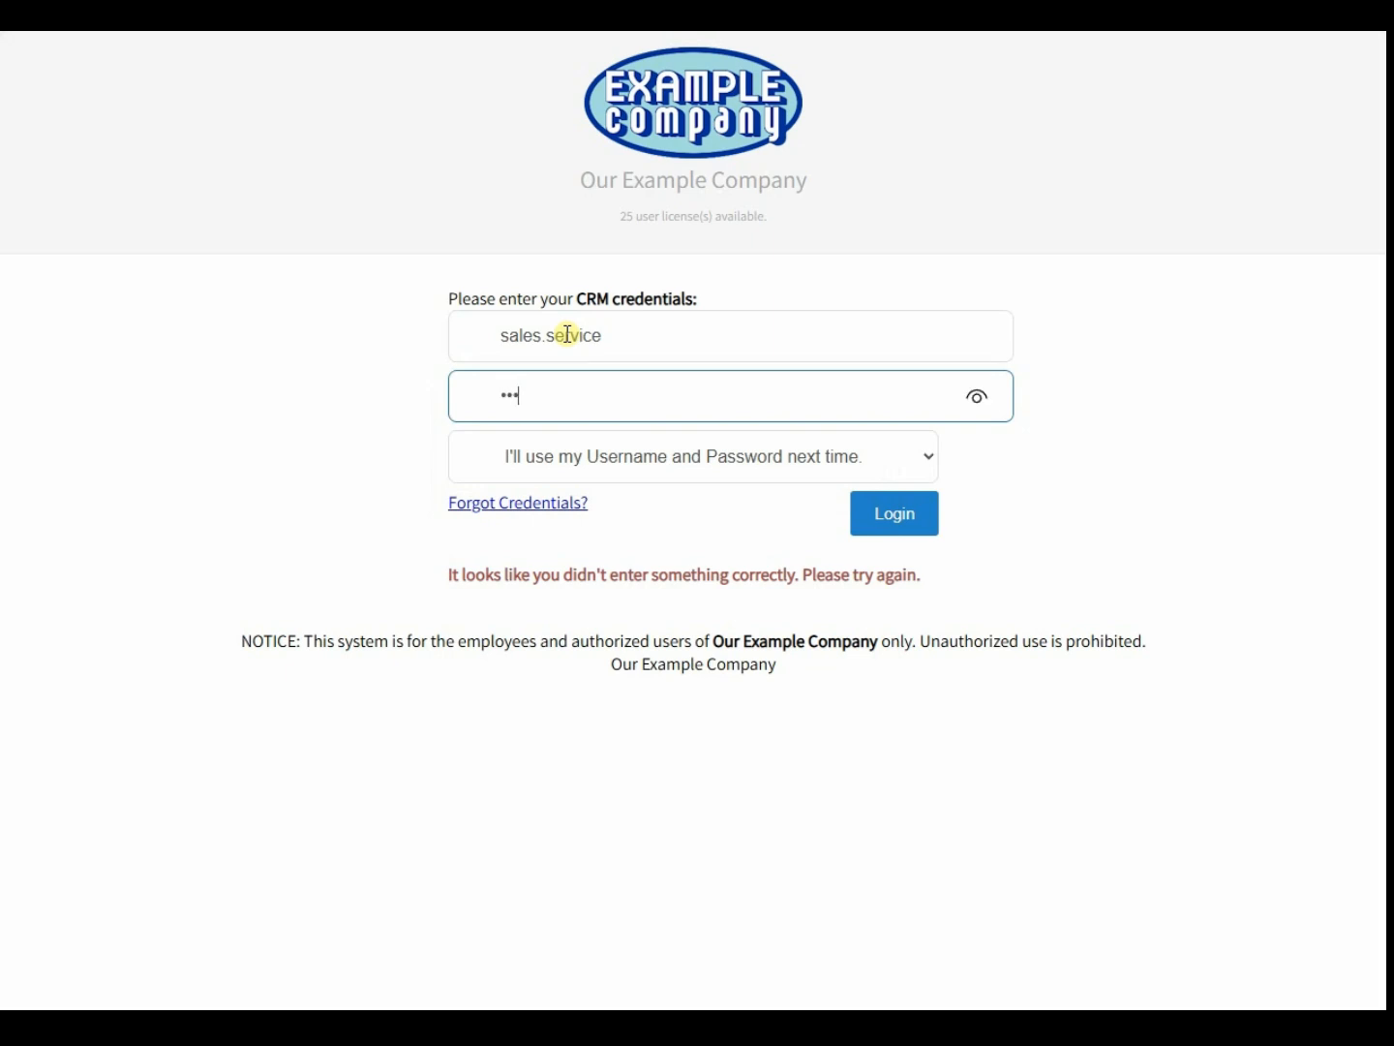
- Log in to DrivenCRM with the sales user's password to reach Marketing Campaigns
type("•")
key("Return")
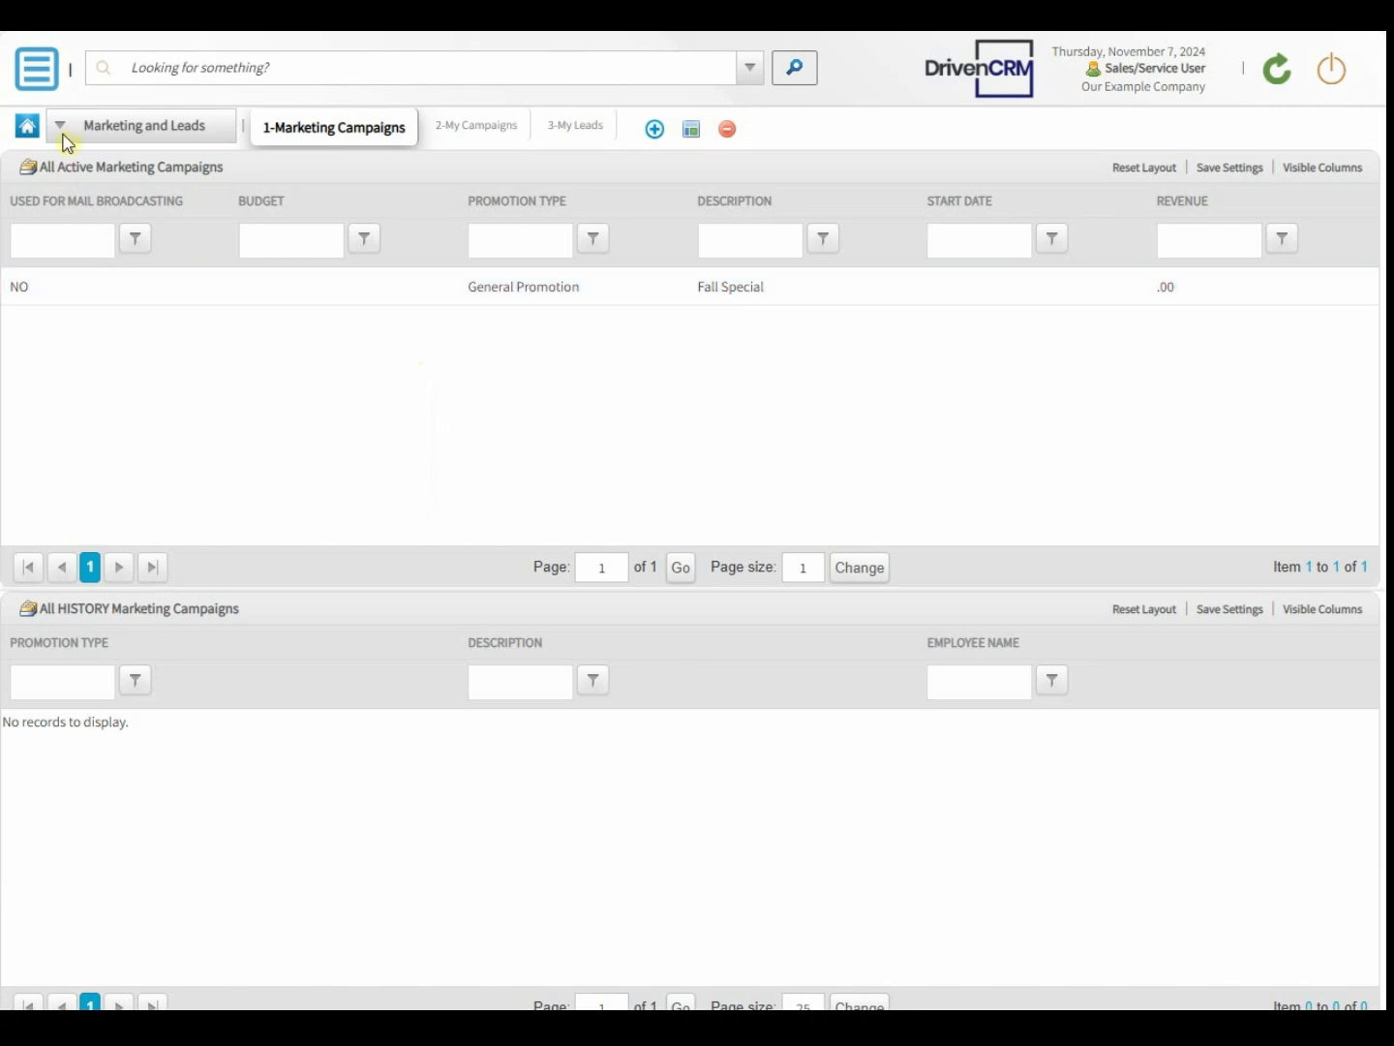
- Open the Add CRM Record page via New/Create > More Options... in the main menu
left_click(34, 76)
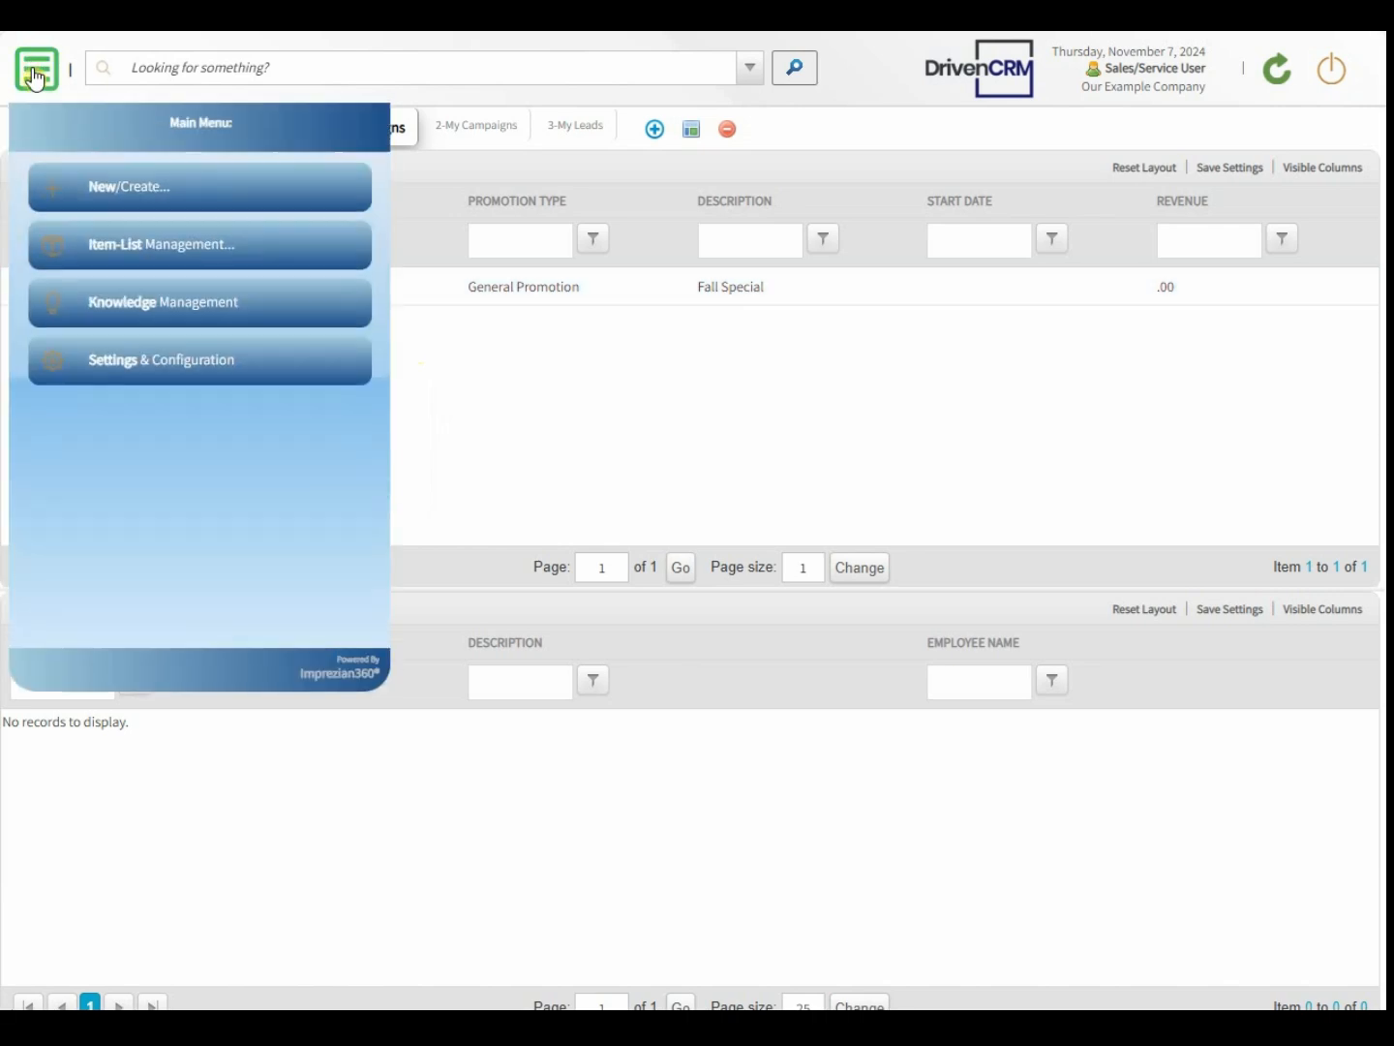
left_click(82, 193)
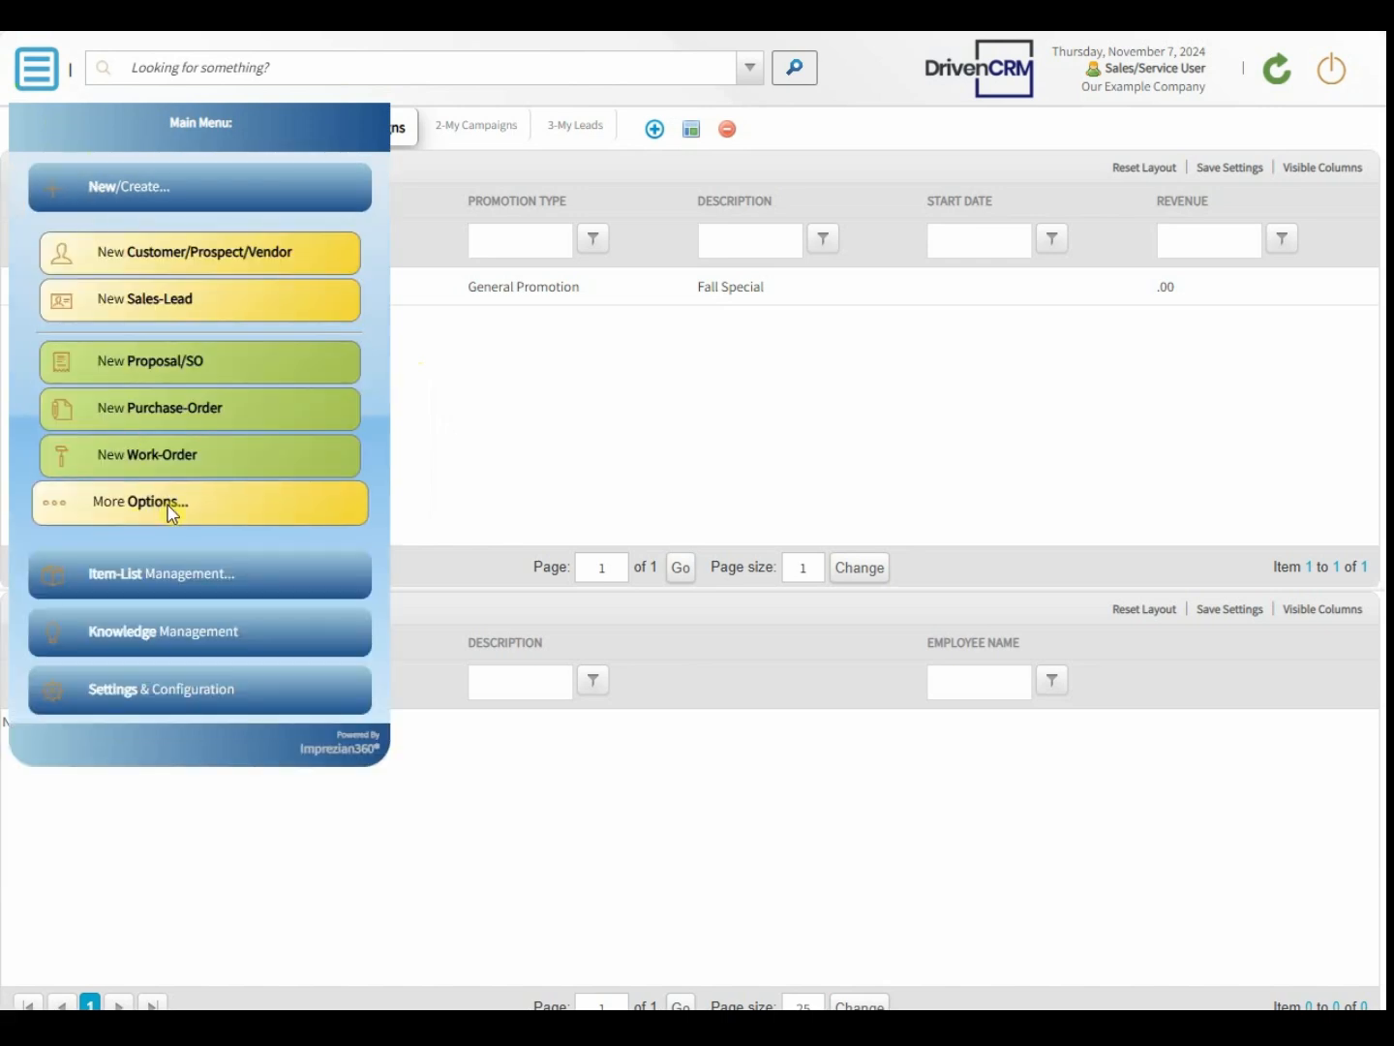
left_click(223, 506)
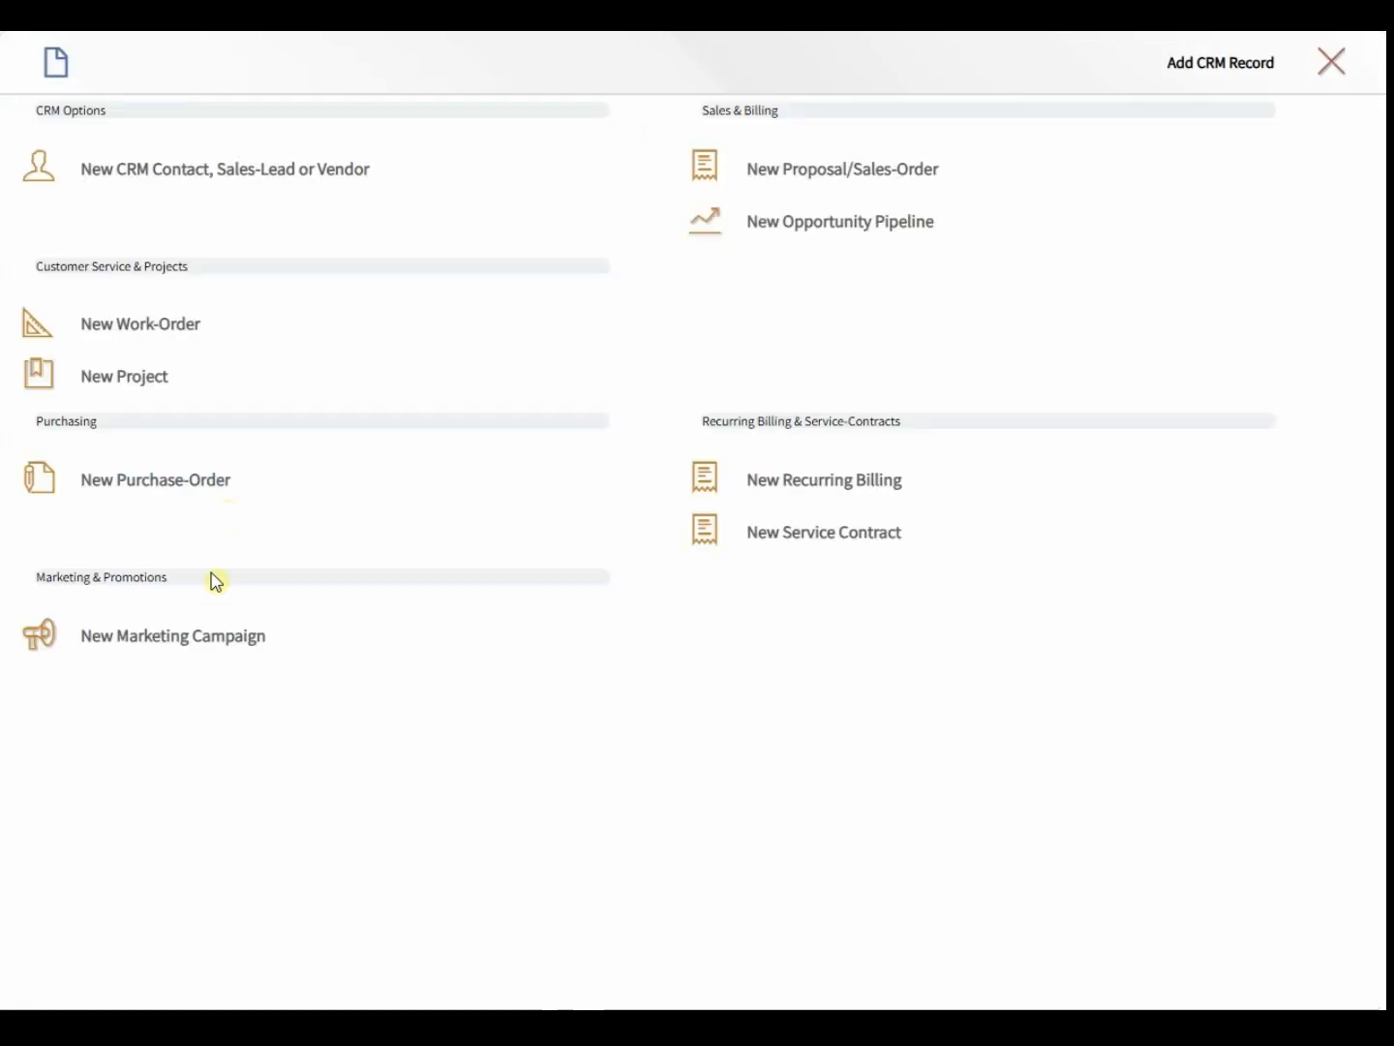
- Start a new marketing campaign with type General Promotion
left_click(134, 647)
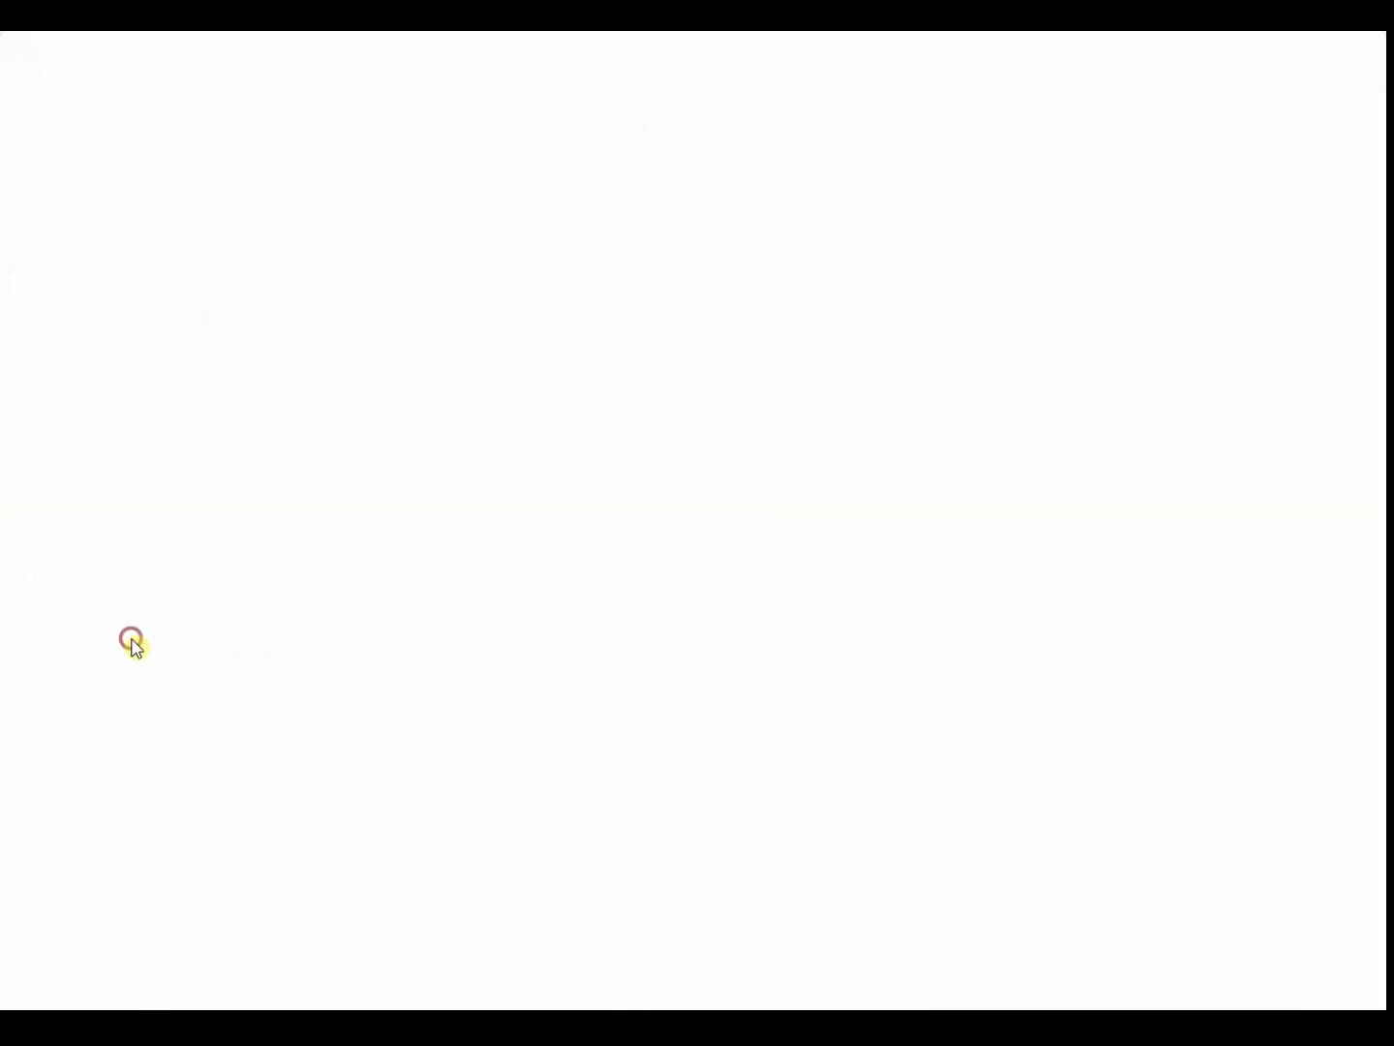
left_click(177, 143)
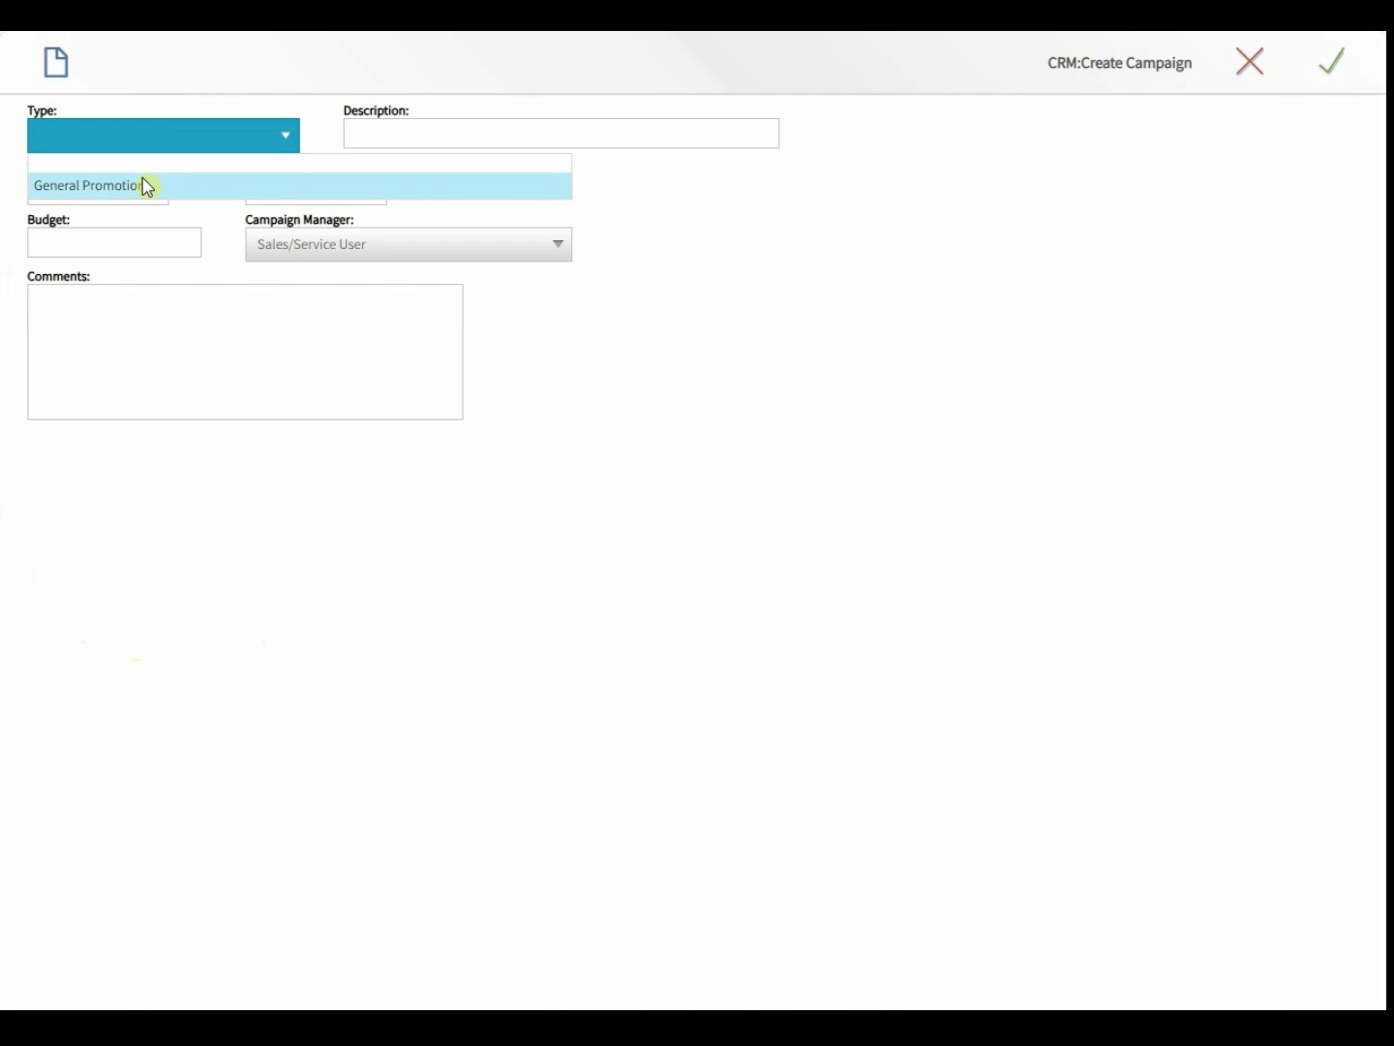
left_click(145, 185)
left_click(377, 133)
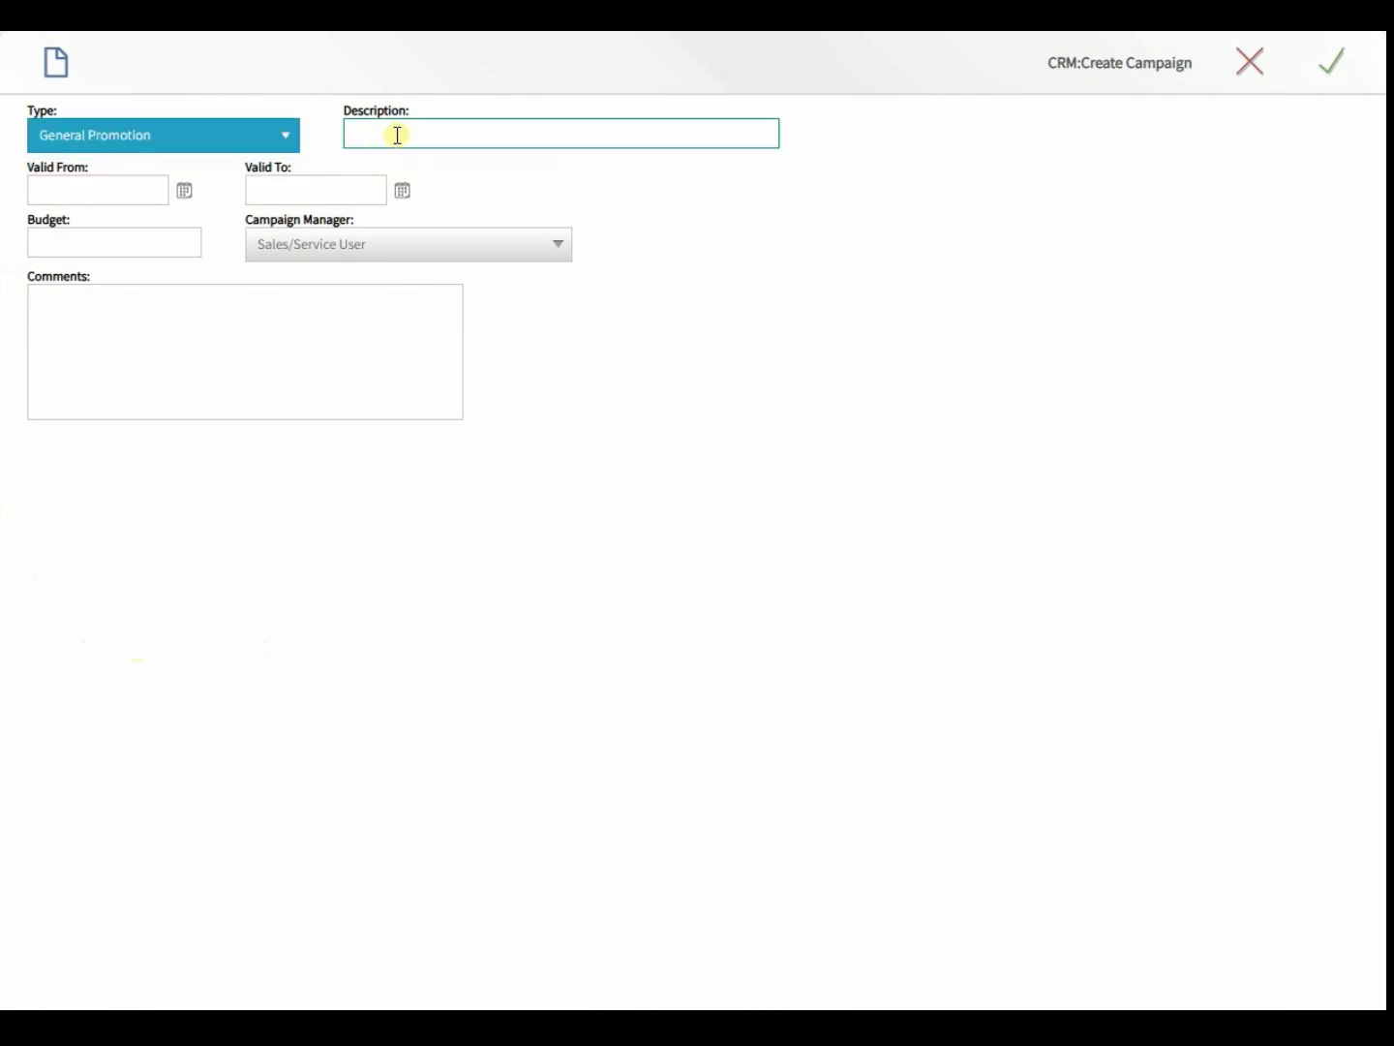
- Enter description 'Fall Spectacular Trade Show', budget 2,500.00 and a trade-show comment, then save
left_click(397, 135)
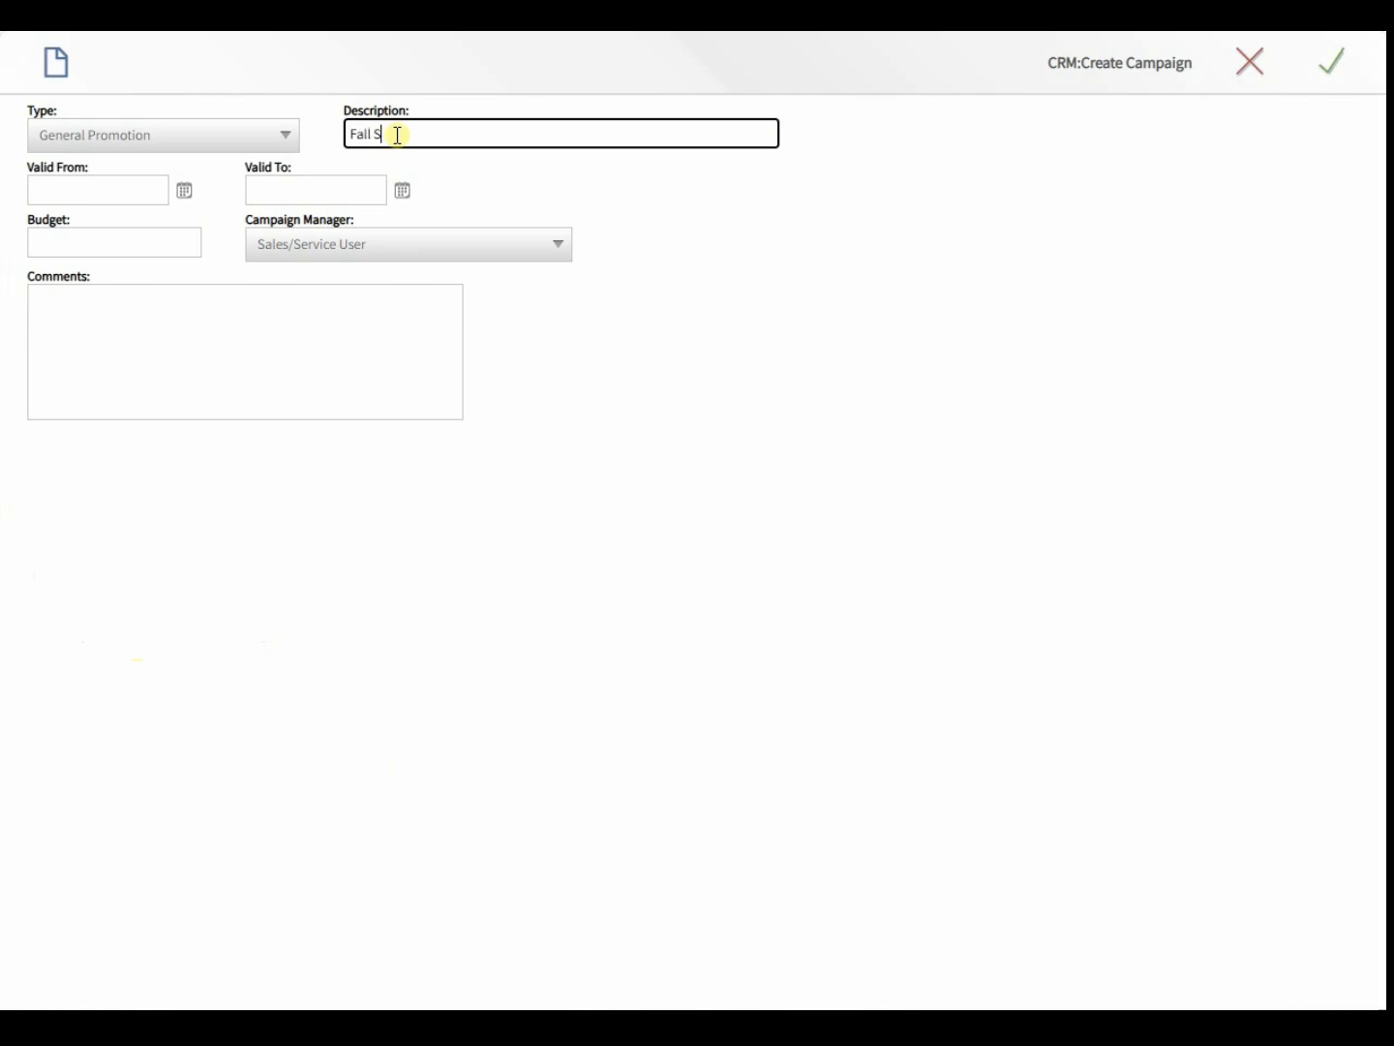
type("Fall Spectacular Trade Show")
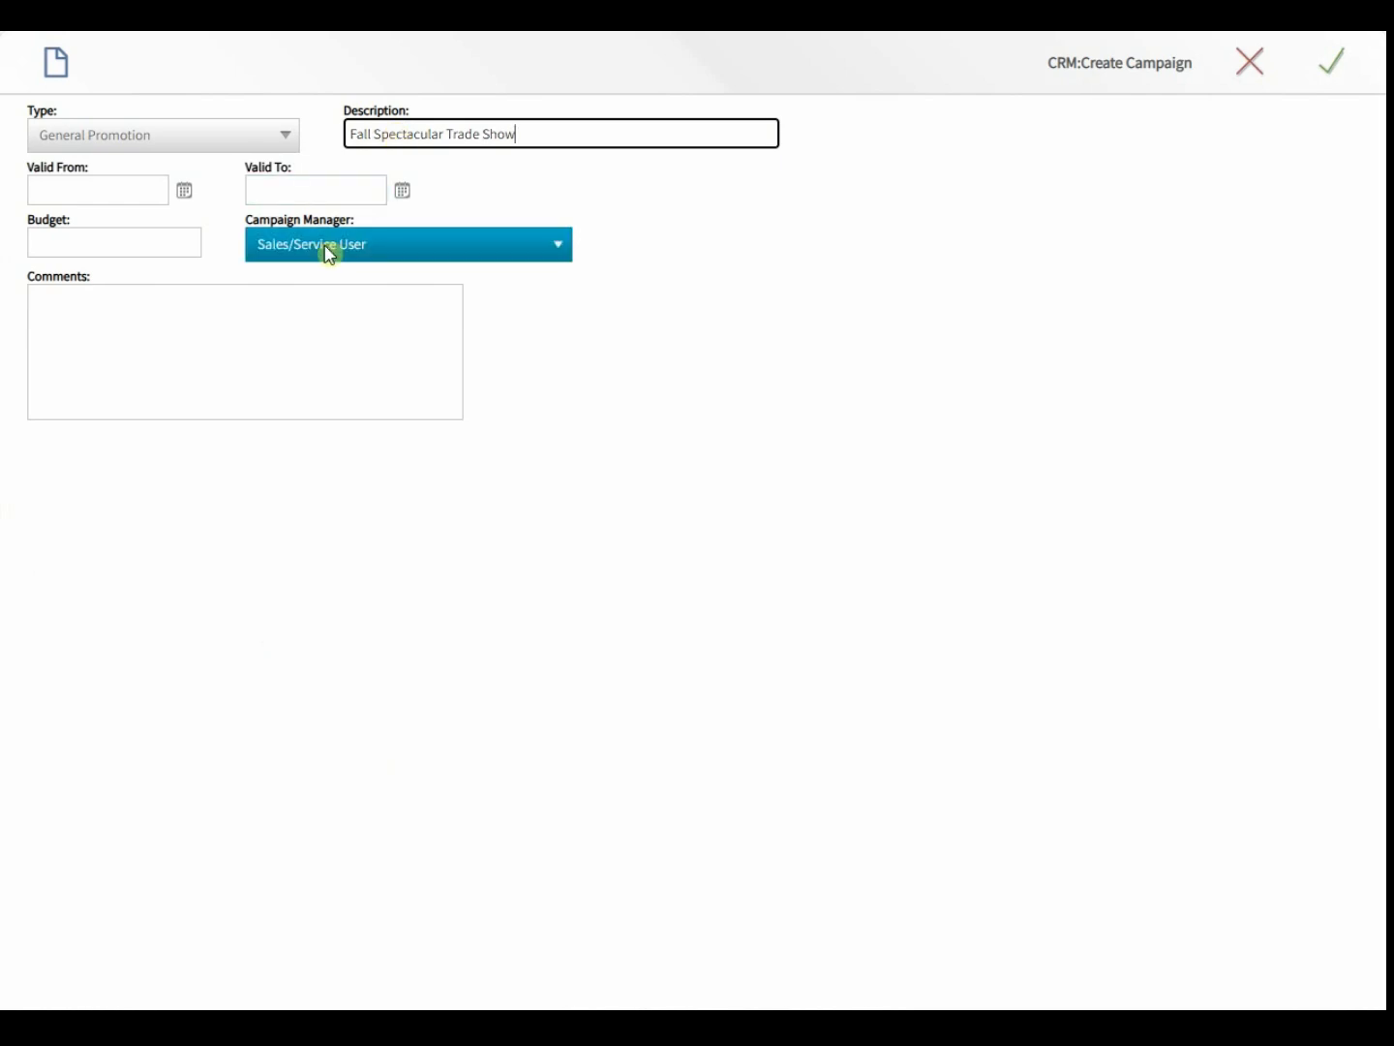
left_click(106, 253)
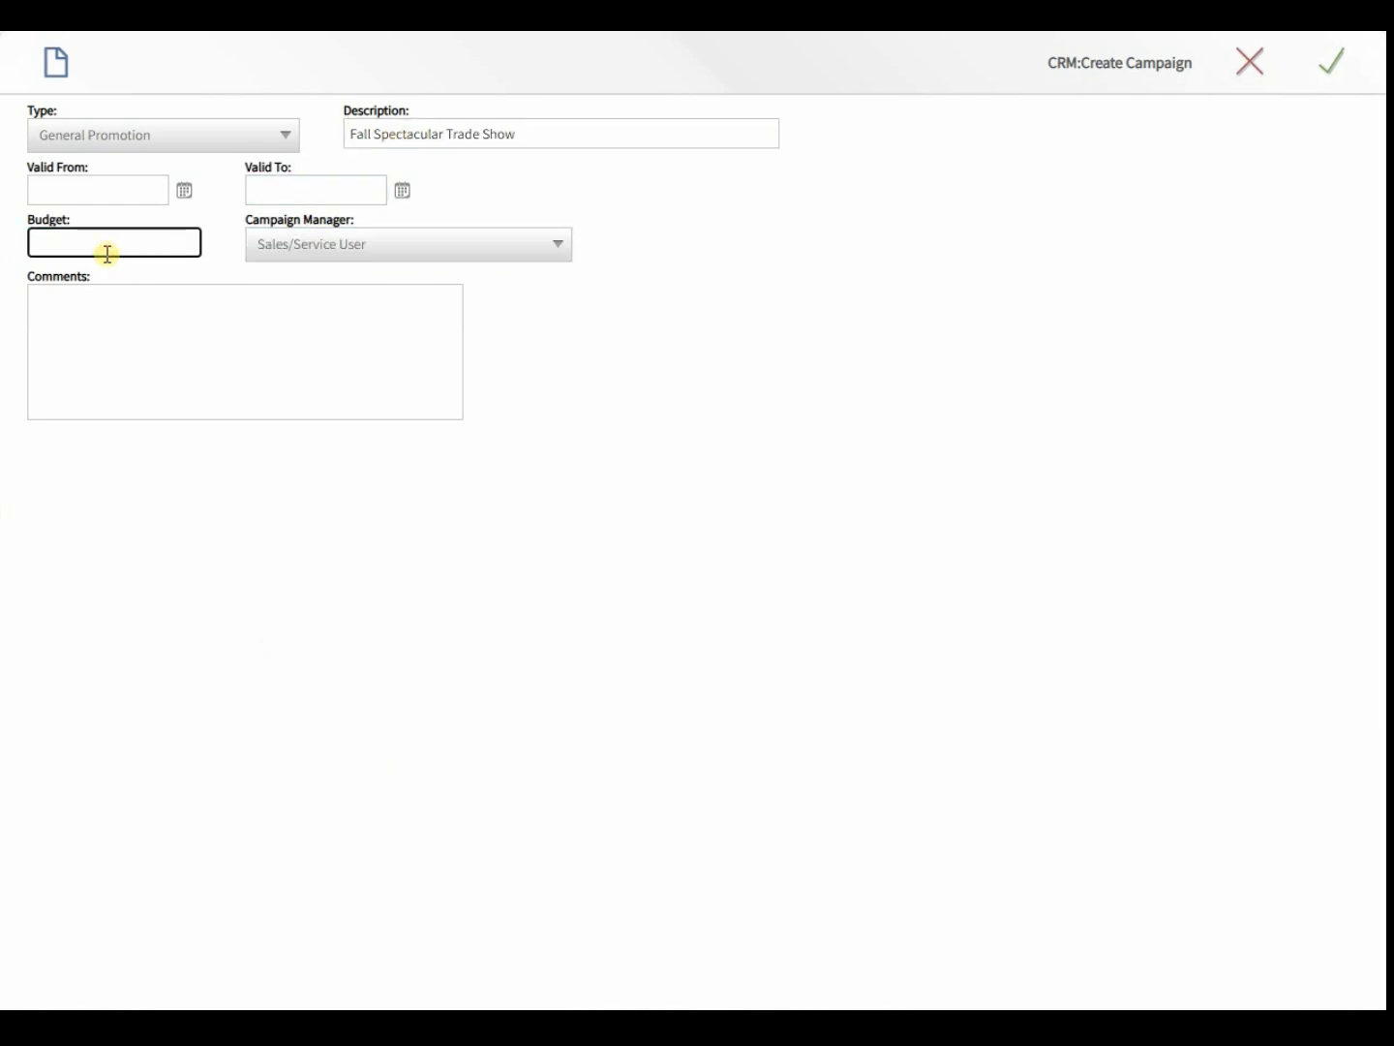
type("2,500.00")
left_click(139, 342)
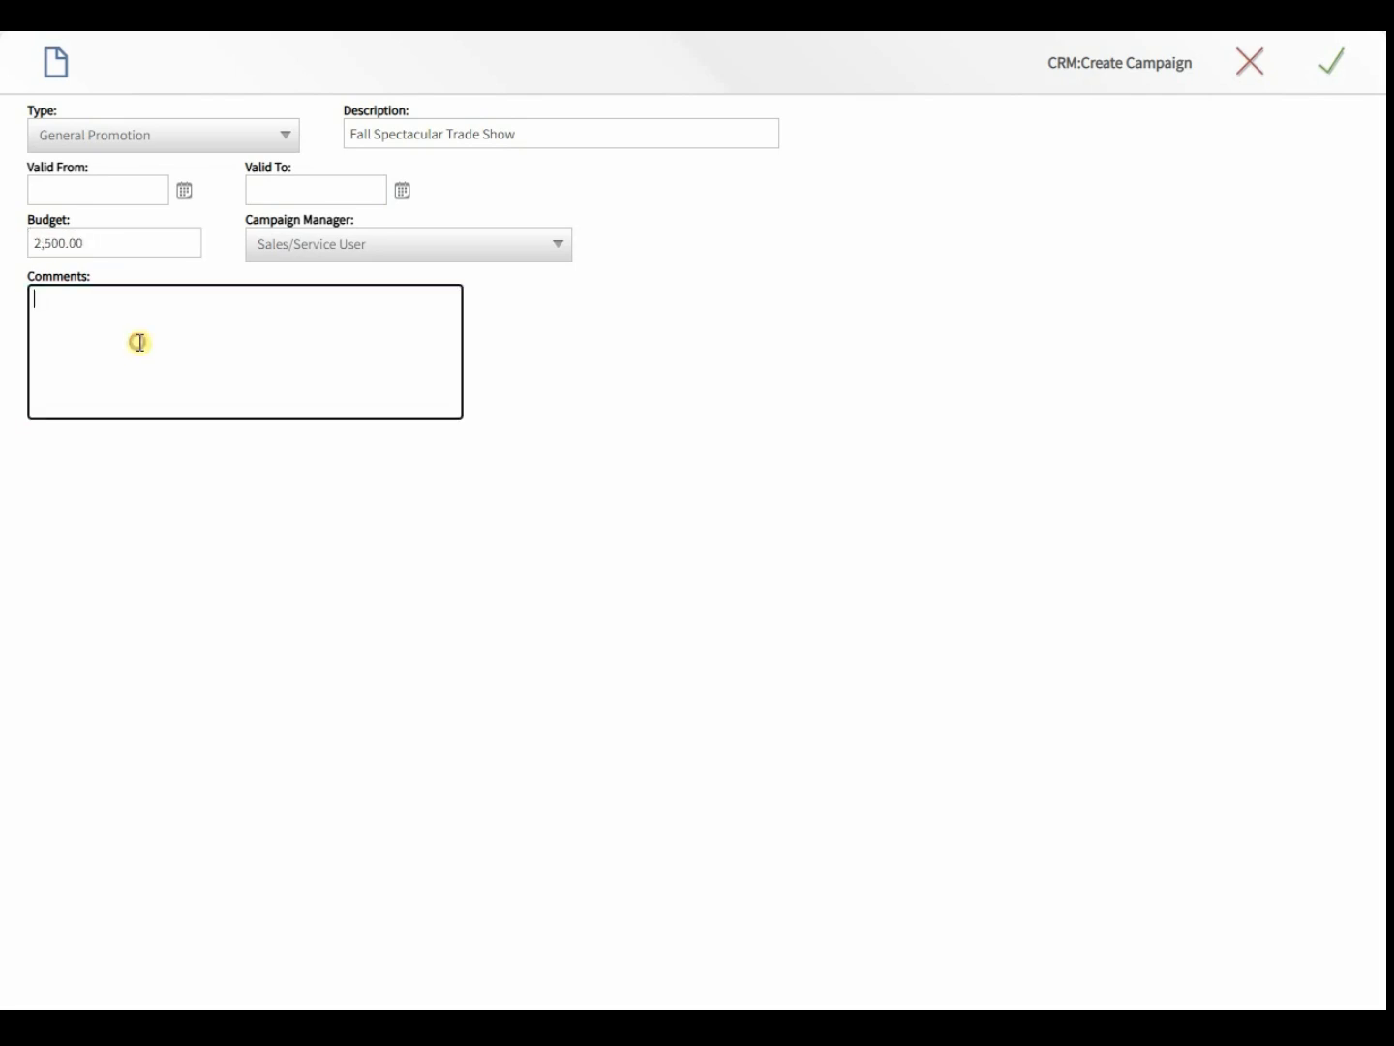
type("Just returned from our trade ")
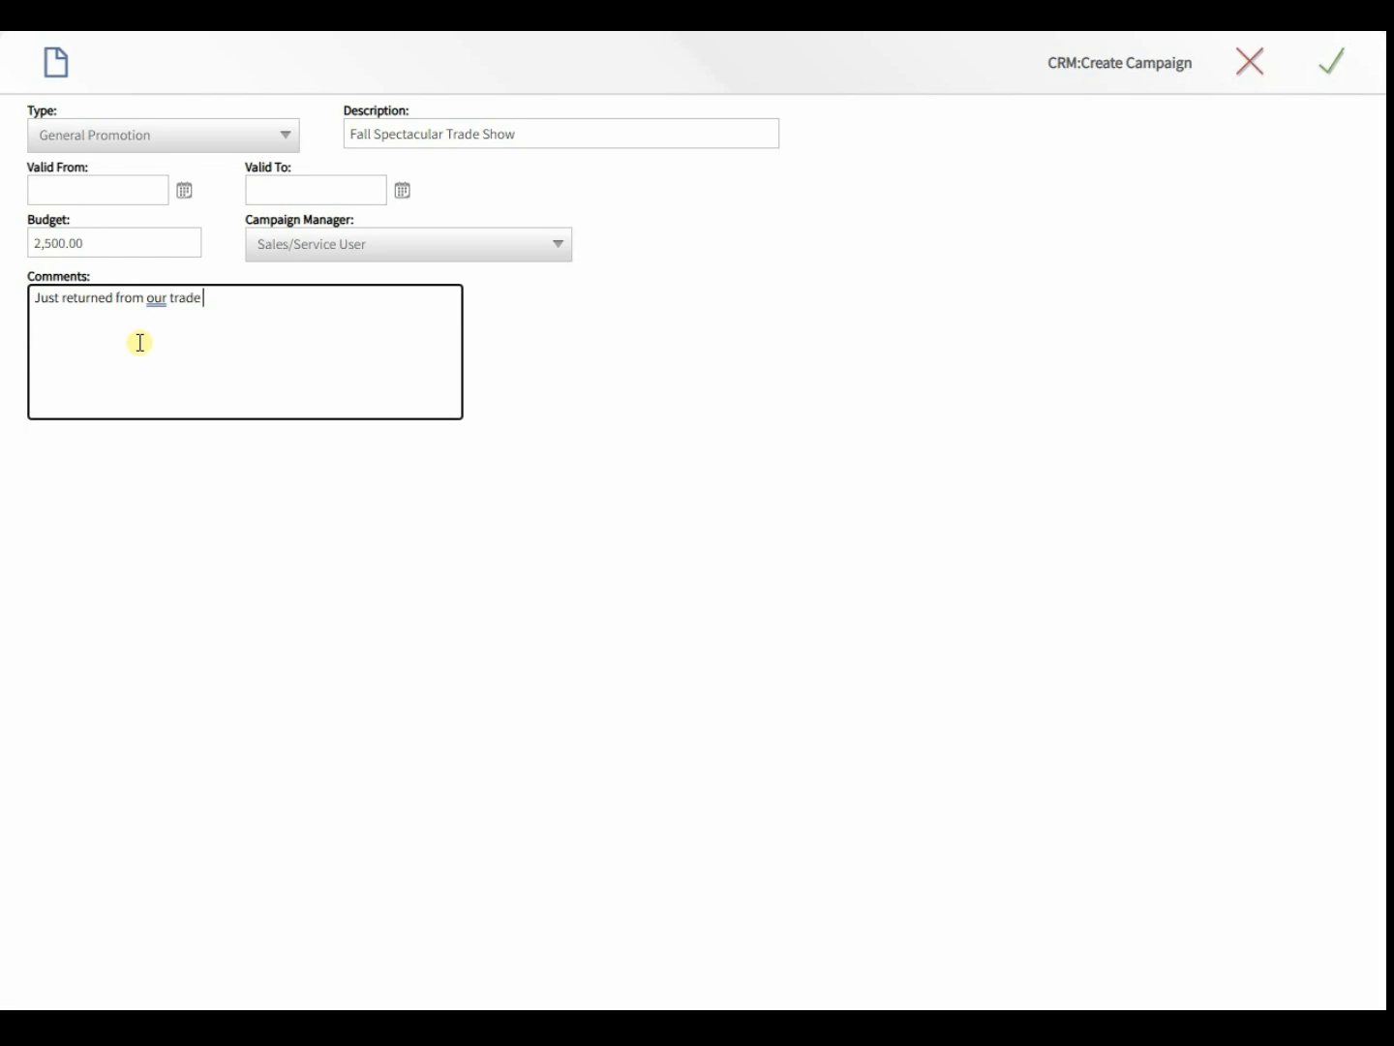
type("show.")
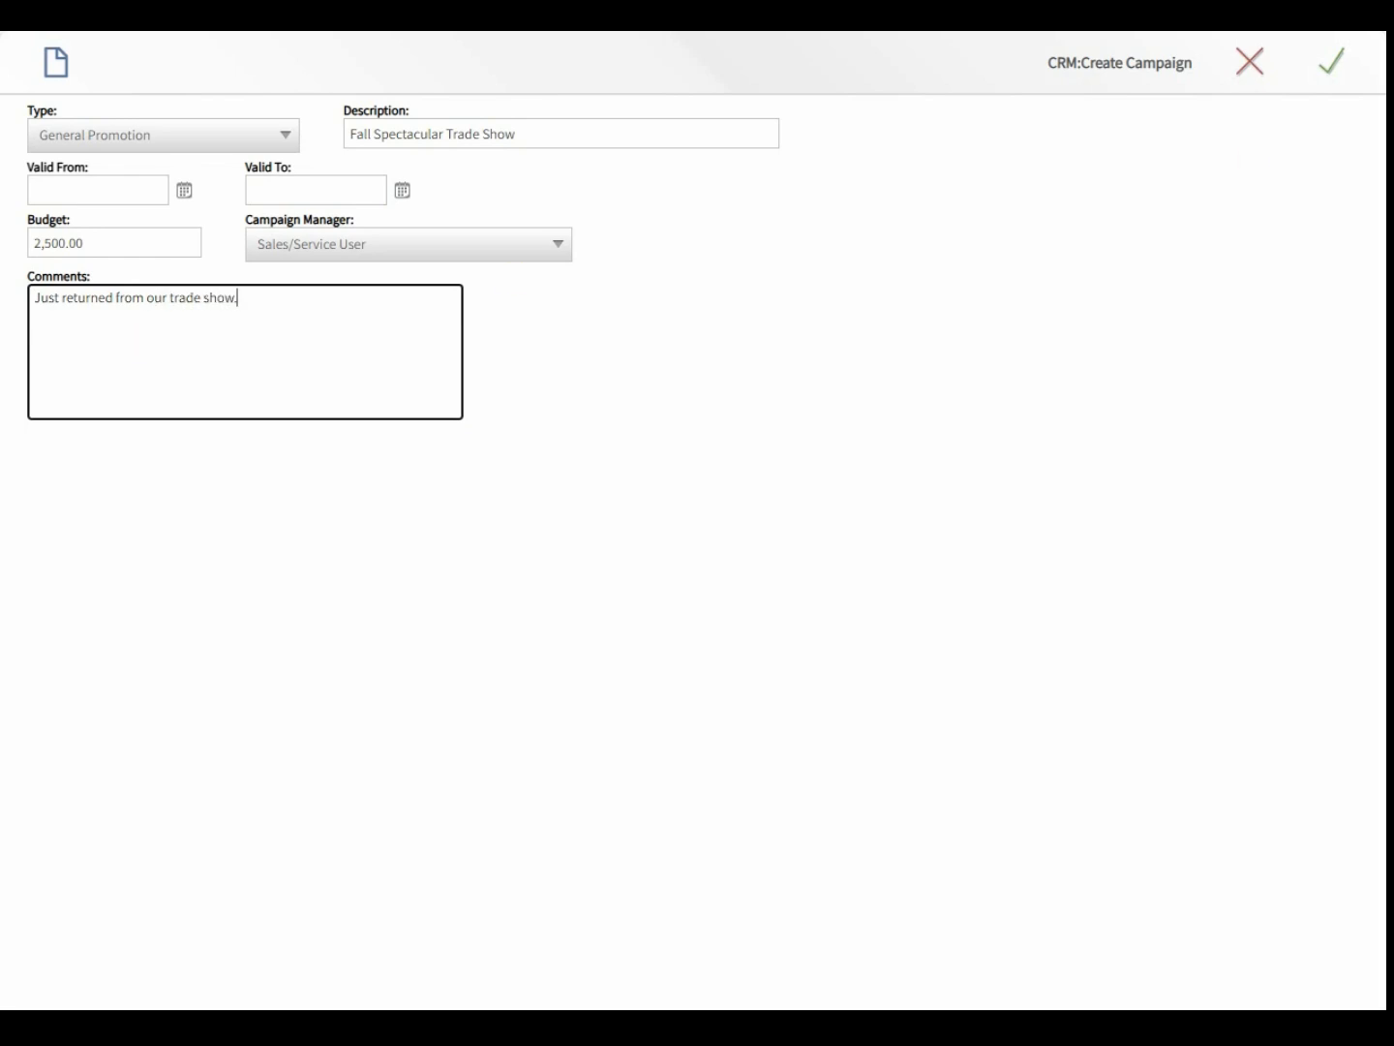
type("..")
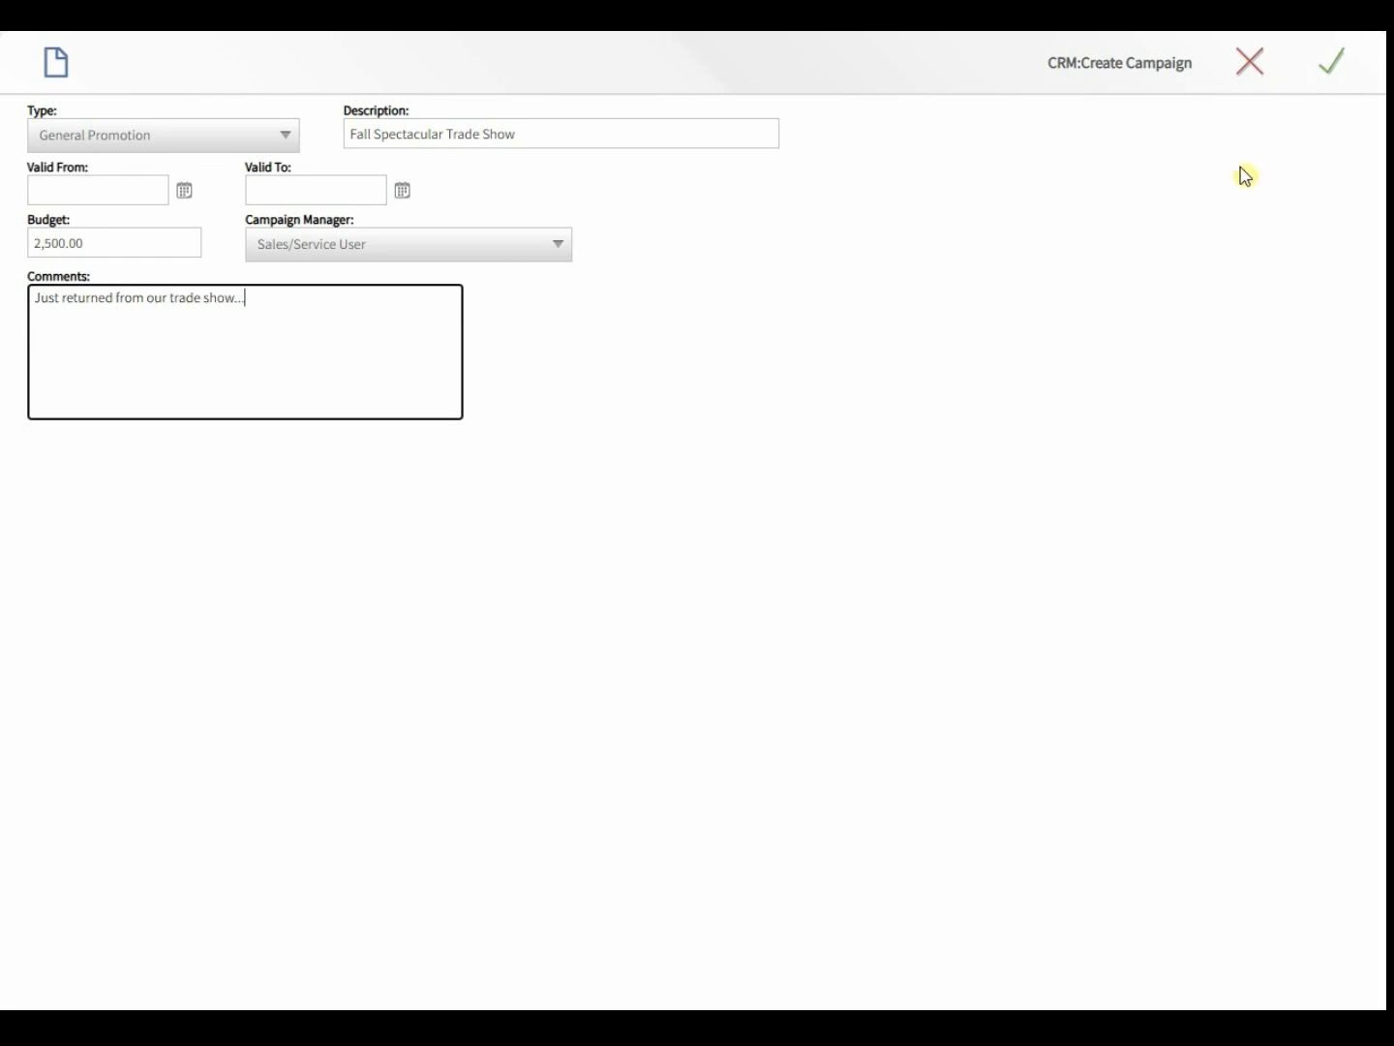
left_click(1340, 68)
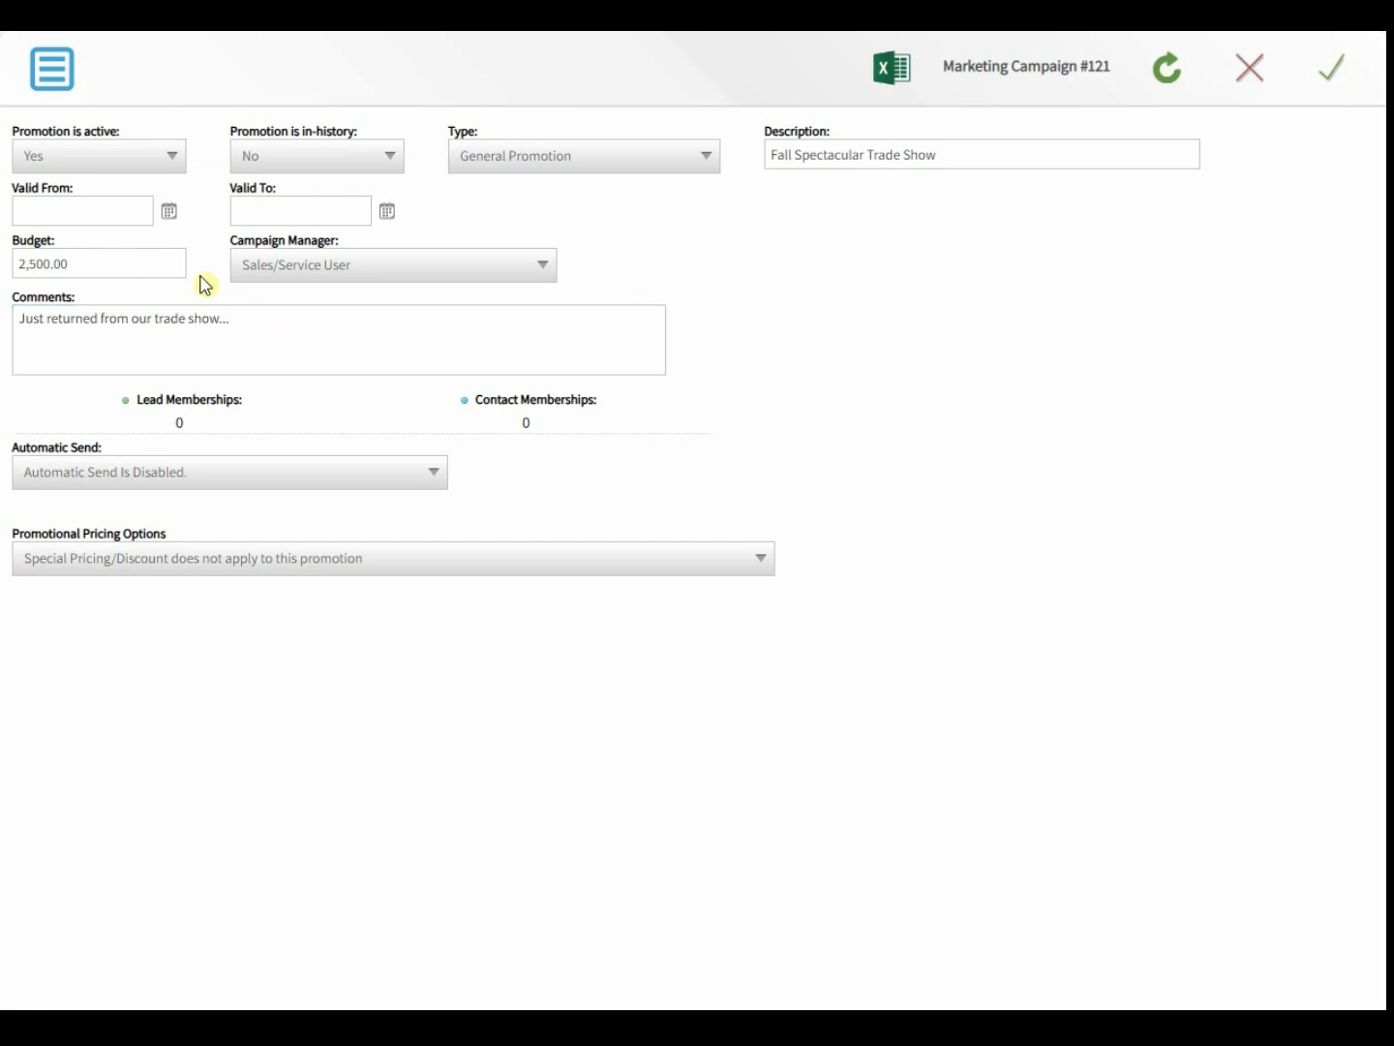
- Check the campaign's lead count, then open the Lead Sample spreadsheet from Excel Import
double_click(179, 424)
left_click(569, 420)
left_click(274, 487)
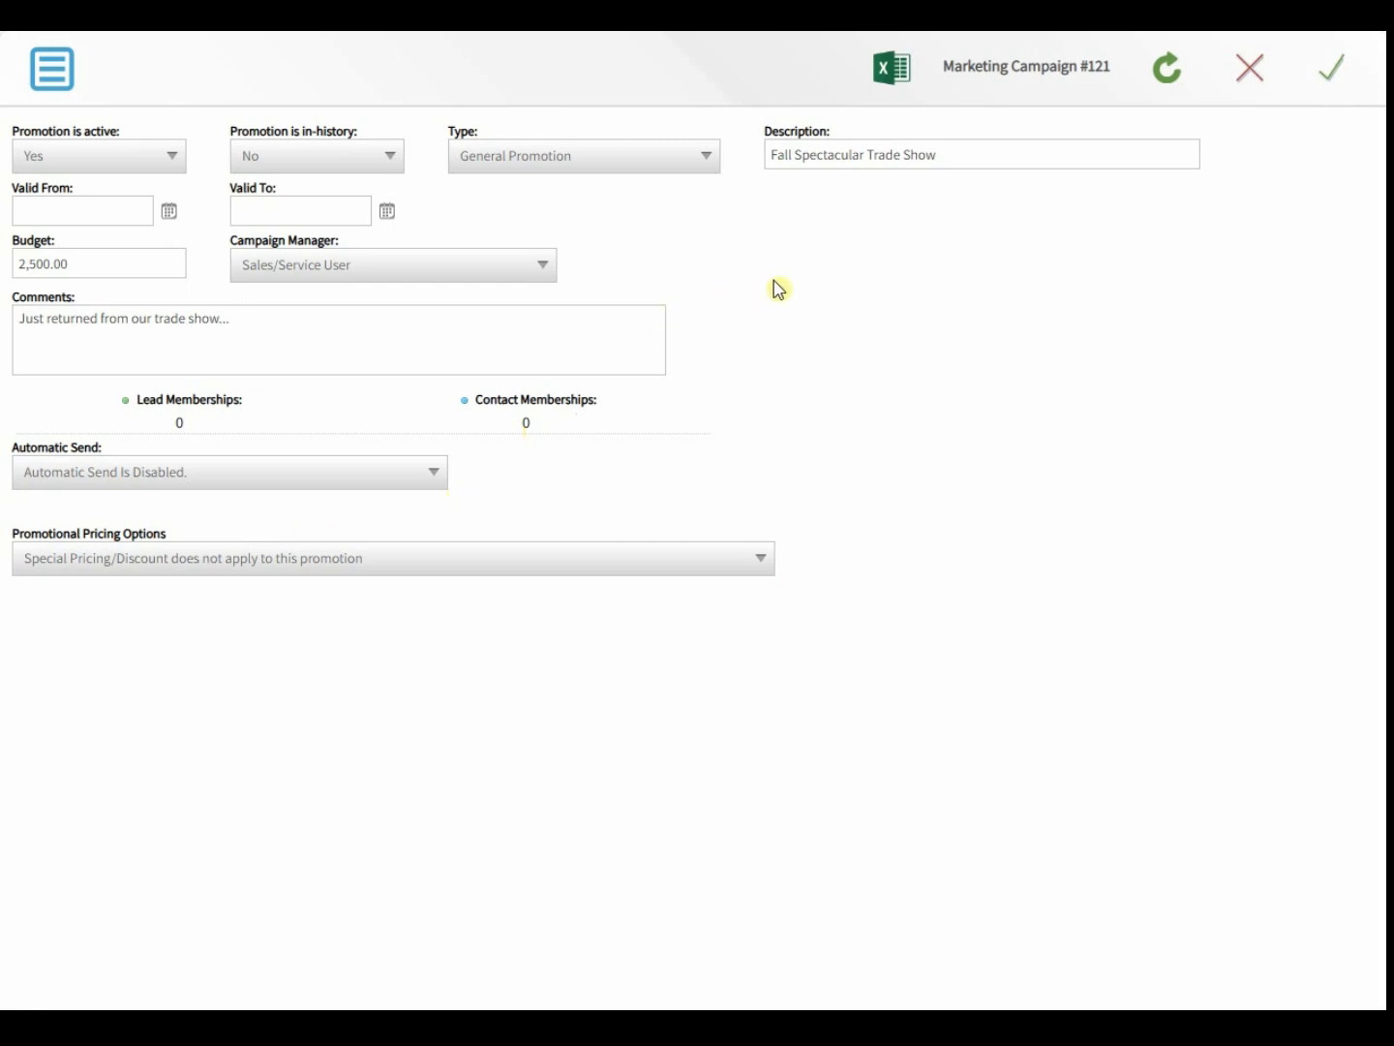
left_click(900, 79)
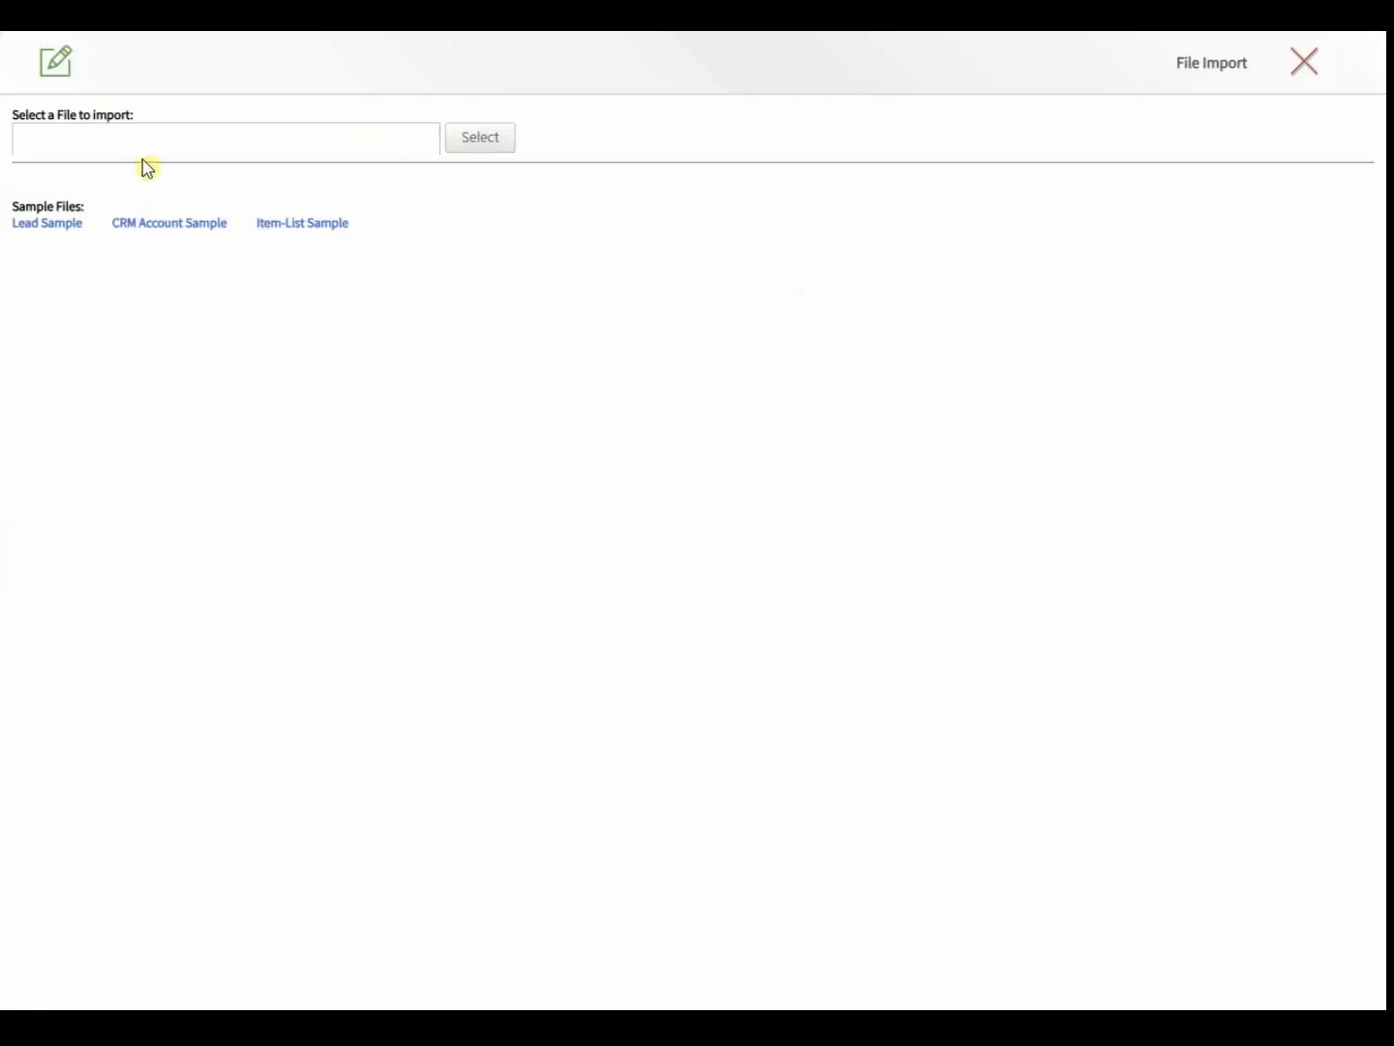
left_click(31, 230)
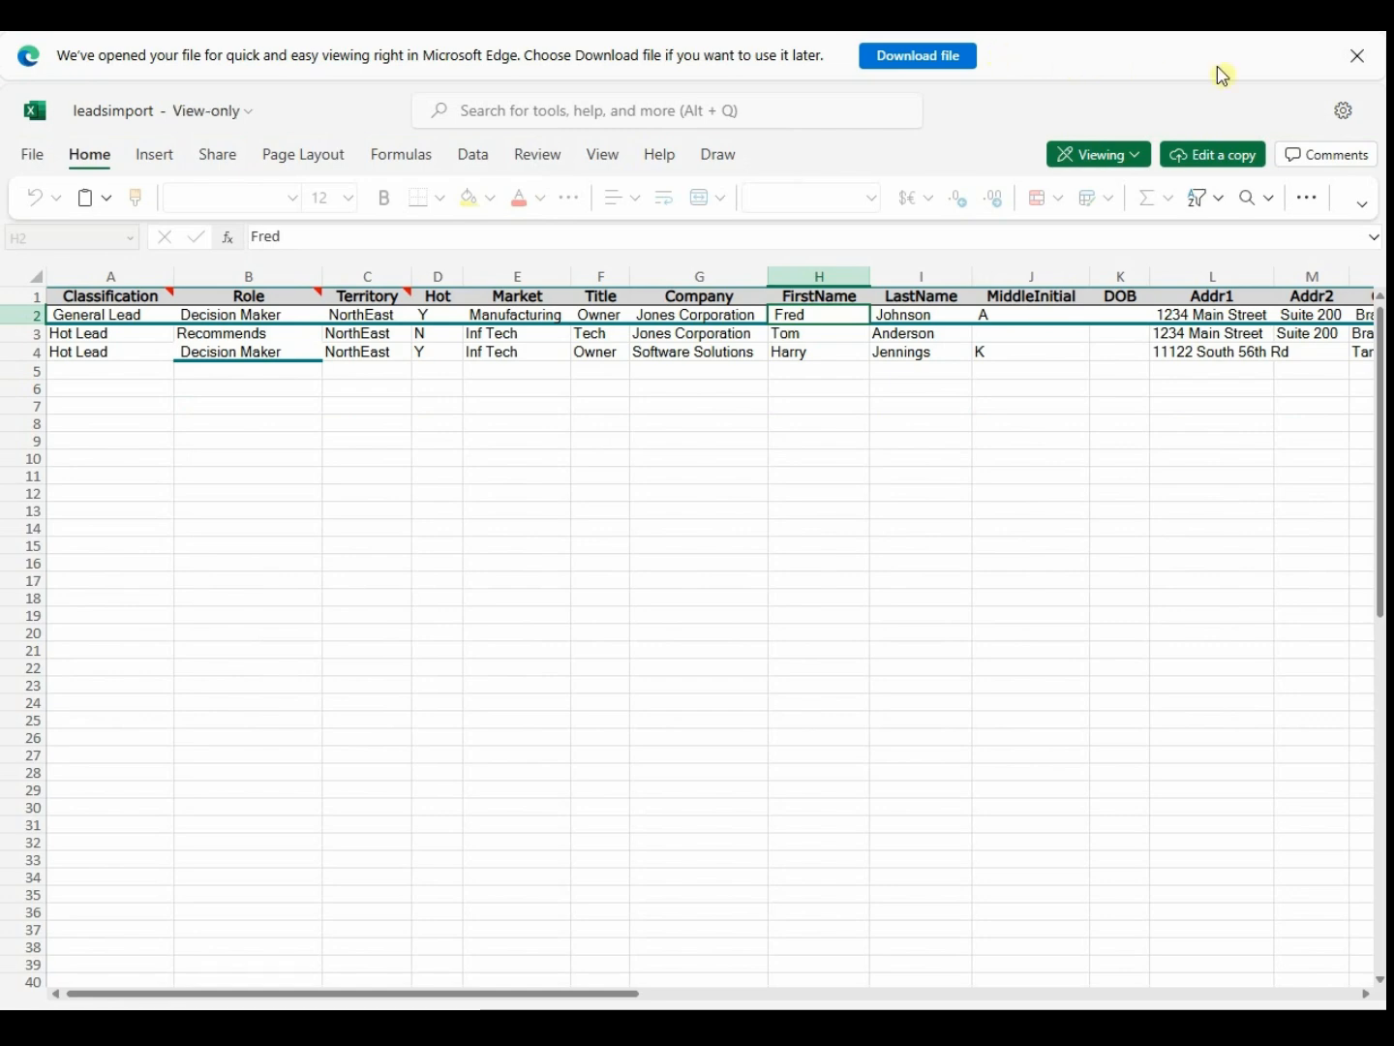
left_click(1357, 57)
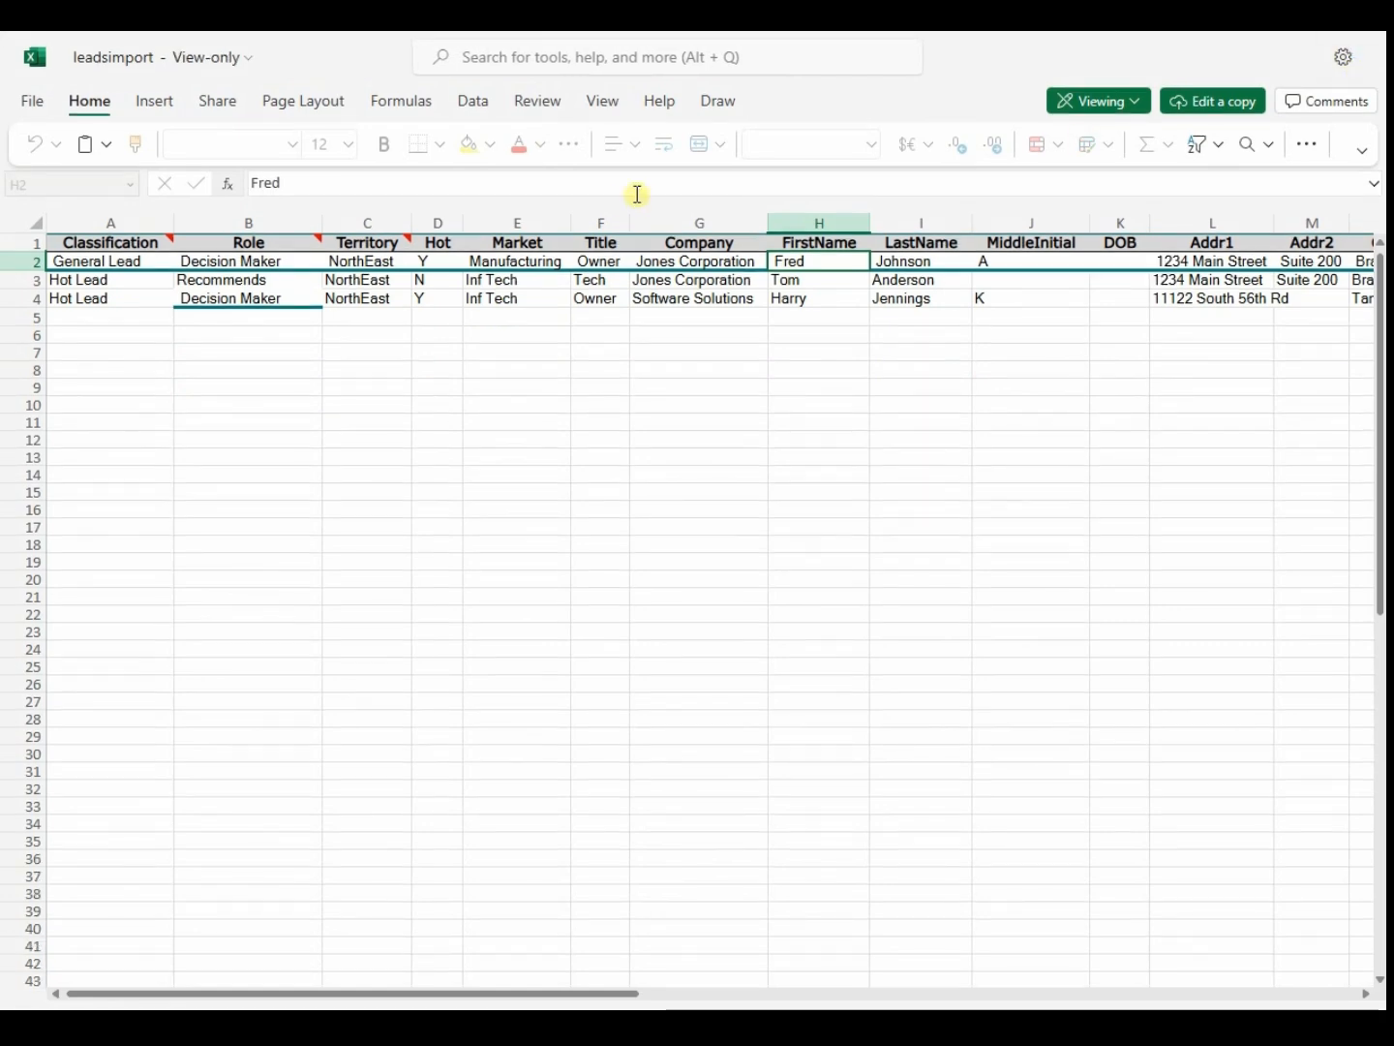
left_click(244, 299)
key("Up")
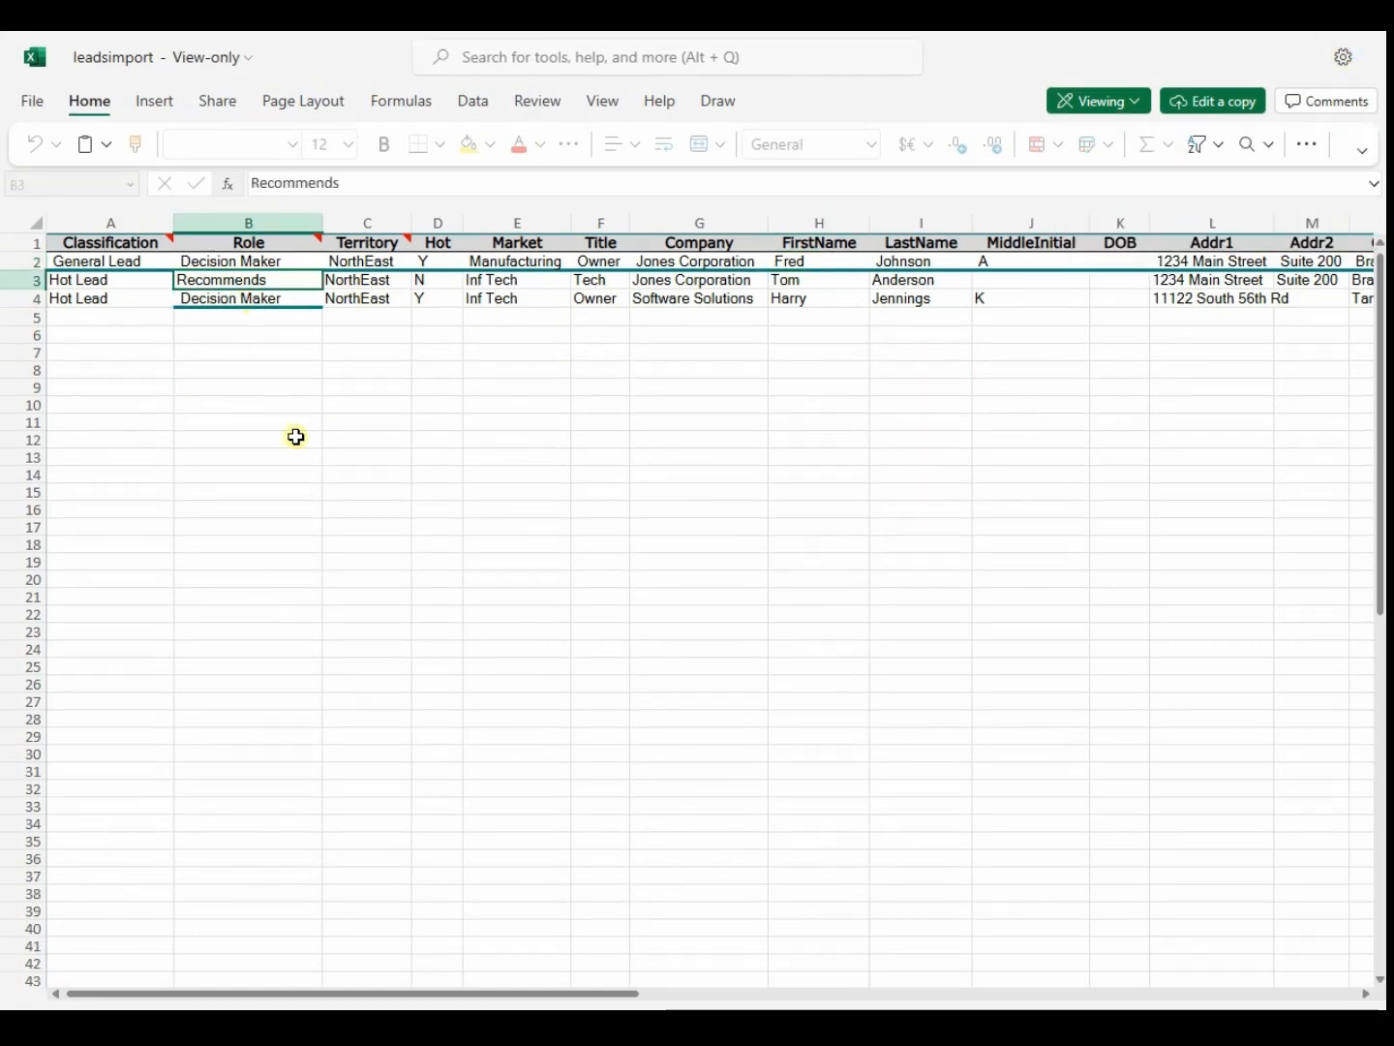
key("Up")
key("Right")
key("Right")
key("Right")
key("Right")
key("Right")
key("Right")
key("Right")
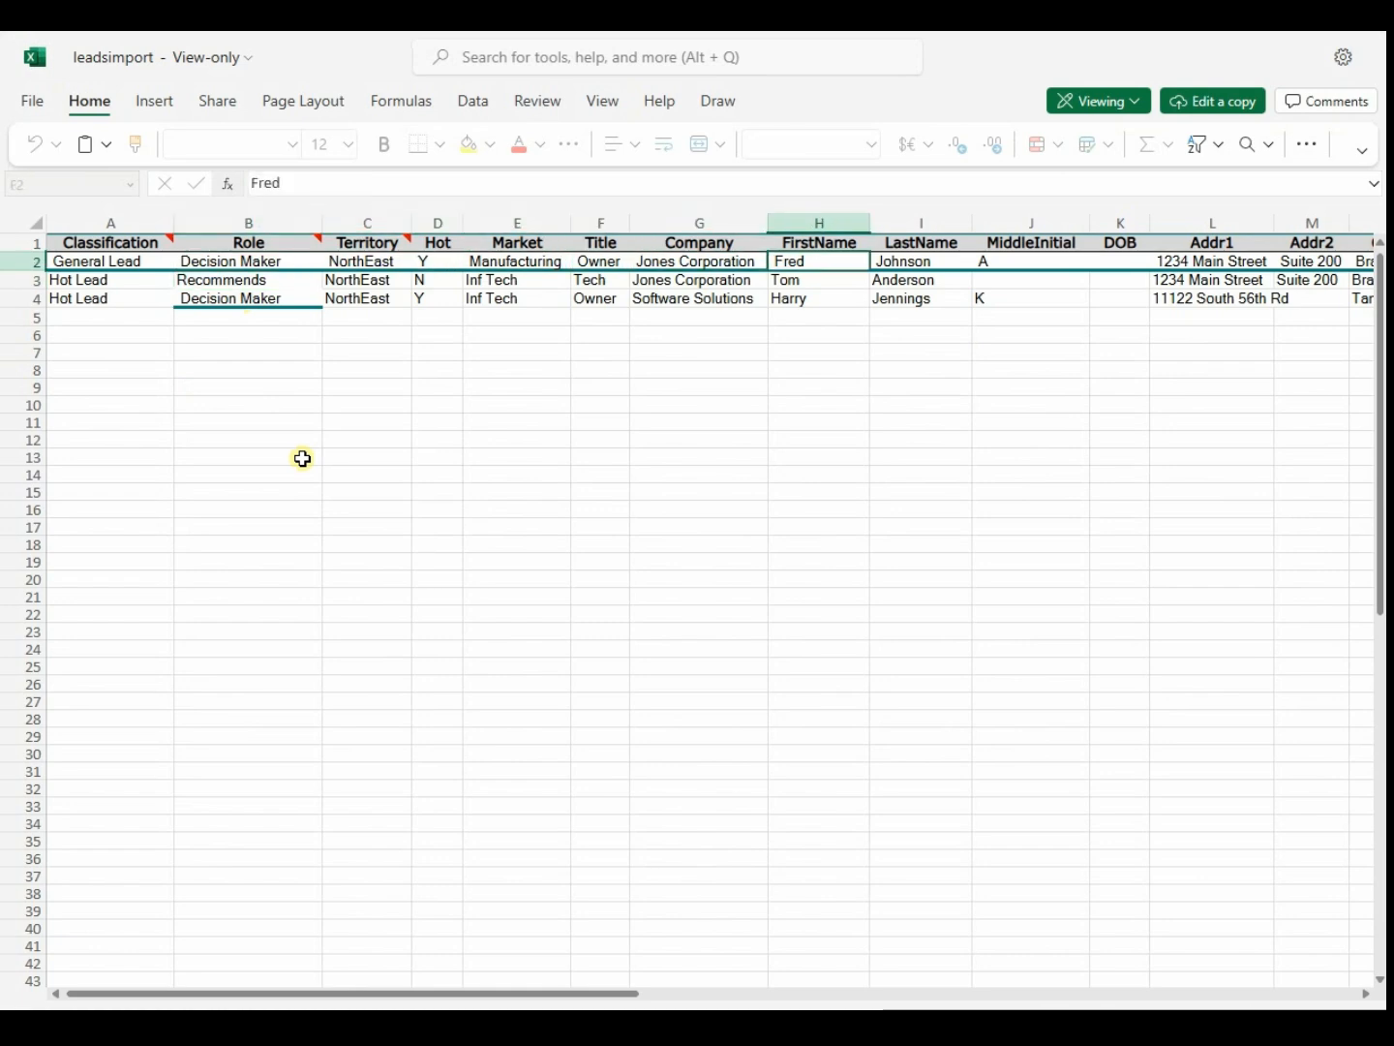
key("Right")
key("Right")
key("Right")
key("Right")
key("Right")
key("Right")
key("Right")
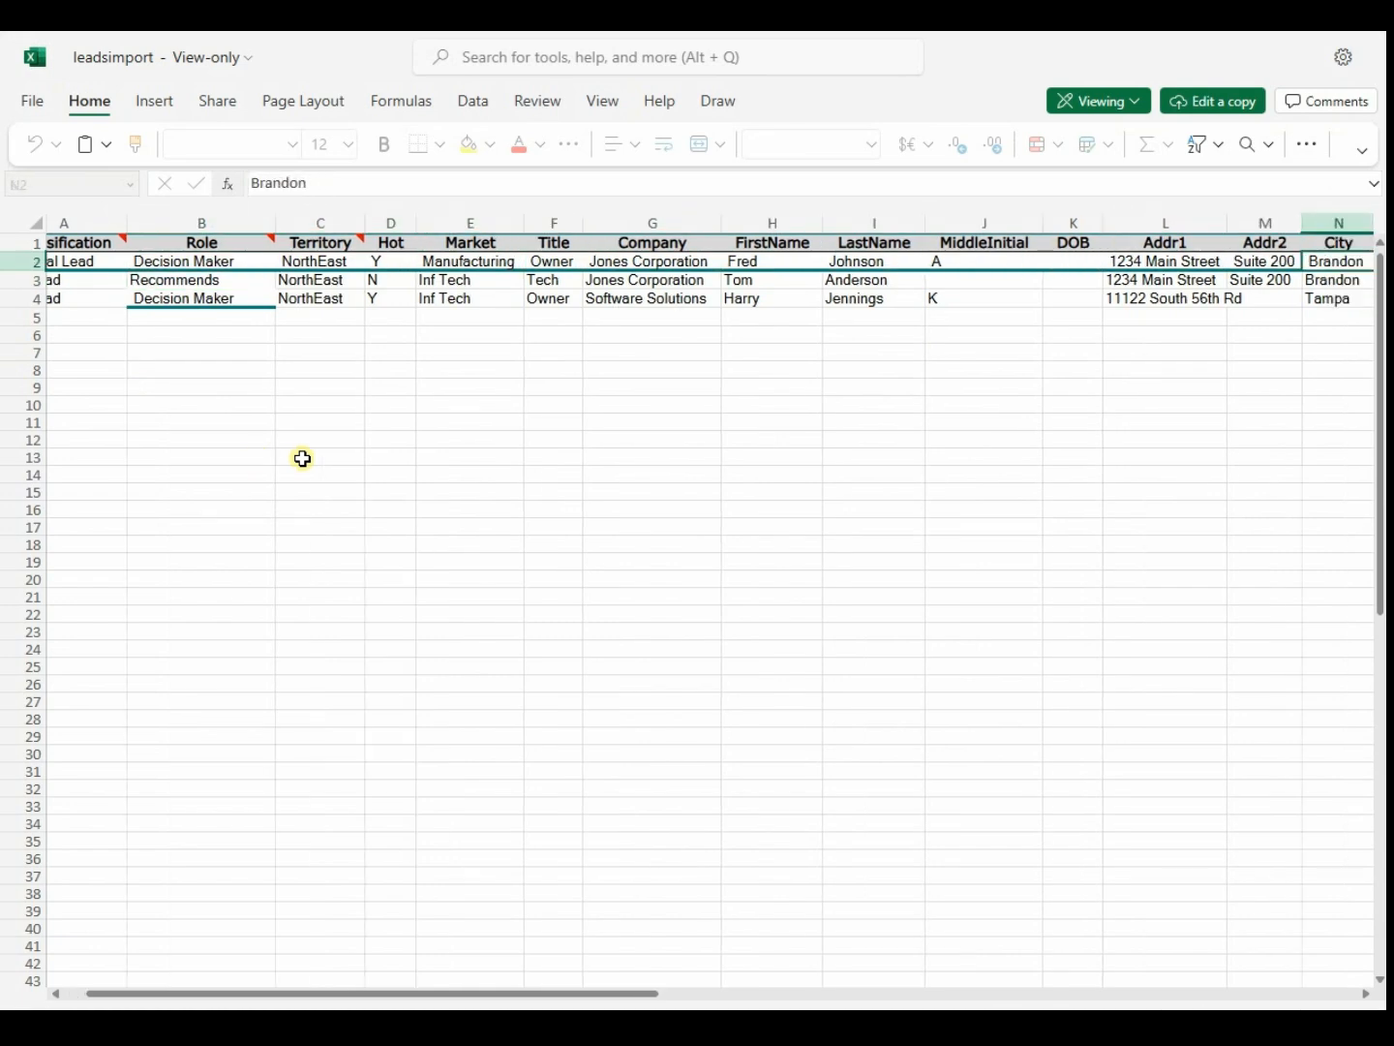
key("Right")
key("Right")
key("Right")
key("Right")
key("Right")
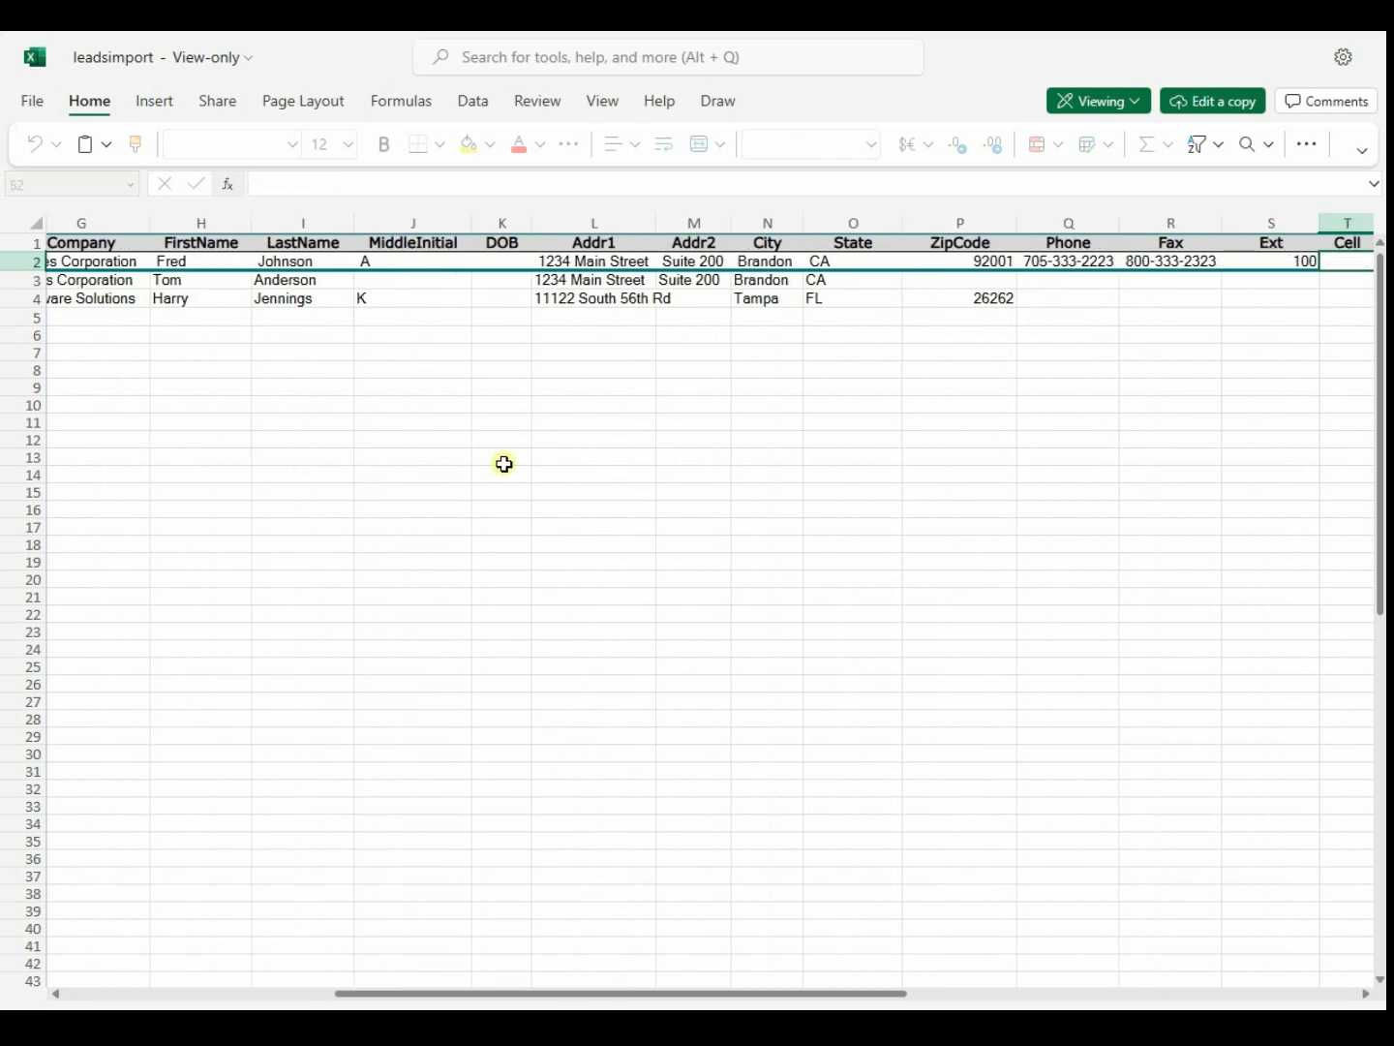
key("Right")
key("Right")
key("Right")
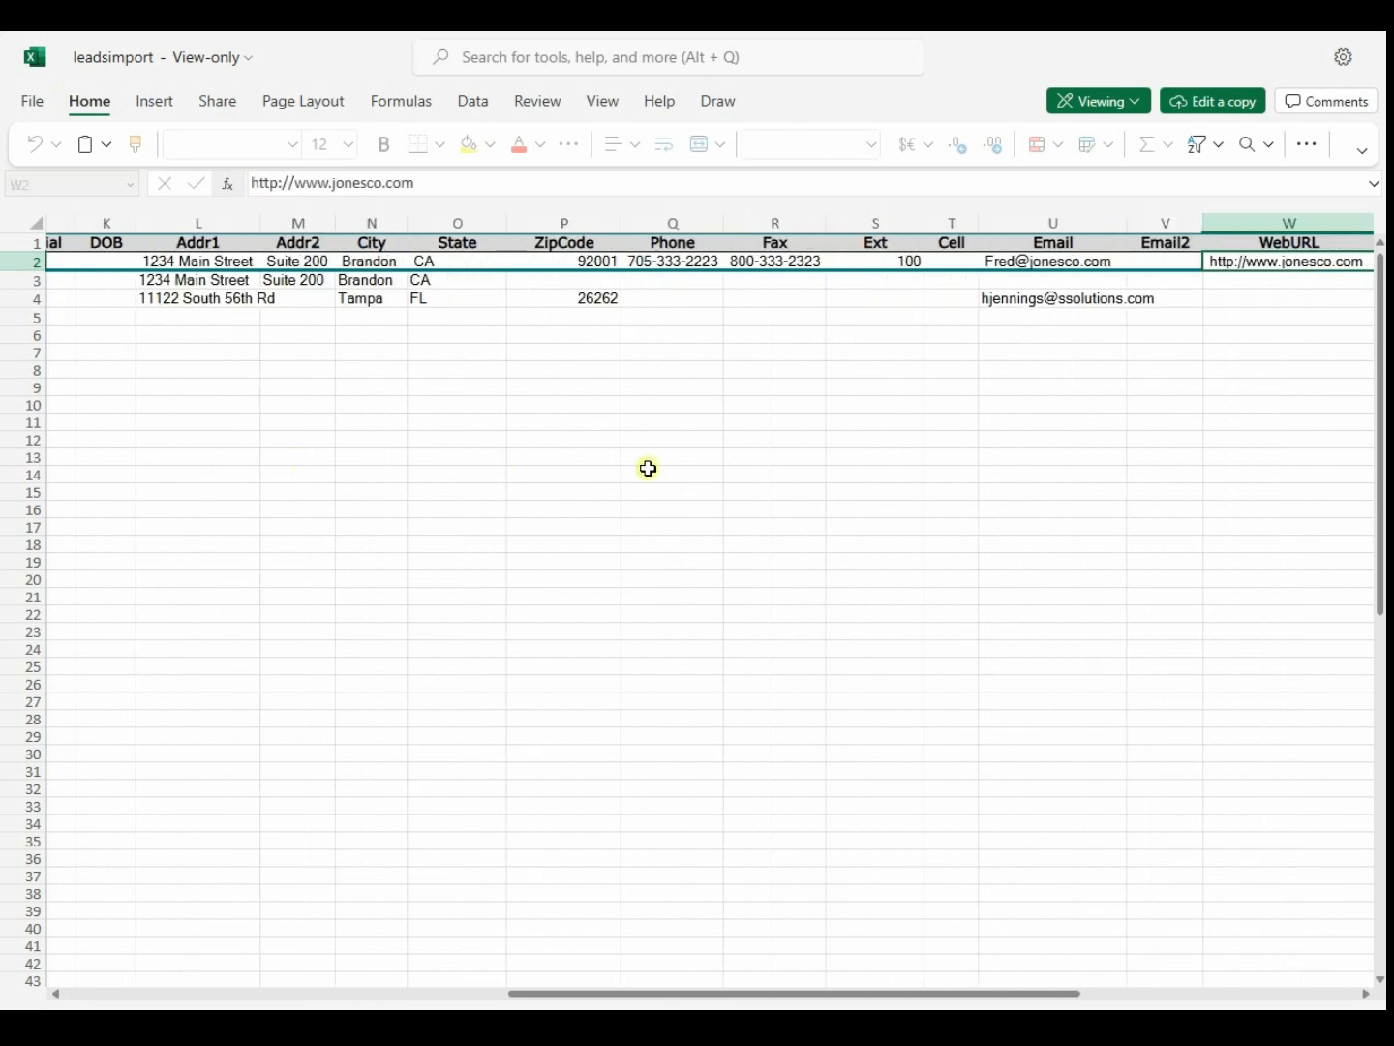
key("Right")
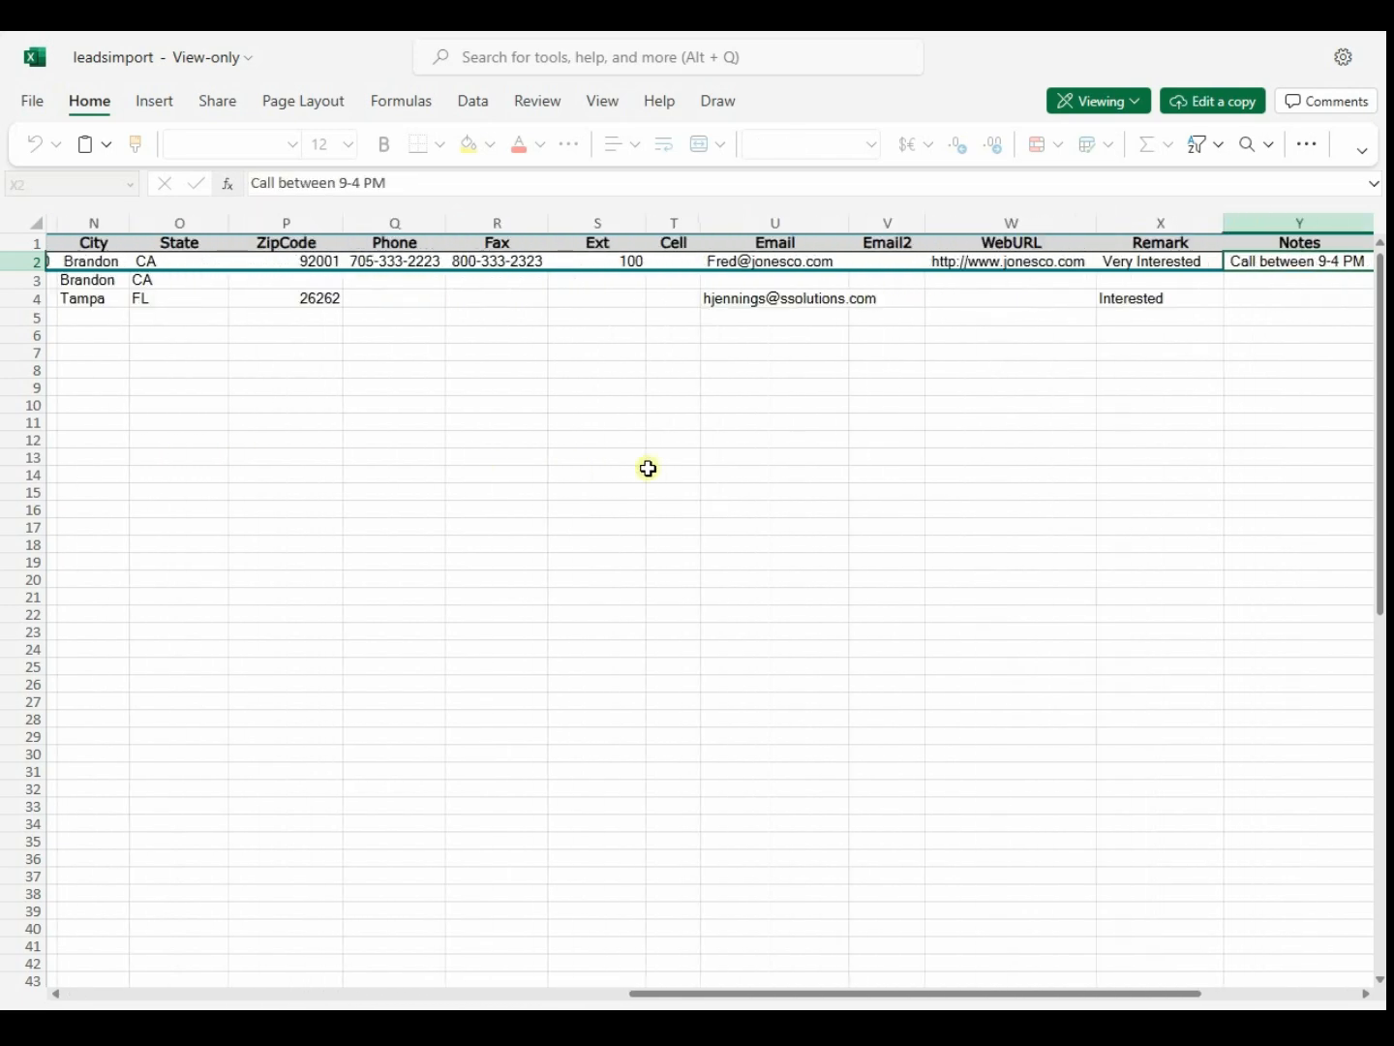
key("Right")
key("Left")
key("Left")
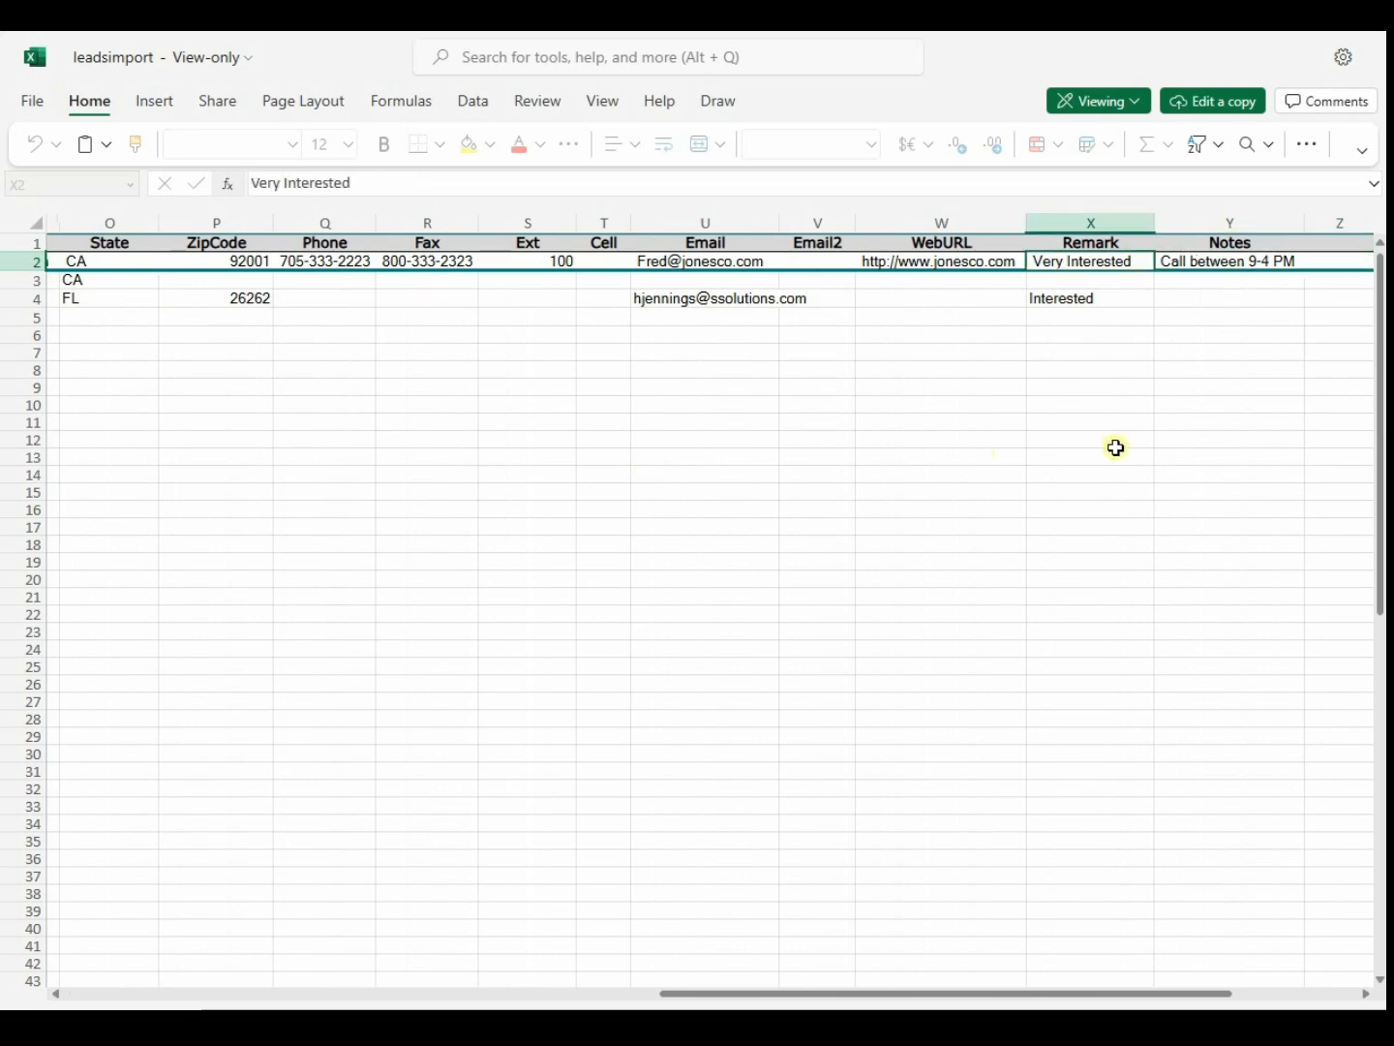
key("Left")
key("Left")
key("Left")
key("Left")
key("Left")
key("Left")
key("Left")
key("Left")
key("Left")
key("Left")
key("Left")
key("Left")
key("Left")
key("Left")
key("Left")
key("Left")
key("Left")
key("Left")
key("Left")
key("Left")
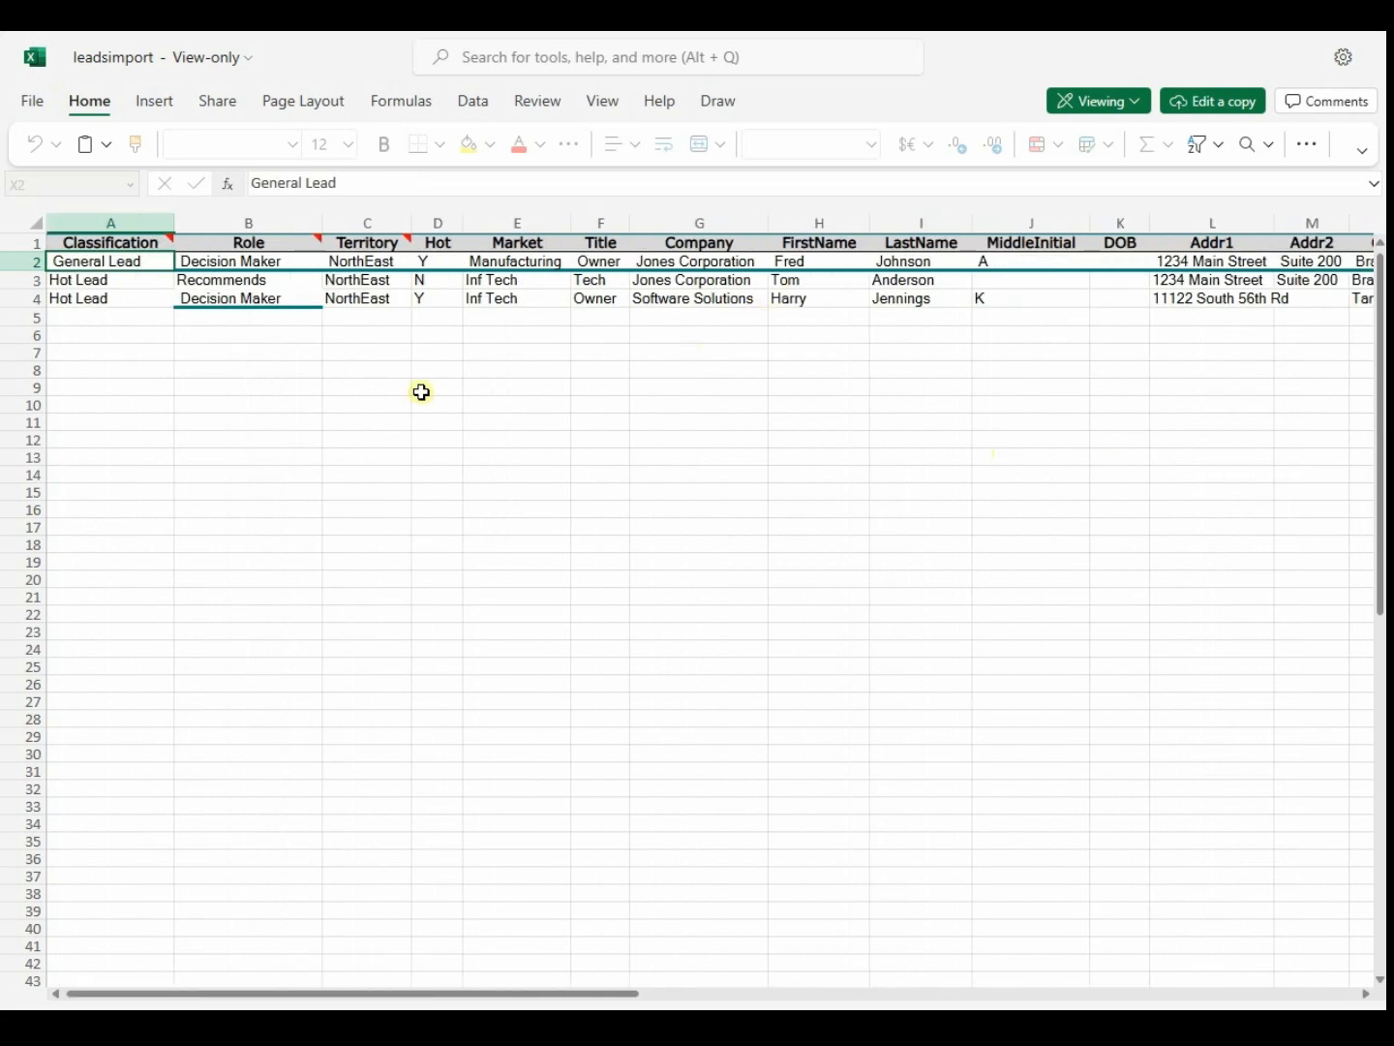
key("Right")
key("Left")
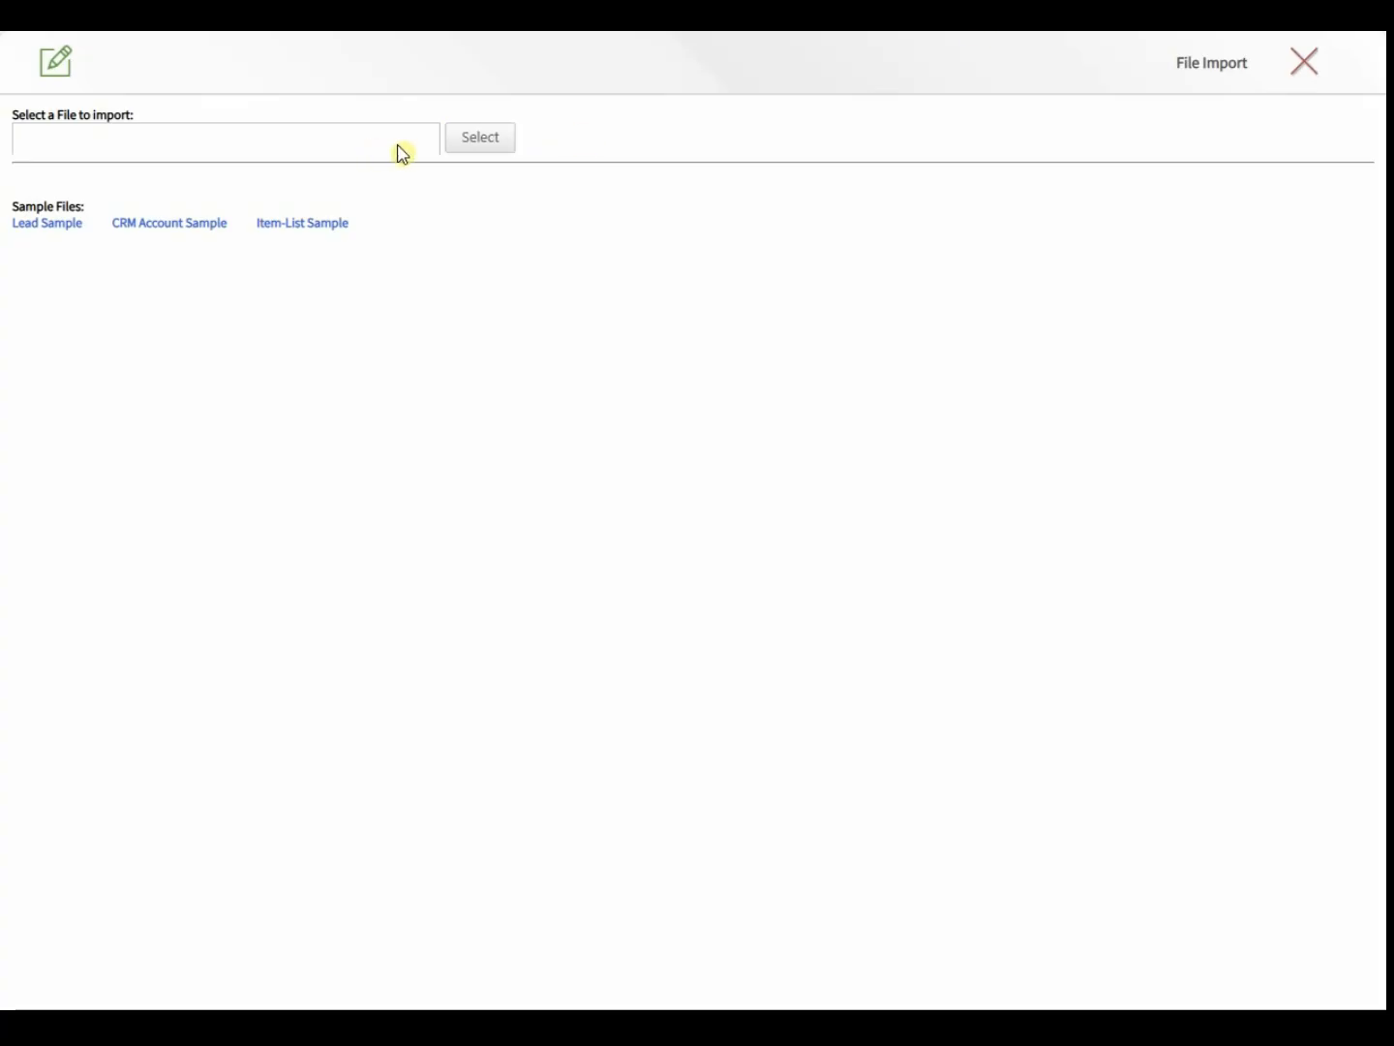
- Import leadsimport.xlsx linked to Fall Spectacular Trade Show, merging missing information into duplicates
left_click(462, 136)
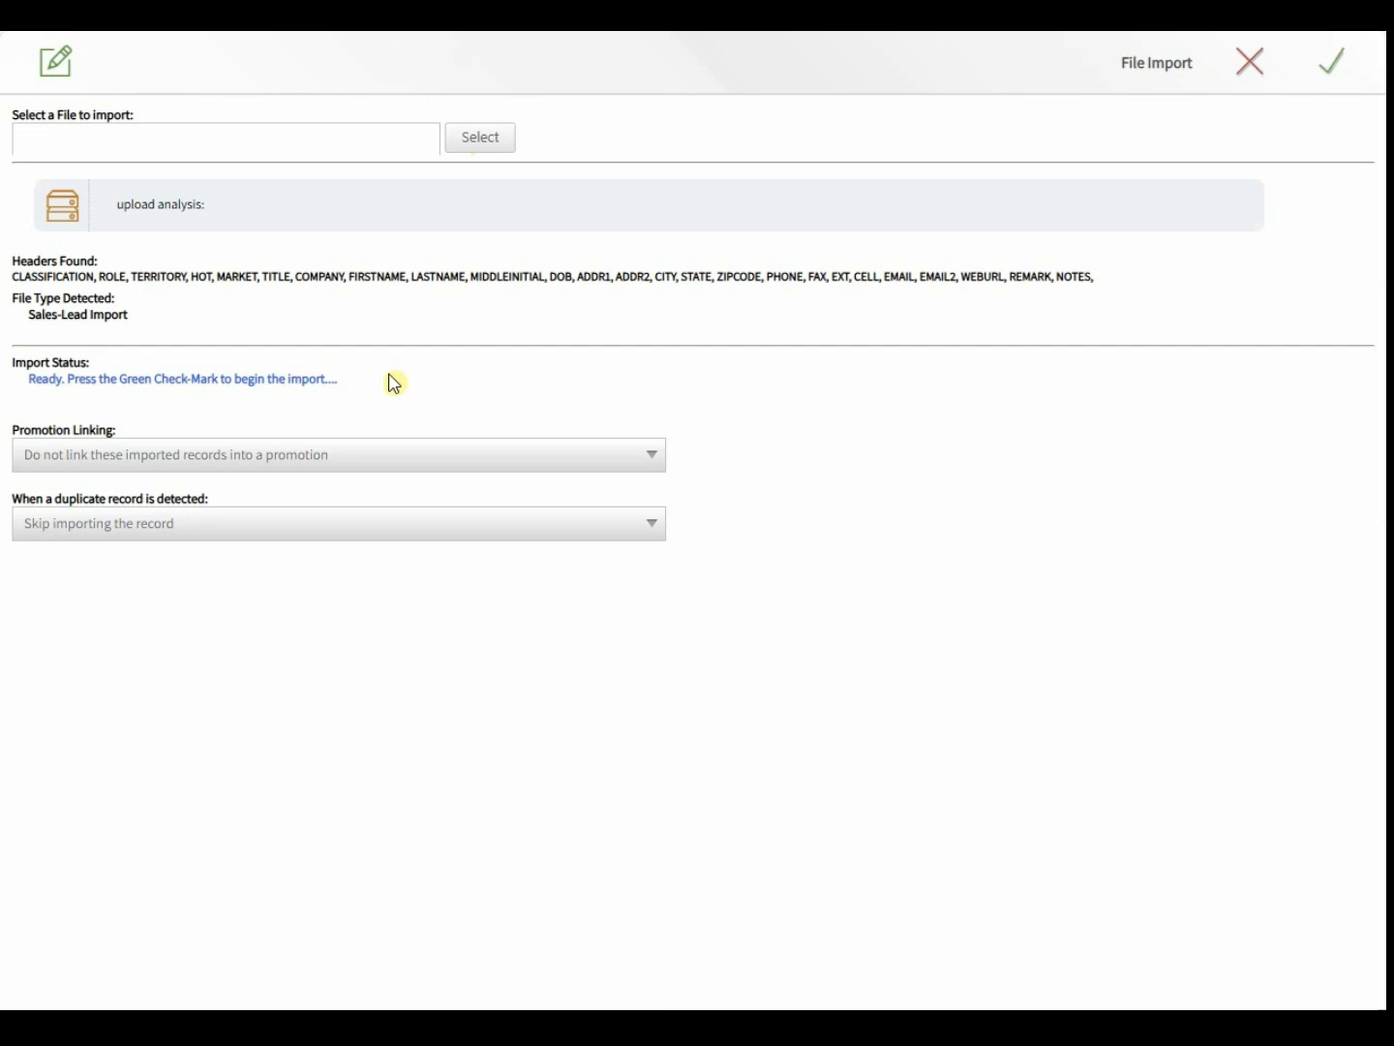
left_click(232, 453)
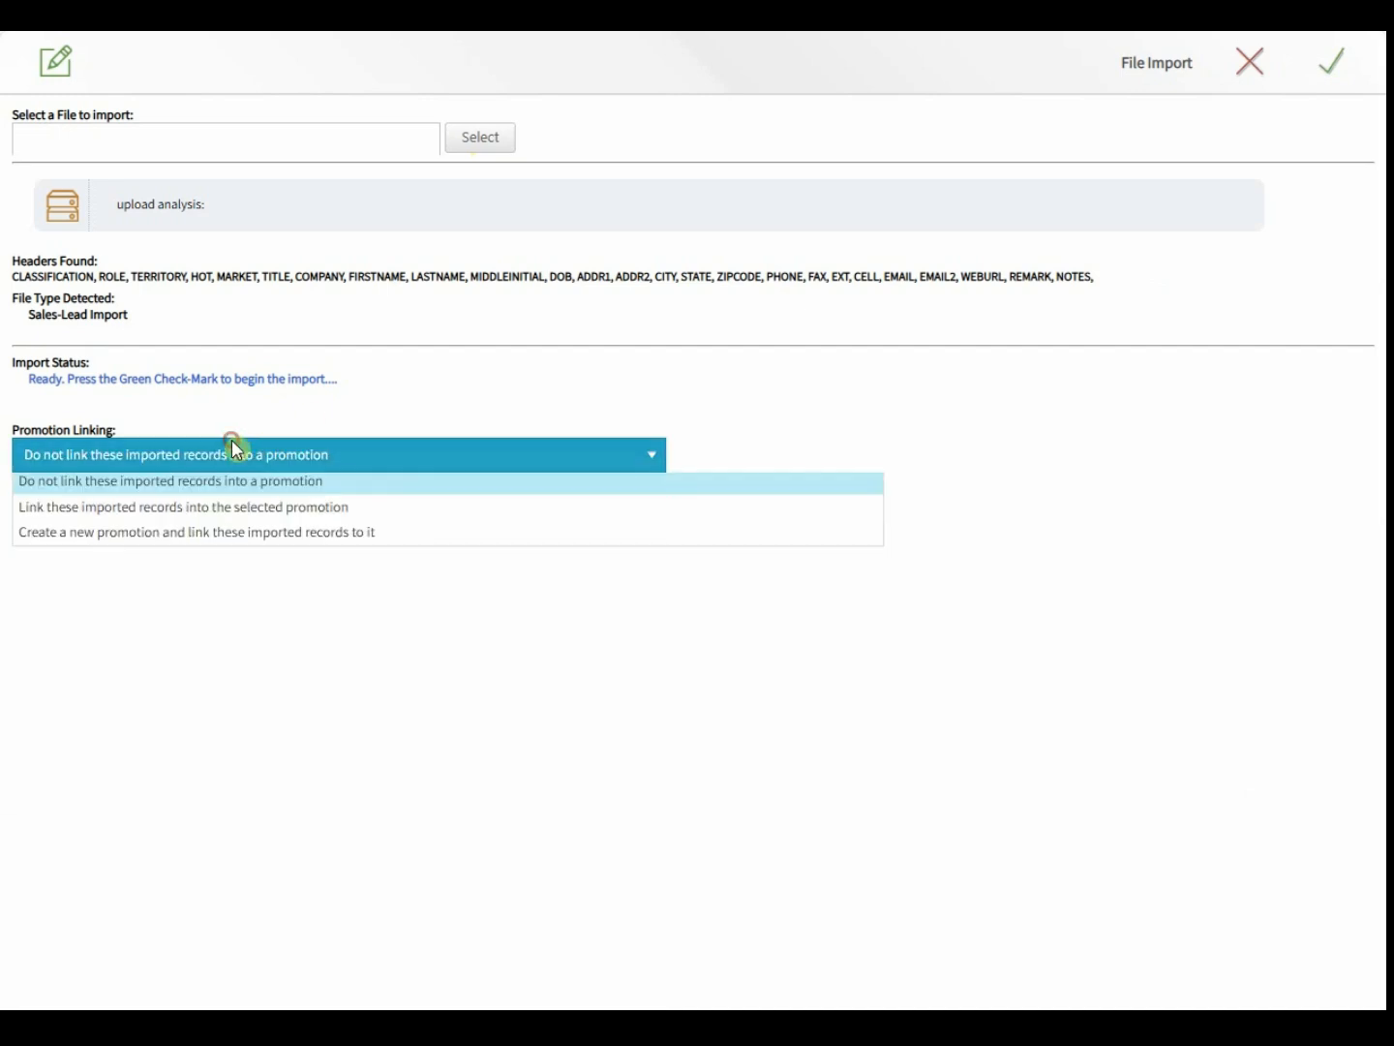
left_click(211, 511)
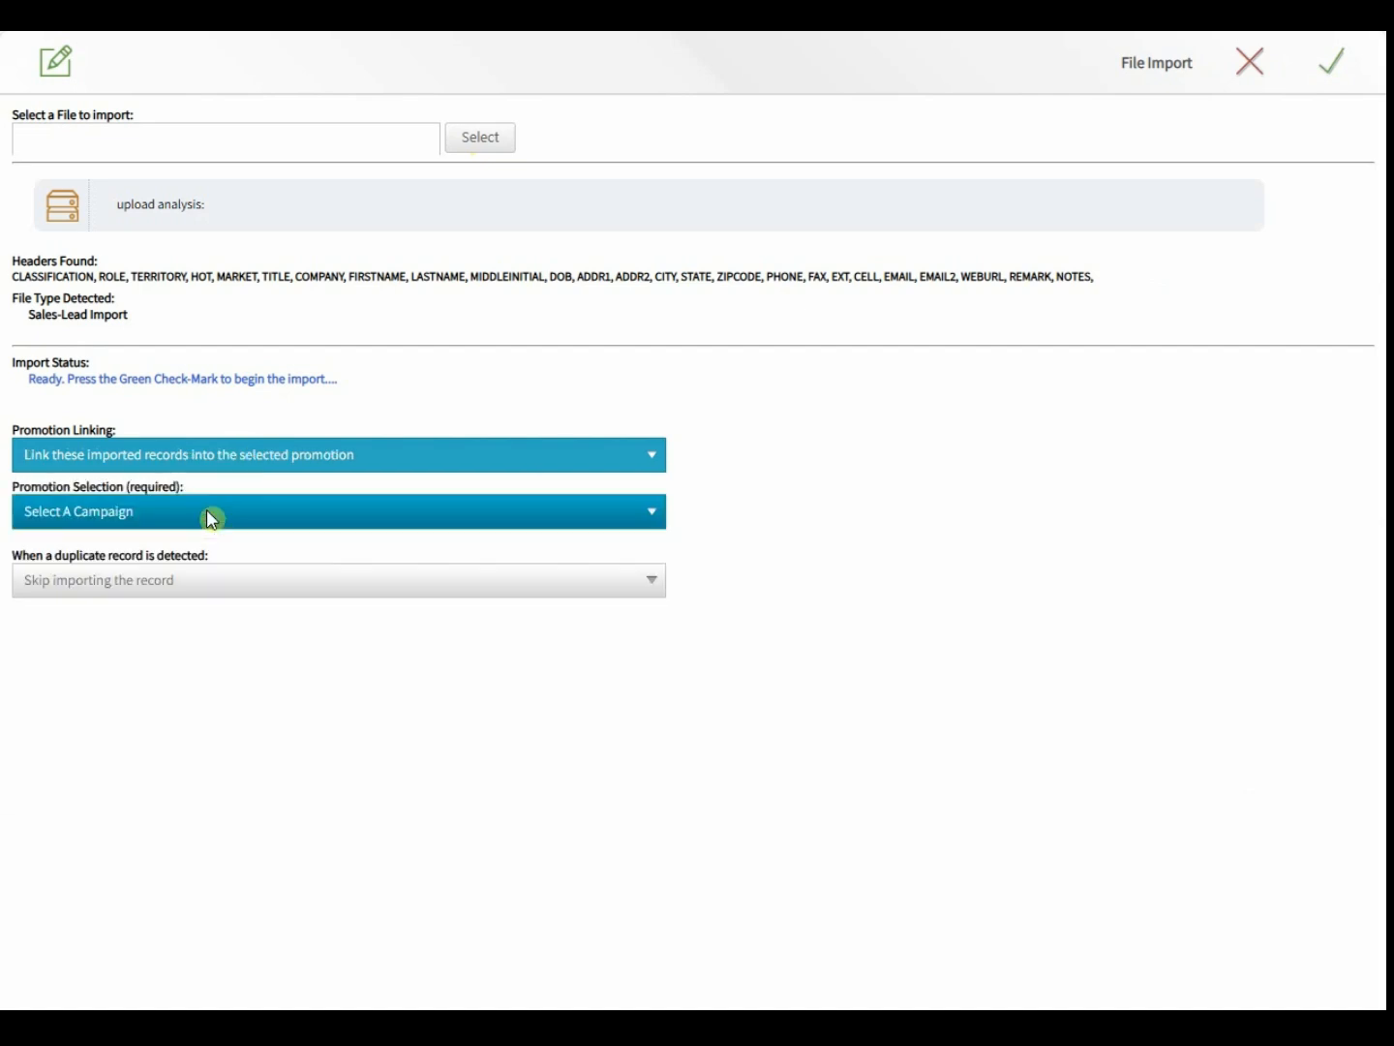
left_click(212, 513)
left_click(160, 599)
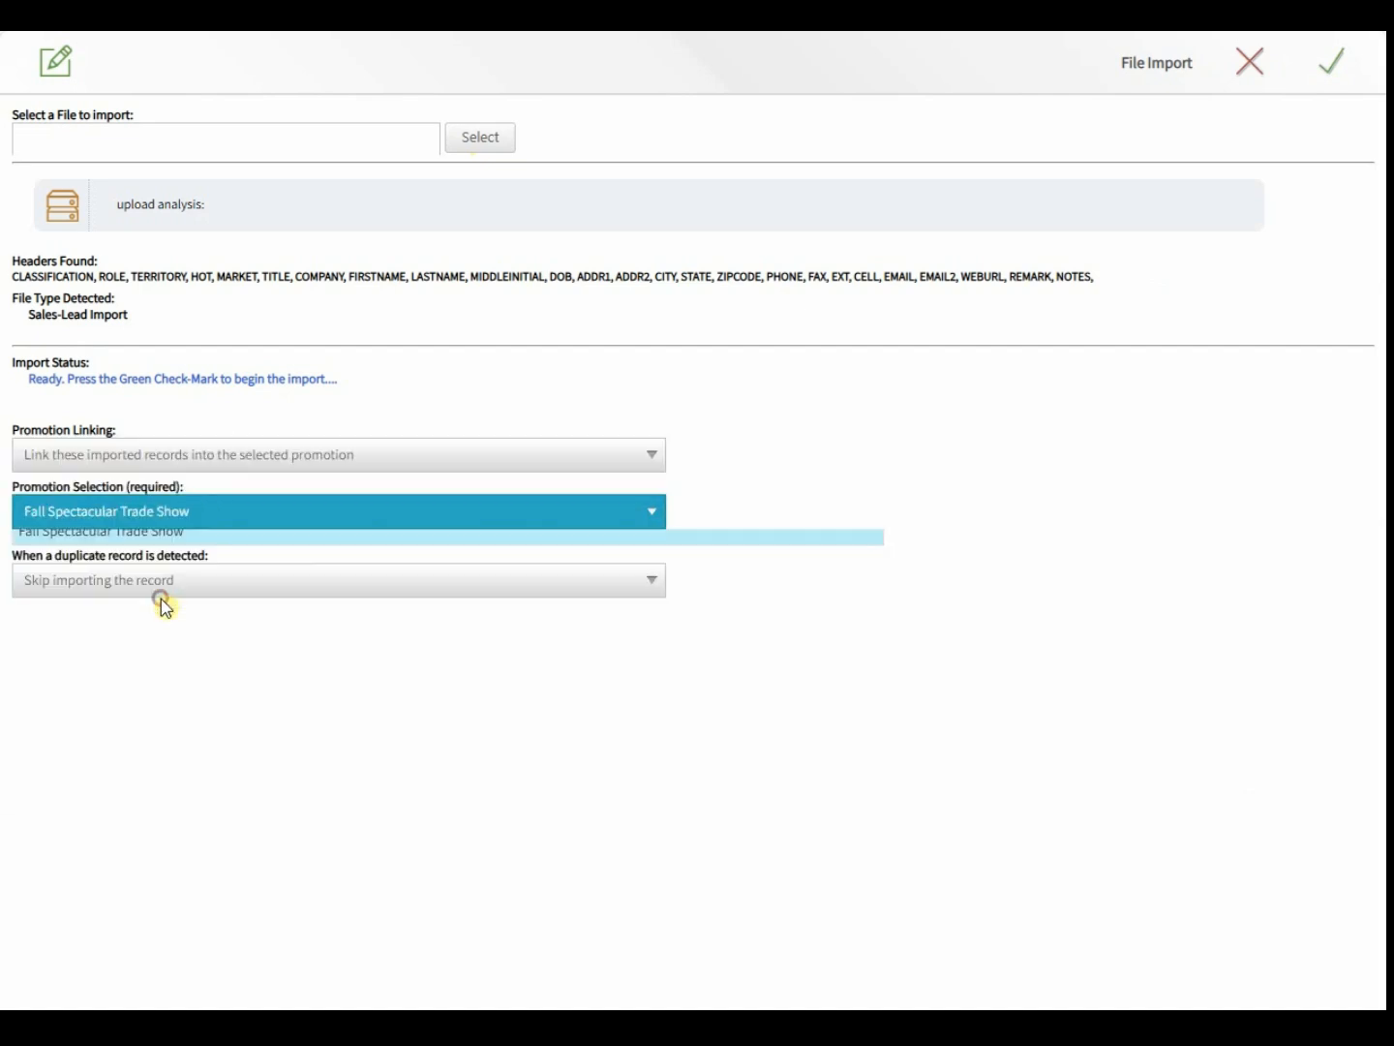
left_click(158, 585)
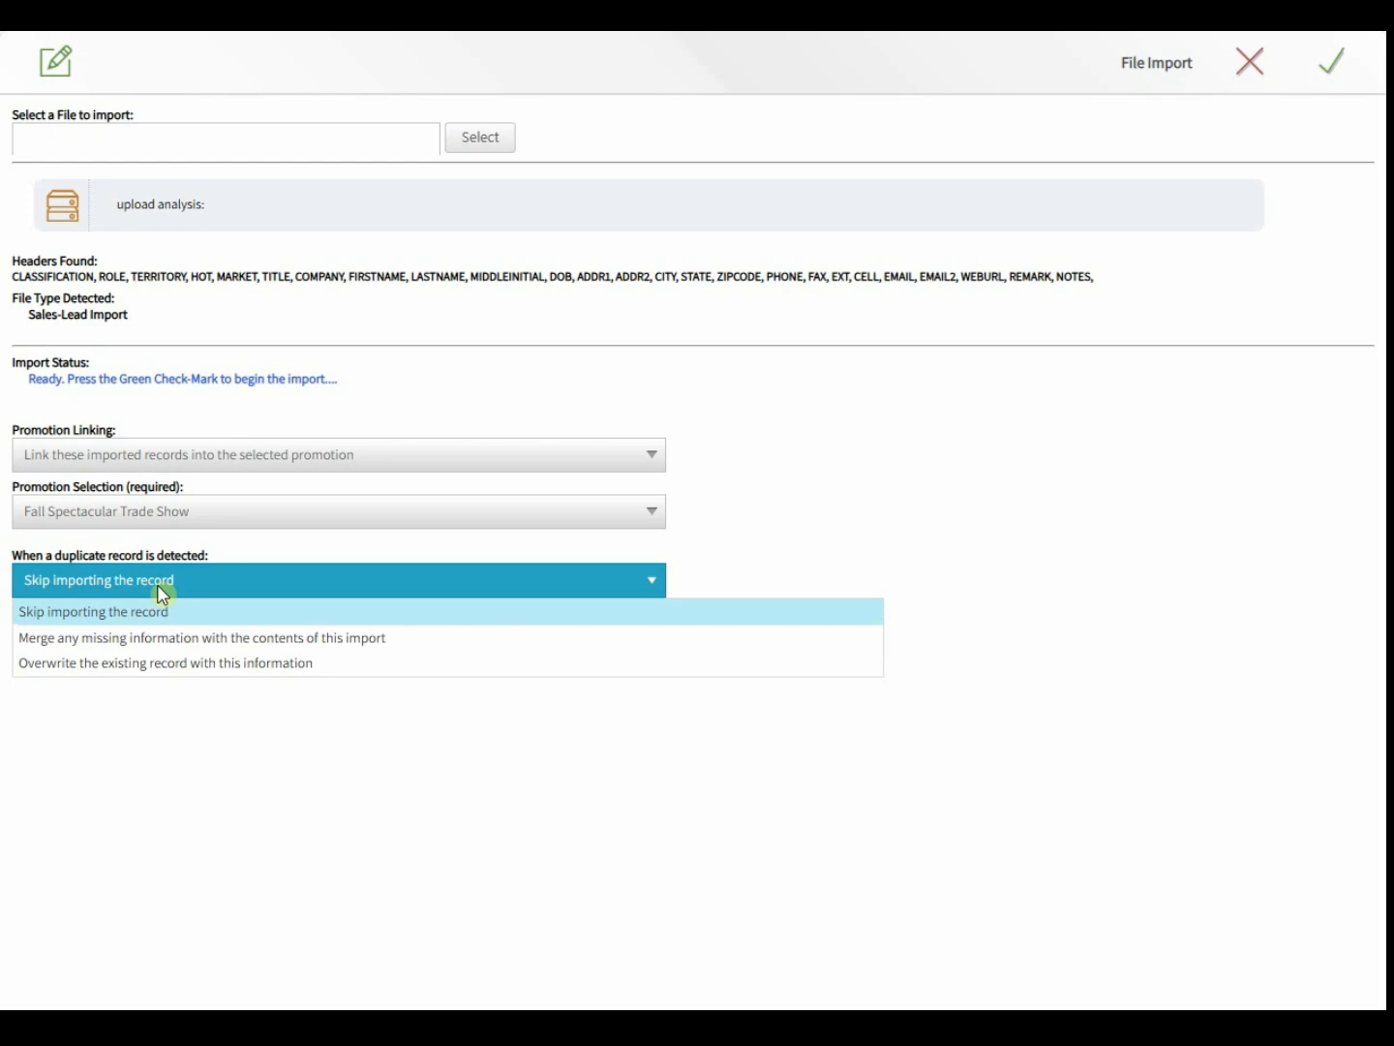
left_click(186, 641)
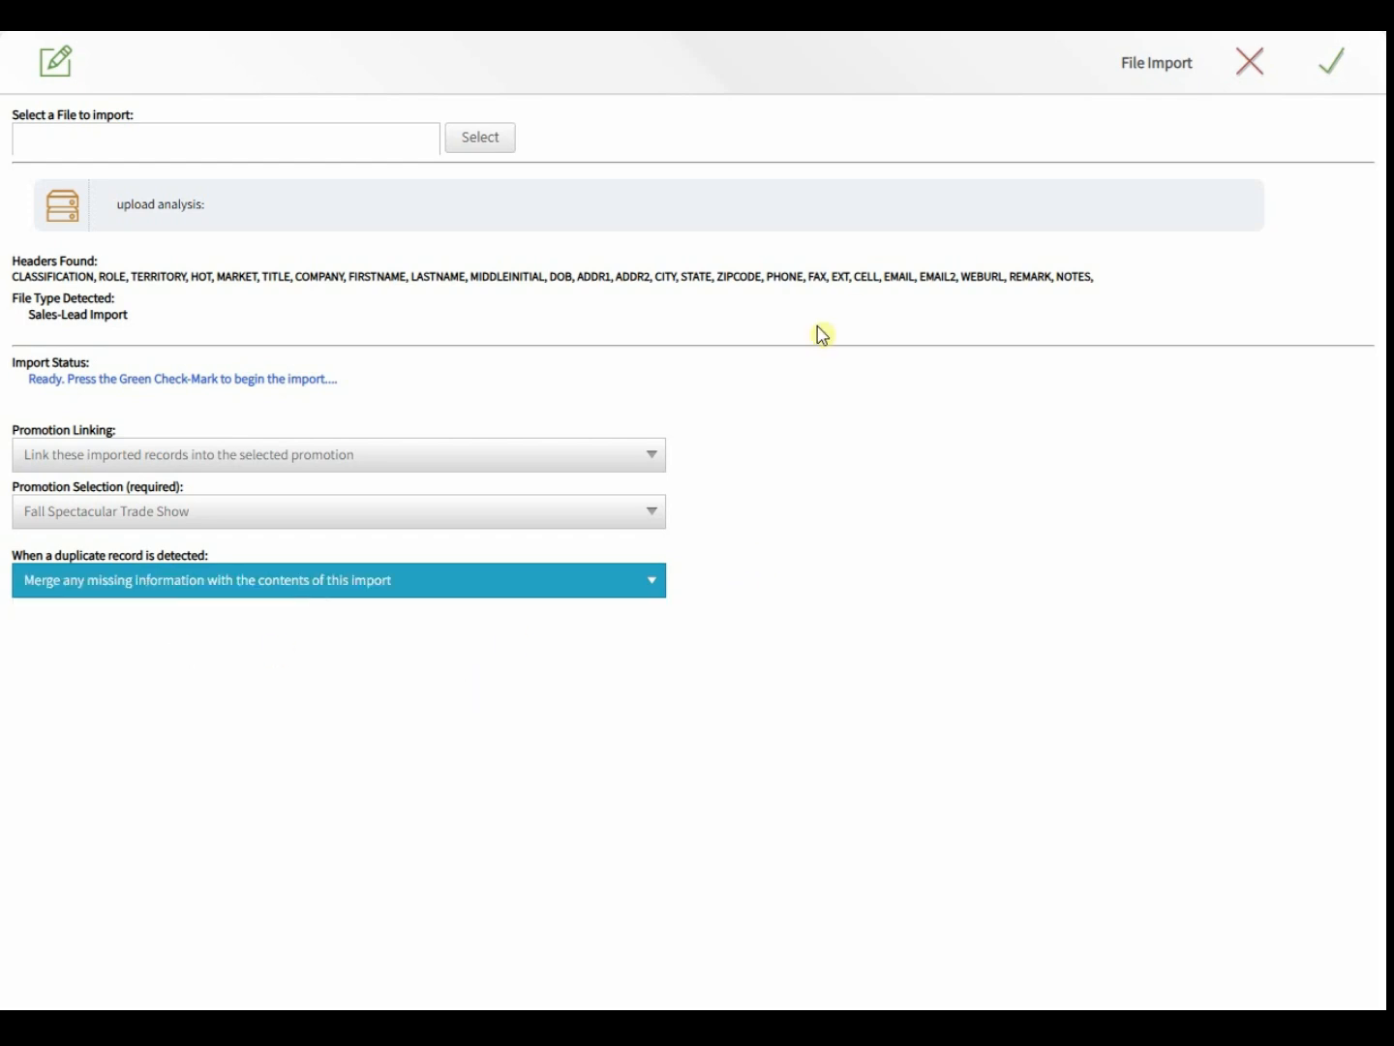
left_click(1333, 62)
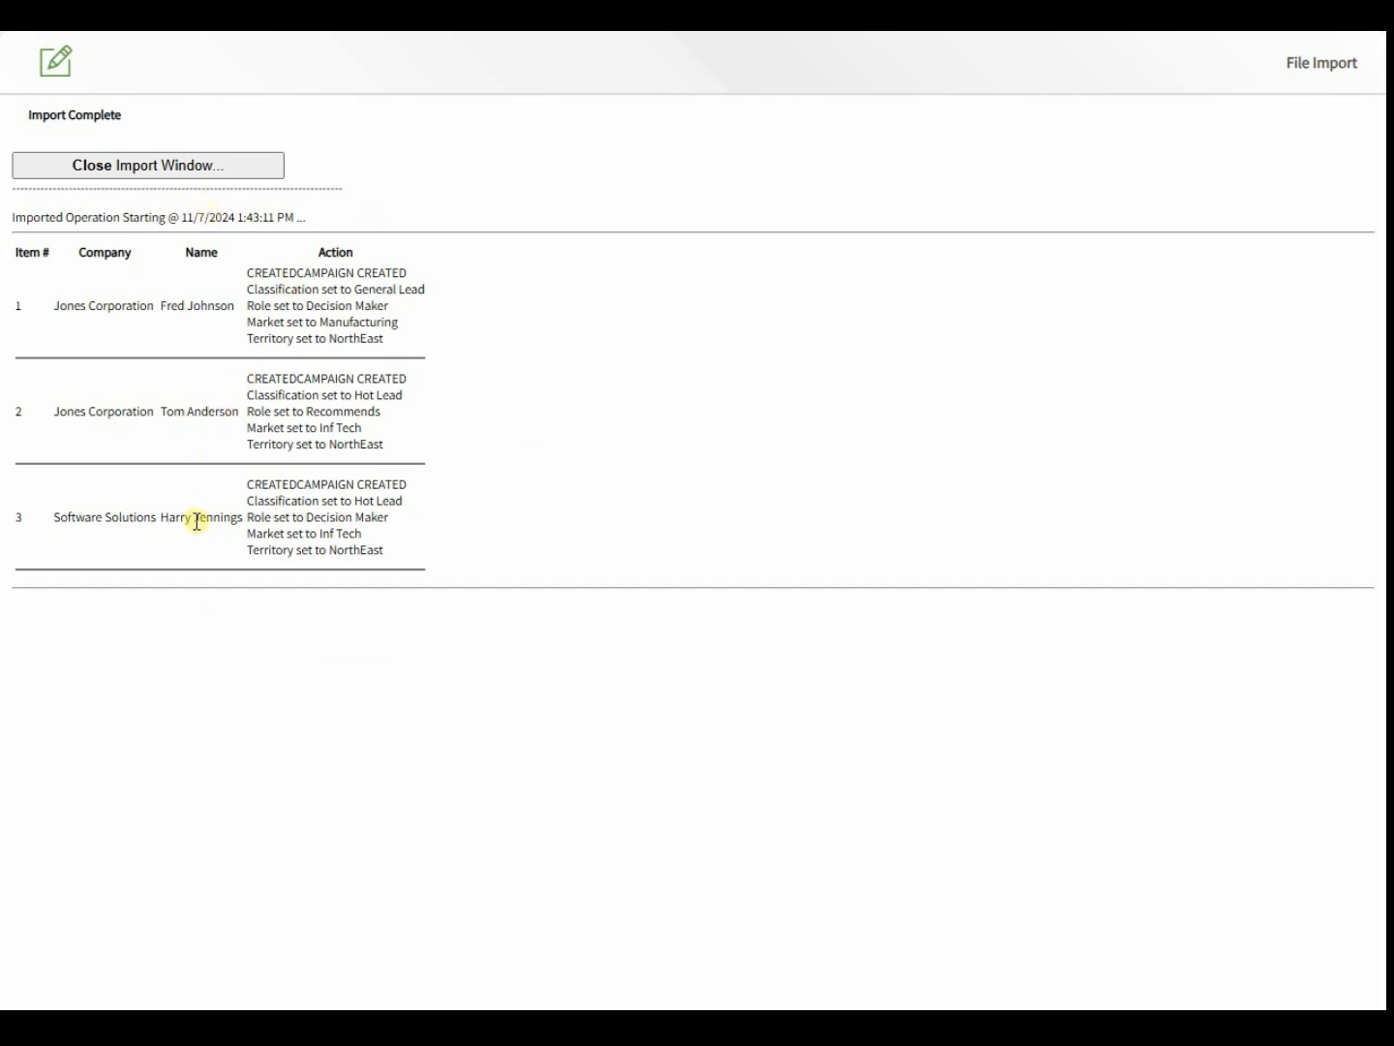
- Close the import results and Save/Leave-Open the campaign, confirming 3 lead memberships
left_click(153, 167)
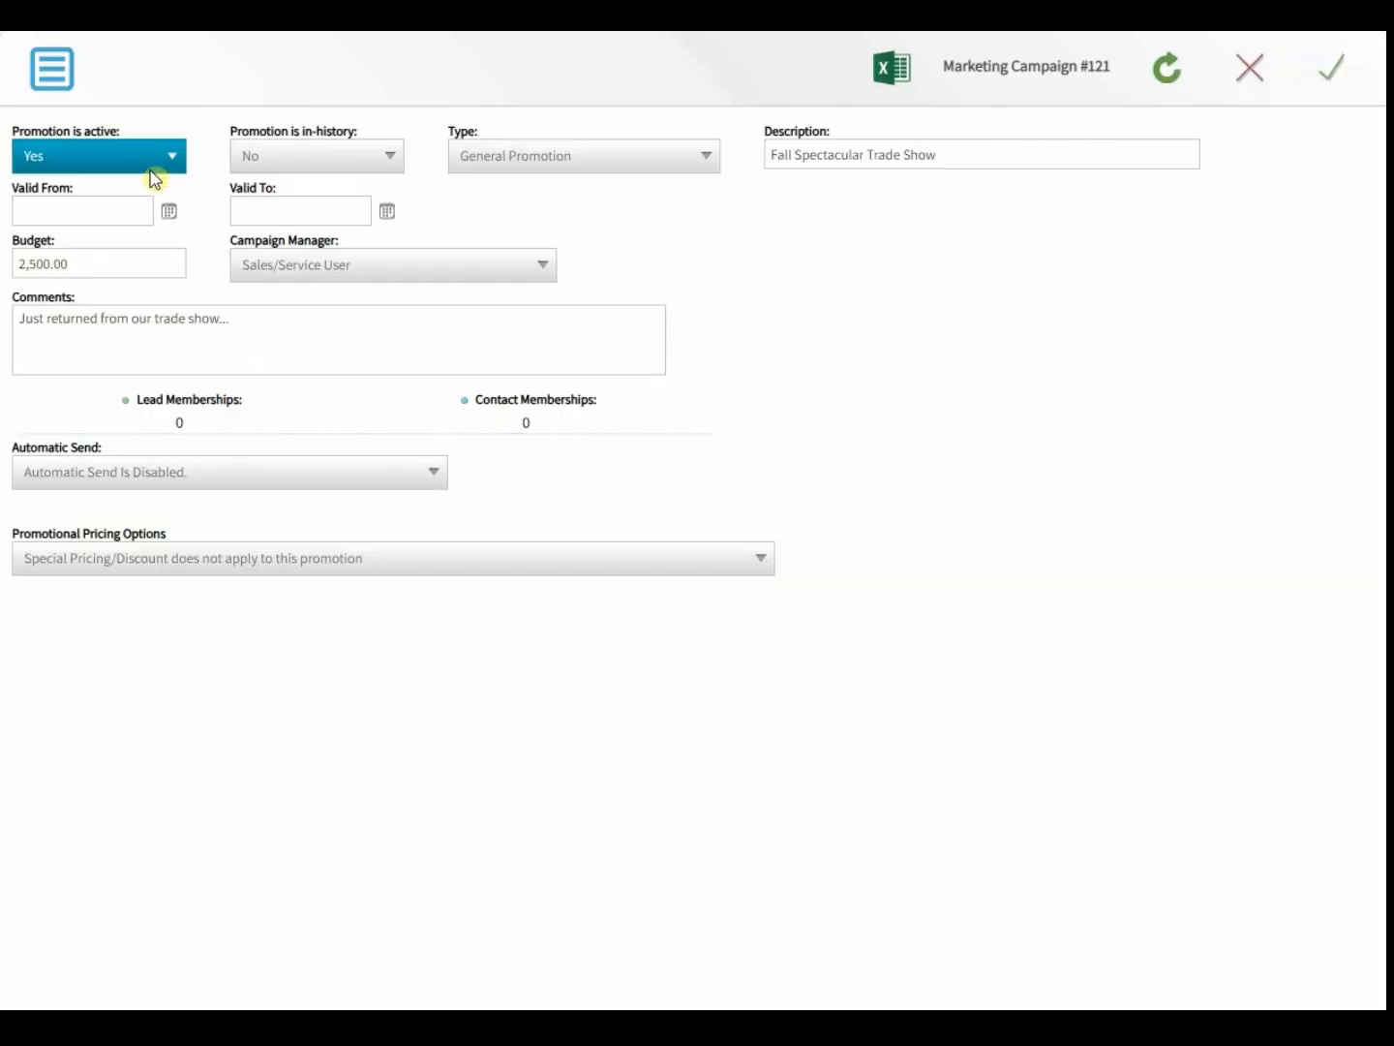
left_click(51, 68)
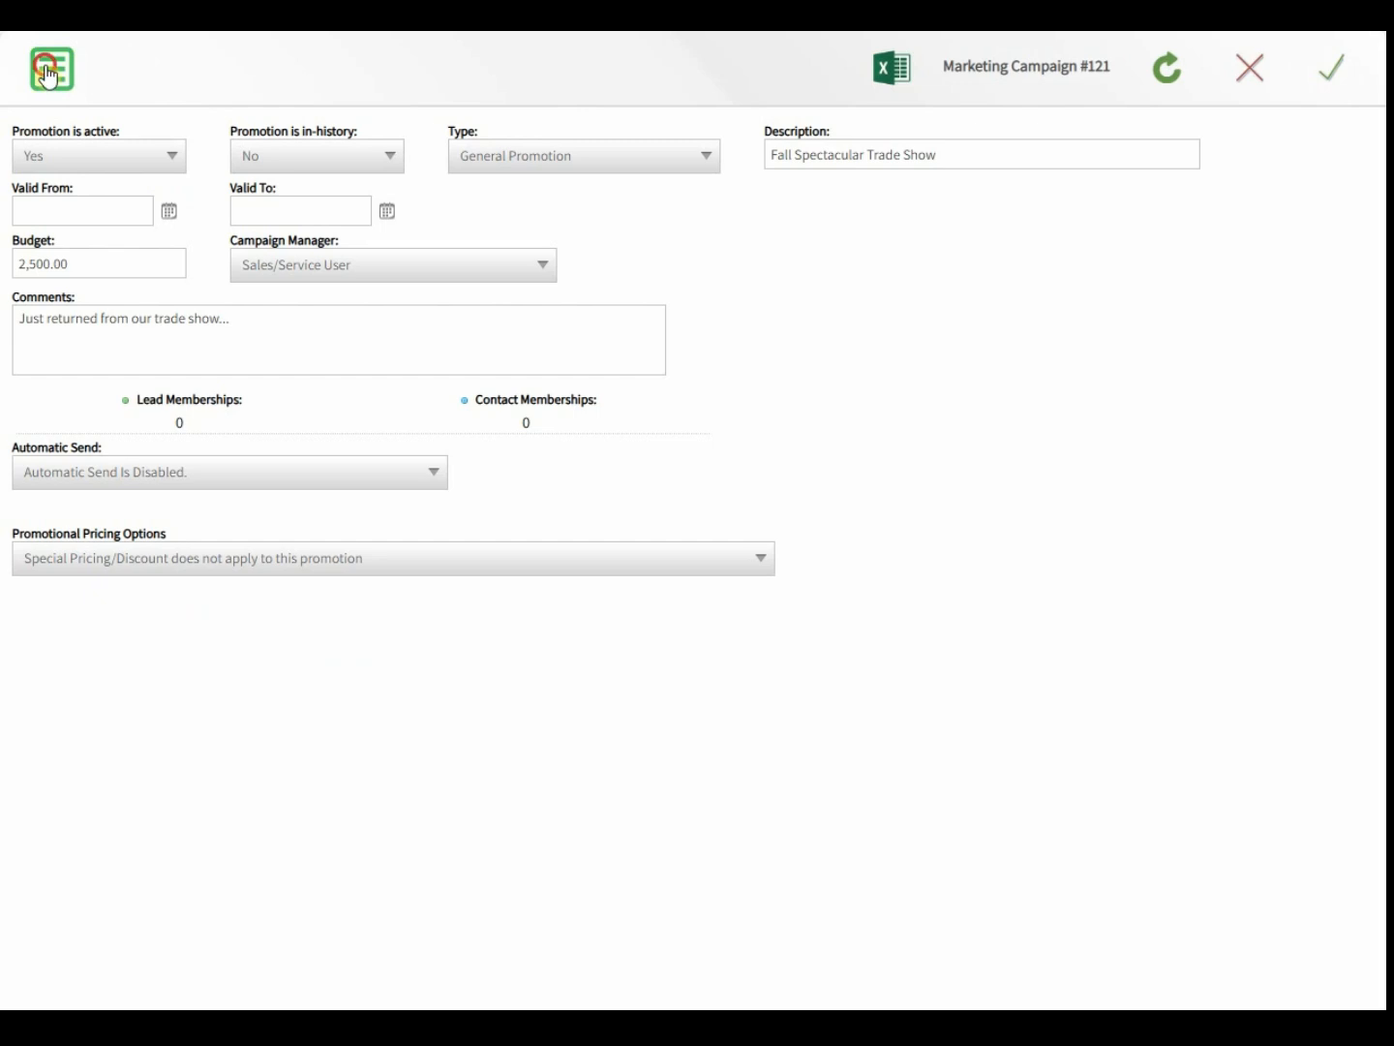
left_click(84, 208)
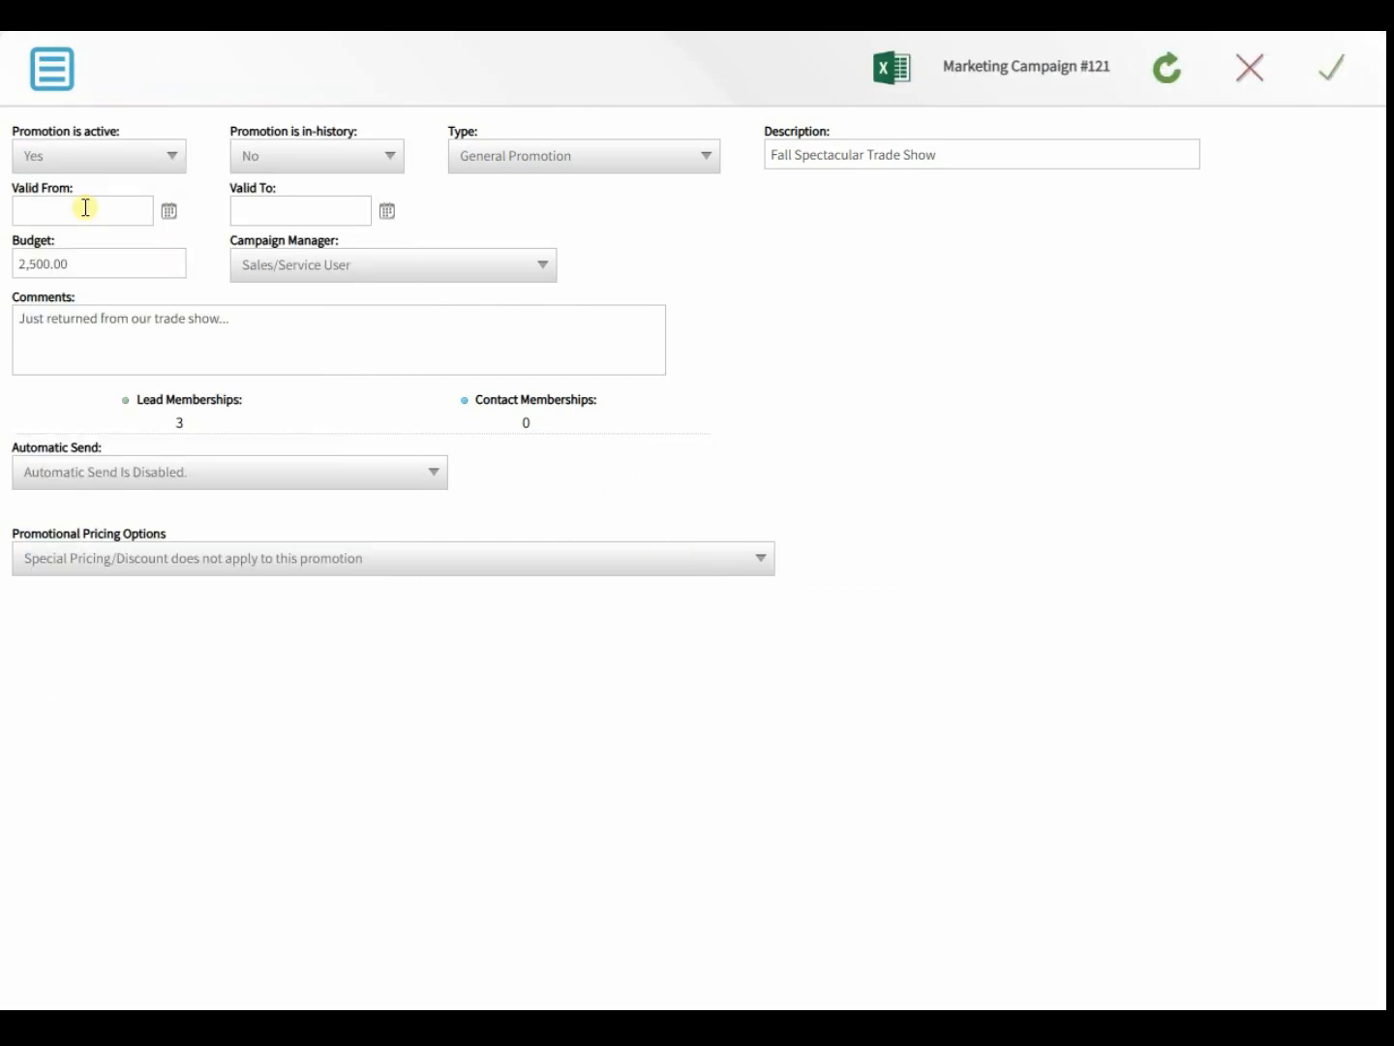
double_click(178, 426)
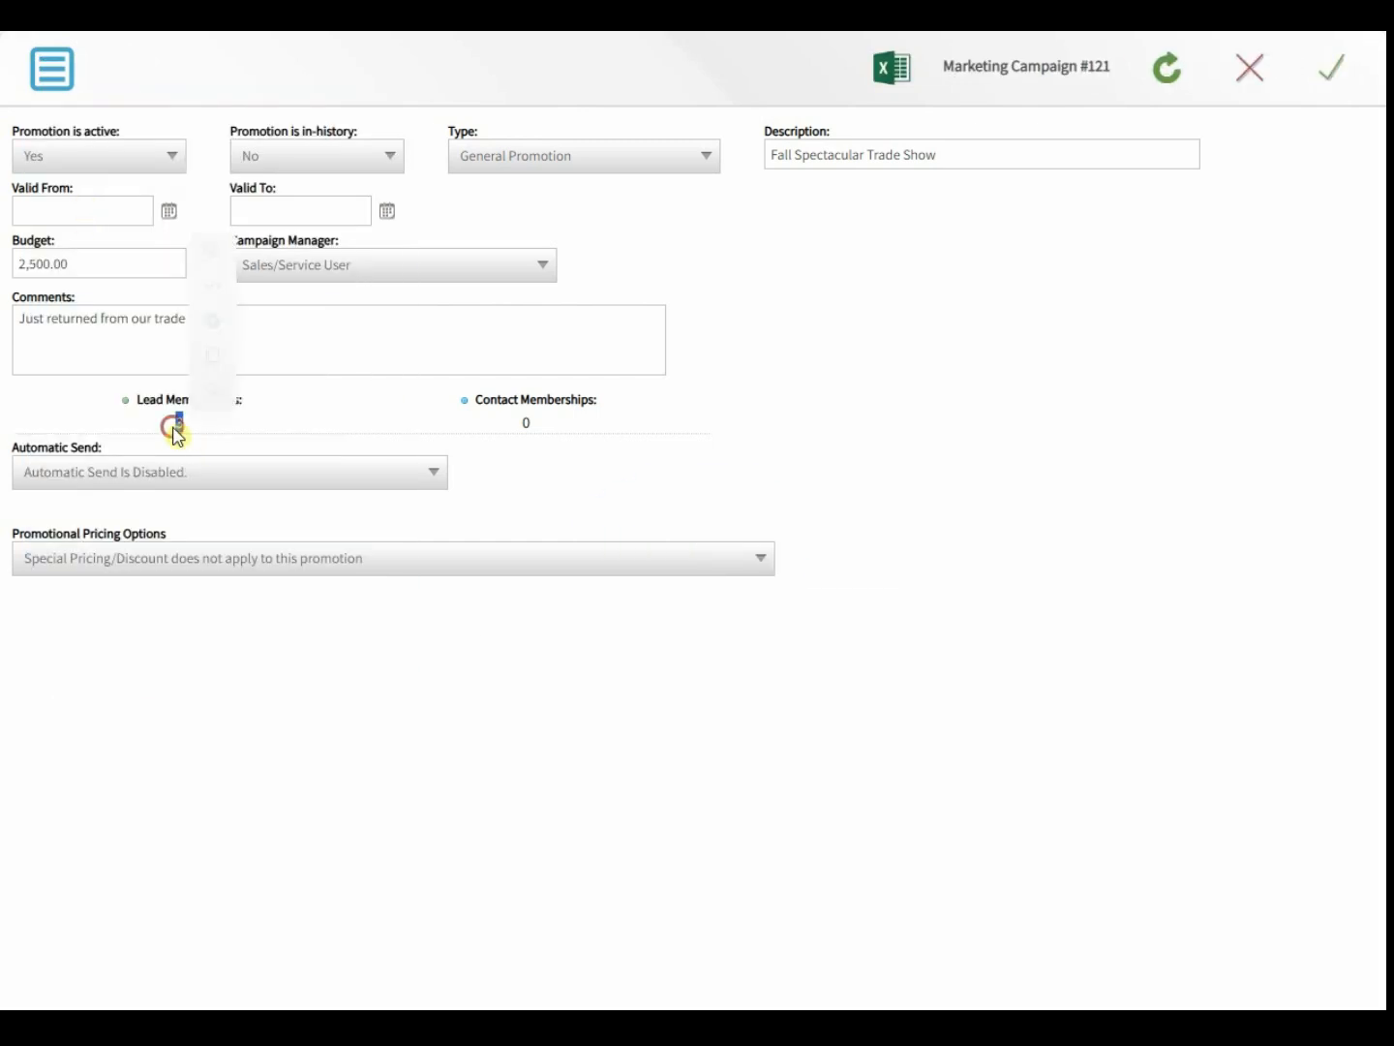
left_click(94, 424)
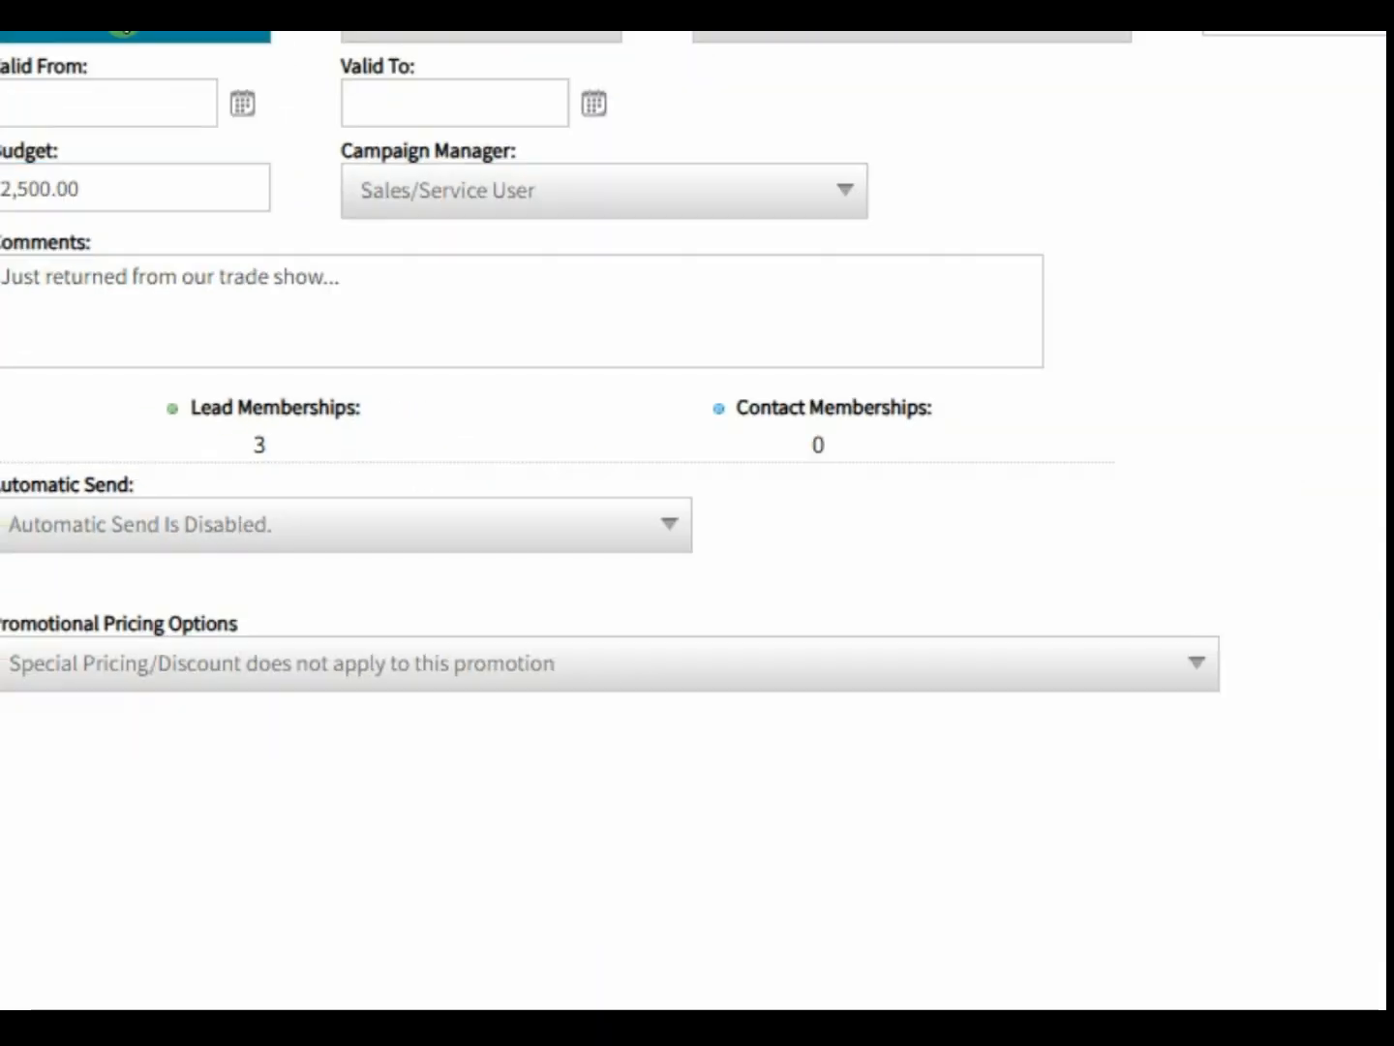
- Open the campaign's Manage Memberships list from the action menu
left_click(54, 68)
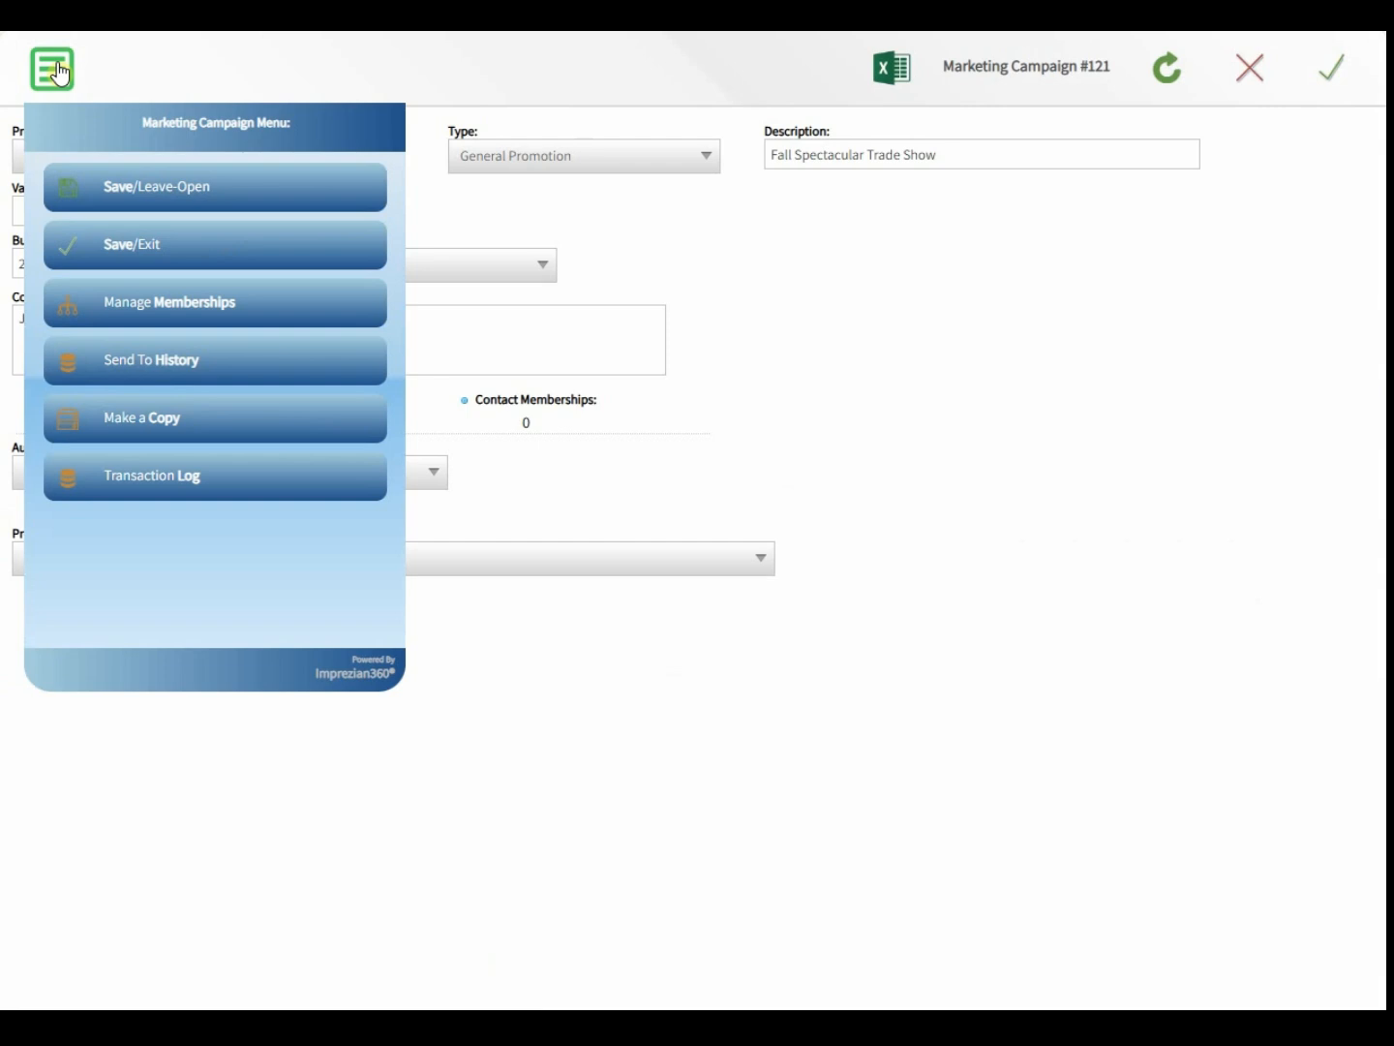
left_click(132, 203)
left_click(121, 244)
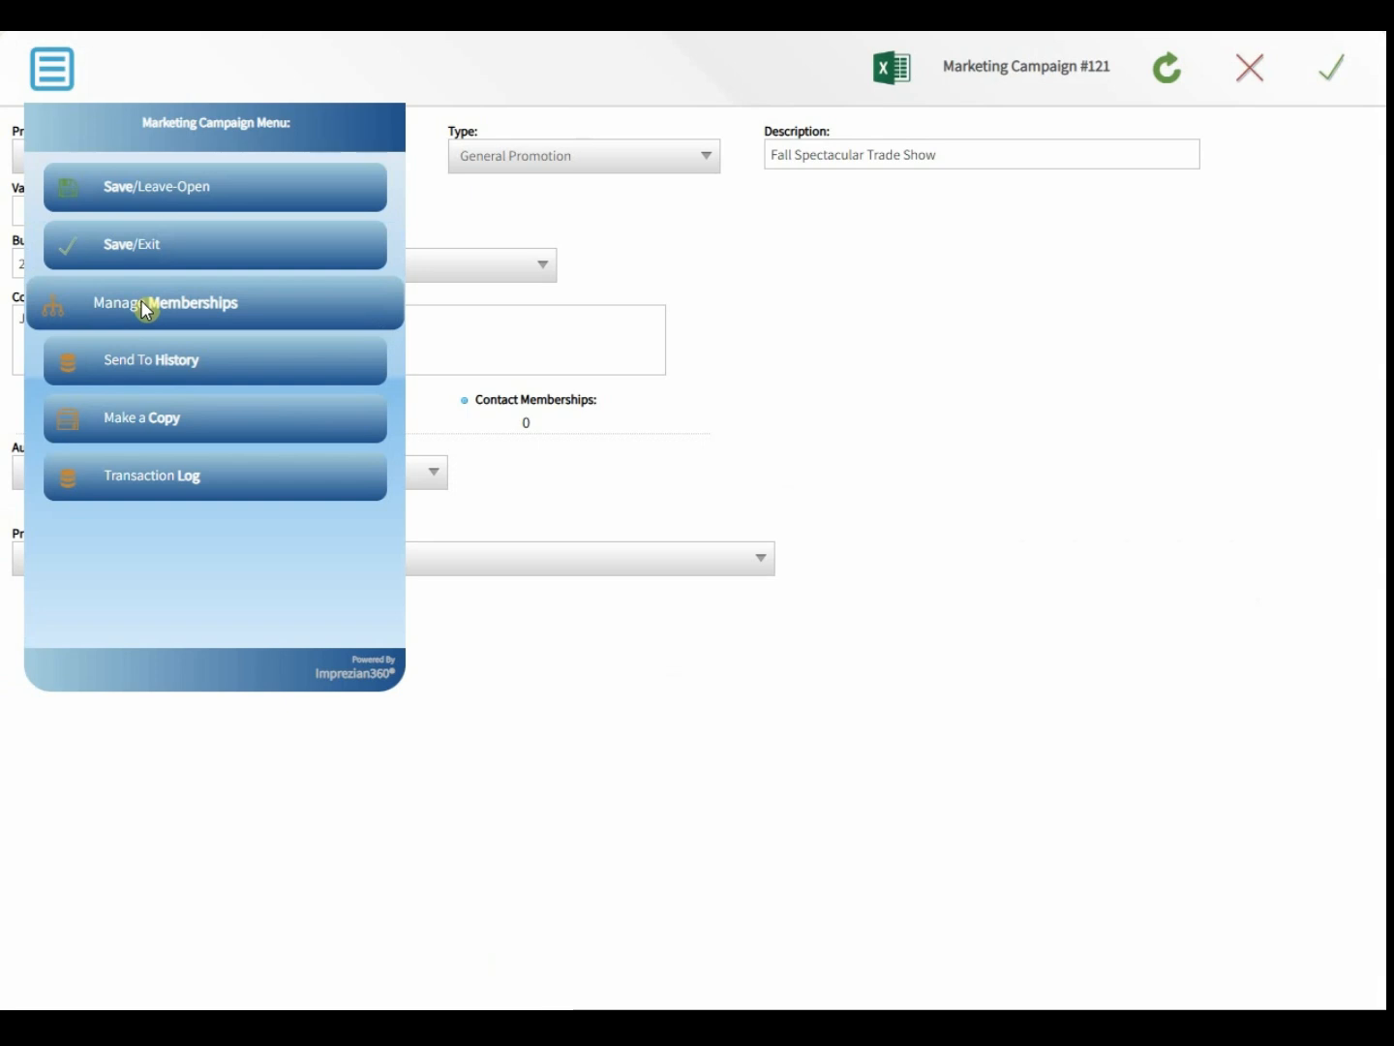
left_click(177, 303)
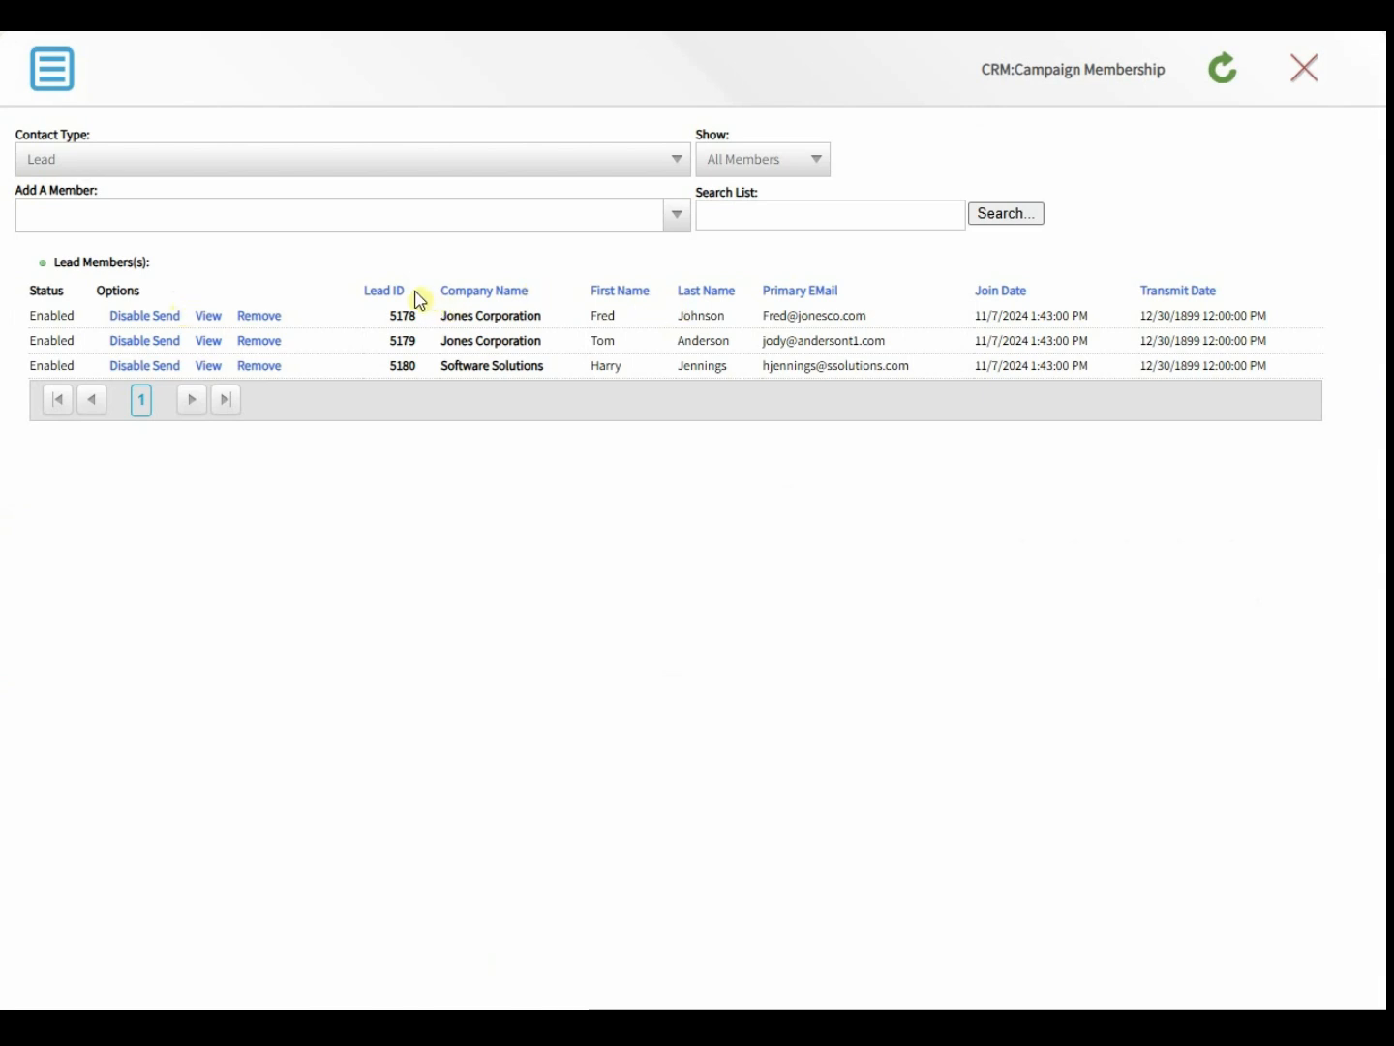
- Switch Contact Type to Contact and add the KnowTia Concepts contact by its e-mail address
left_click(231, 223)
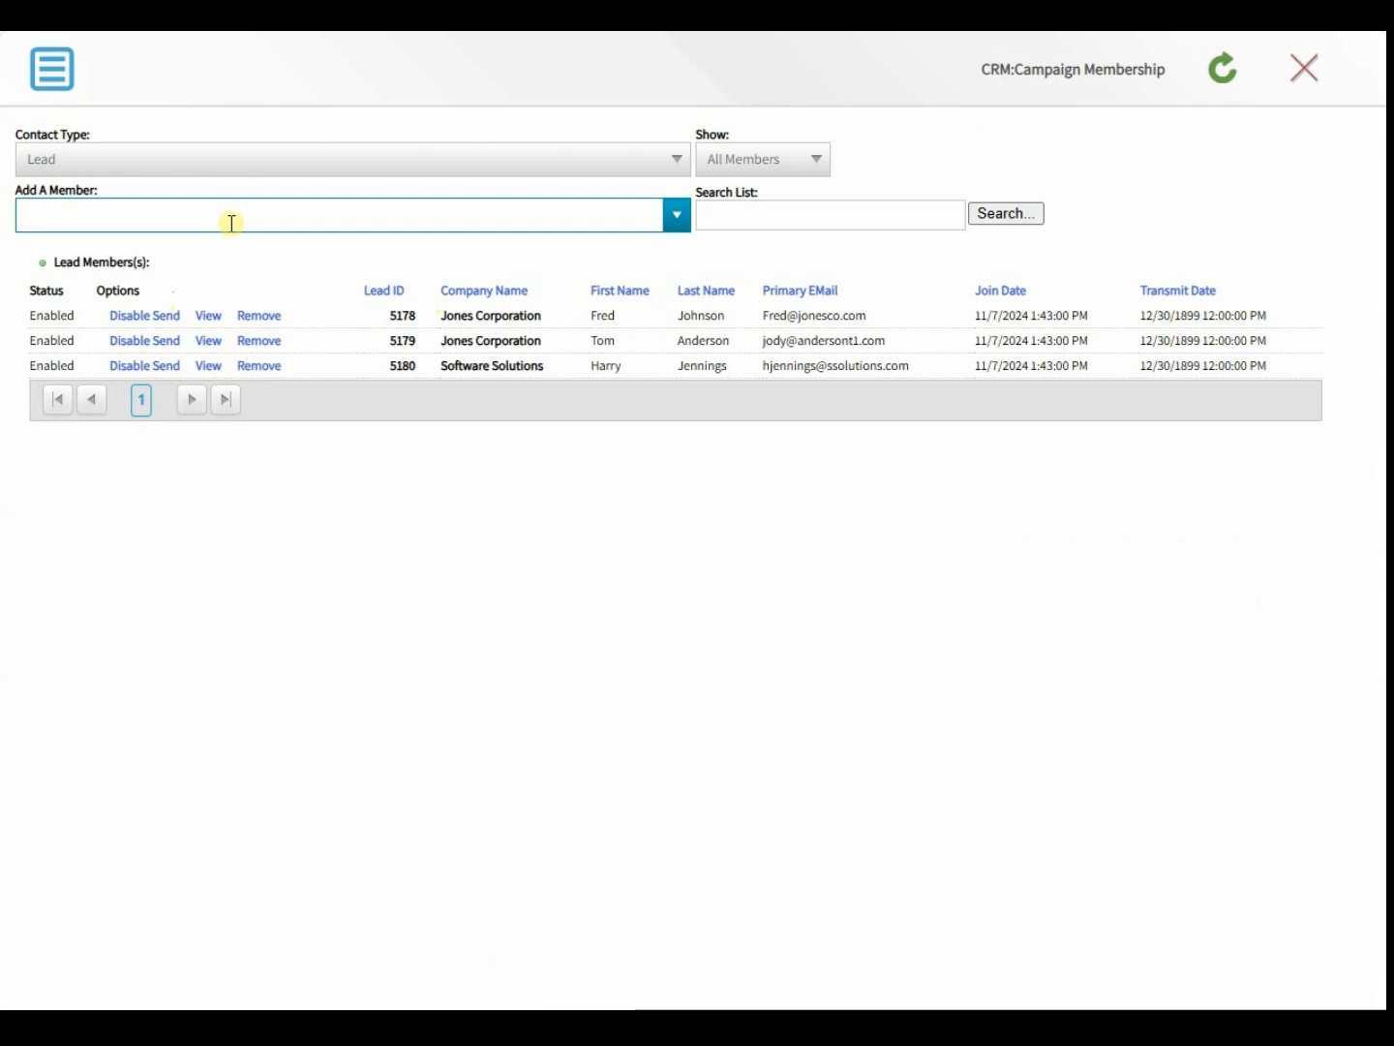
left_click(208, 170)
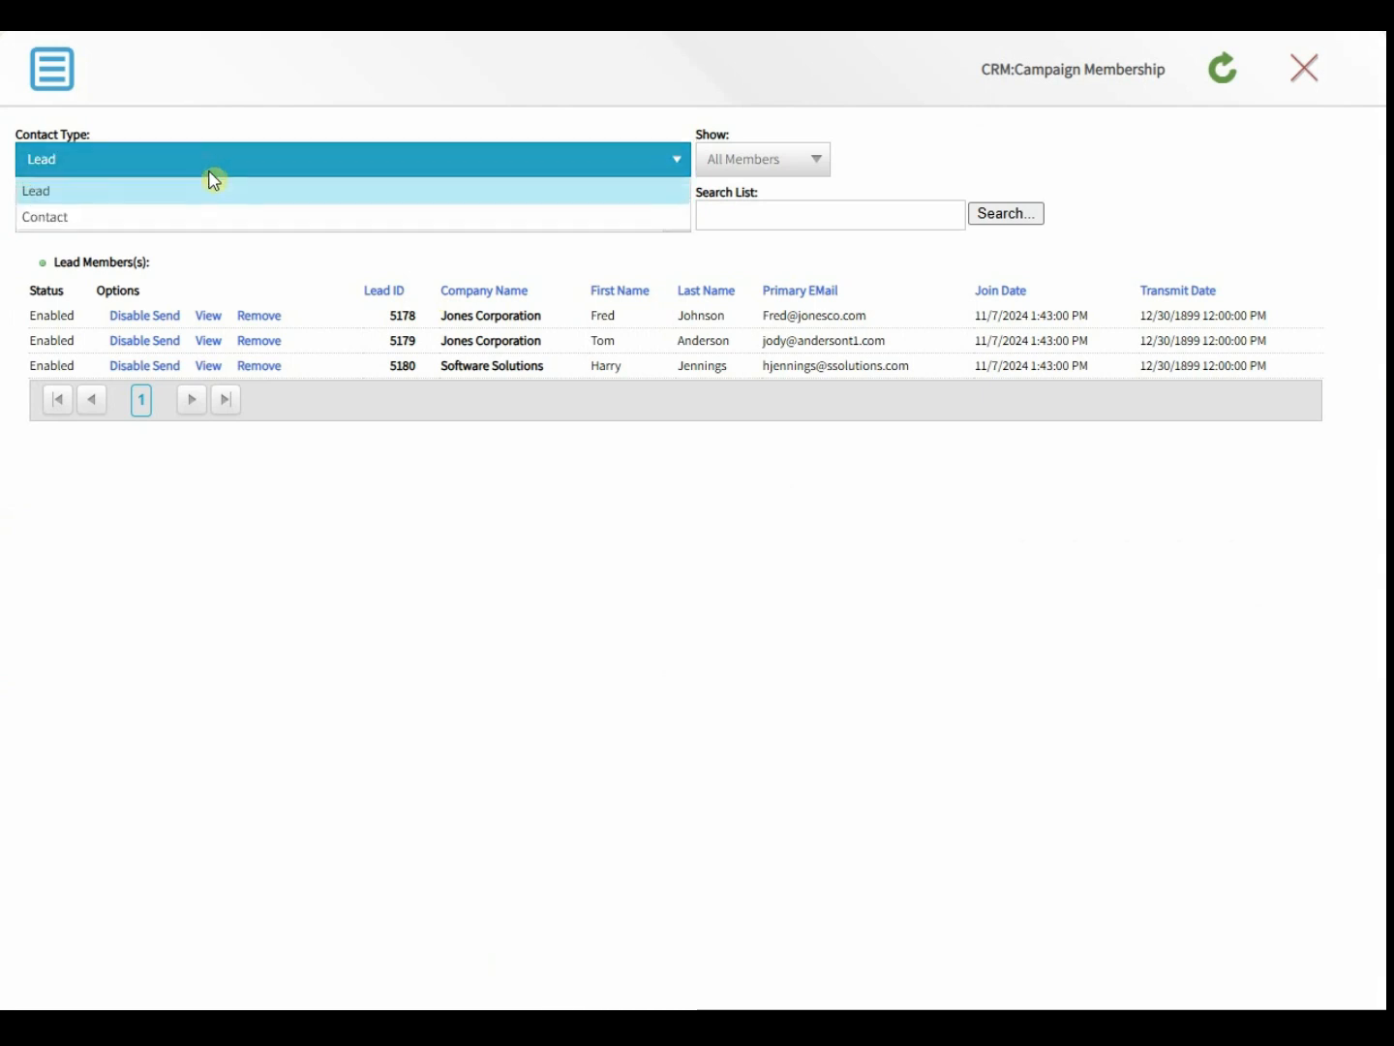
left_click(208, 215)
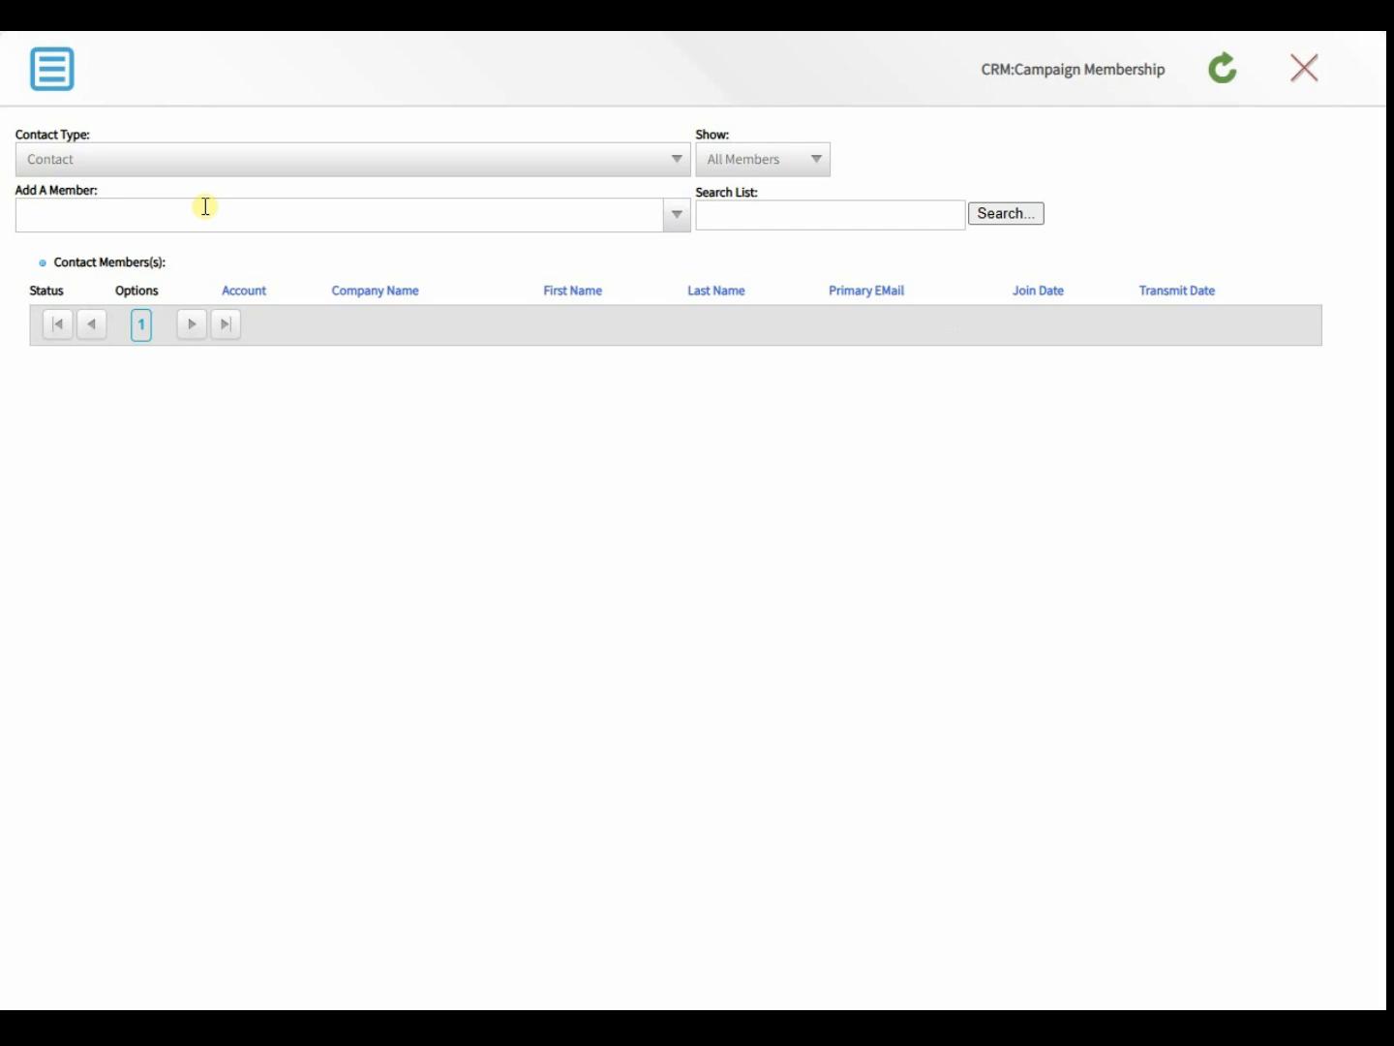
left_click(206, 206)
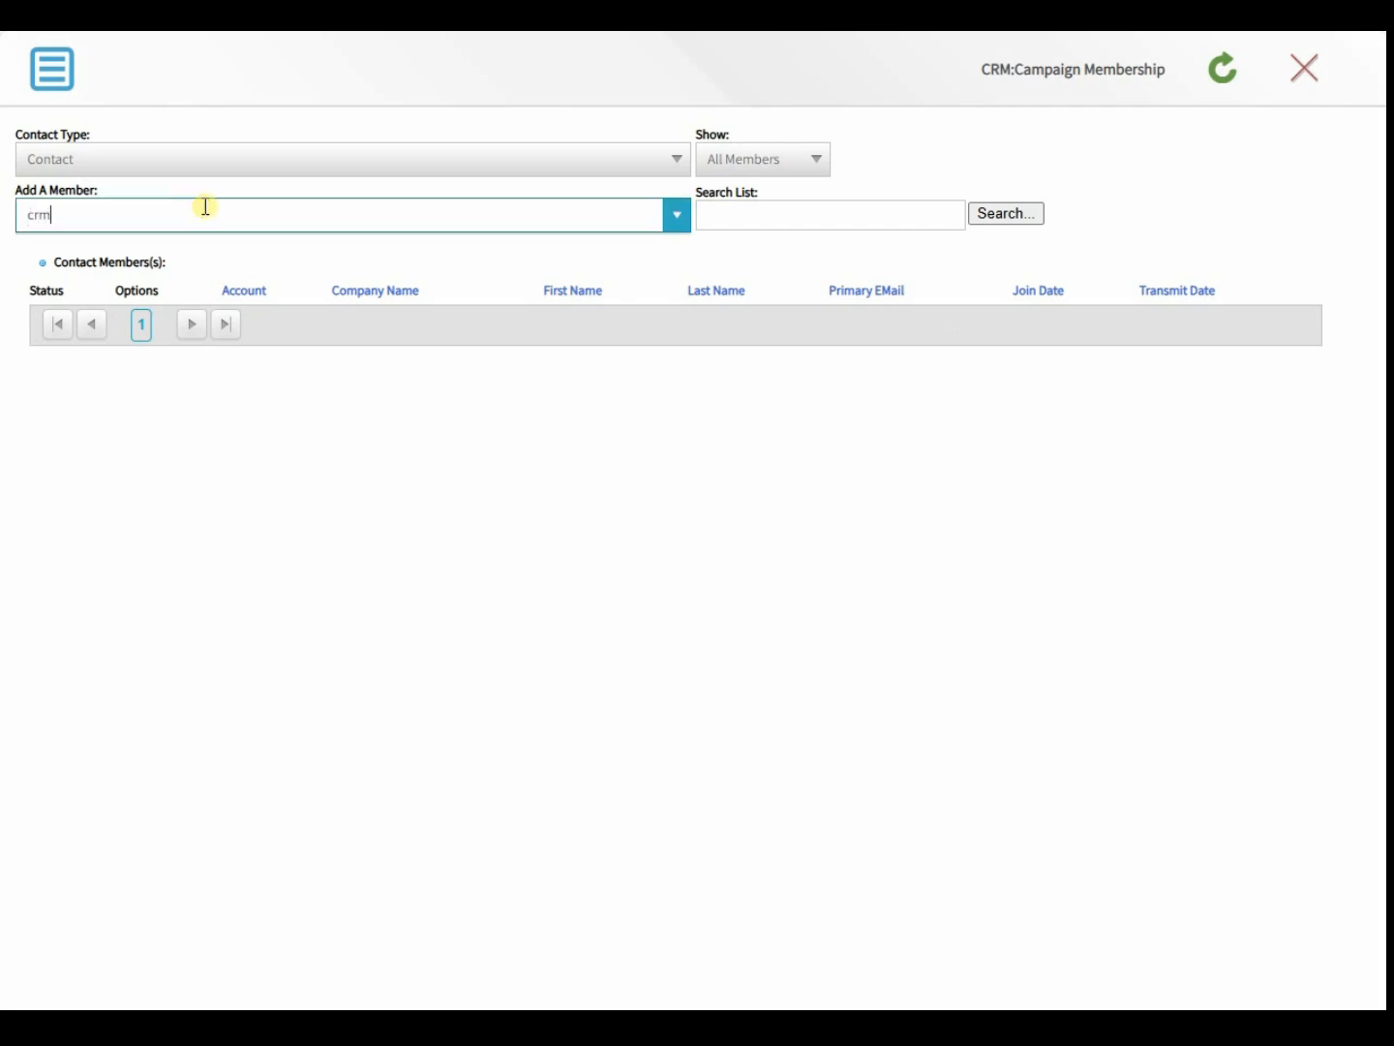
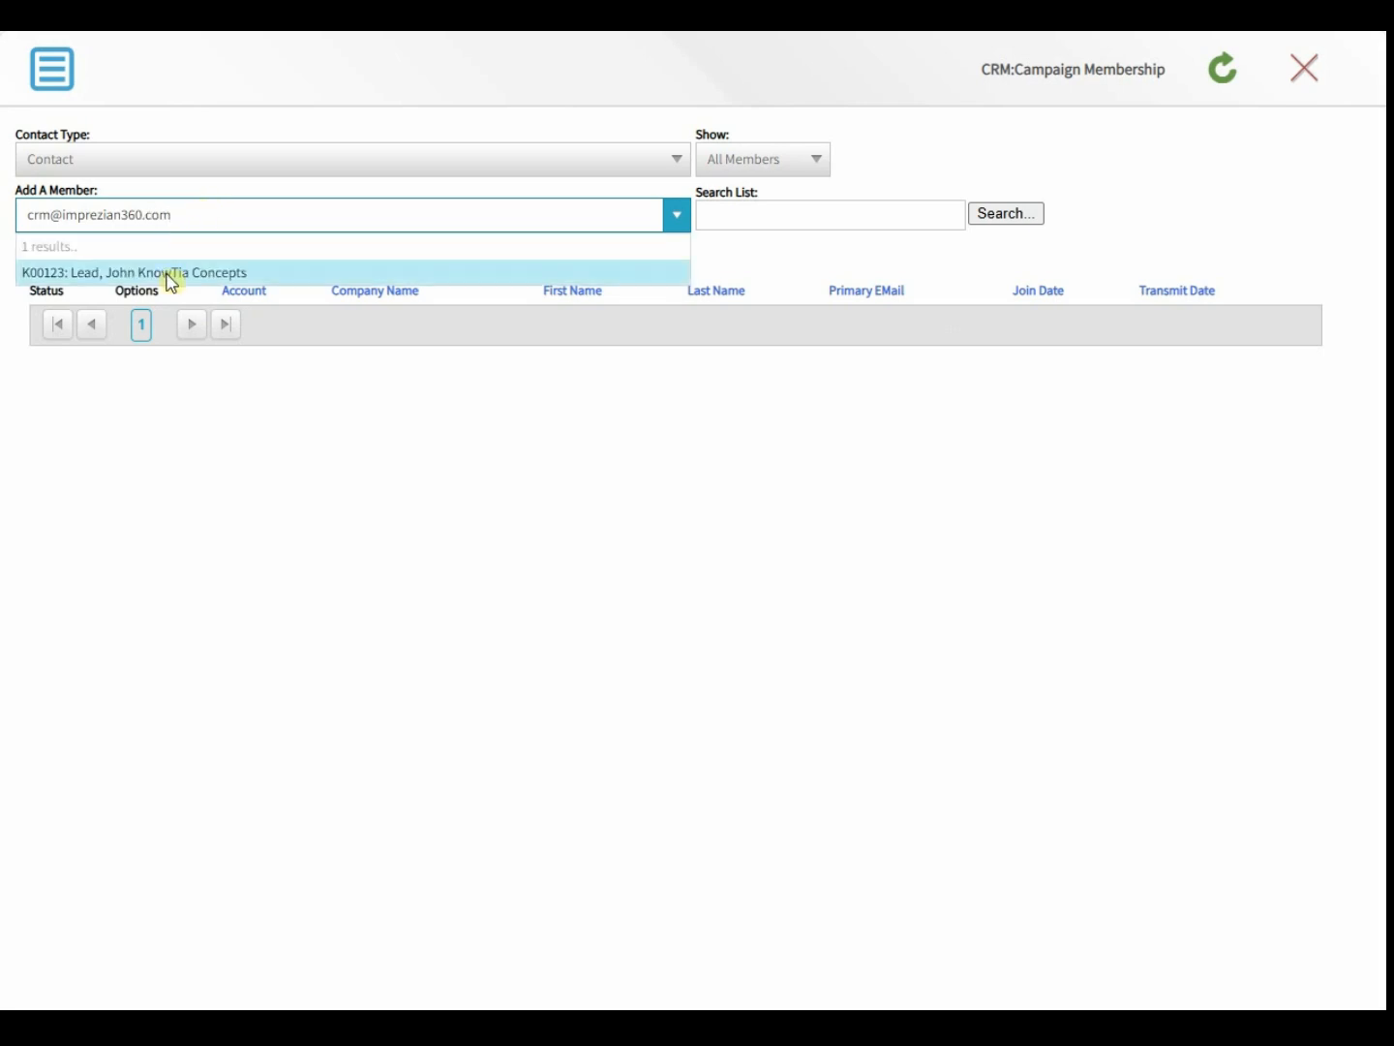
left_click(166, 275)
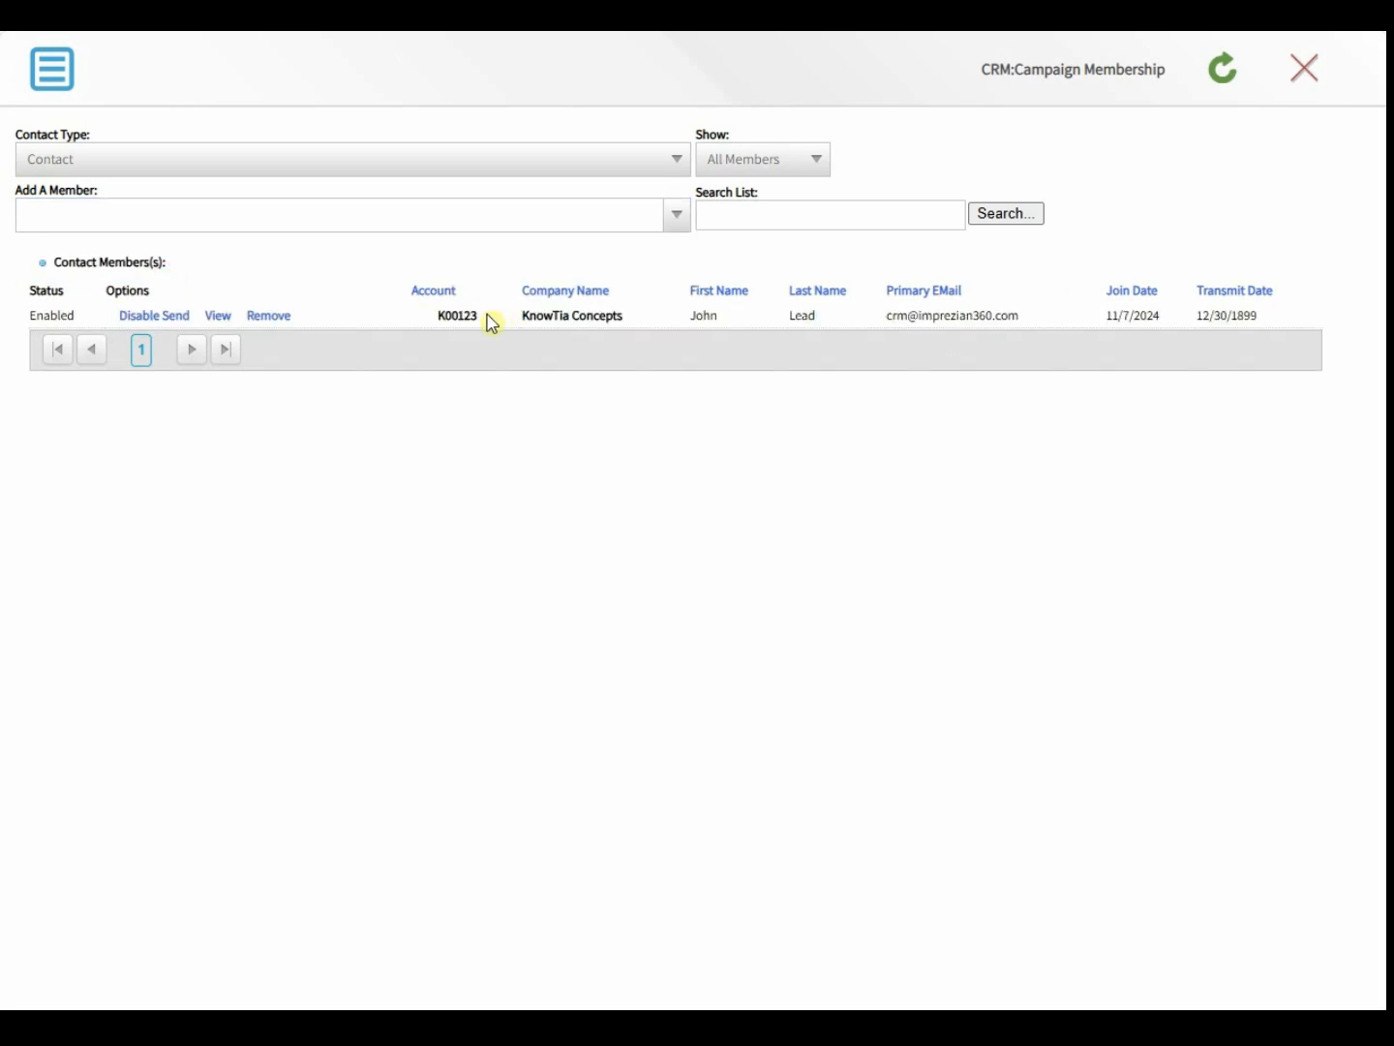
- Review the lead members, return to contacts, and open the KnowTia Concepts account record
left_click(301, 170)
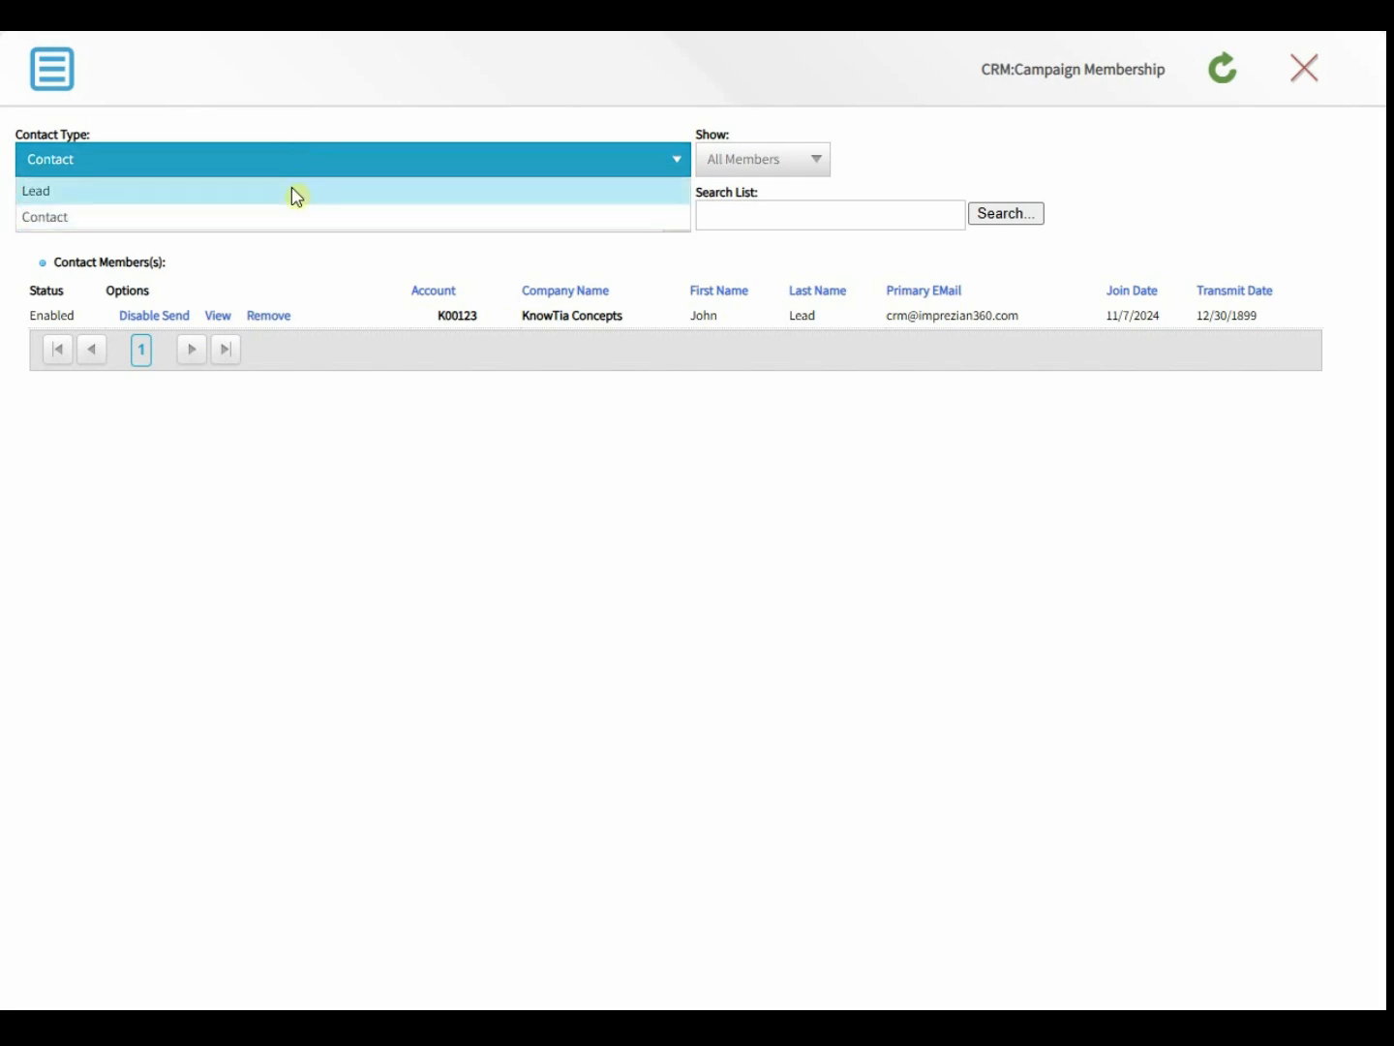
left_click(292, 190)
left_click(292, 190)
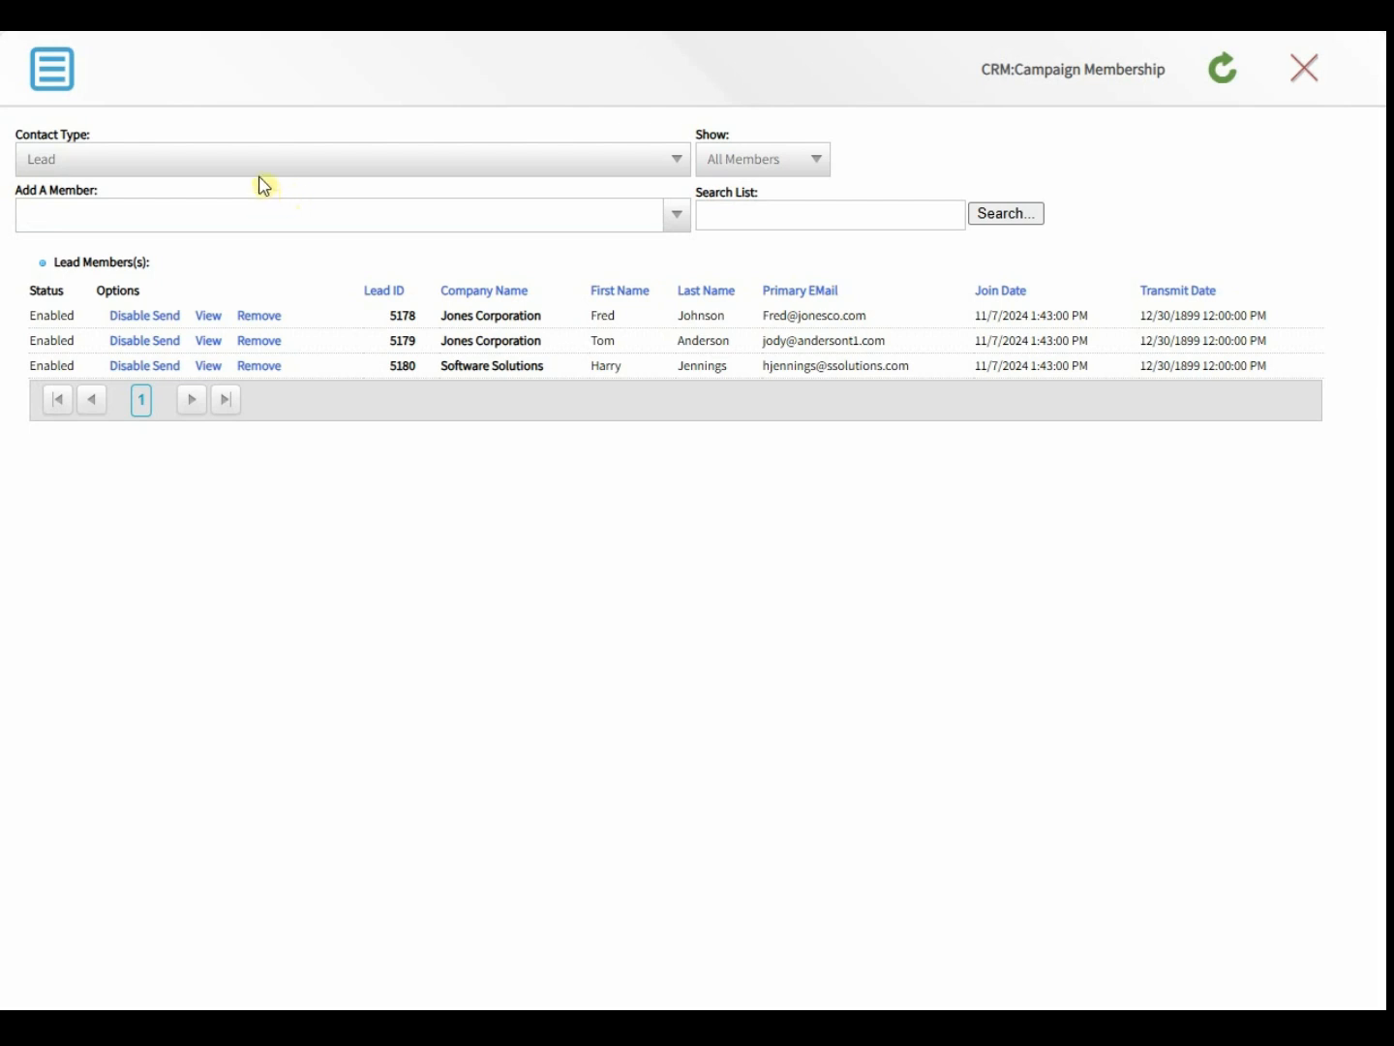
left_click(259, 169)
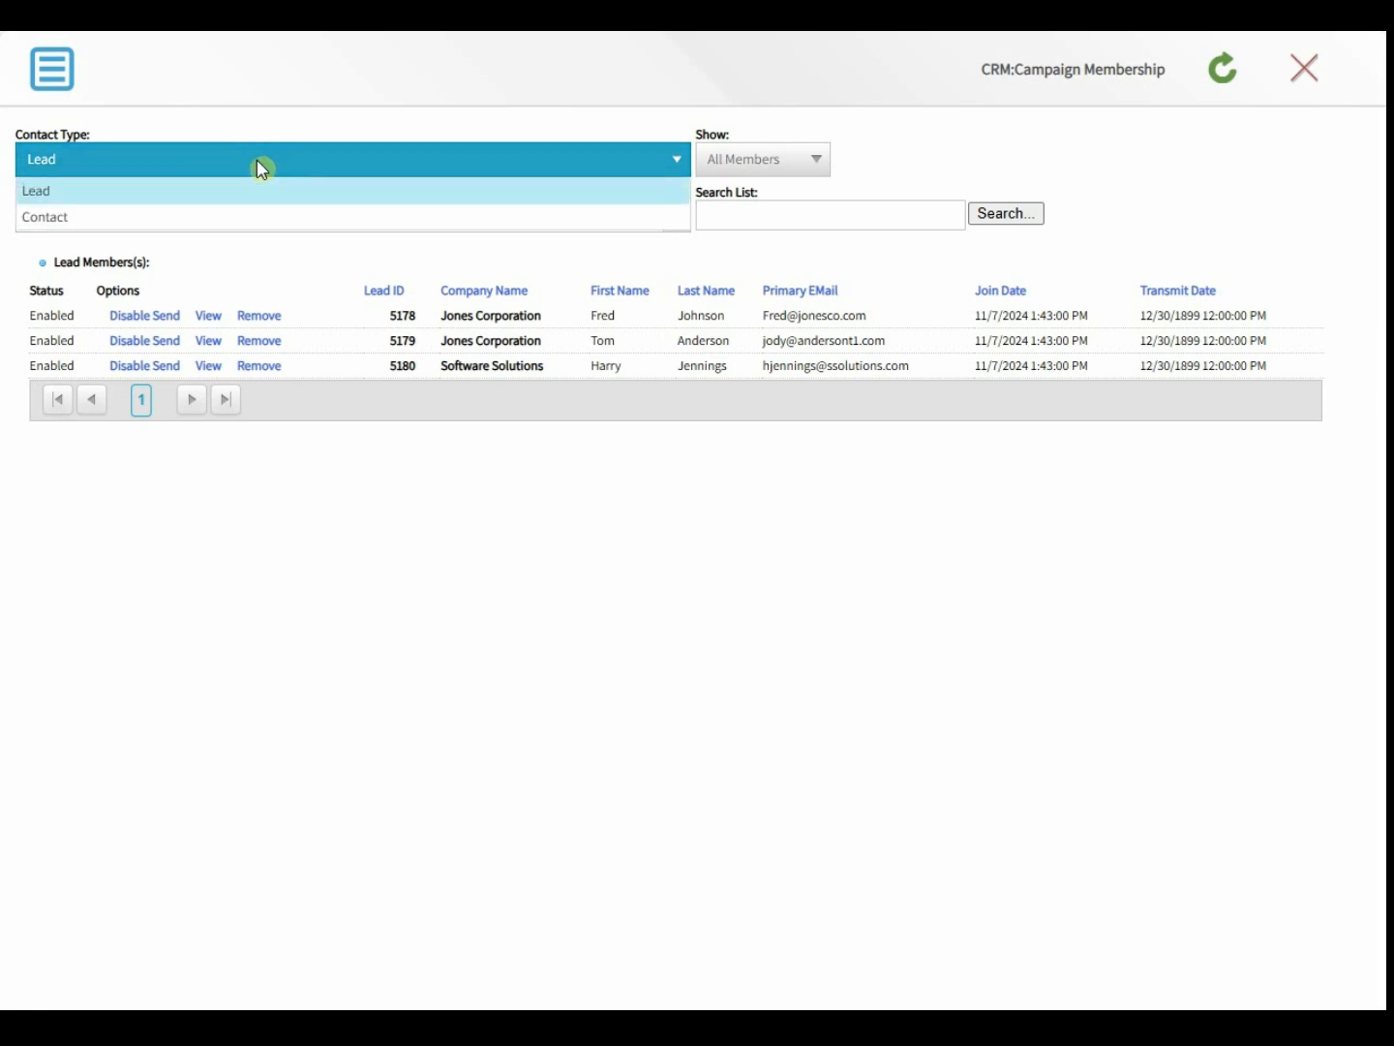
left_click(248, 219)
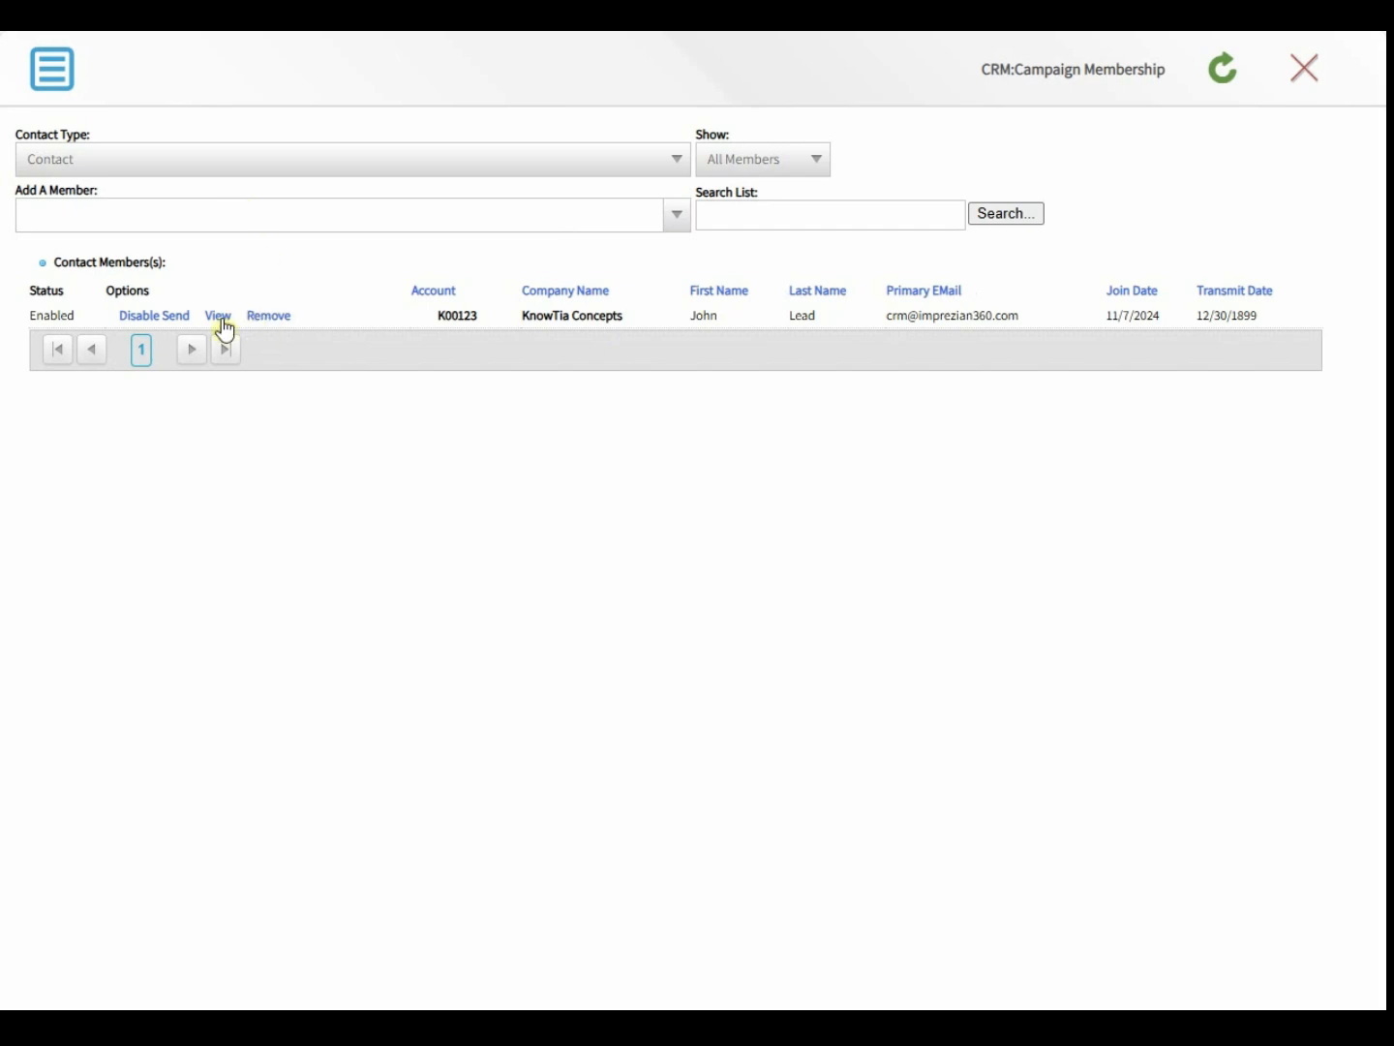
left_click(221, 320)
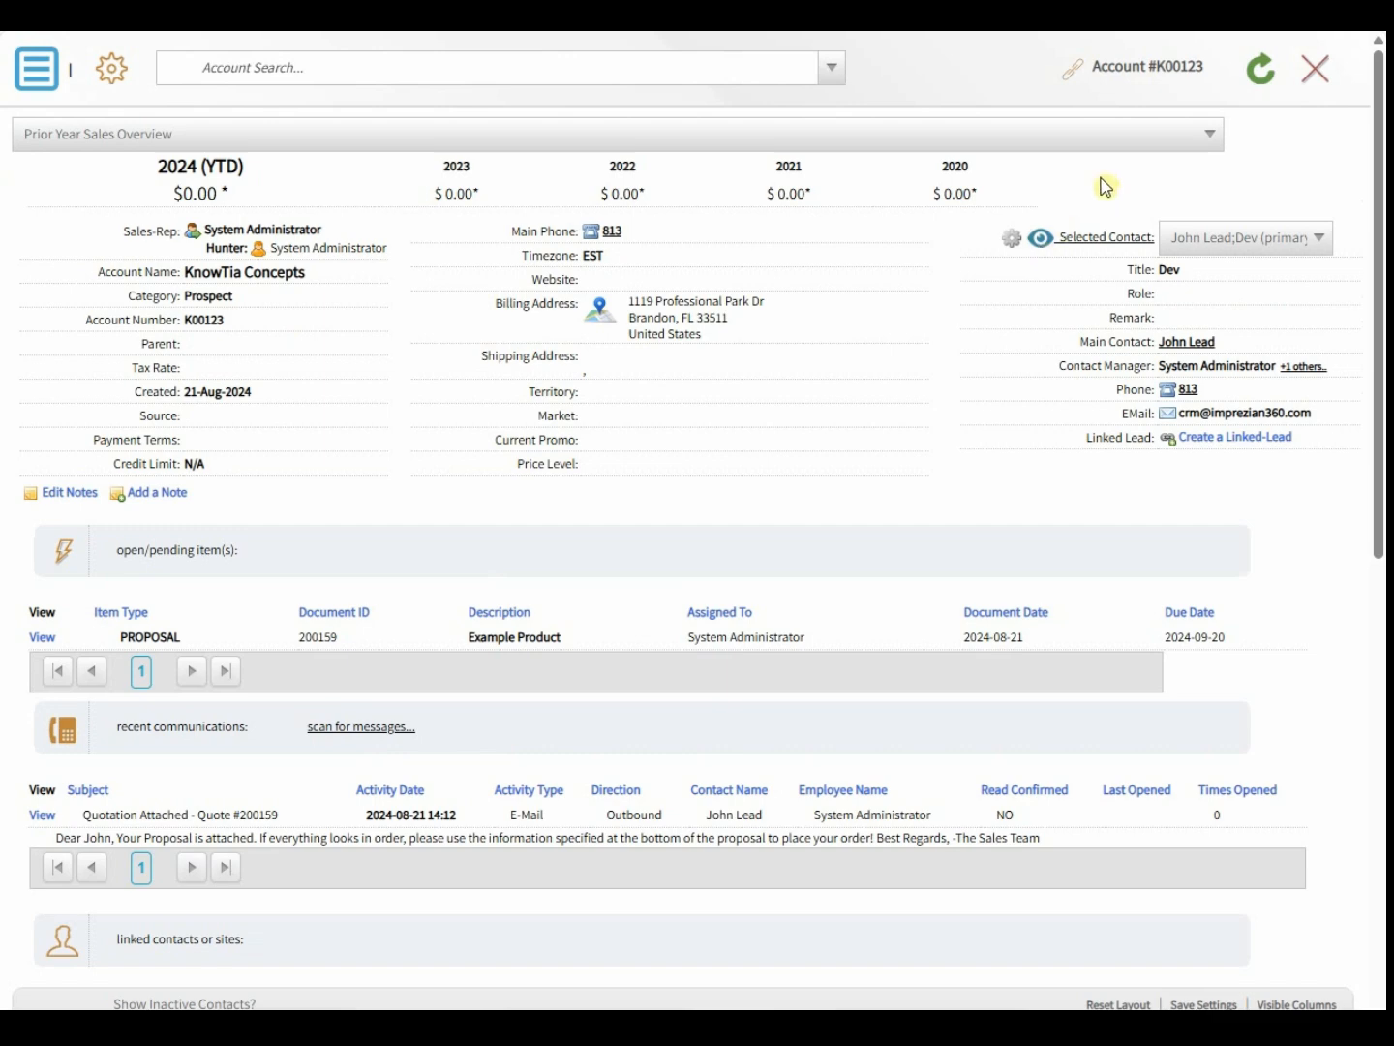
- Close the account, set Contact Type back to Lead, and return to Marketing Campaign #121
left_click(1317, 73)
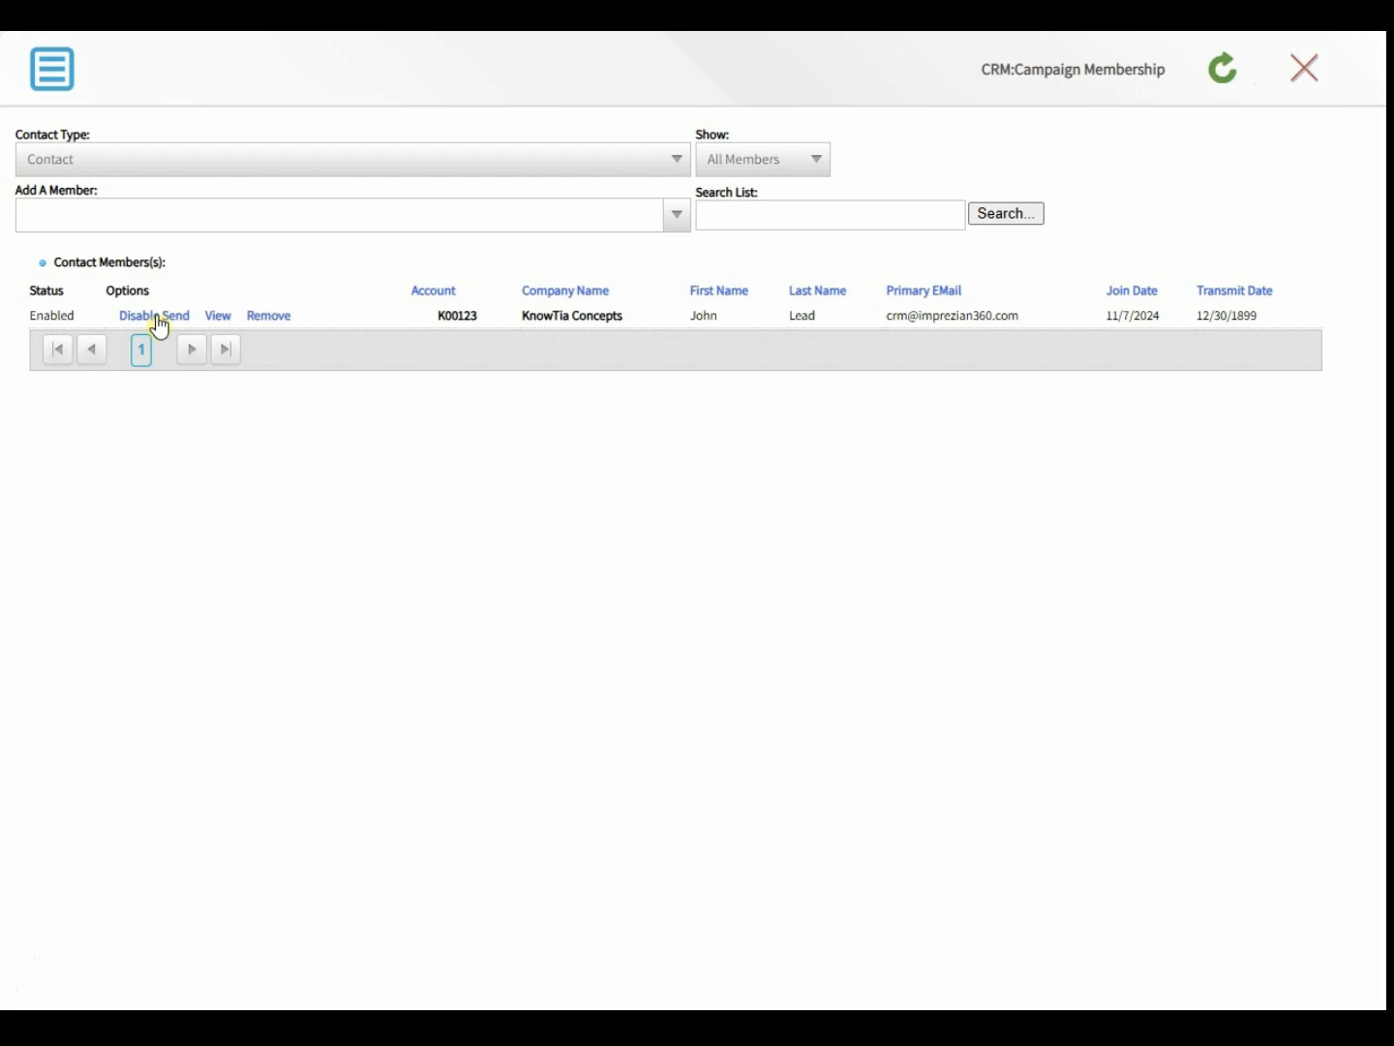
left_click(131, 166)
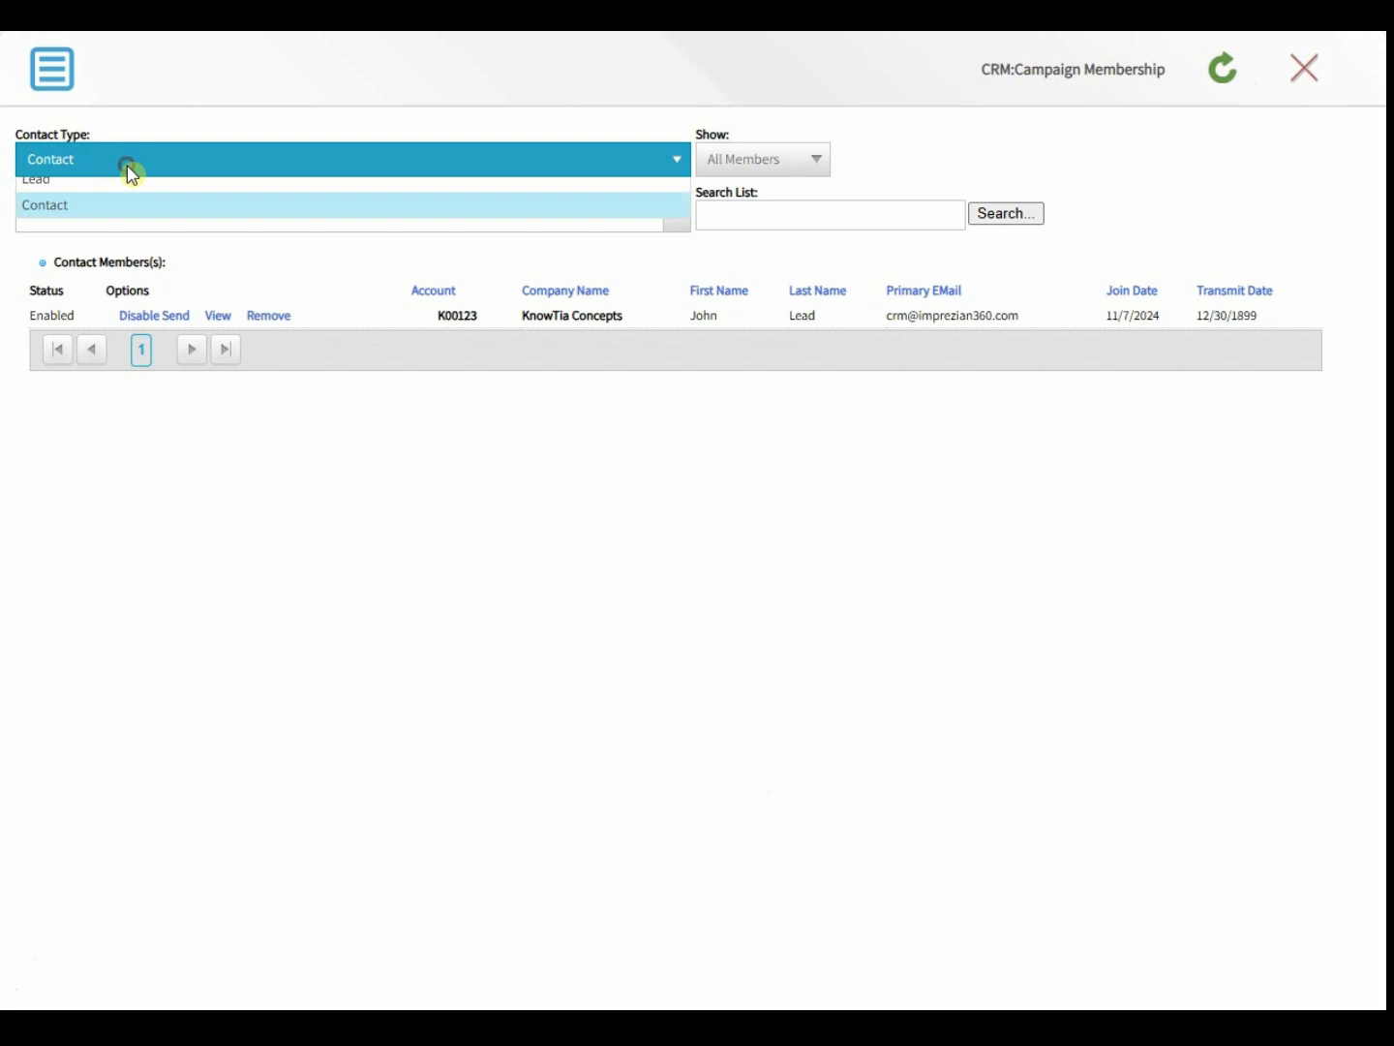
left_click(131, 193)
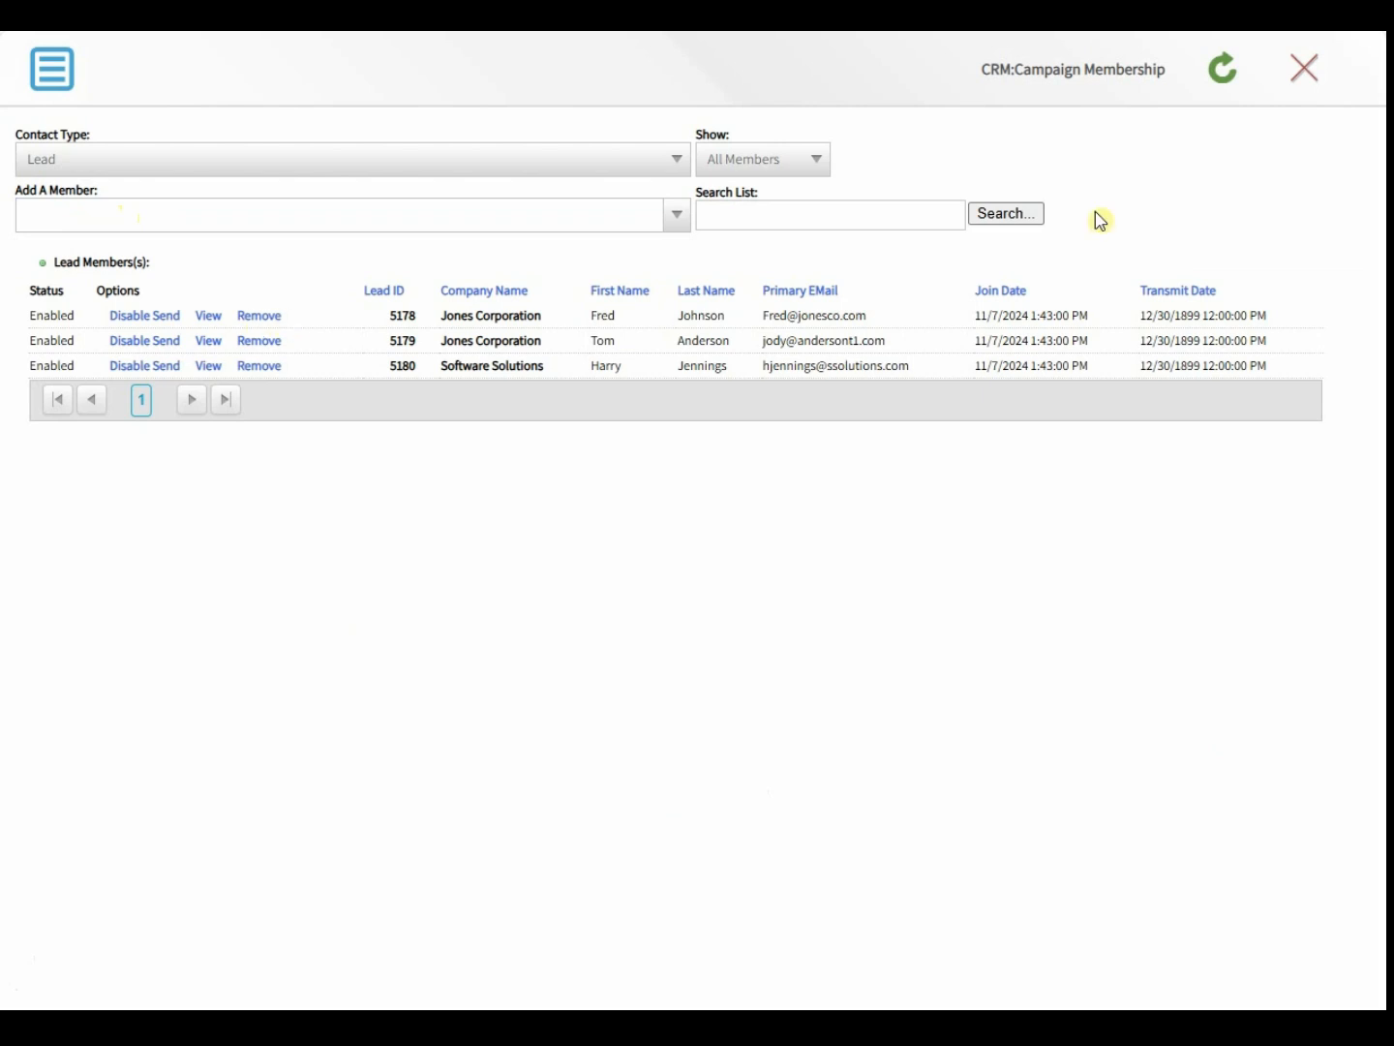
left_click(1307, 83)
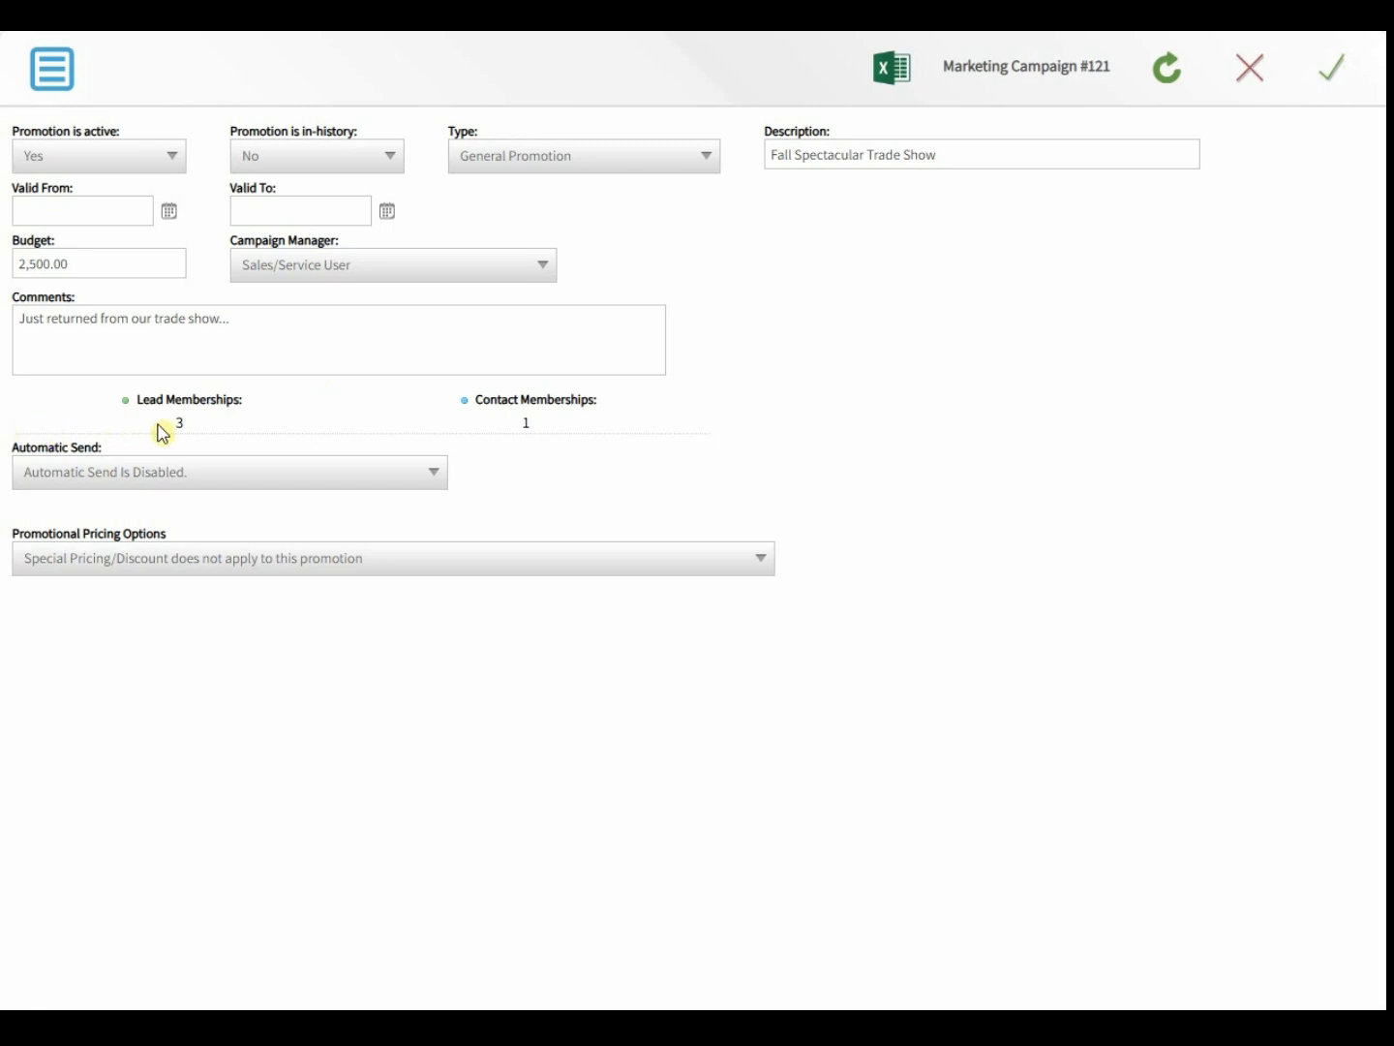
- Check the 3 lead and 1 contact membership counts, then show the Automatic Send options
left_click_drag(156, 422, 194, 426)
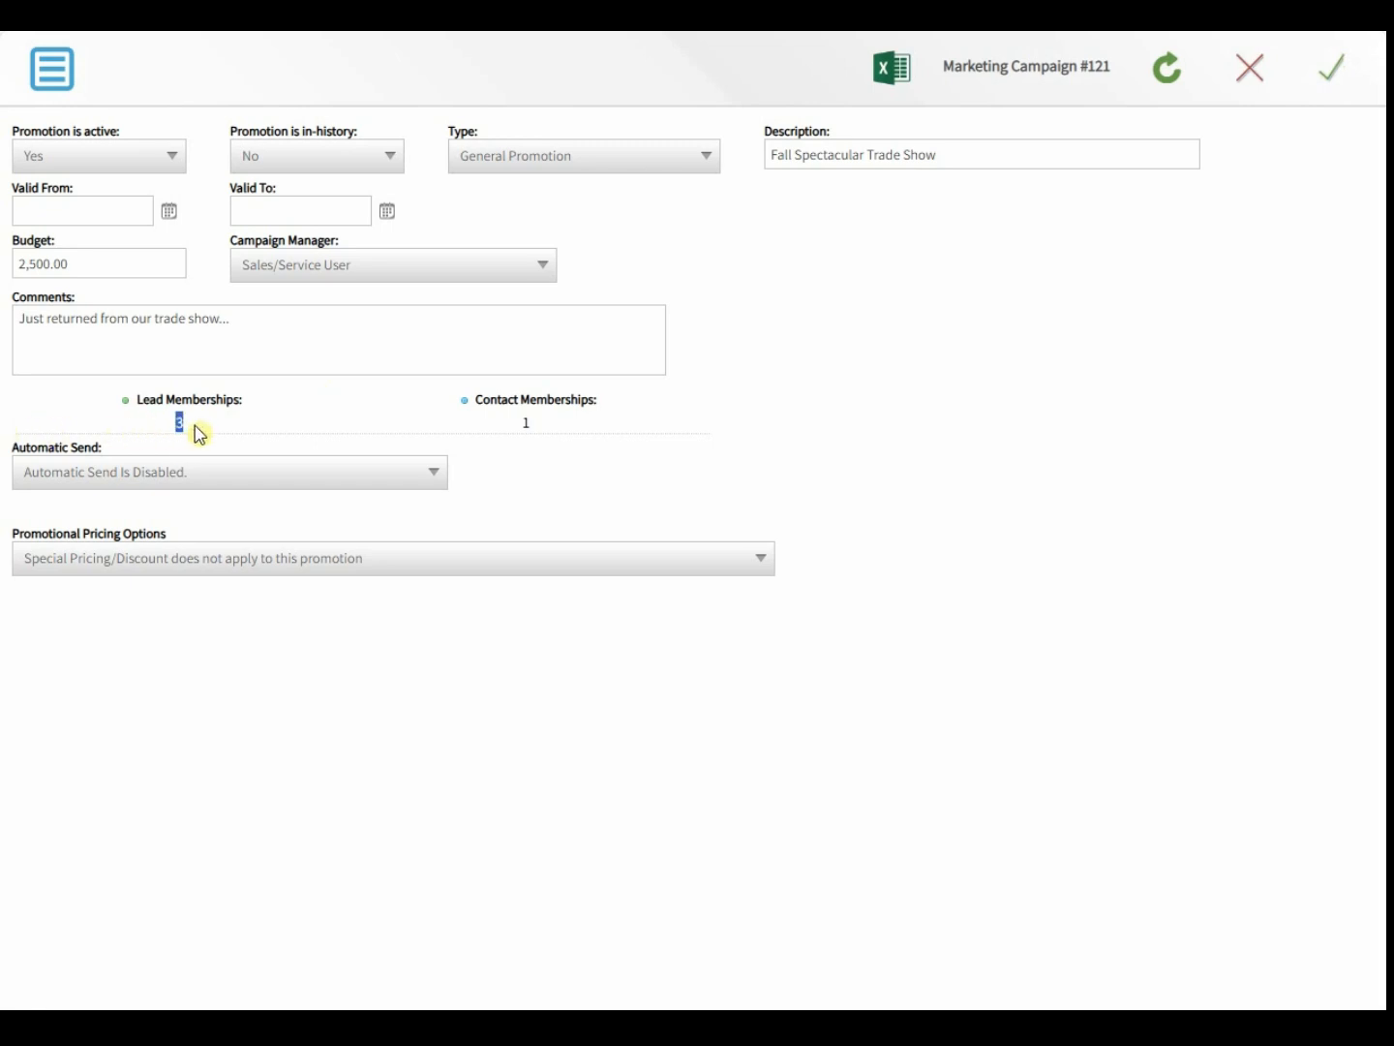
left_click(514, 427)
left_click_drag(521, 428, 544, 432)
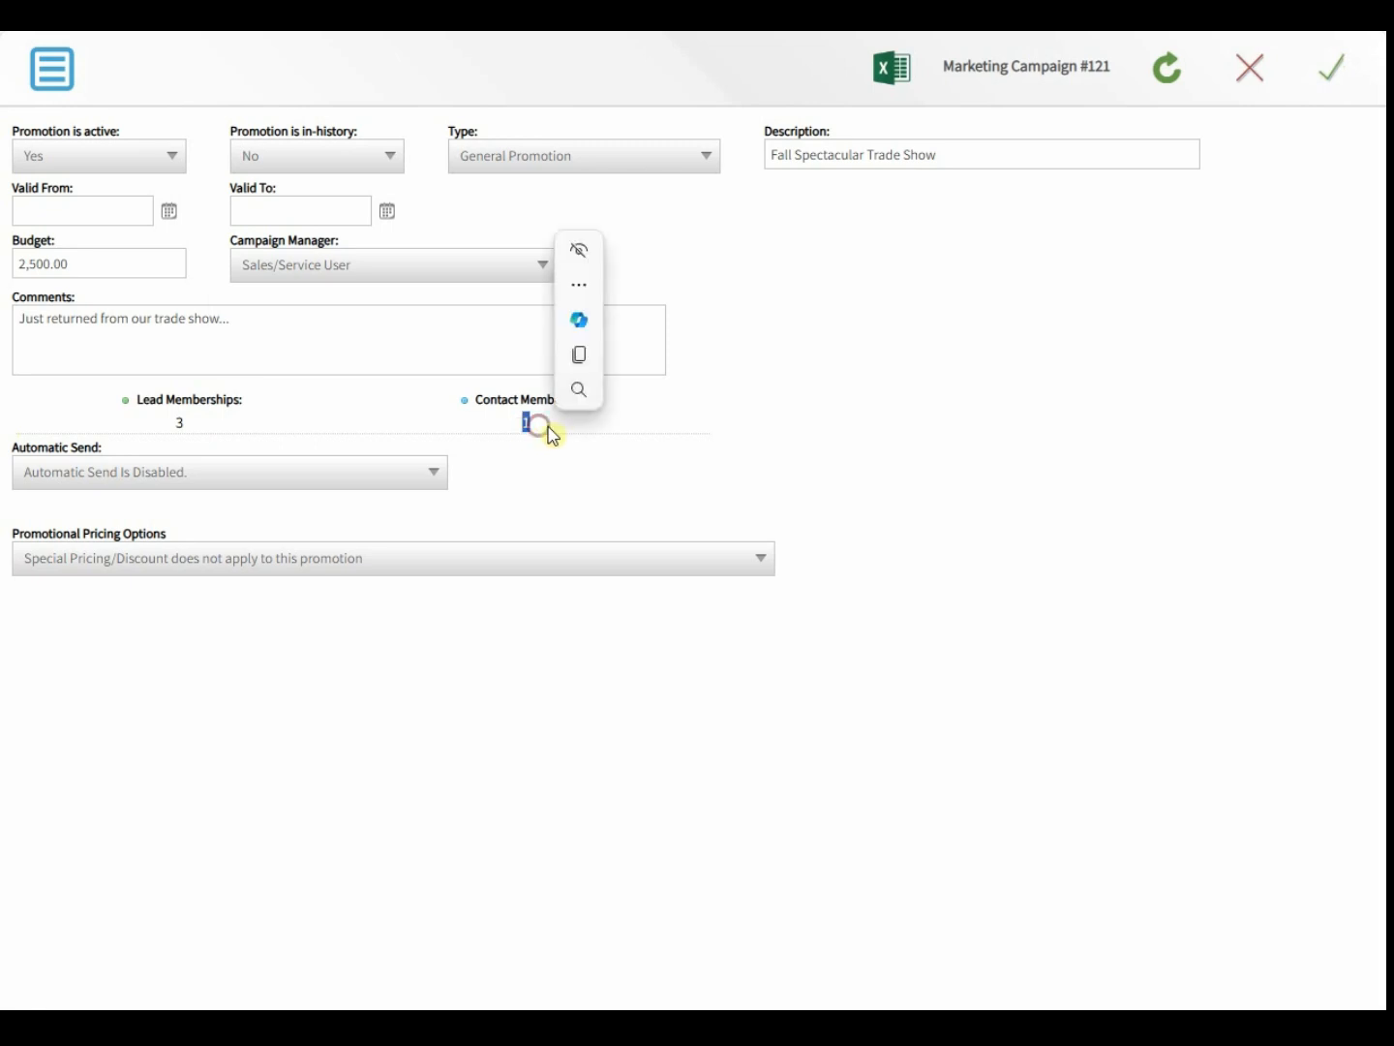
left_click(474, 429)
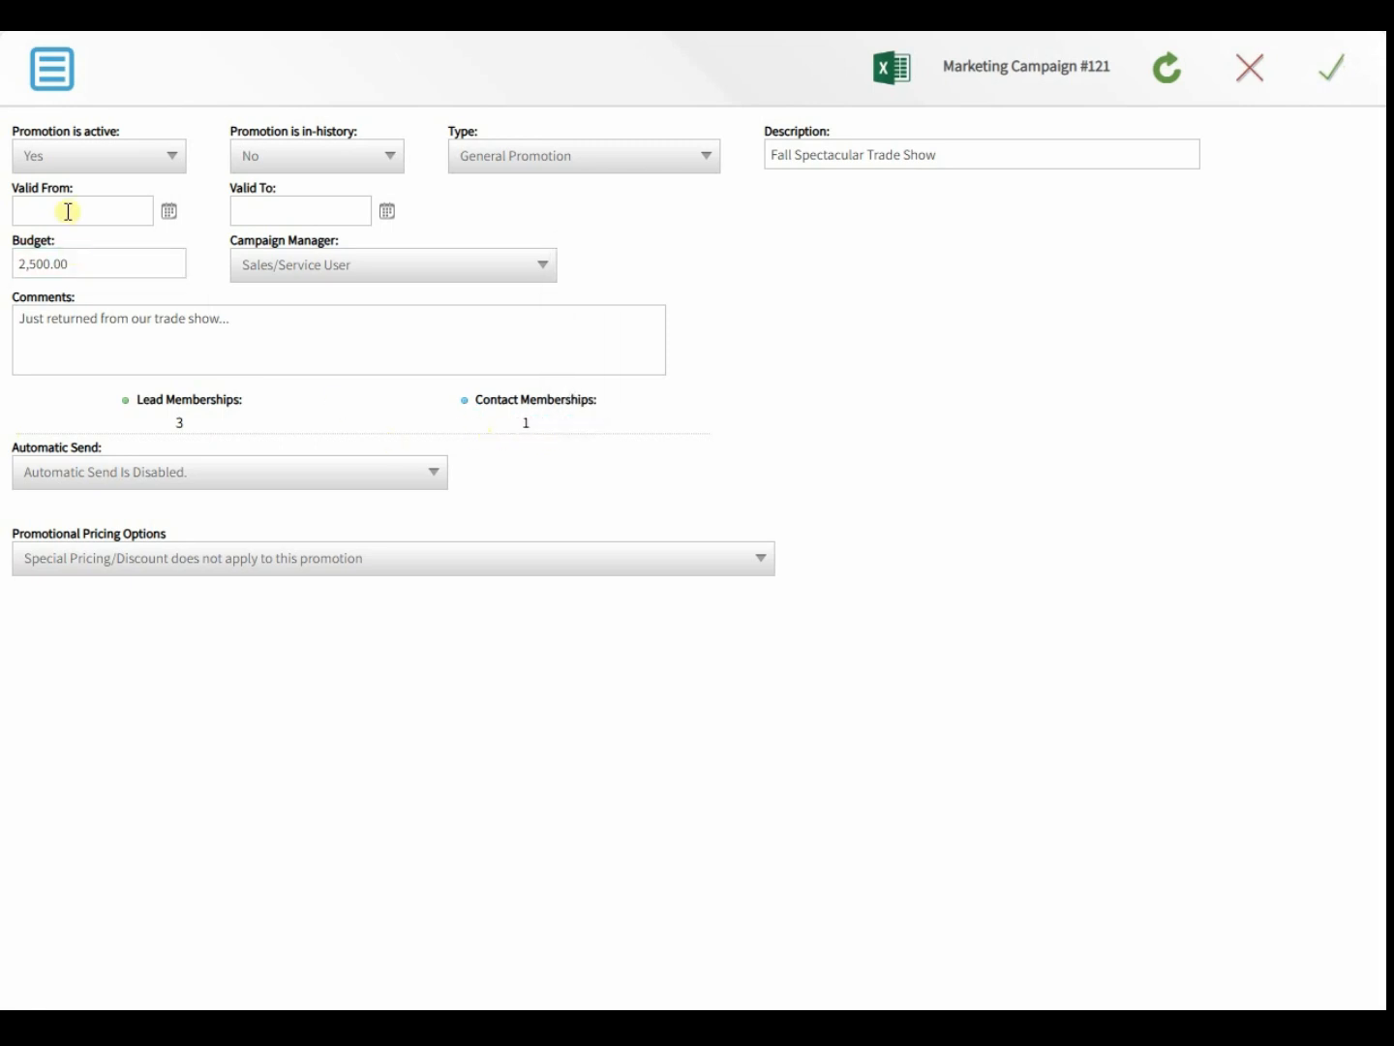
left_click(51, 68)
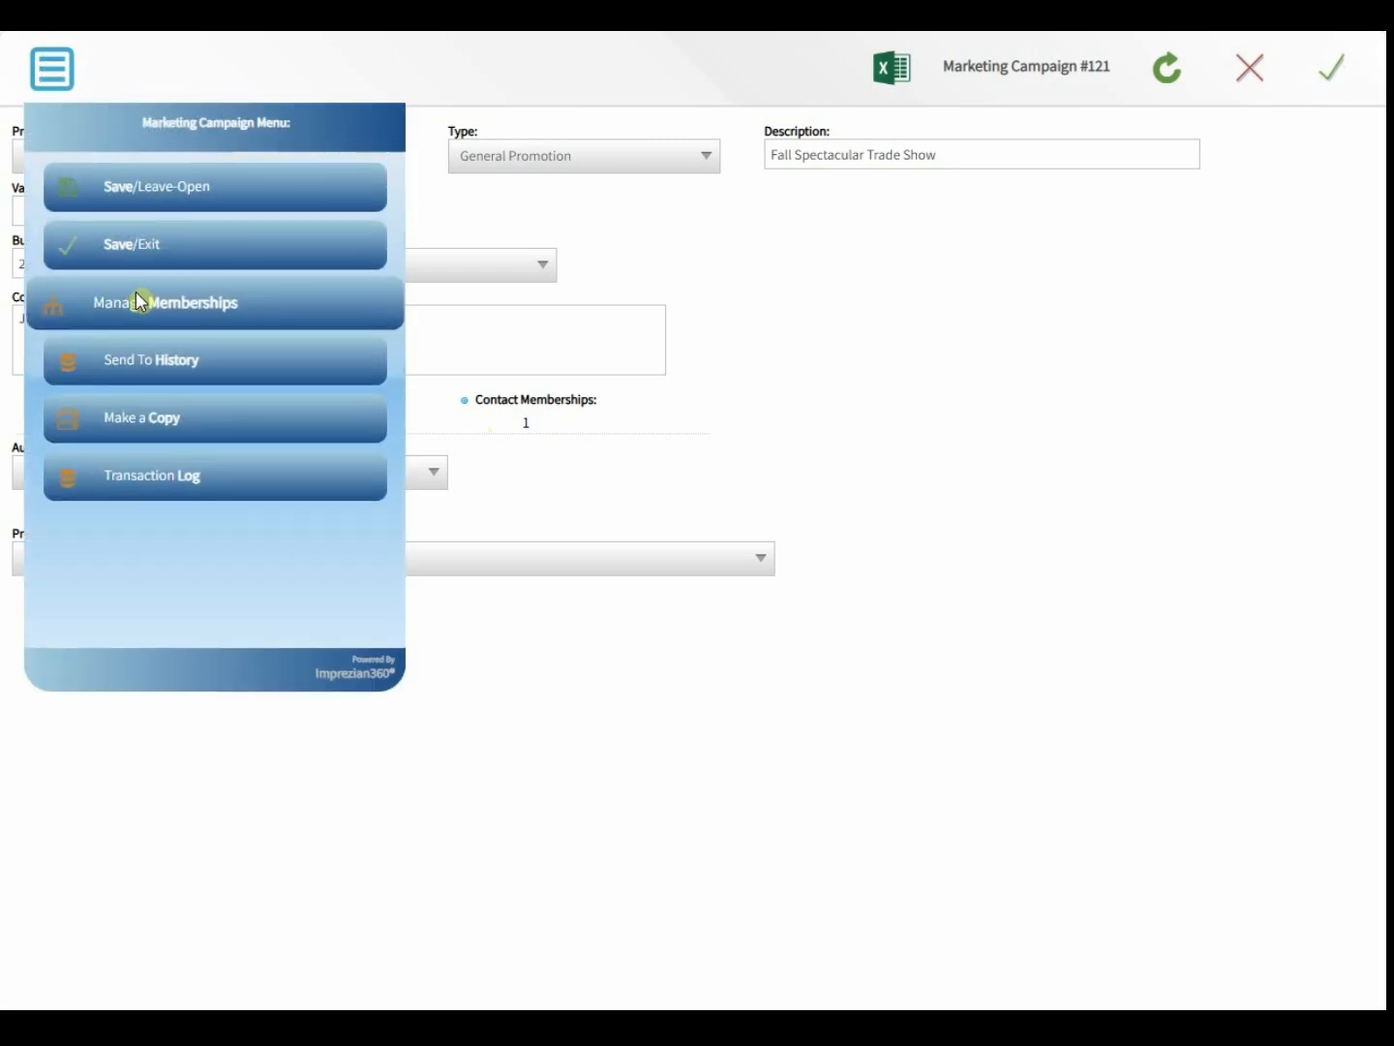
left_click(589, 291)
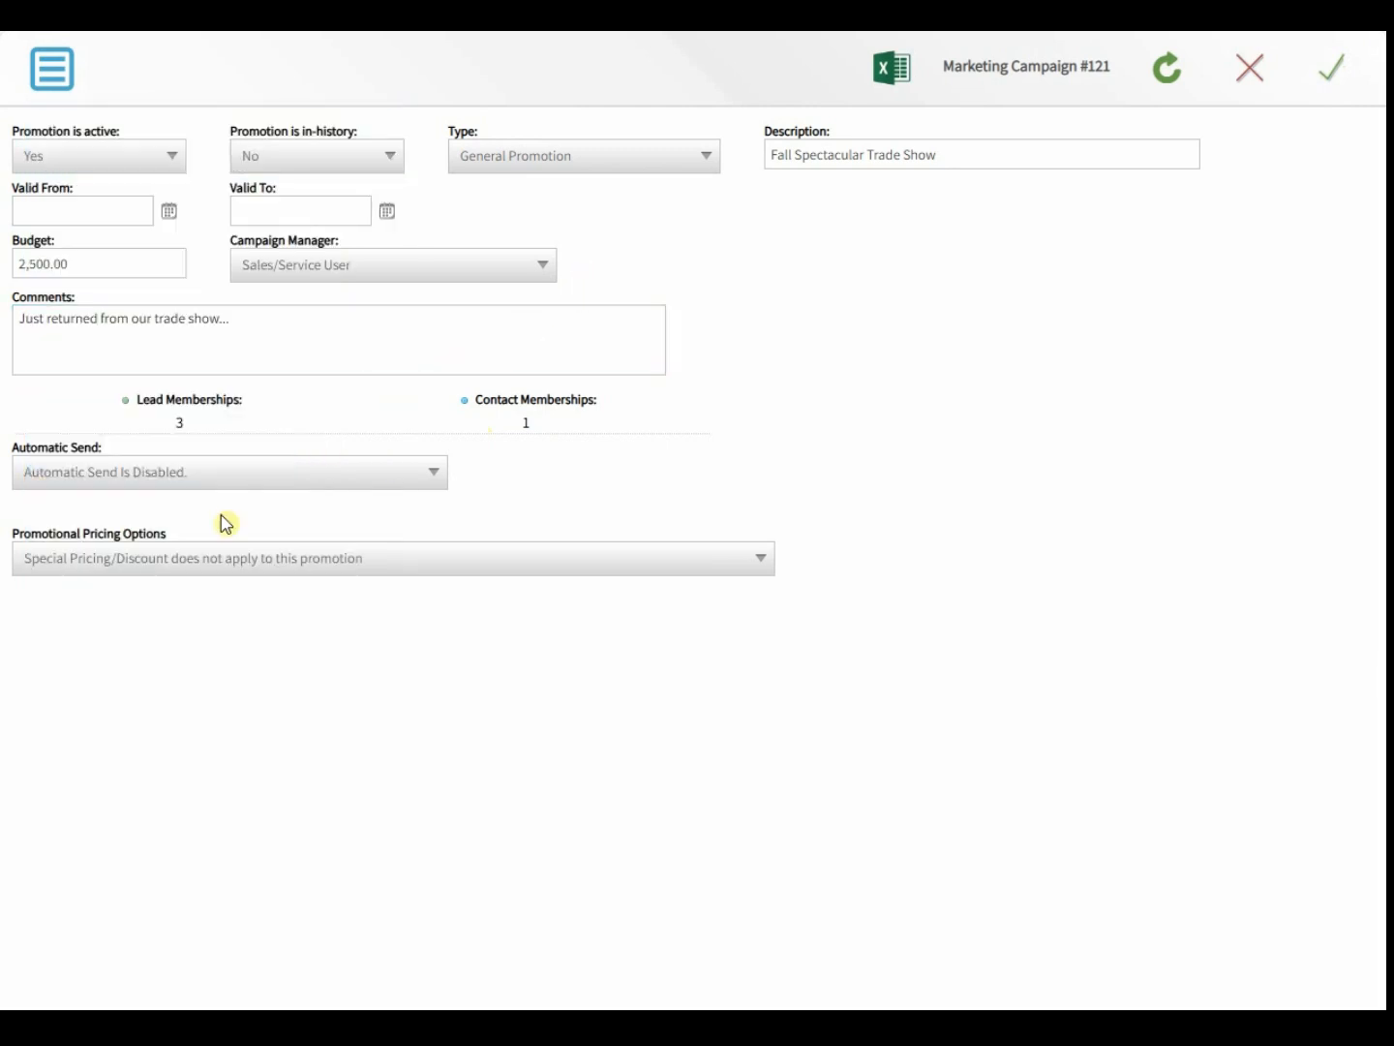
left_click(199, 475)
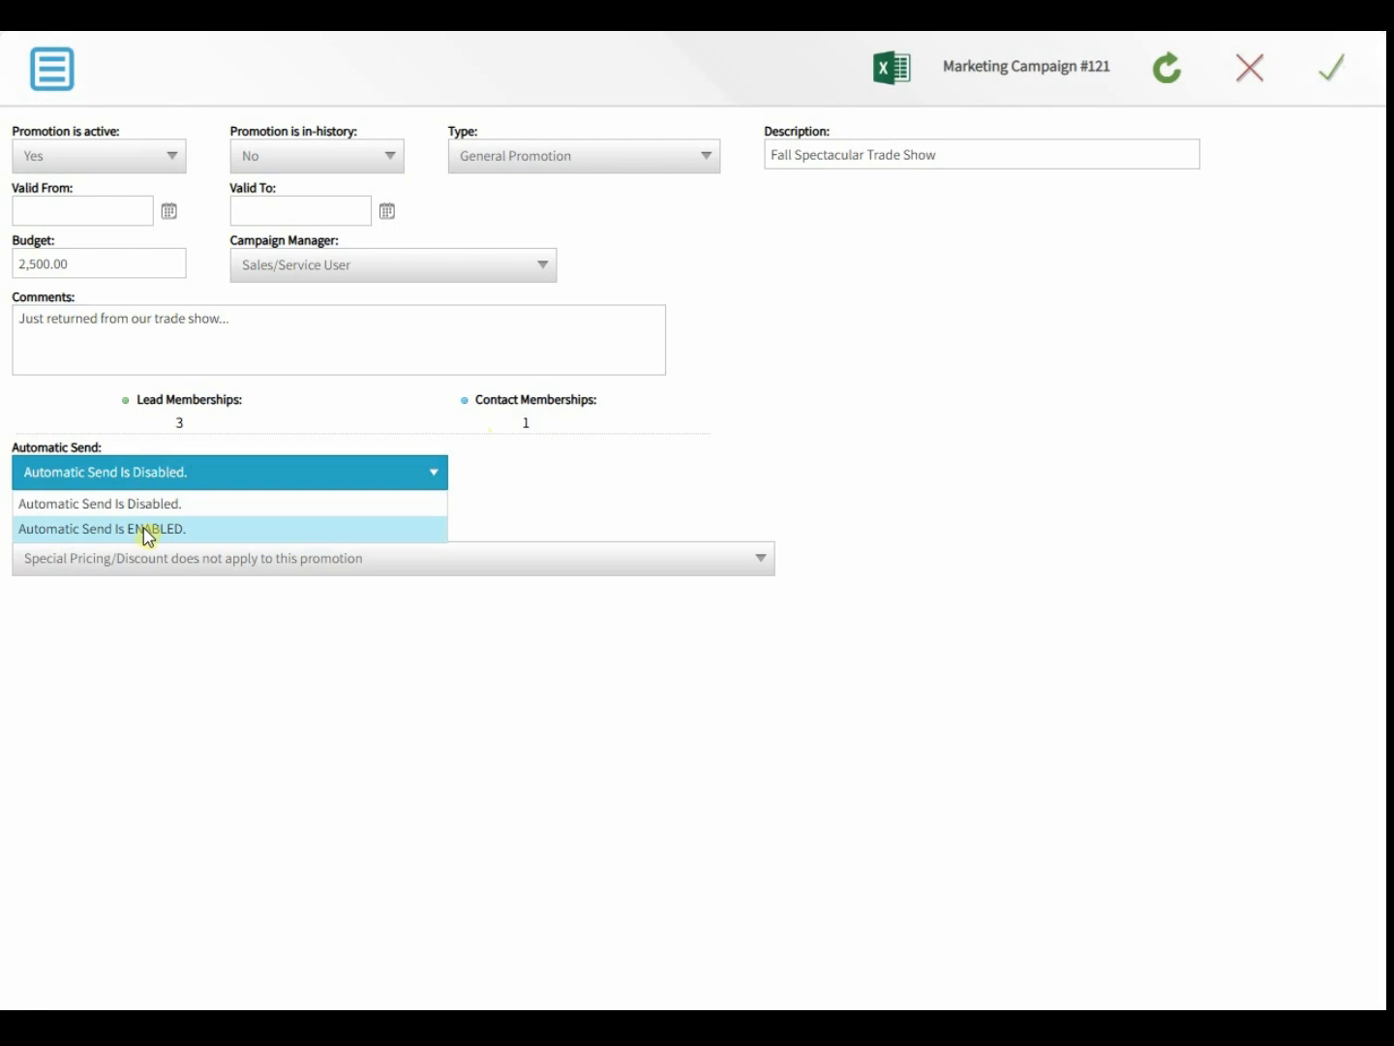
- Enable Automatic Send with Broadcast Mode 'Send to all members.', keeping manual membership joining
left_click(147, 531)
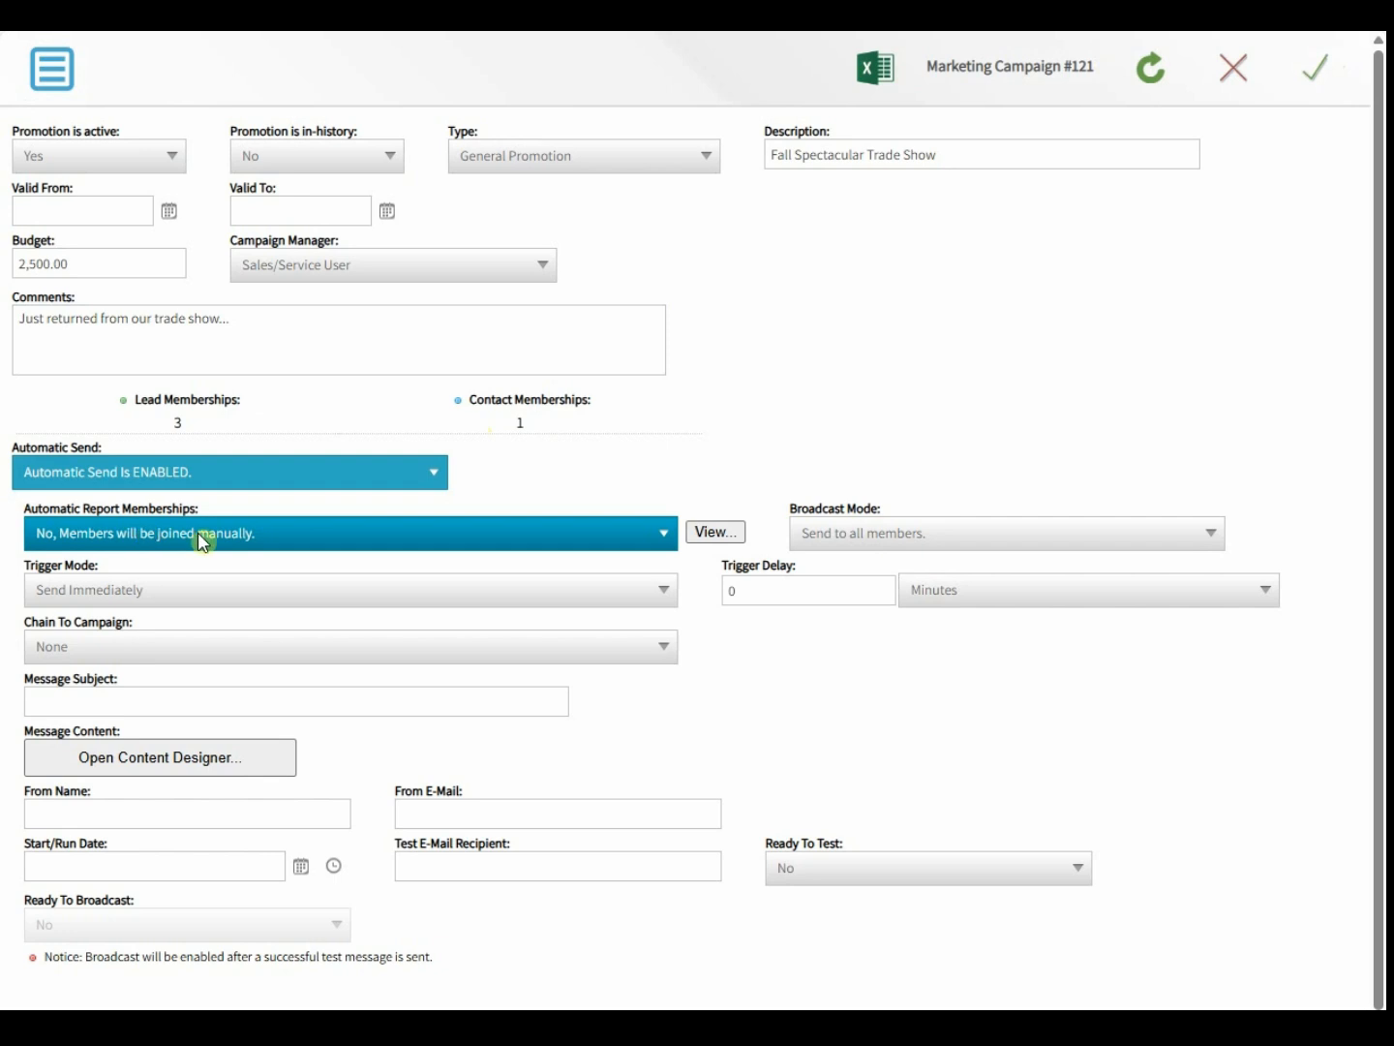
left_click(261, 539)
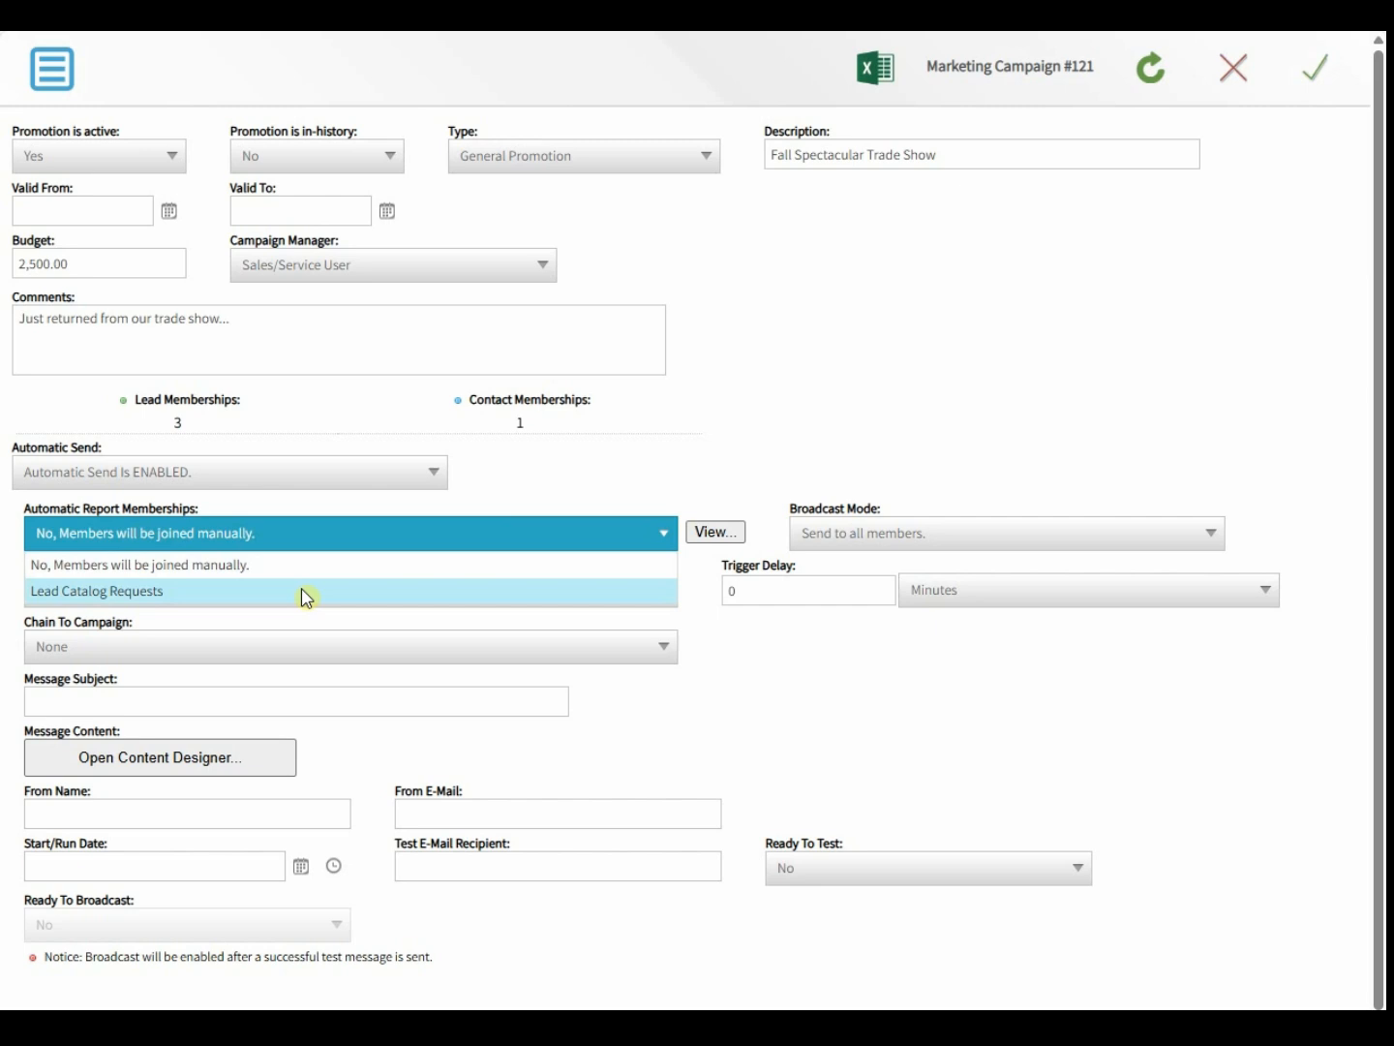
left_click(512, 499)
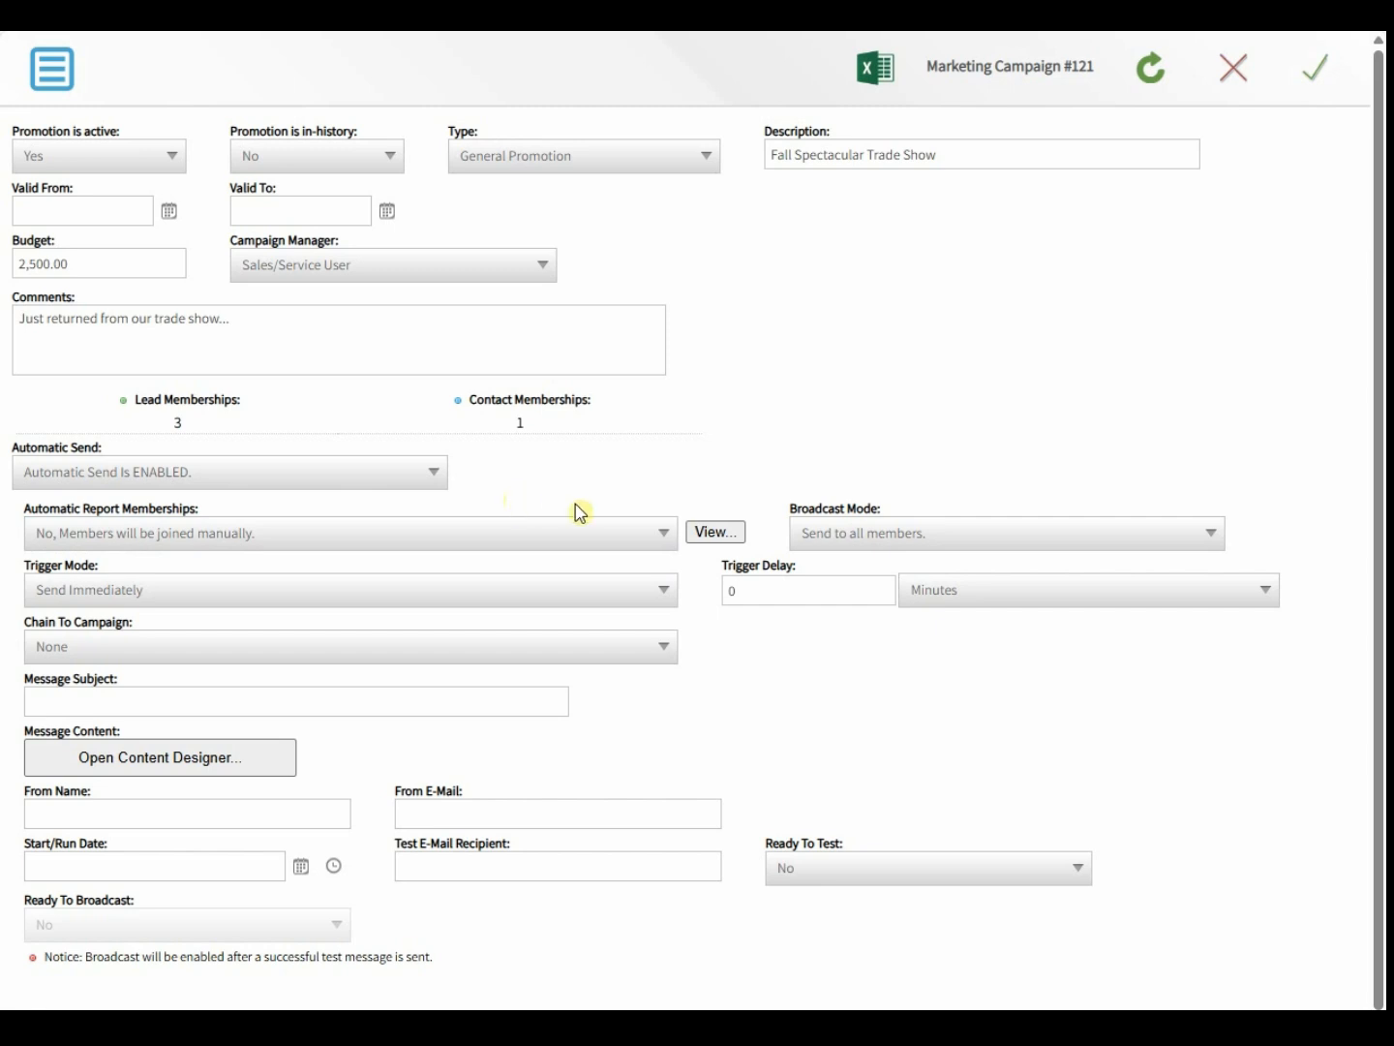
left_click(856, 535)
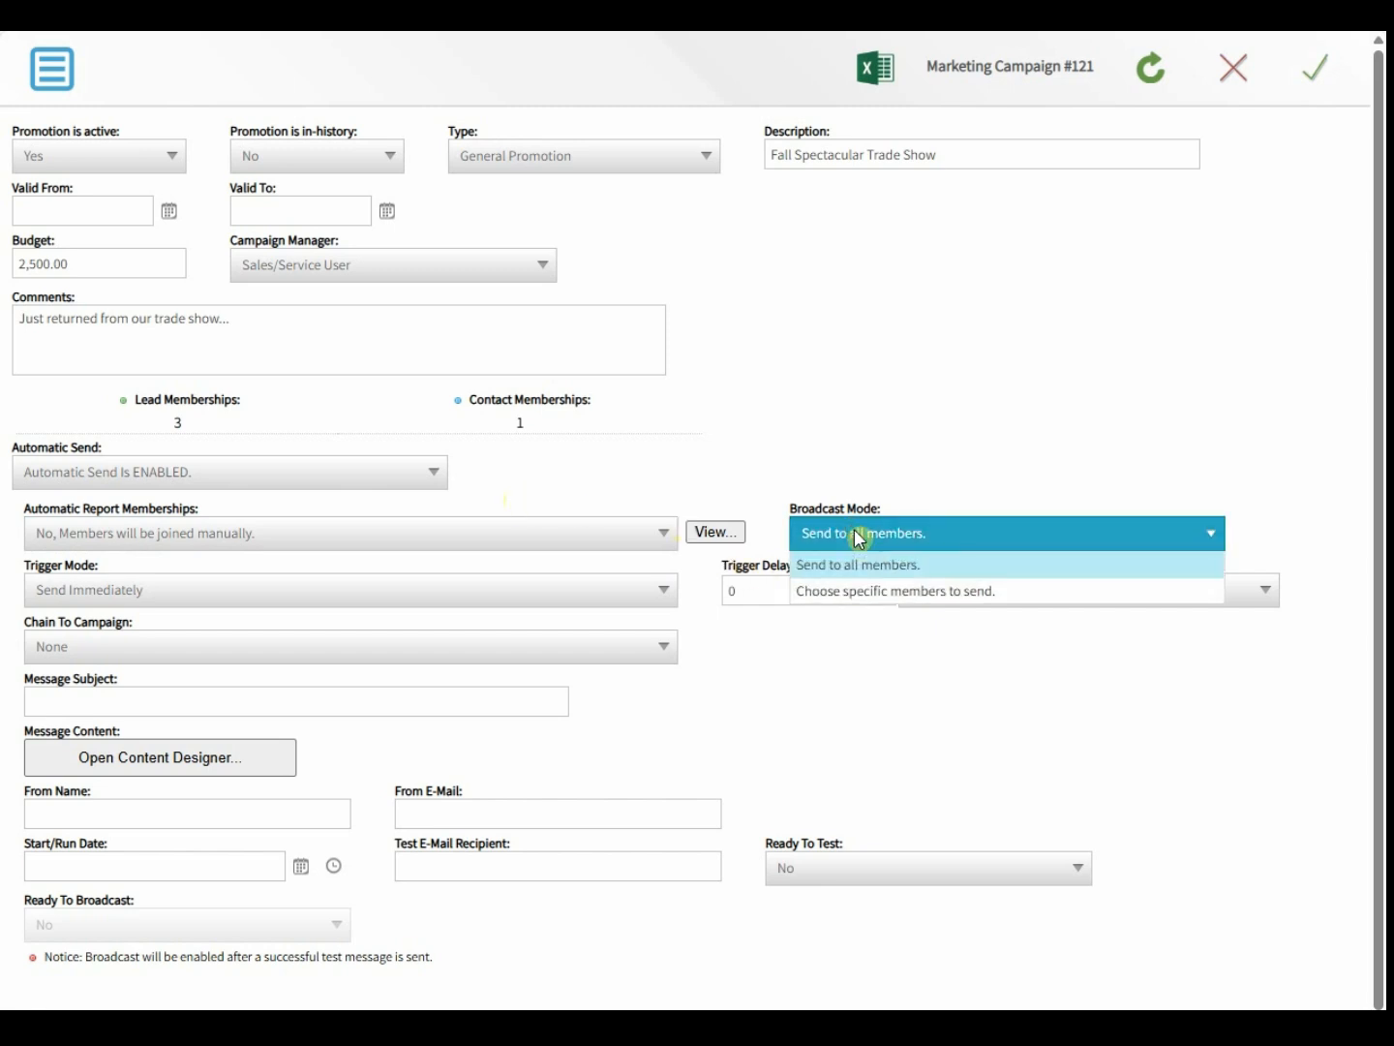
left_click(869, 593)
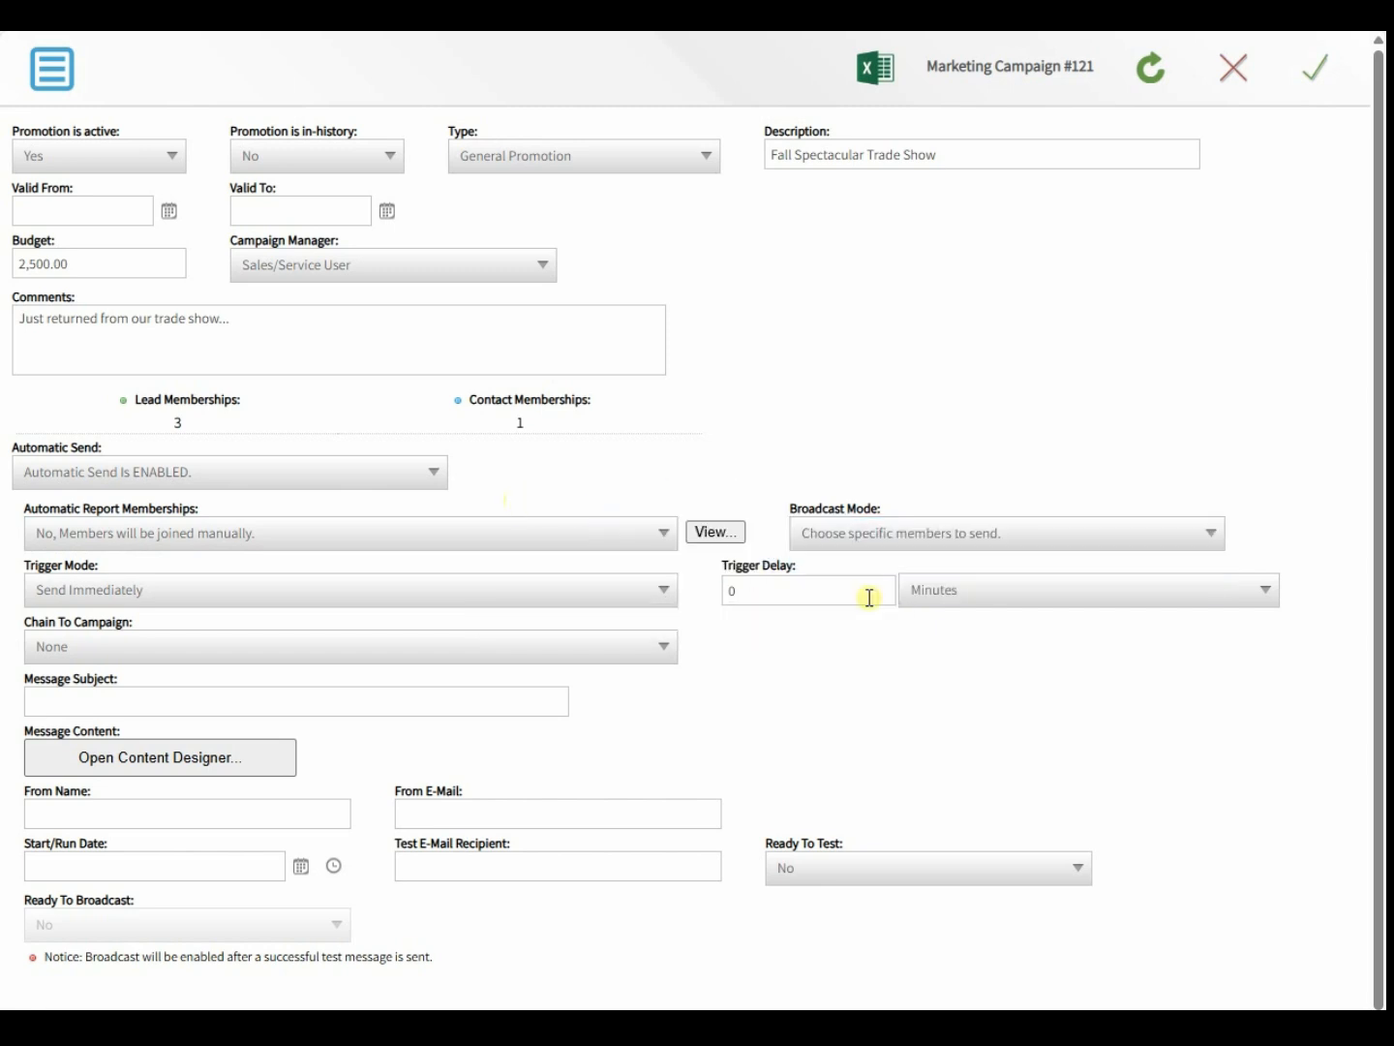
left_click(844, 545)
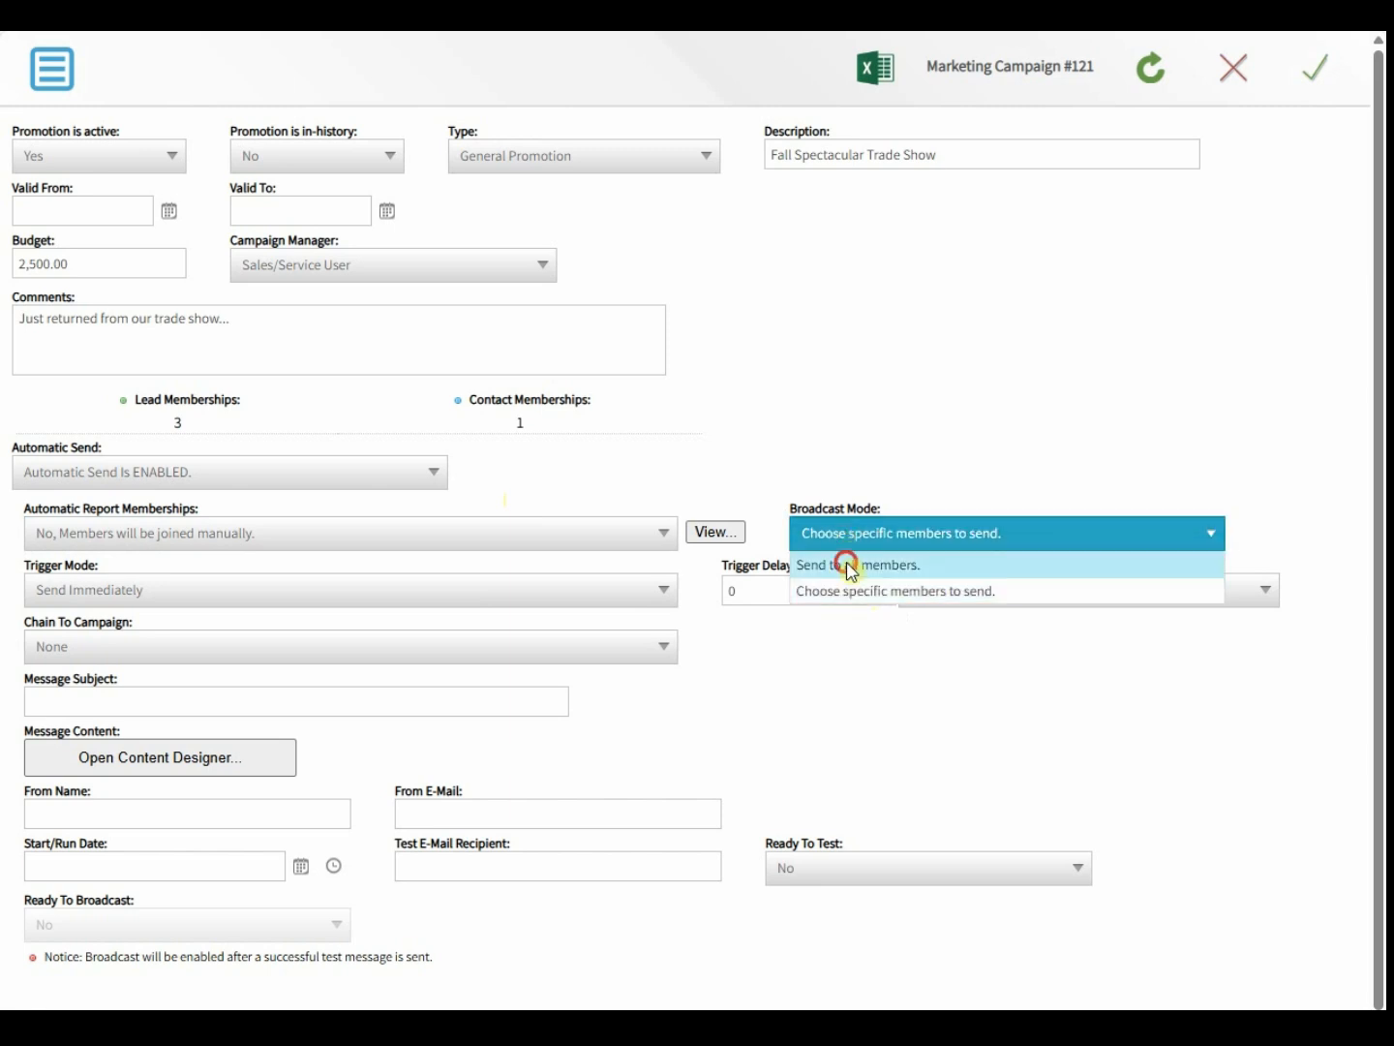
left_click(850, 569)
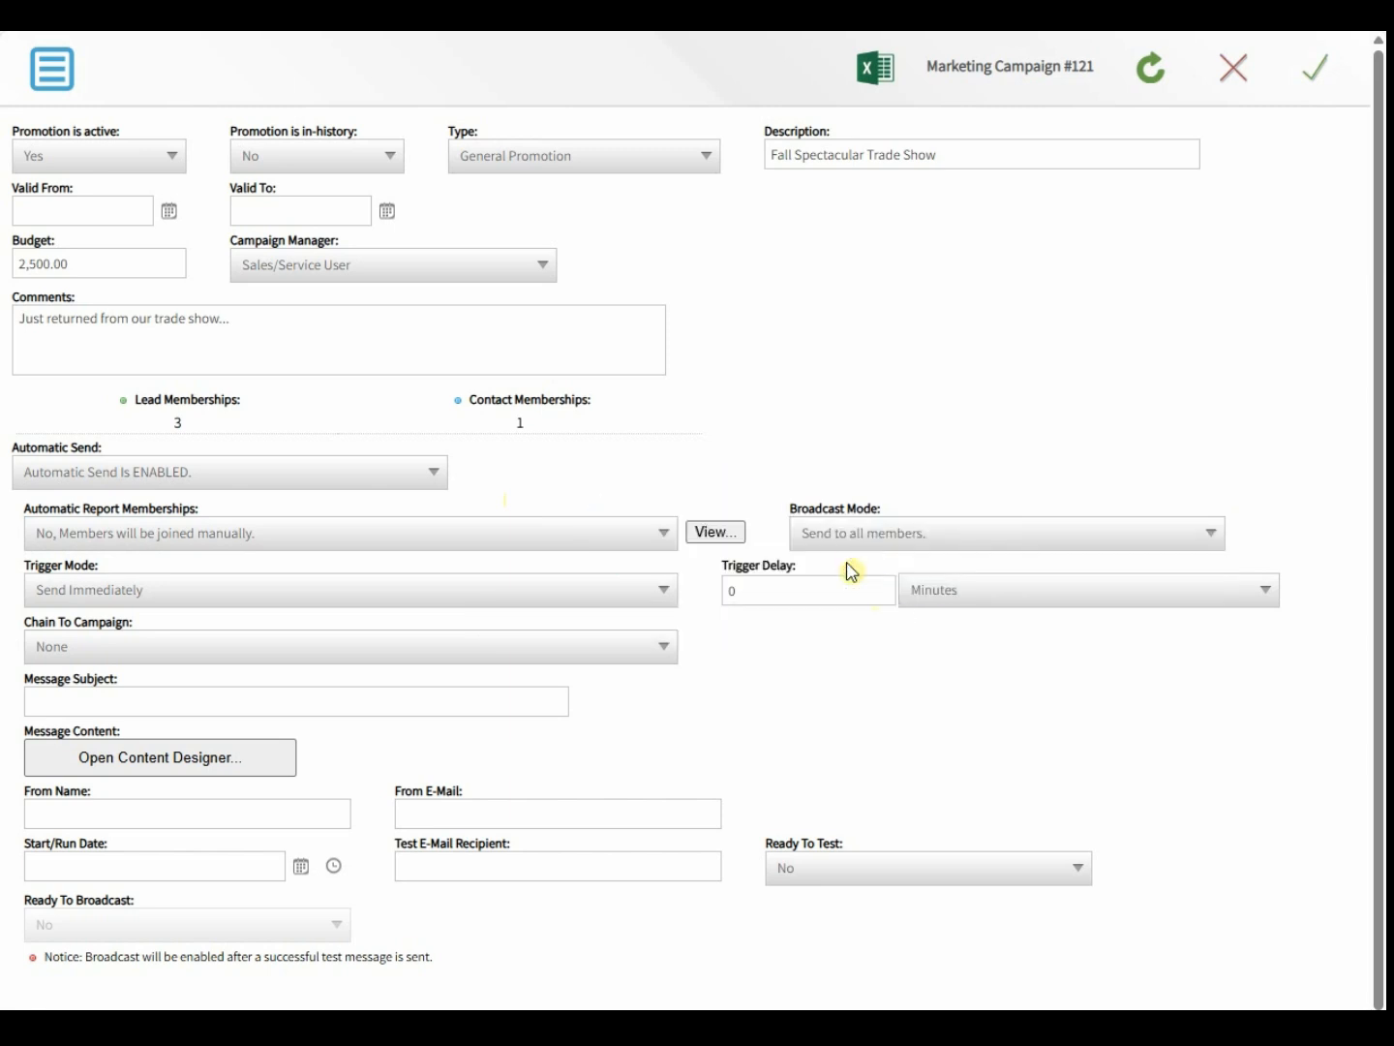
- Keep Trigger Mode at Send Immediately and Chain To Campaign set to None
left_click(537, 587)
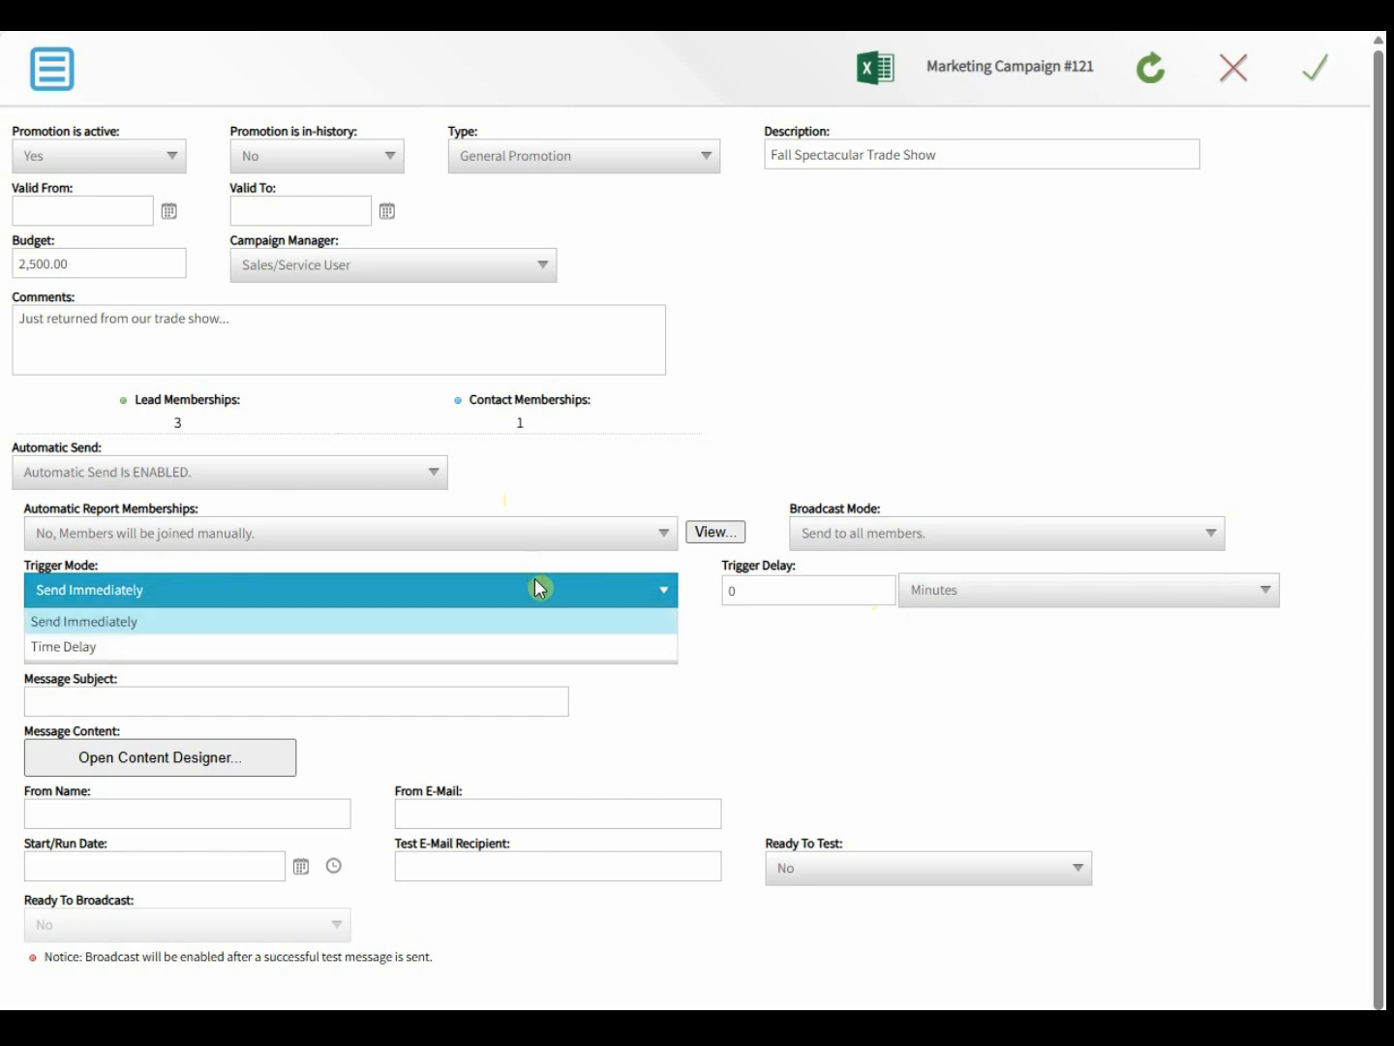
left_click(236, 649)
left_click(781, 585)
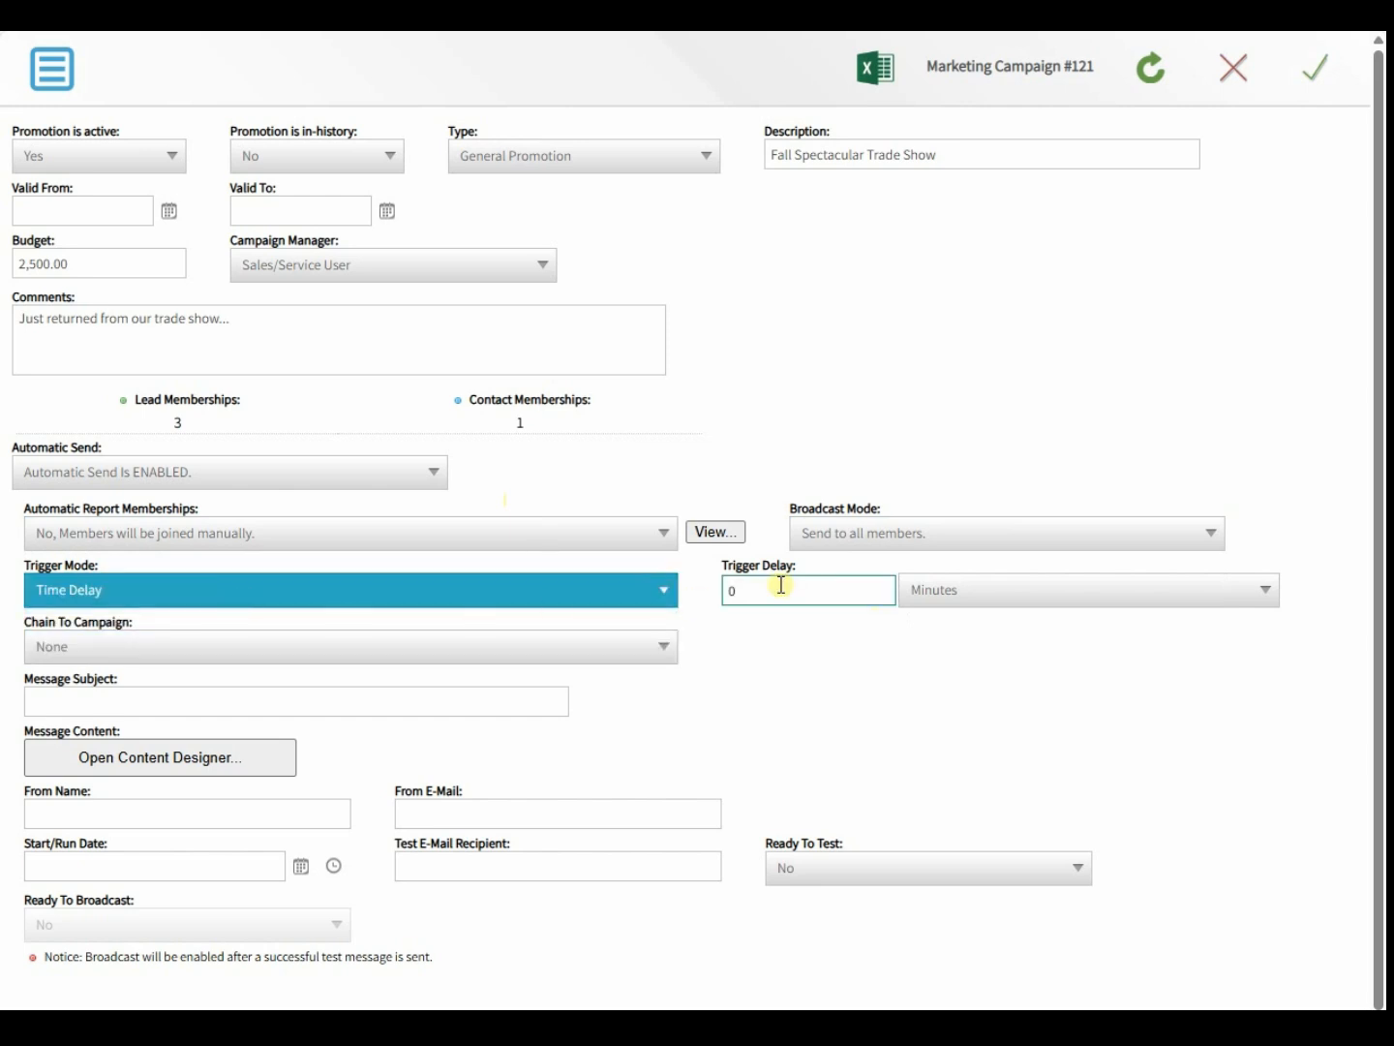
left_click(912, 595)
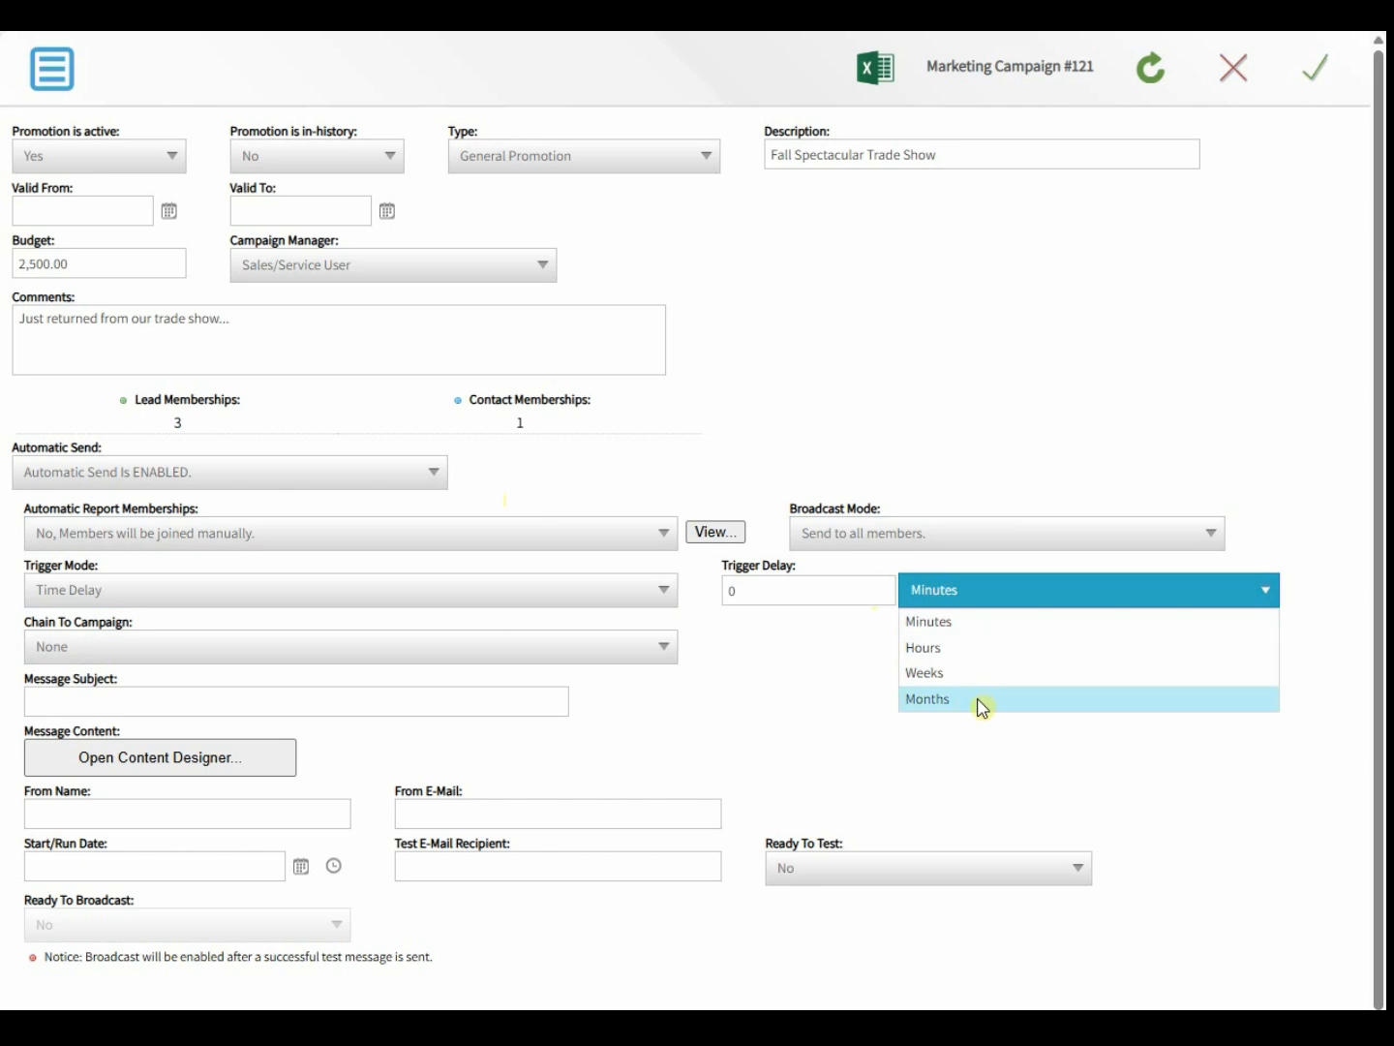
left_click(499, 588)
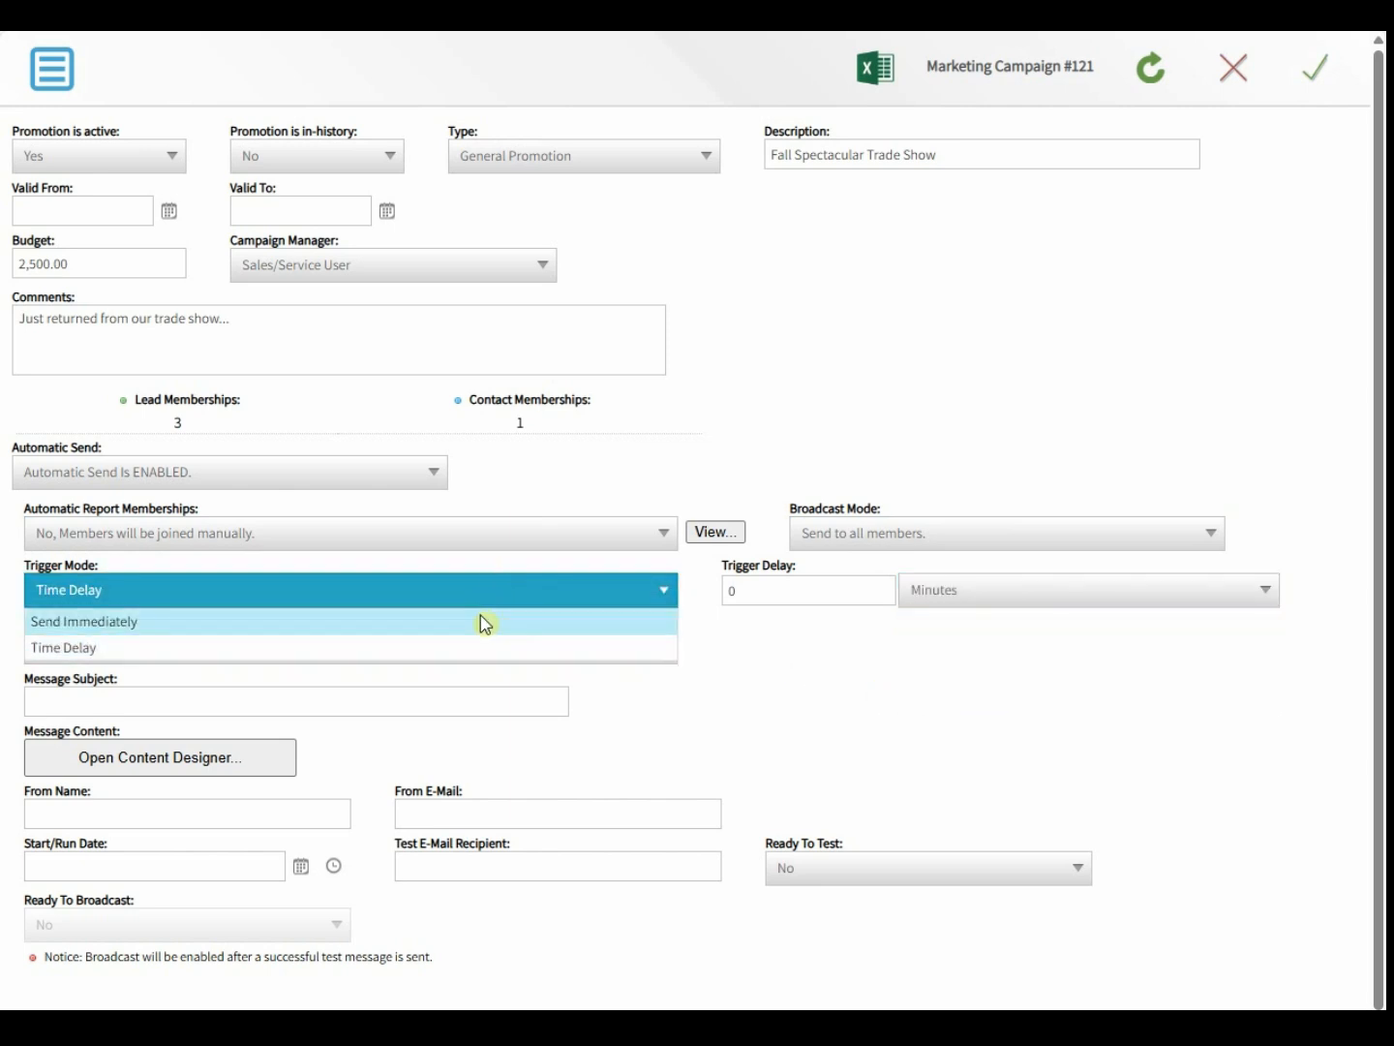
left_click(483, 620)
left_click(365, 647)
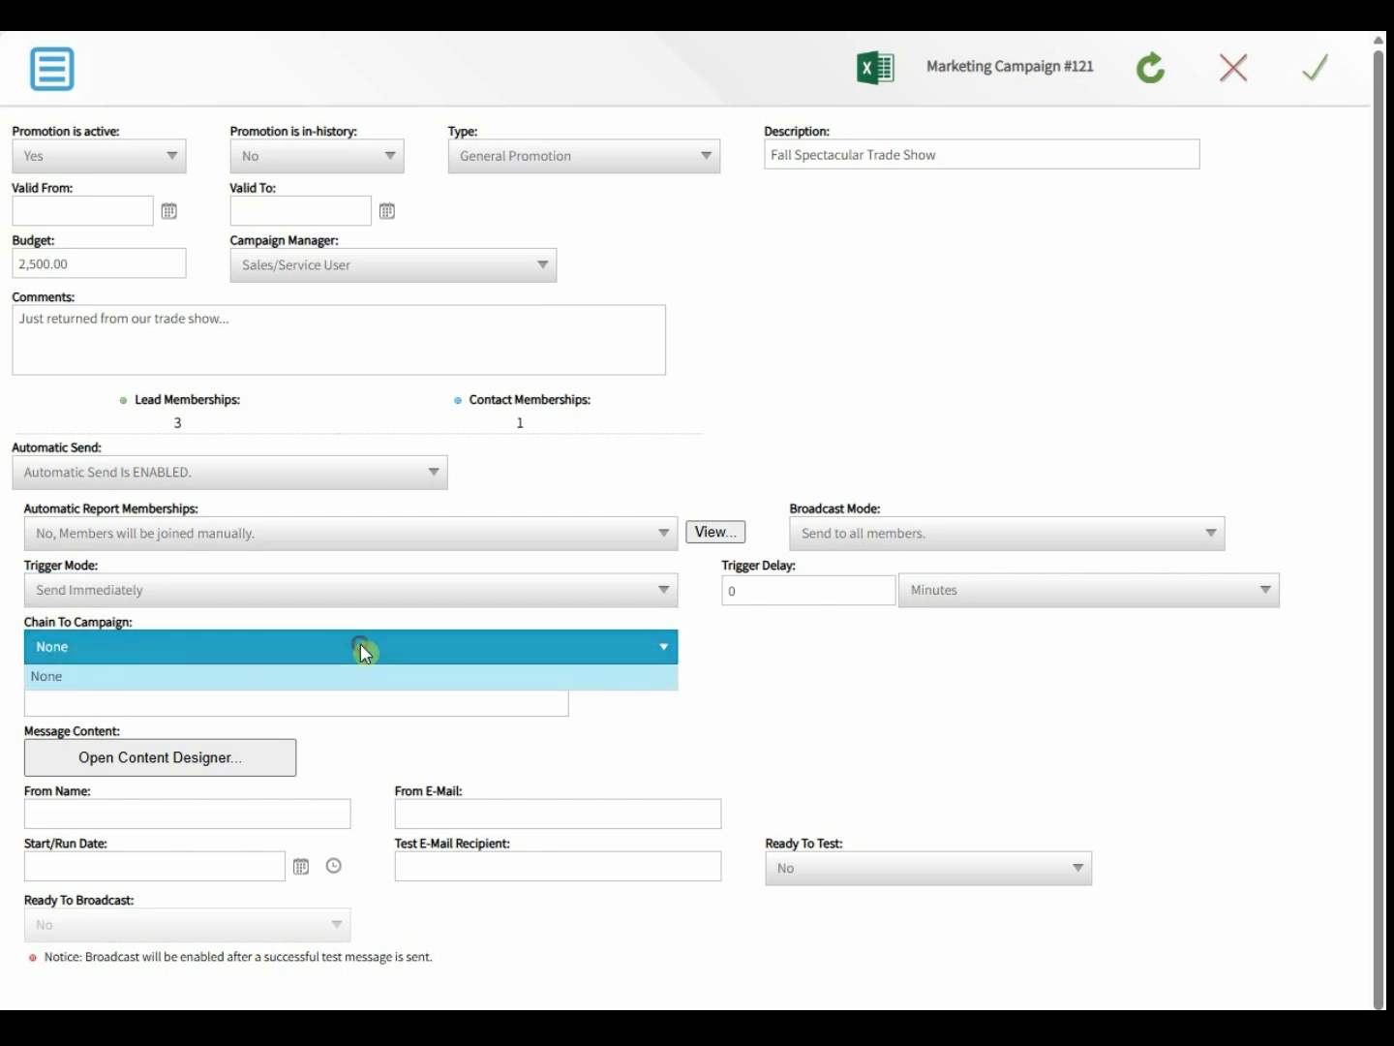
left_click(765, 641)
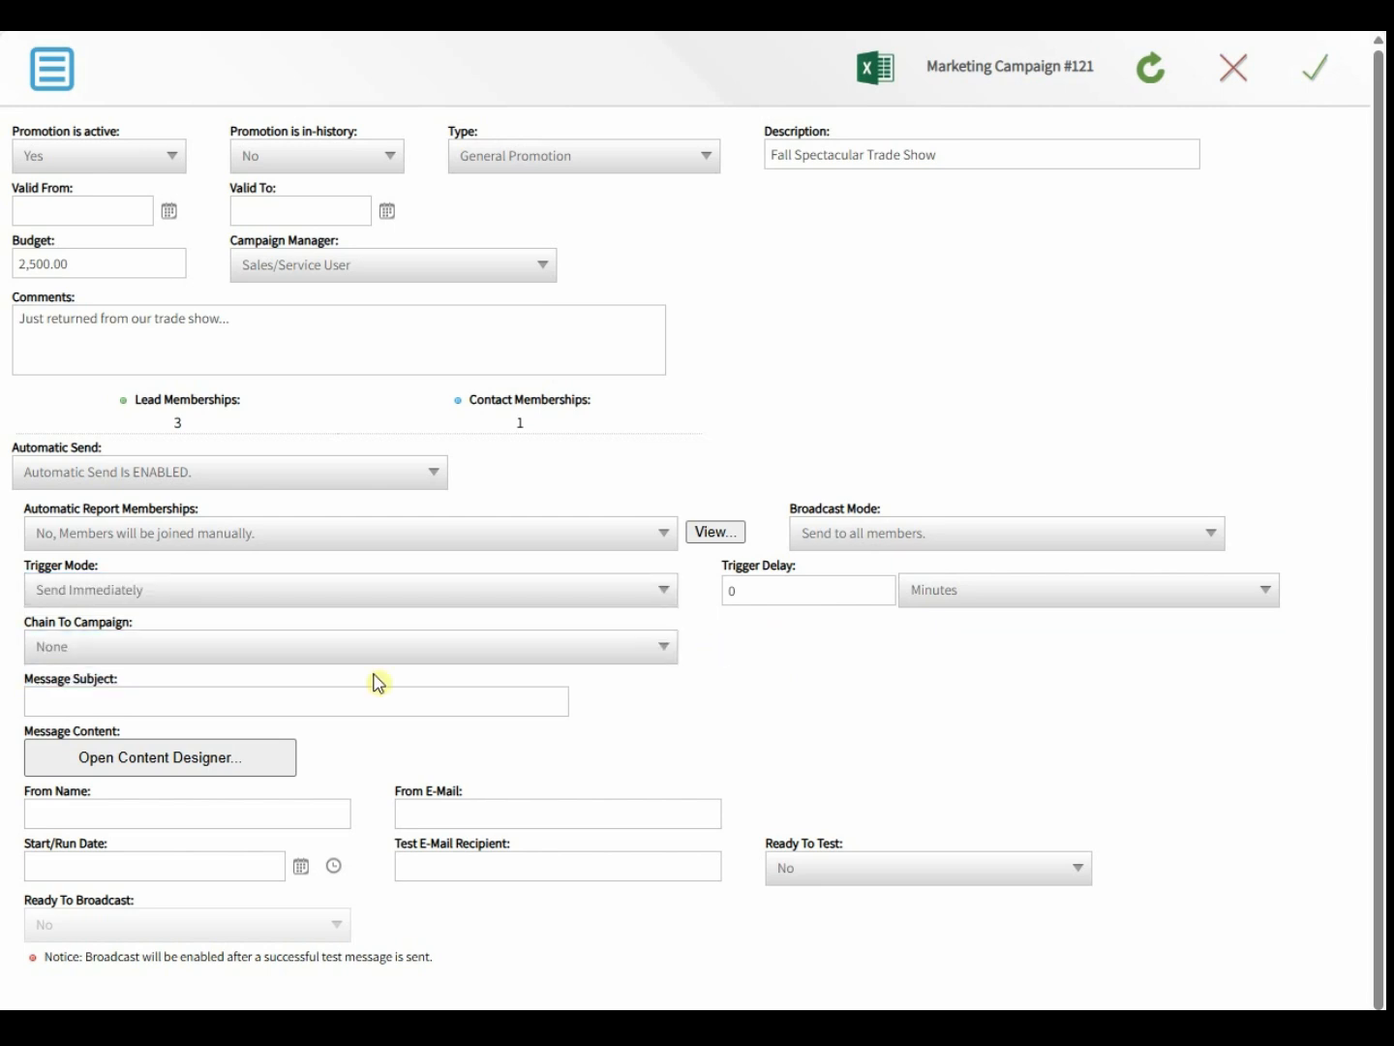
left_click(79, 693)
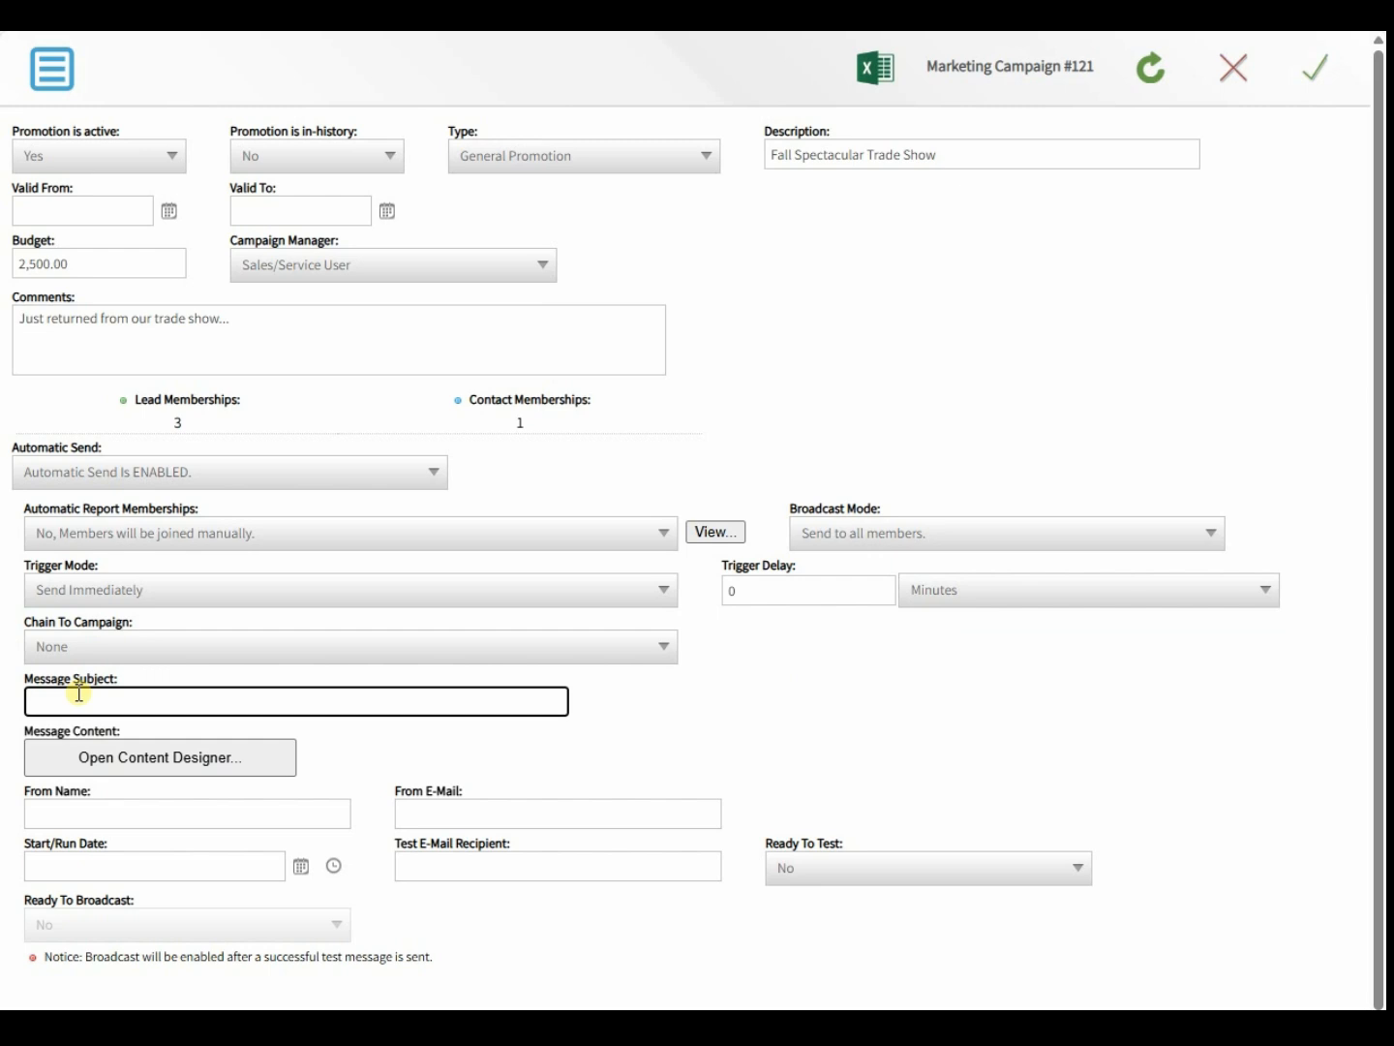
- Enter the subject 'Thank you for attending our trade show!' and sender name Sales Manager
type("Thank you for attending our trad")
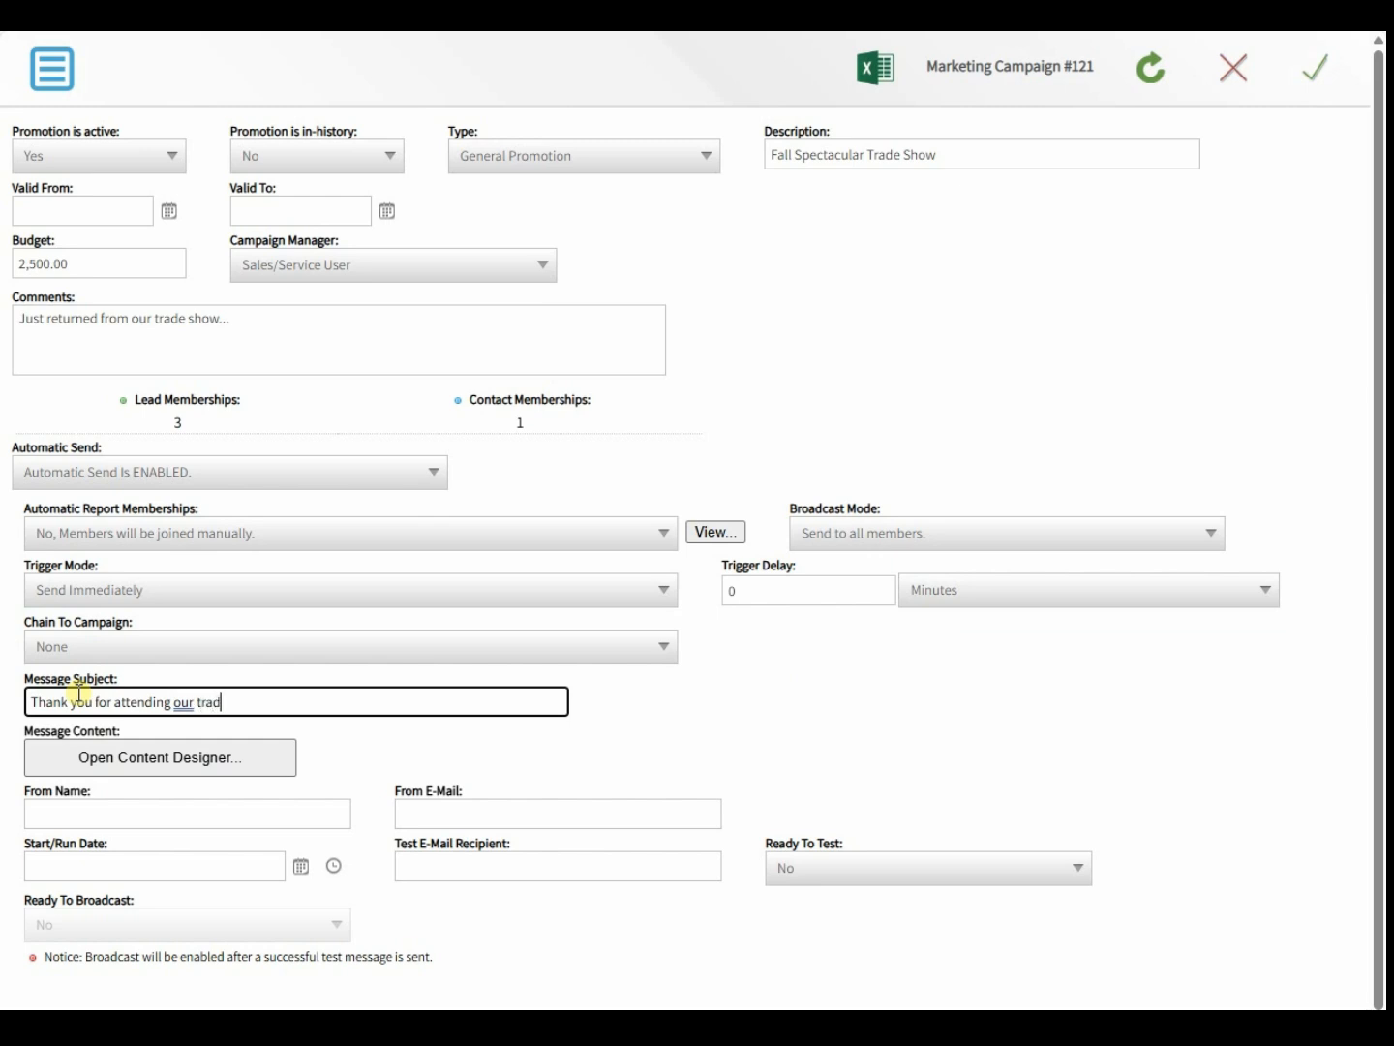
type("e show!")
left_click(377, 751)
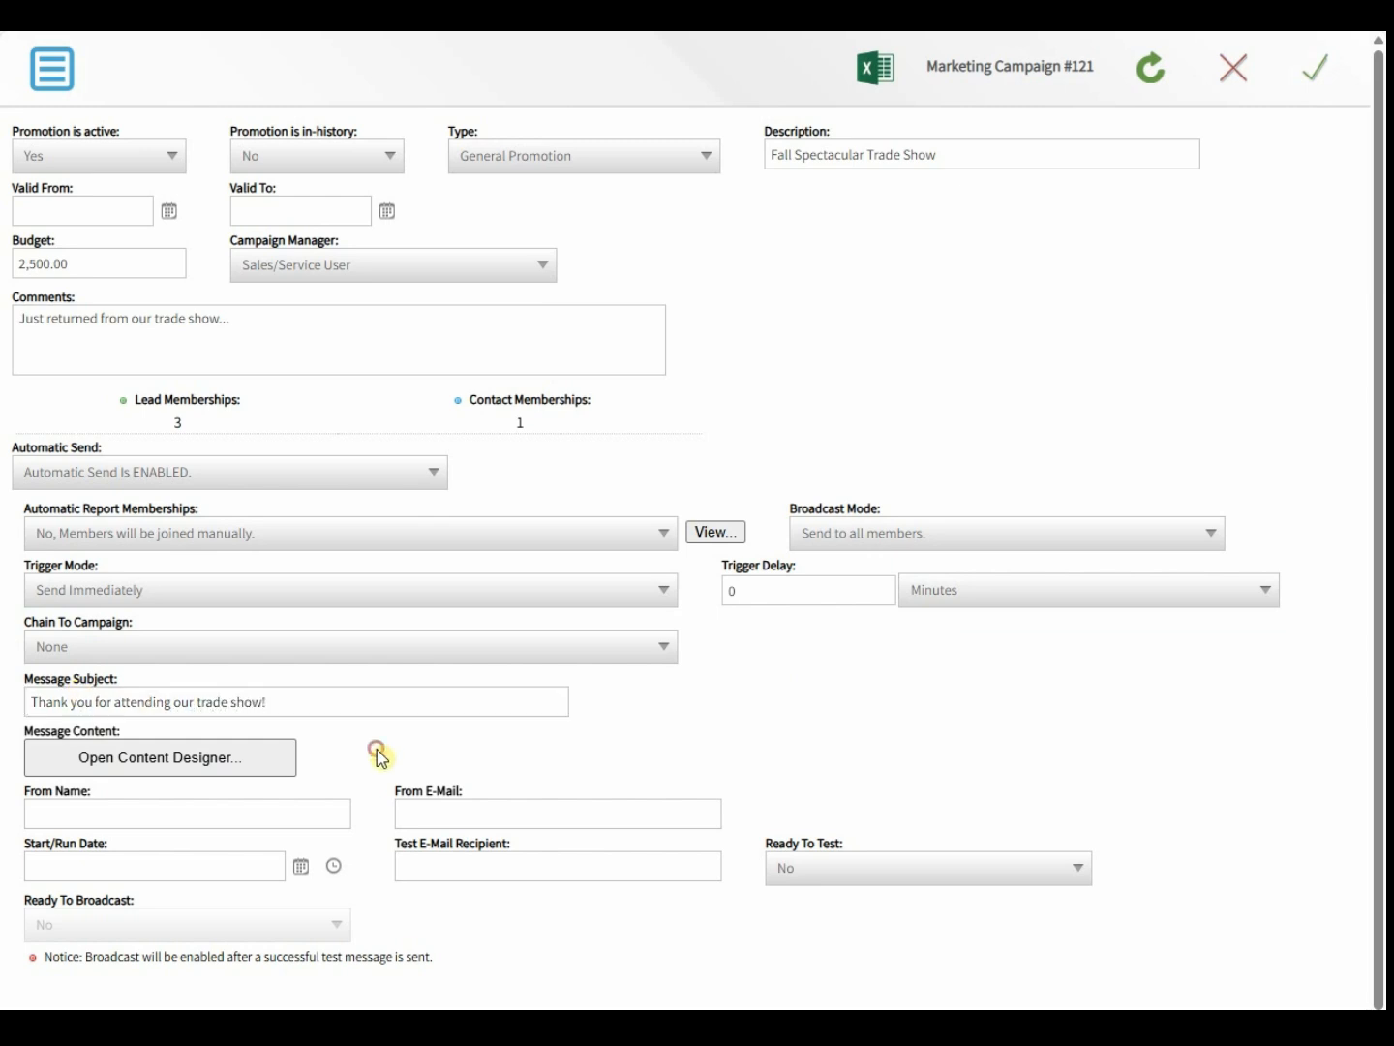
left_click(101, 802)
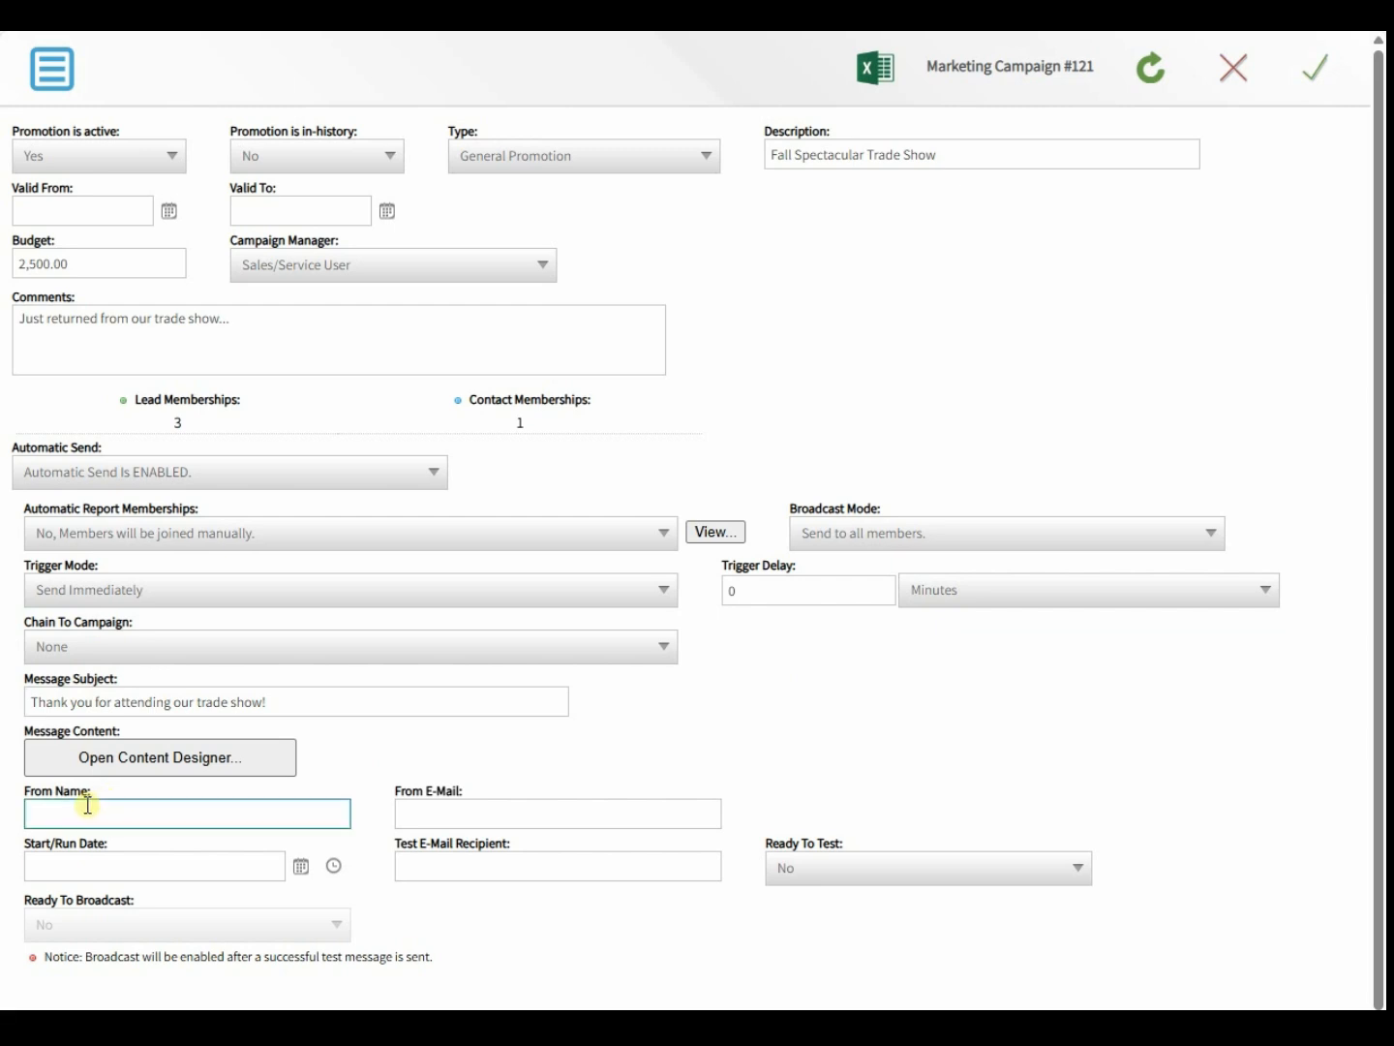
left_click(87, 805)
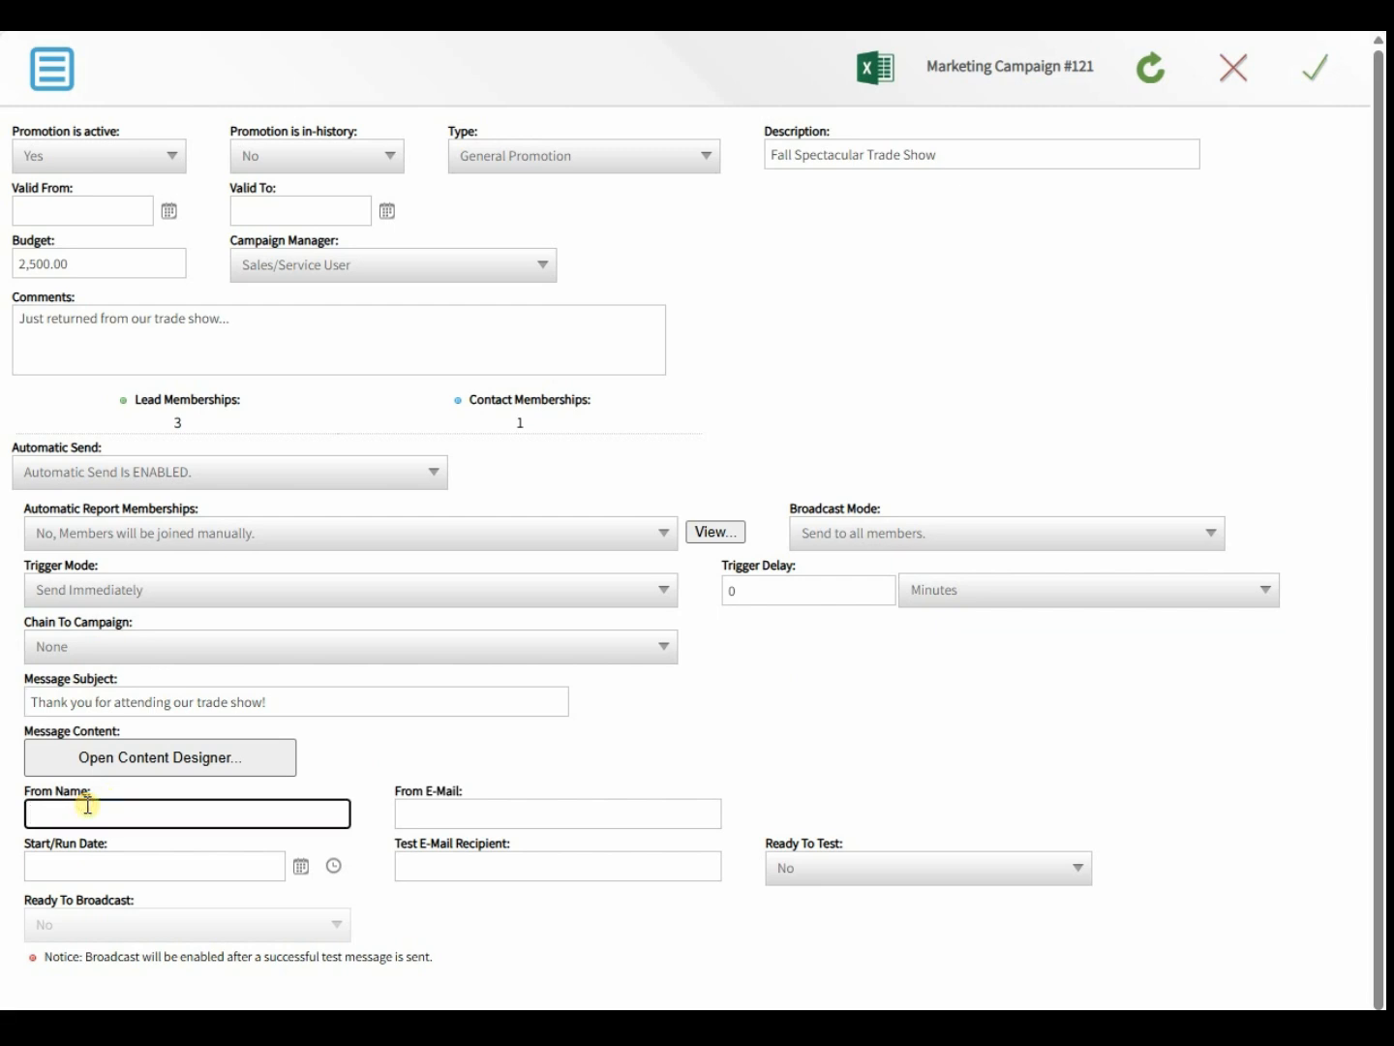
type("Sales Manager")
- Fill in the sender e-mail address, the 11/1/2024 start date and the test recipient's e-mail address
key("Tab")
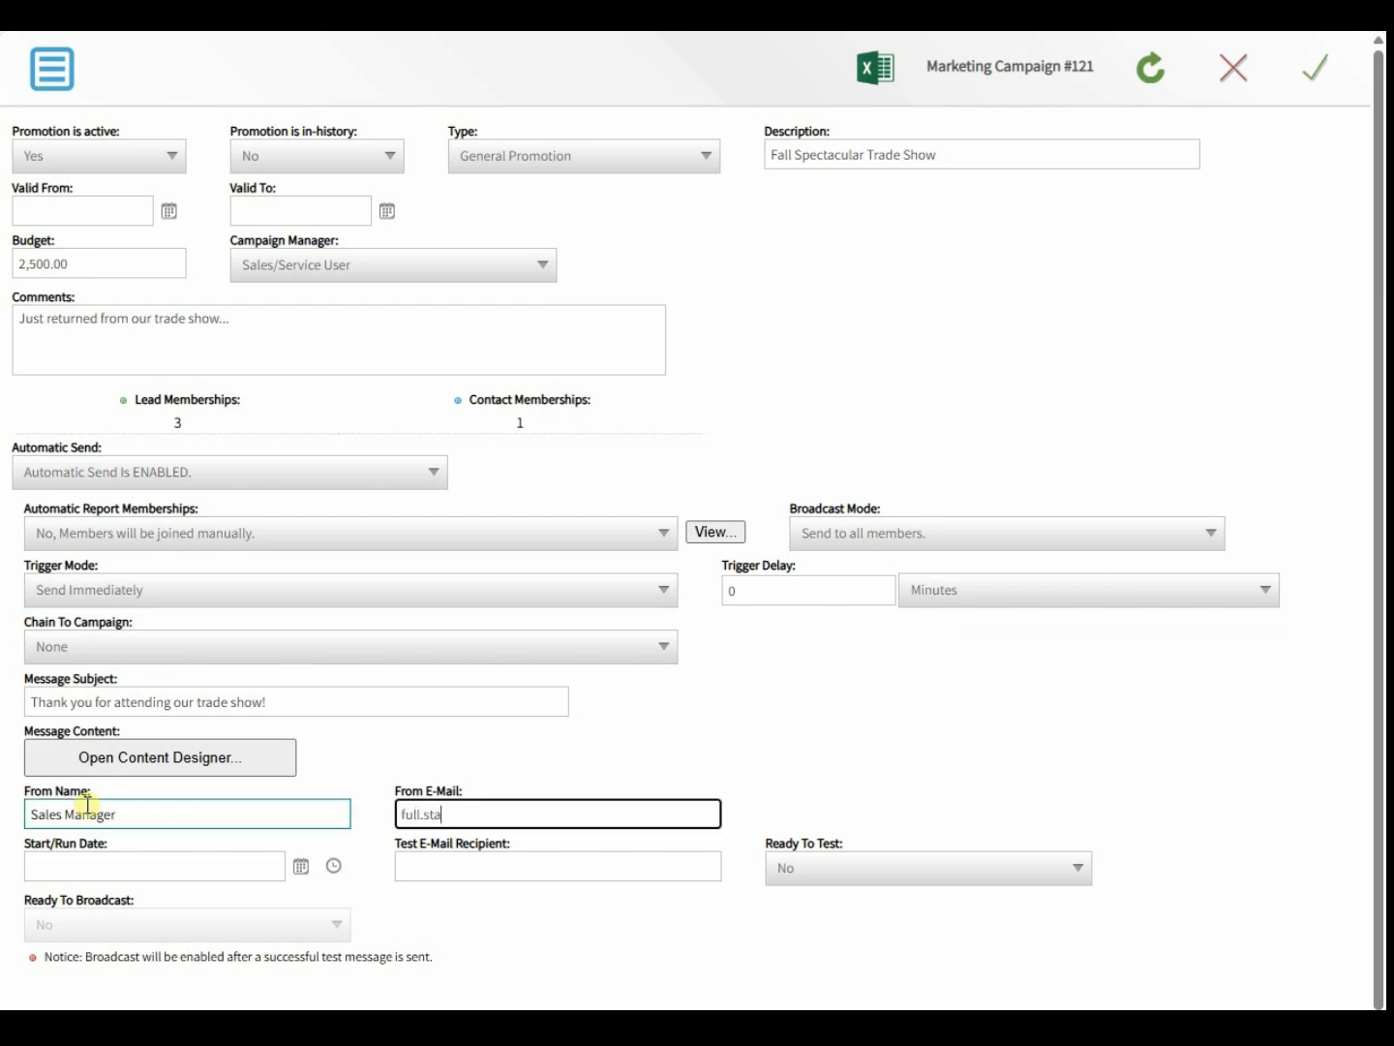
key("Tab")
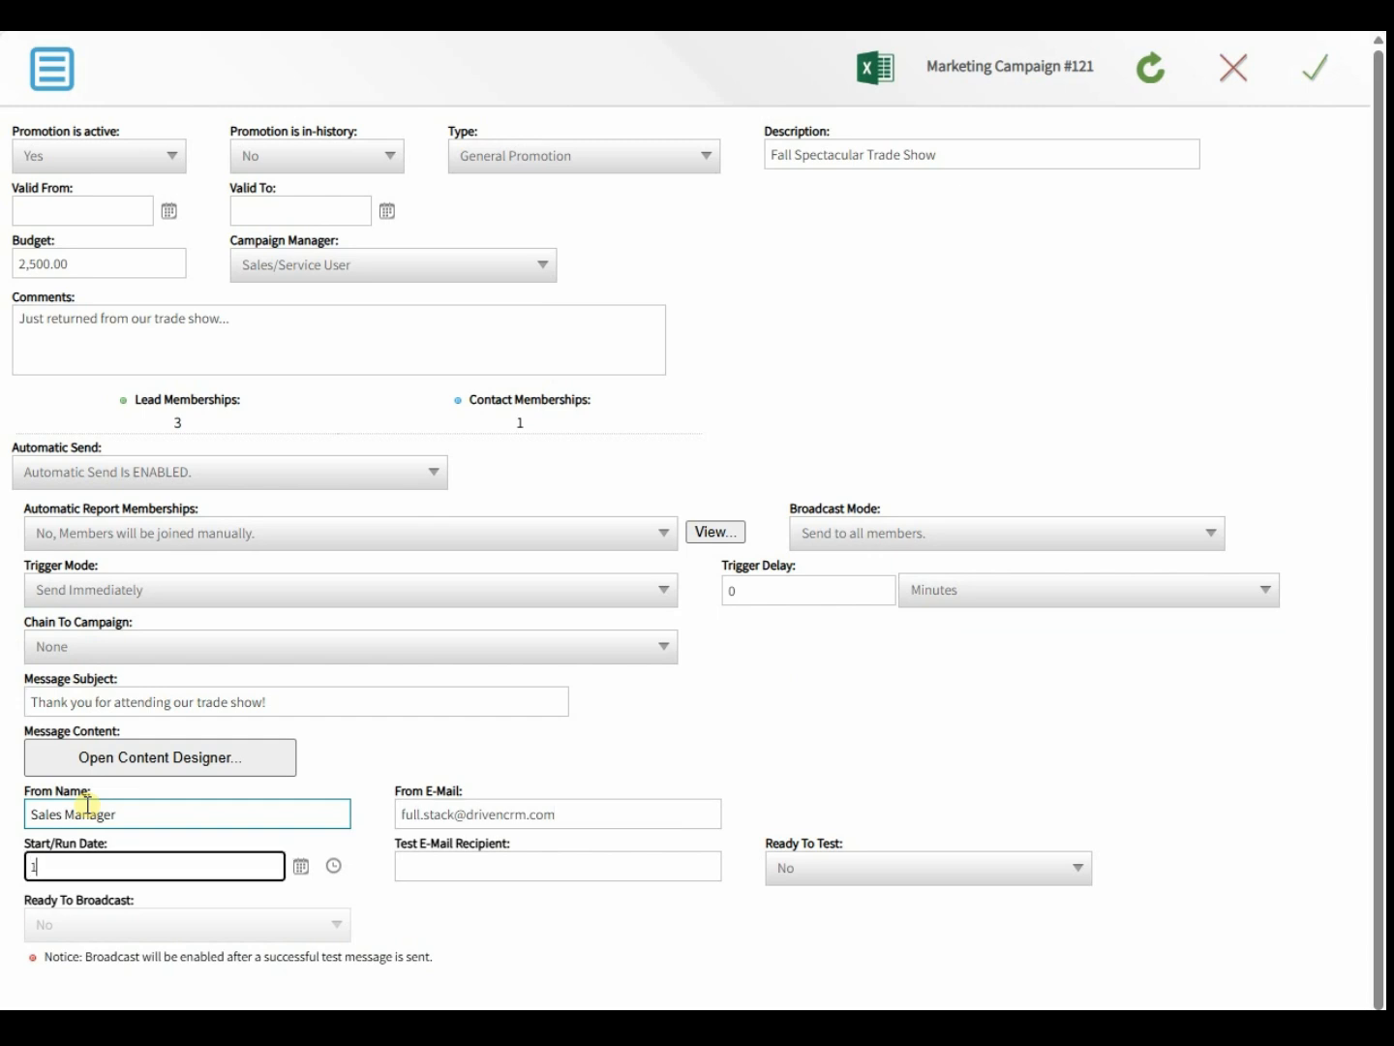
type("11/1/2024")
key("Tab")
key("Tab")
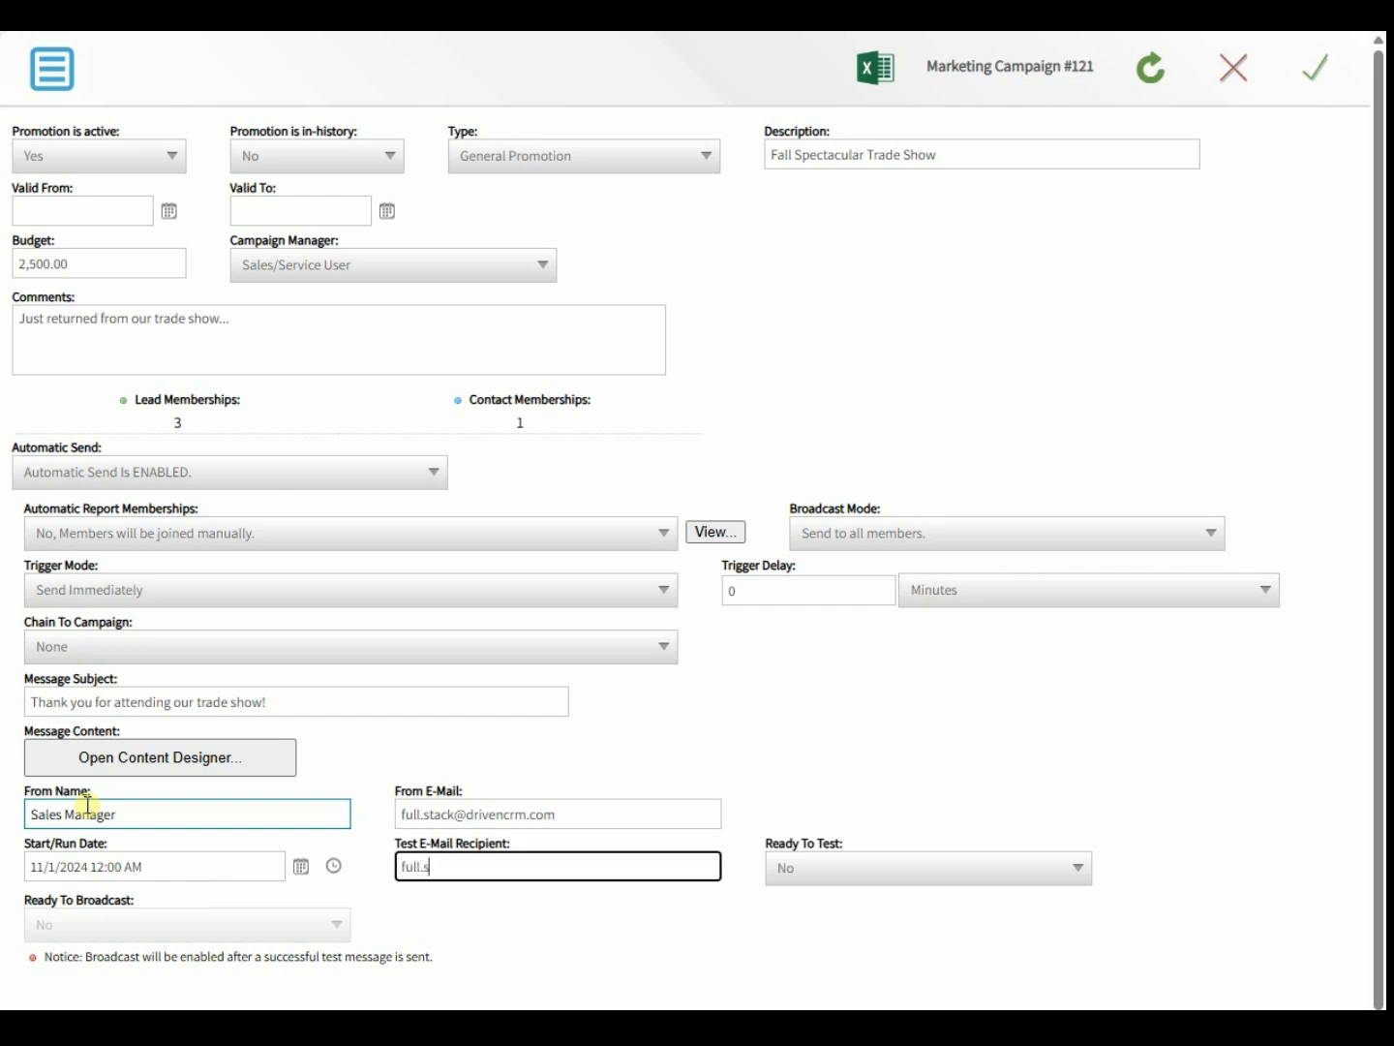
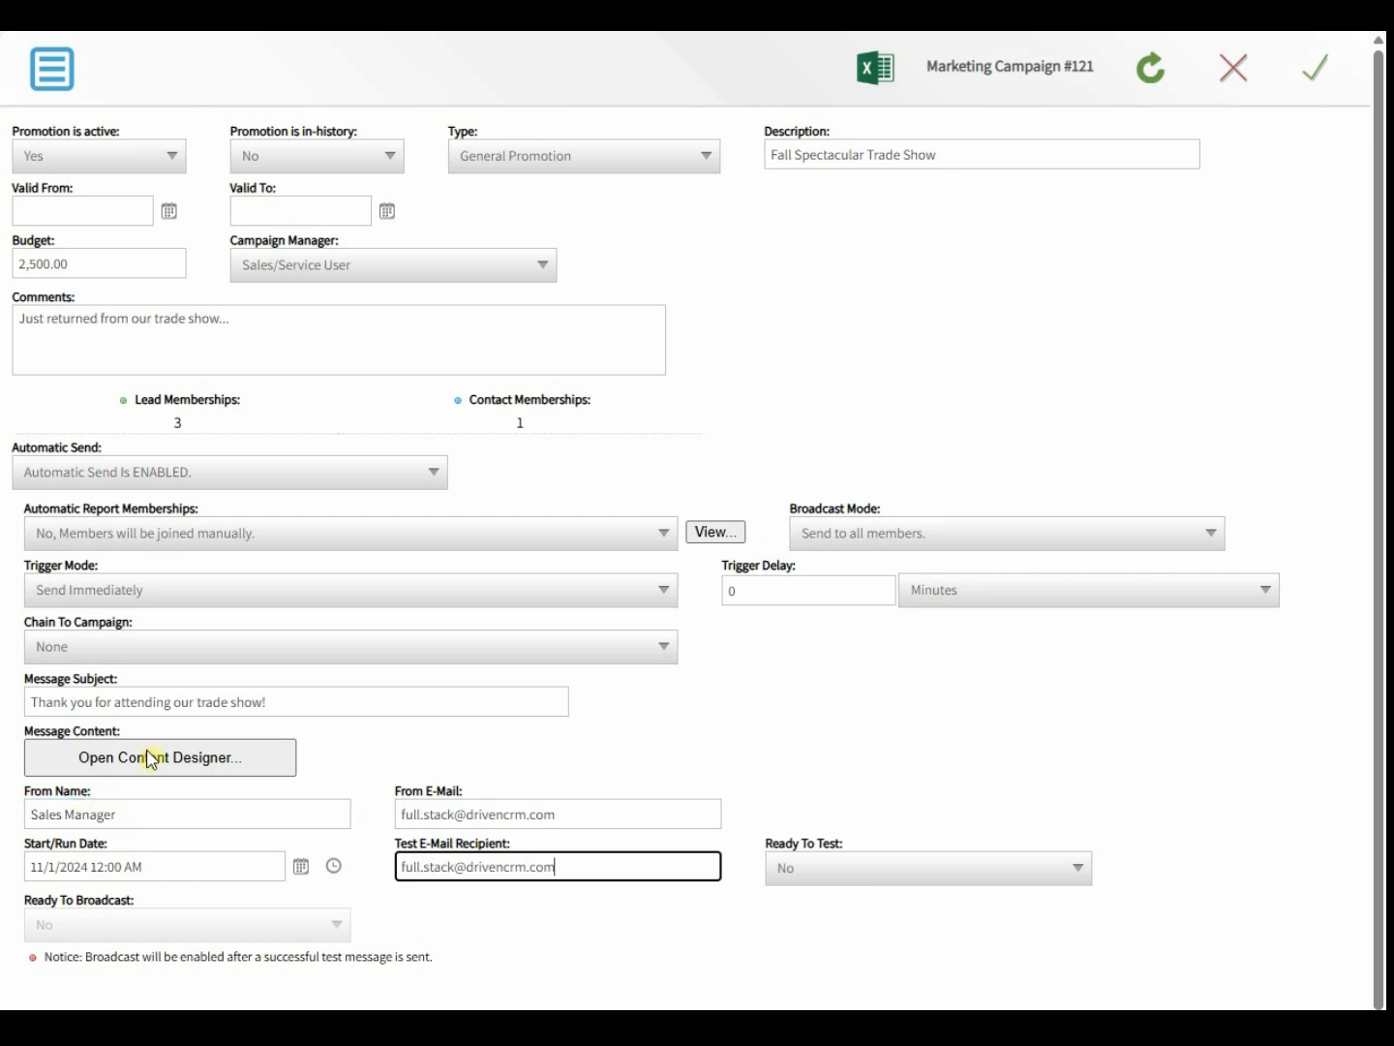
left_click(377, 745)
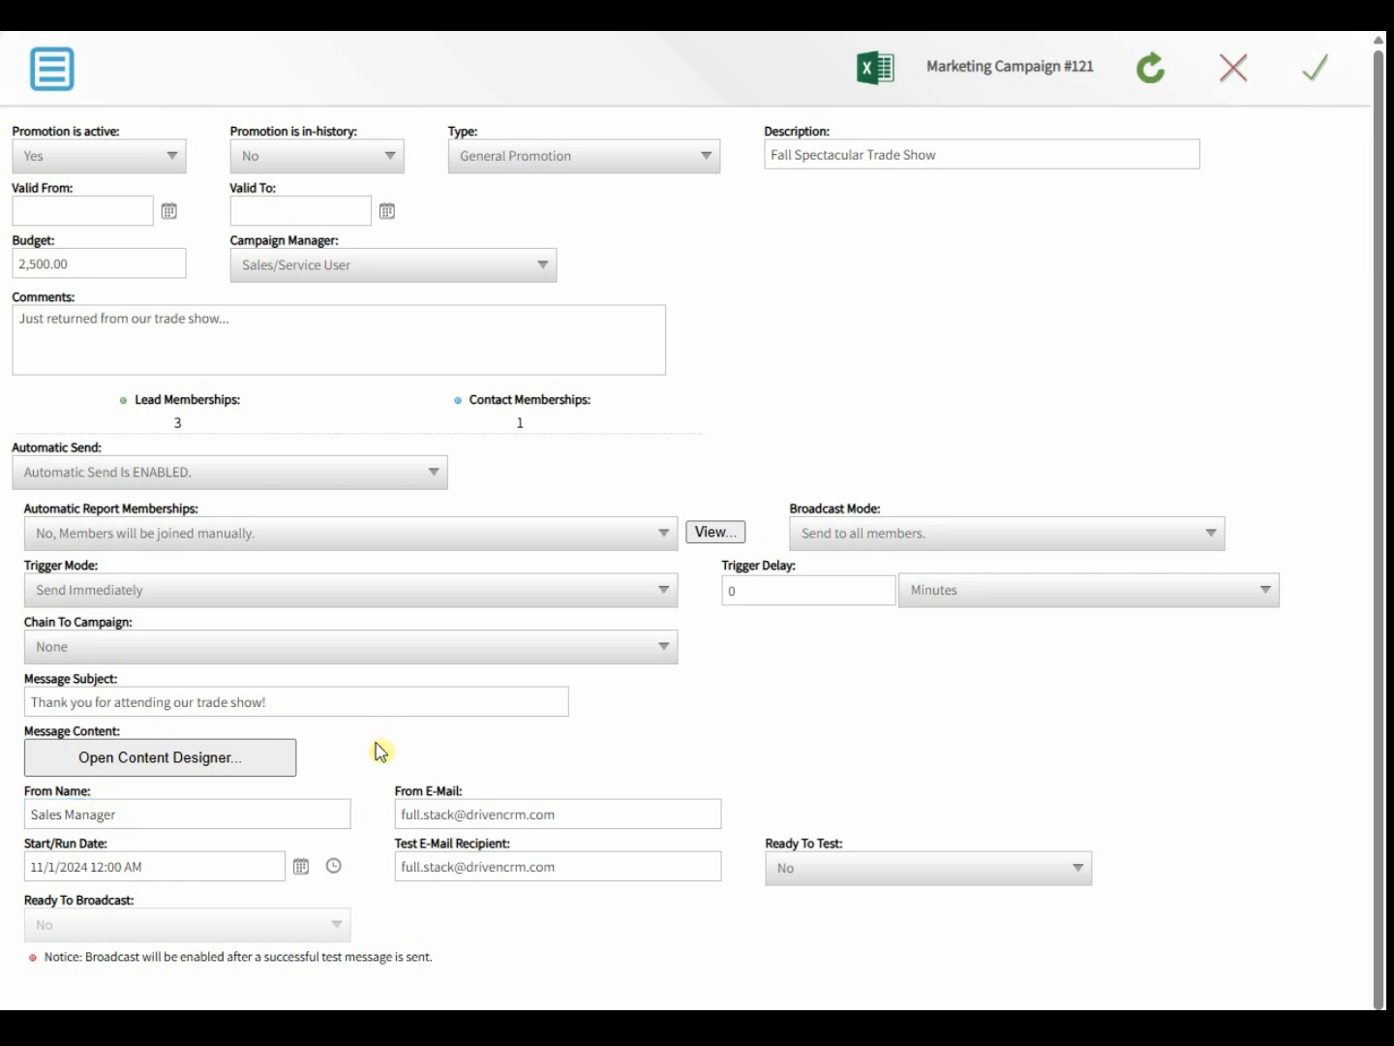
left_click(64, 85)
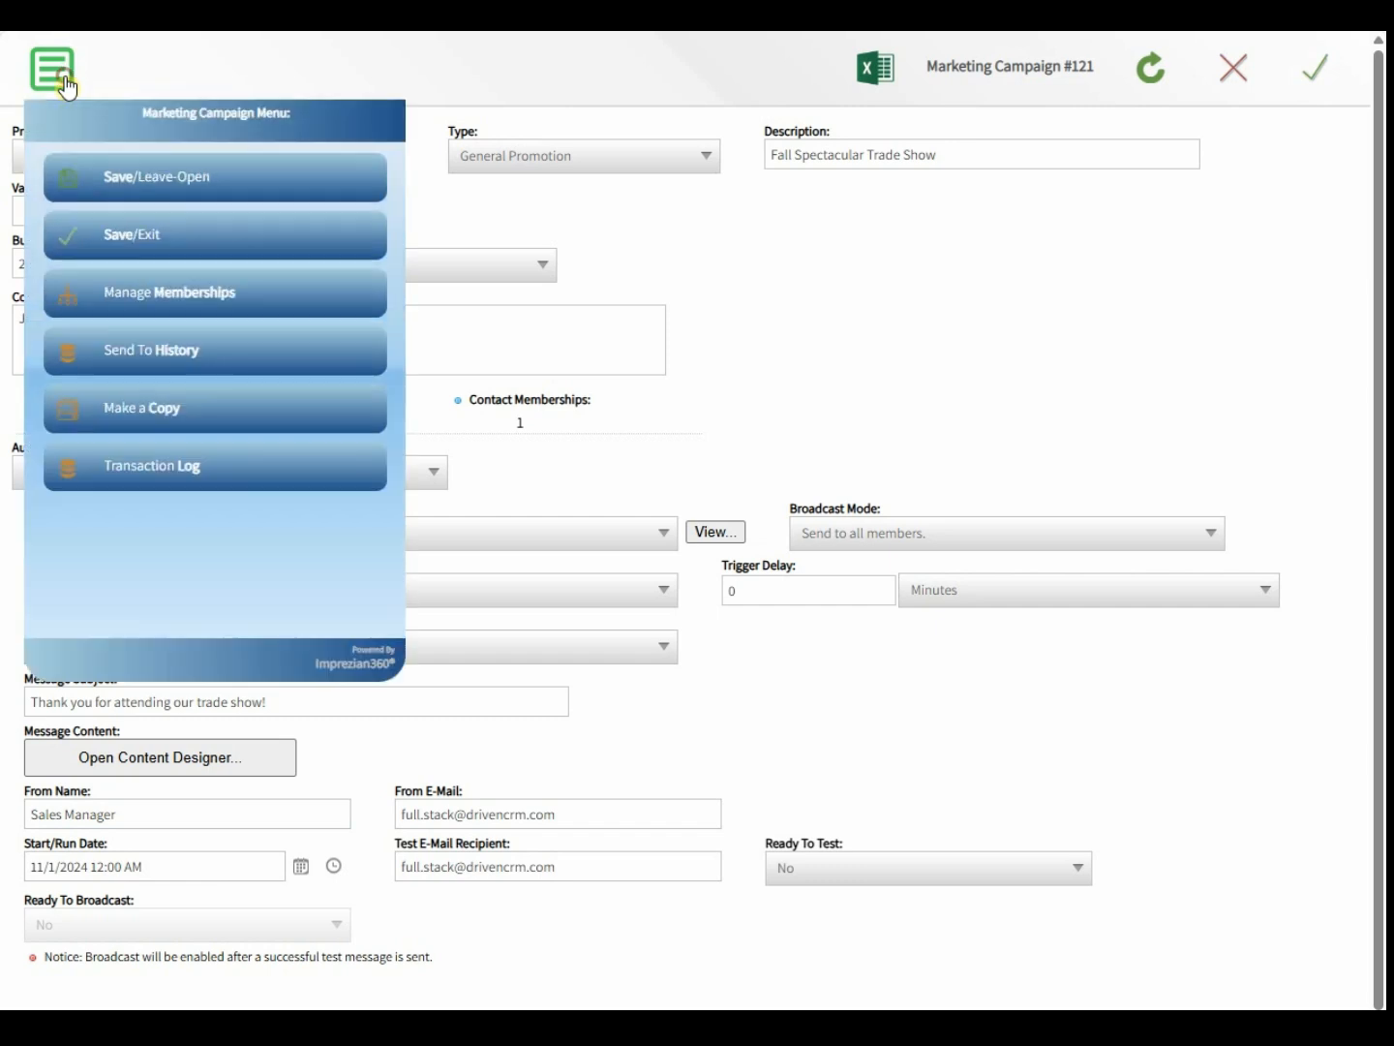
- Save the campaign settings and keep the form open
left_click(206, 199)
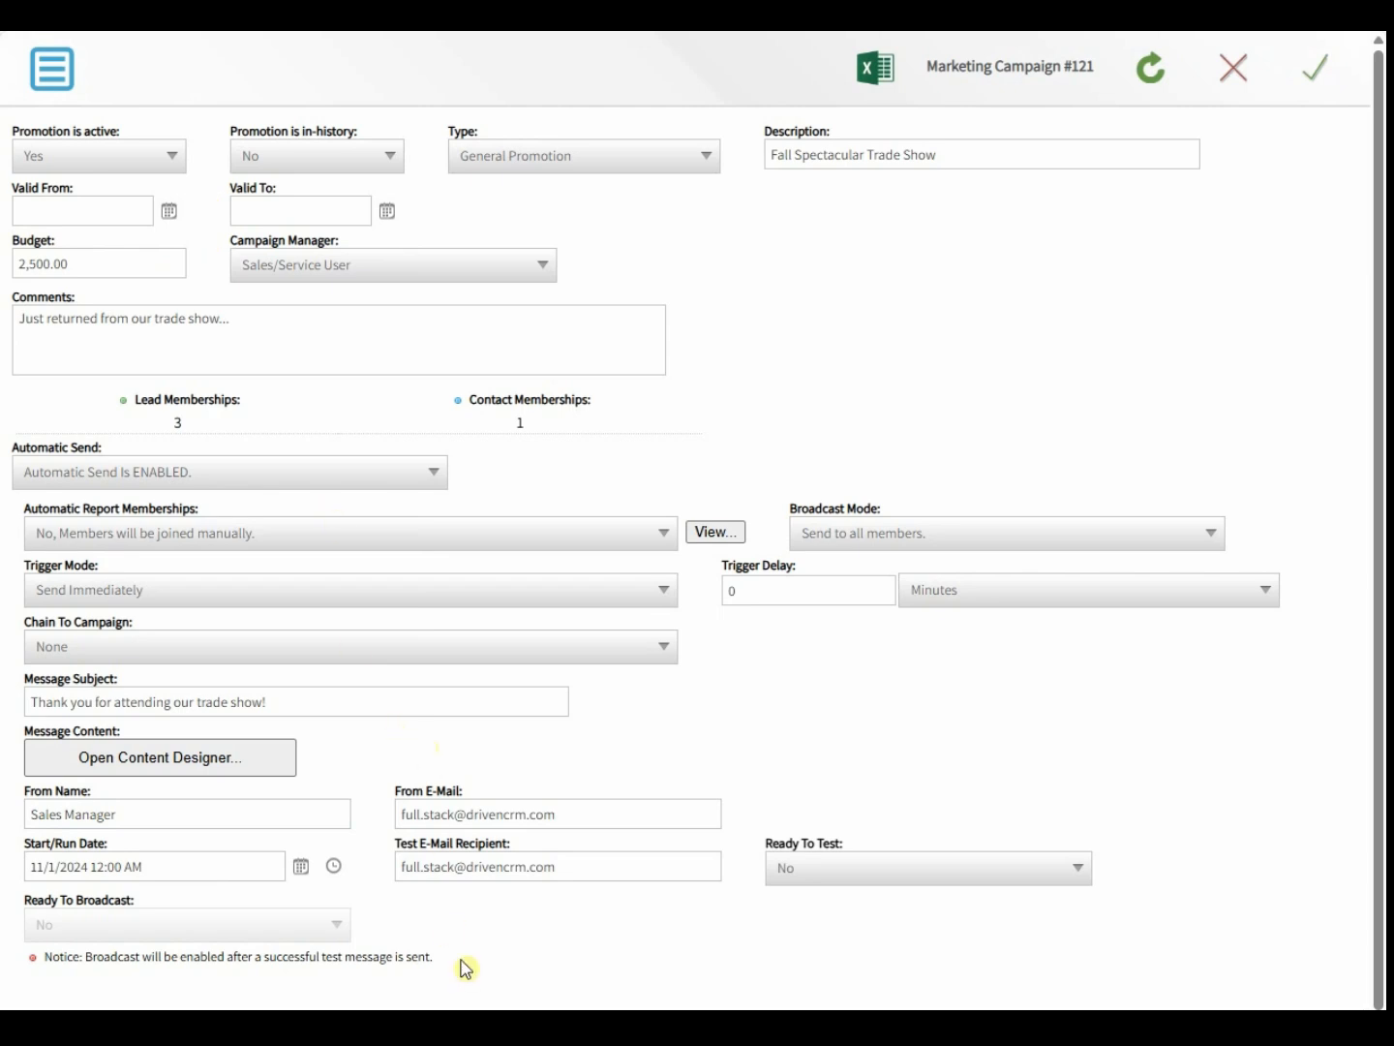
left_click_drag(461, 959, 77, 993)
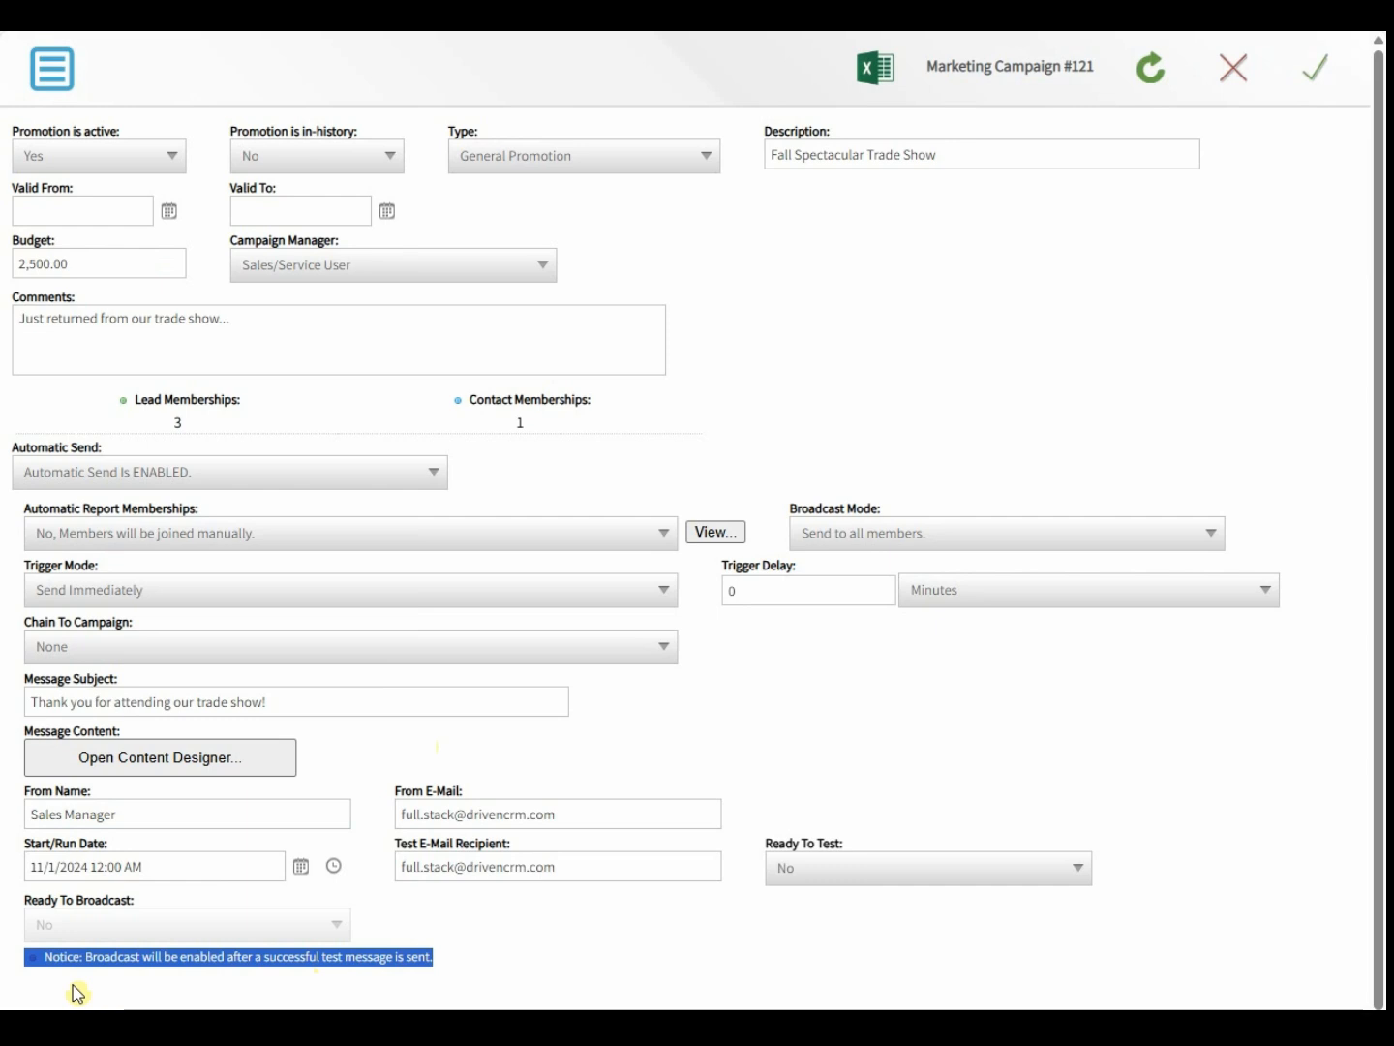
left_click(554, 943)
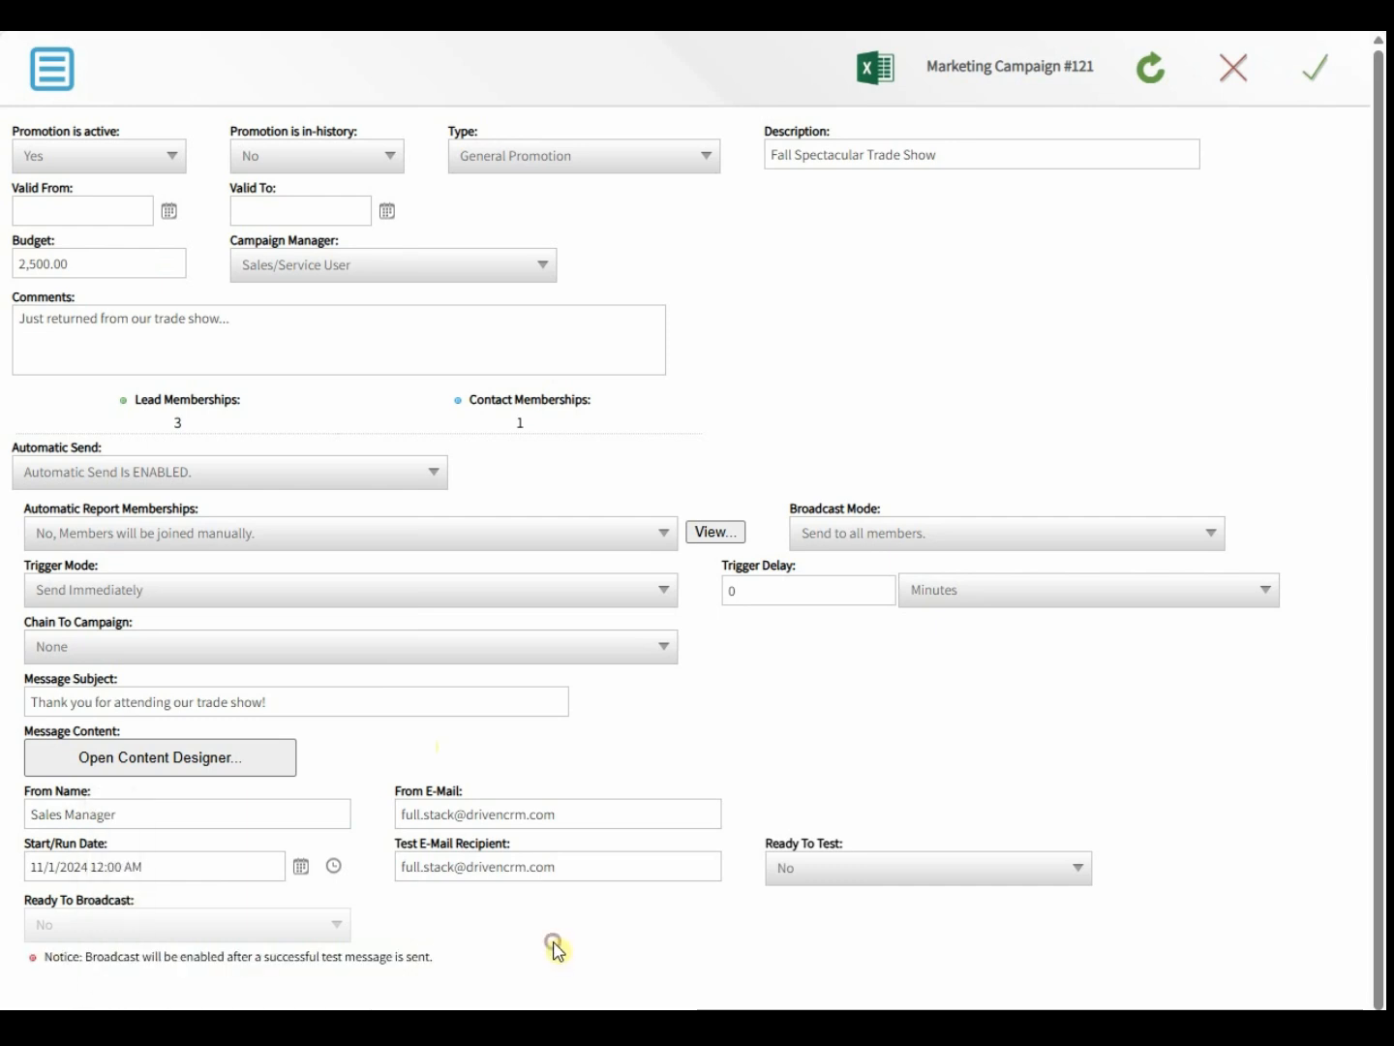
left_click(788, 877)
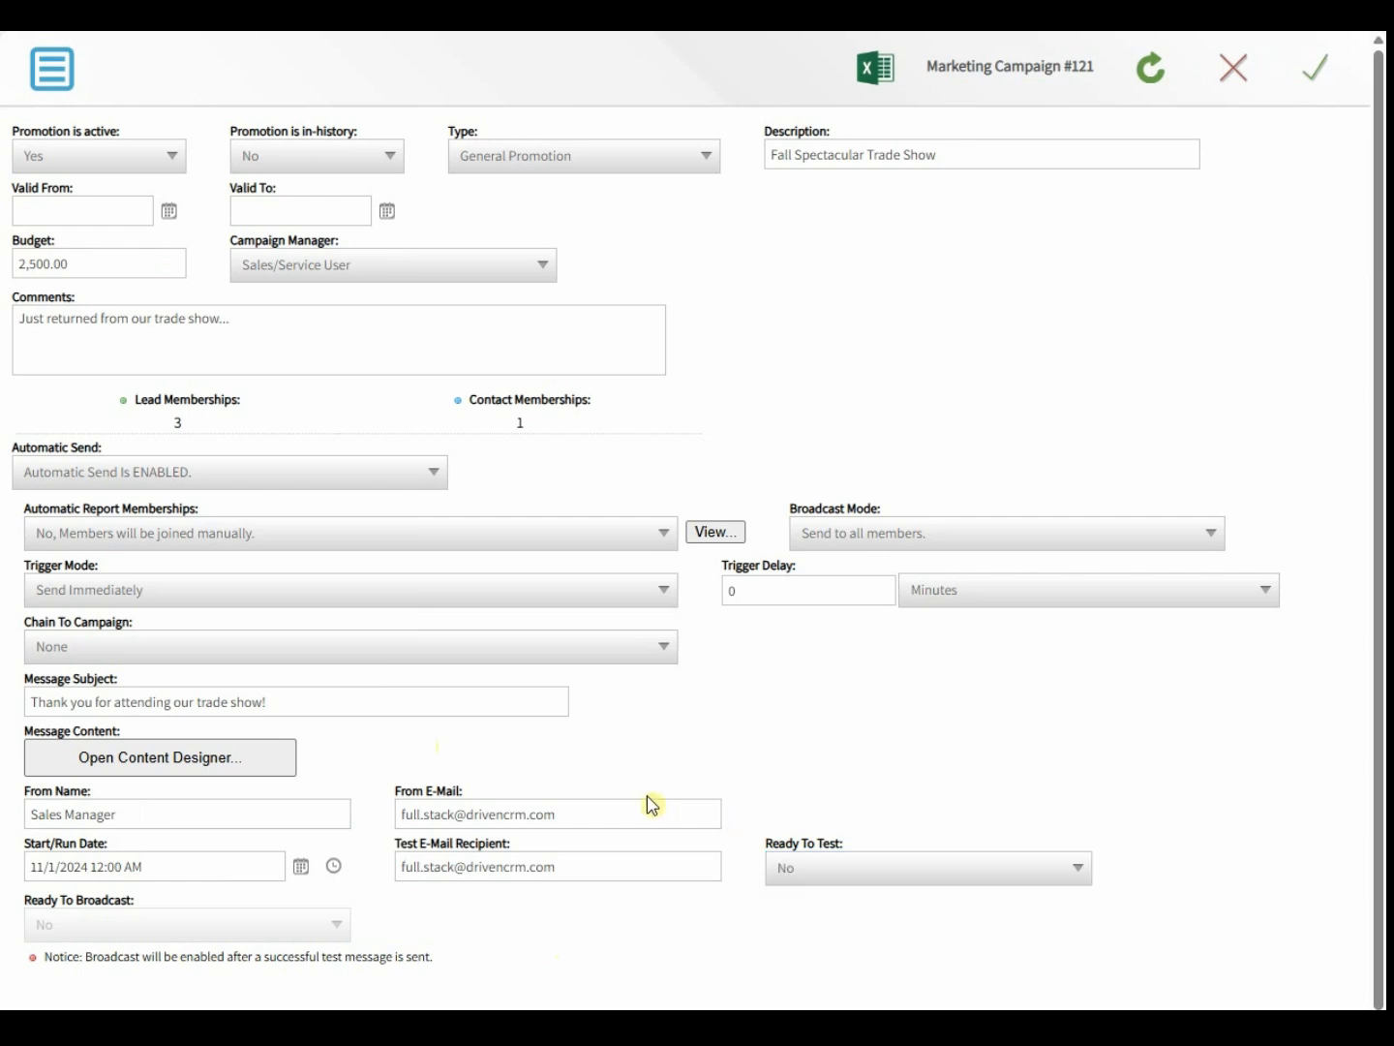
- Open the Promo Designer for the campaign's message content
left_click_drag(121, 731, 23, 733)
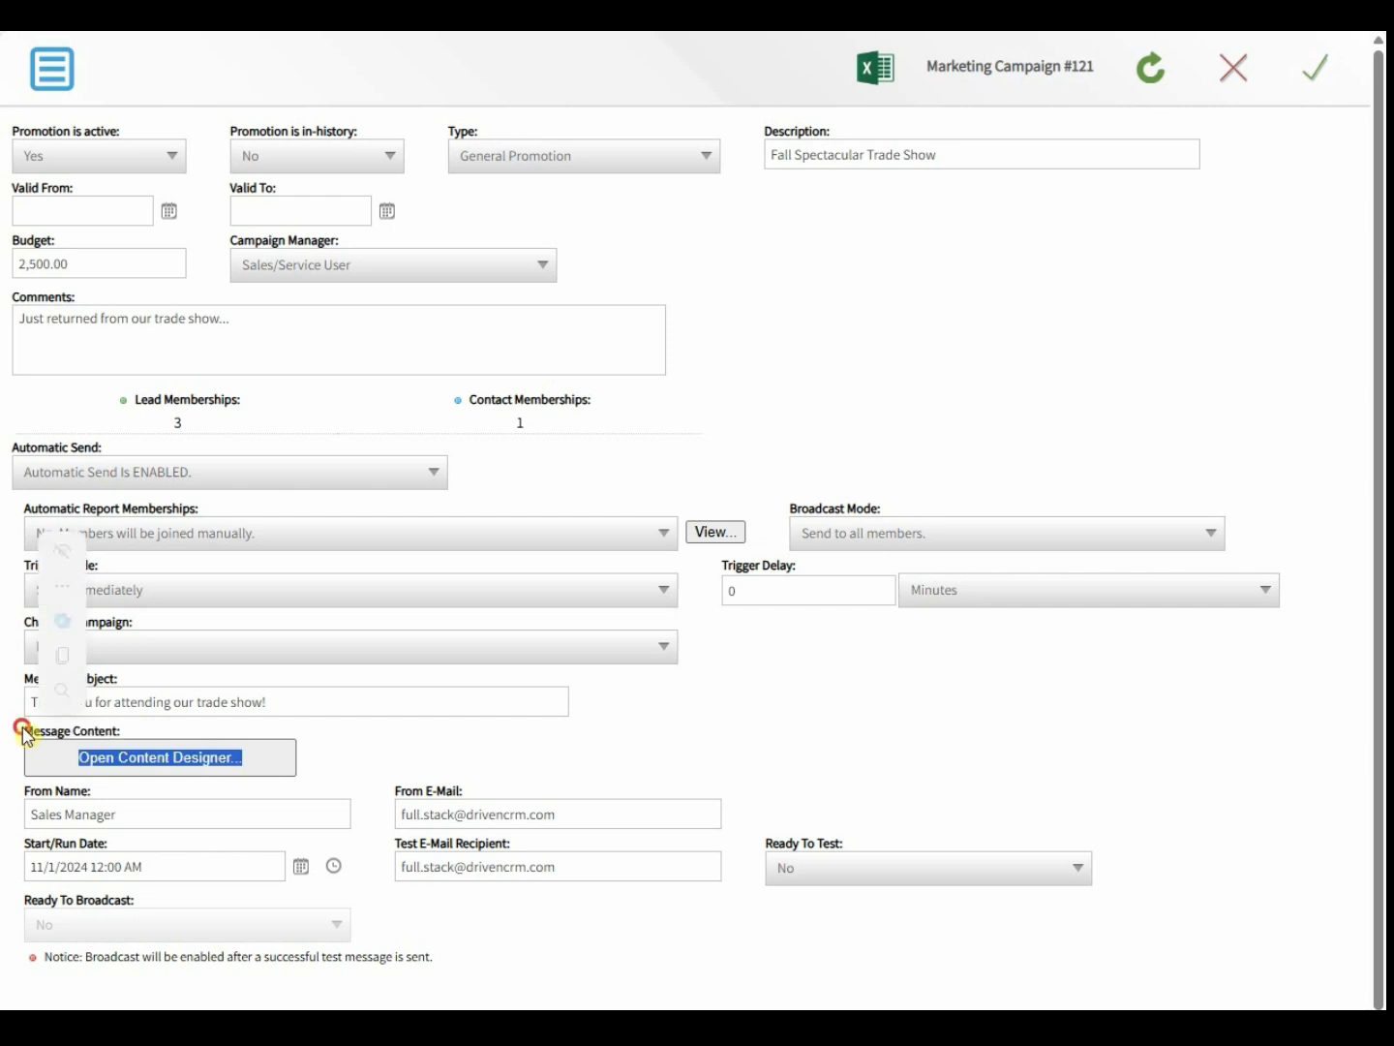
left_click(251, 732)
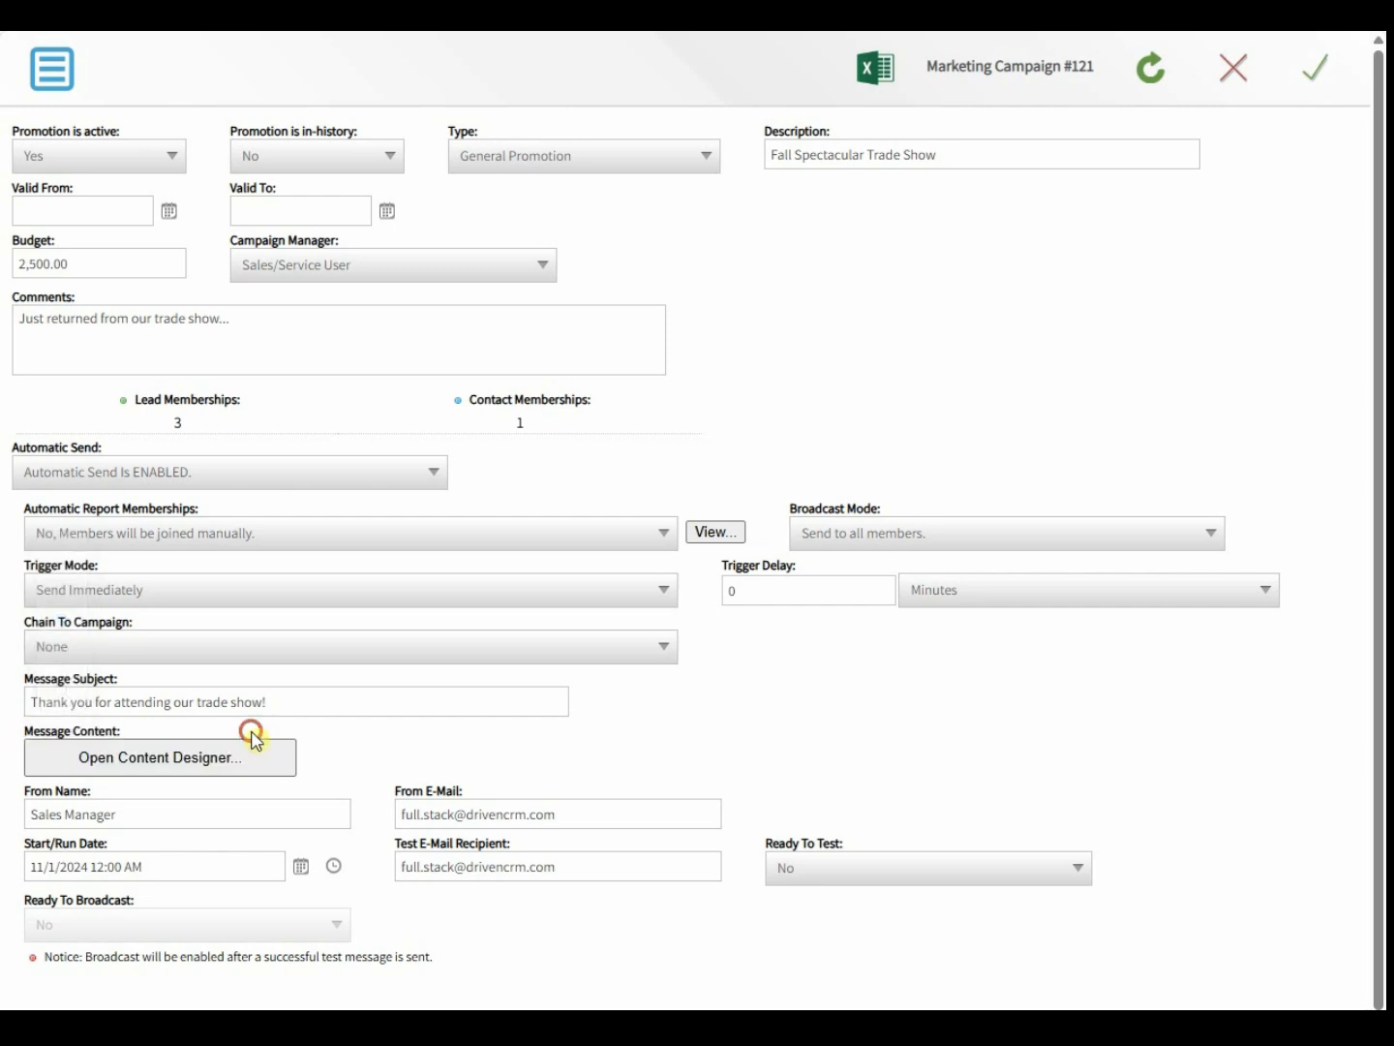
left_click(158, 761)
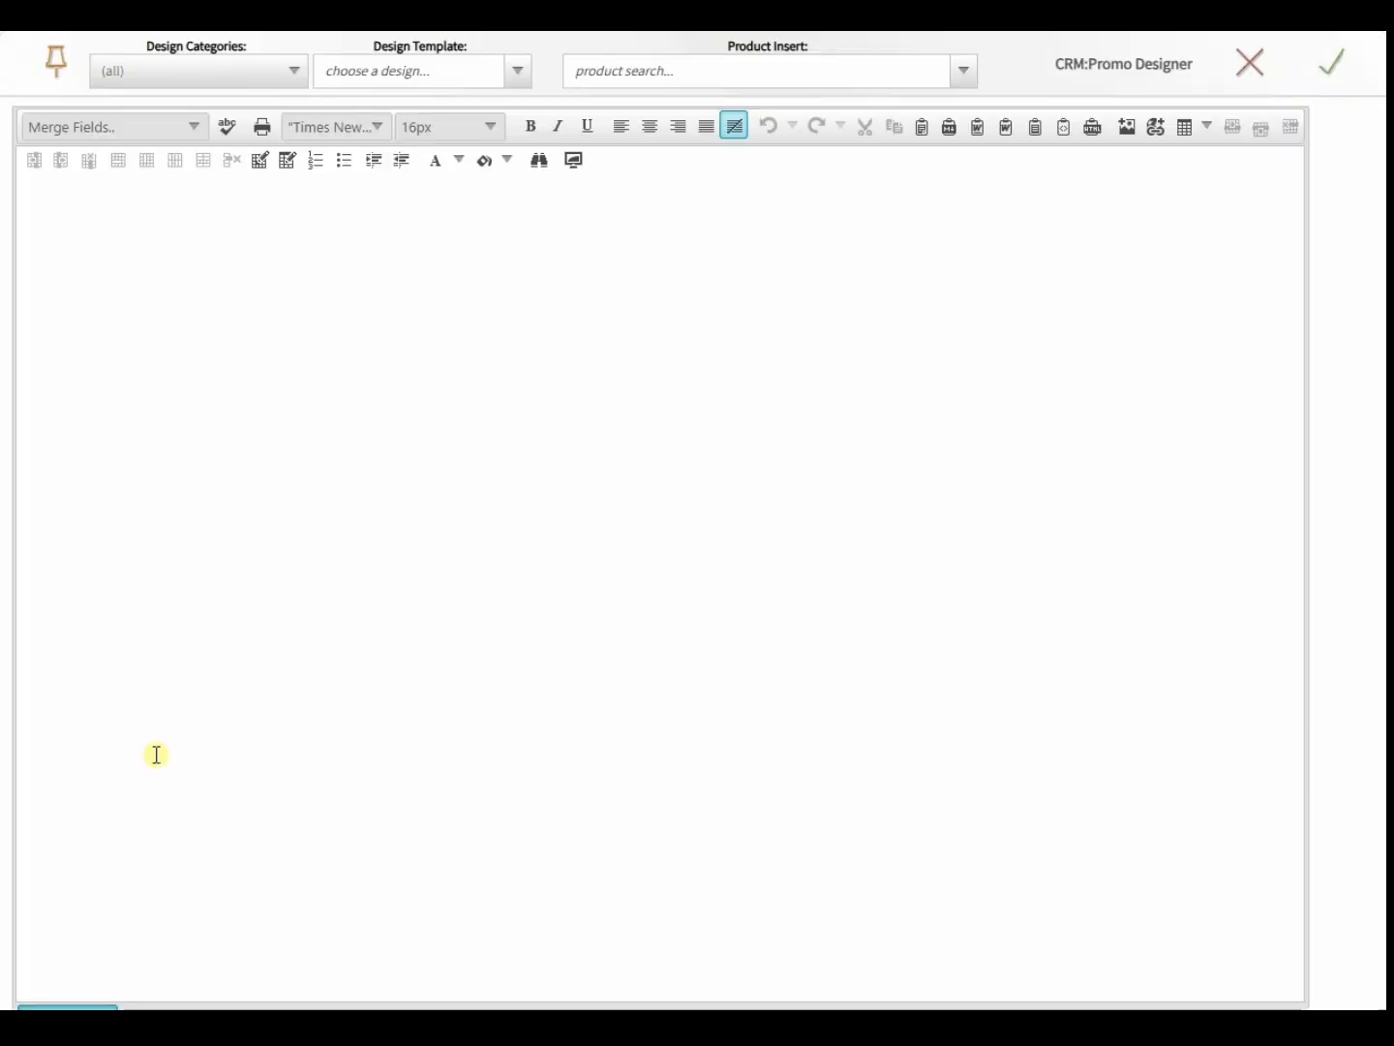
- Apply the 'Fall Into our Fall Savings' Promotion template, replacing the blank message body
left_click(204, 450)
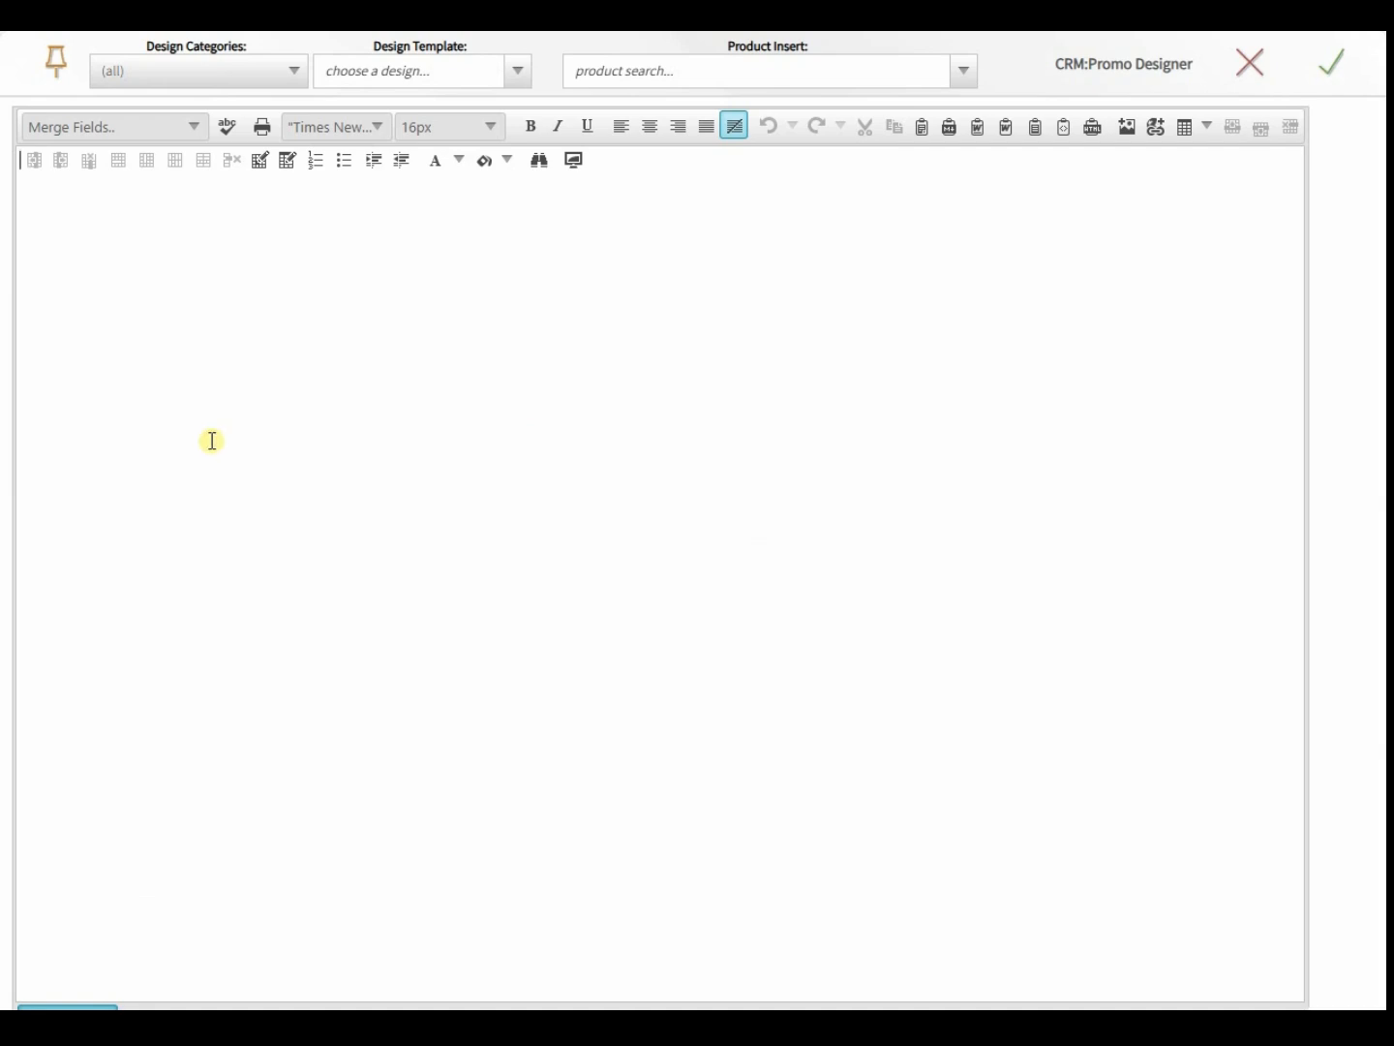
left_click(409, 78)
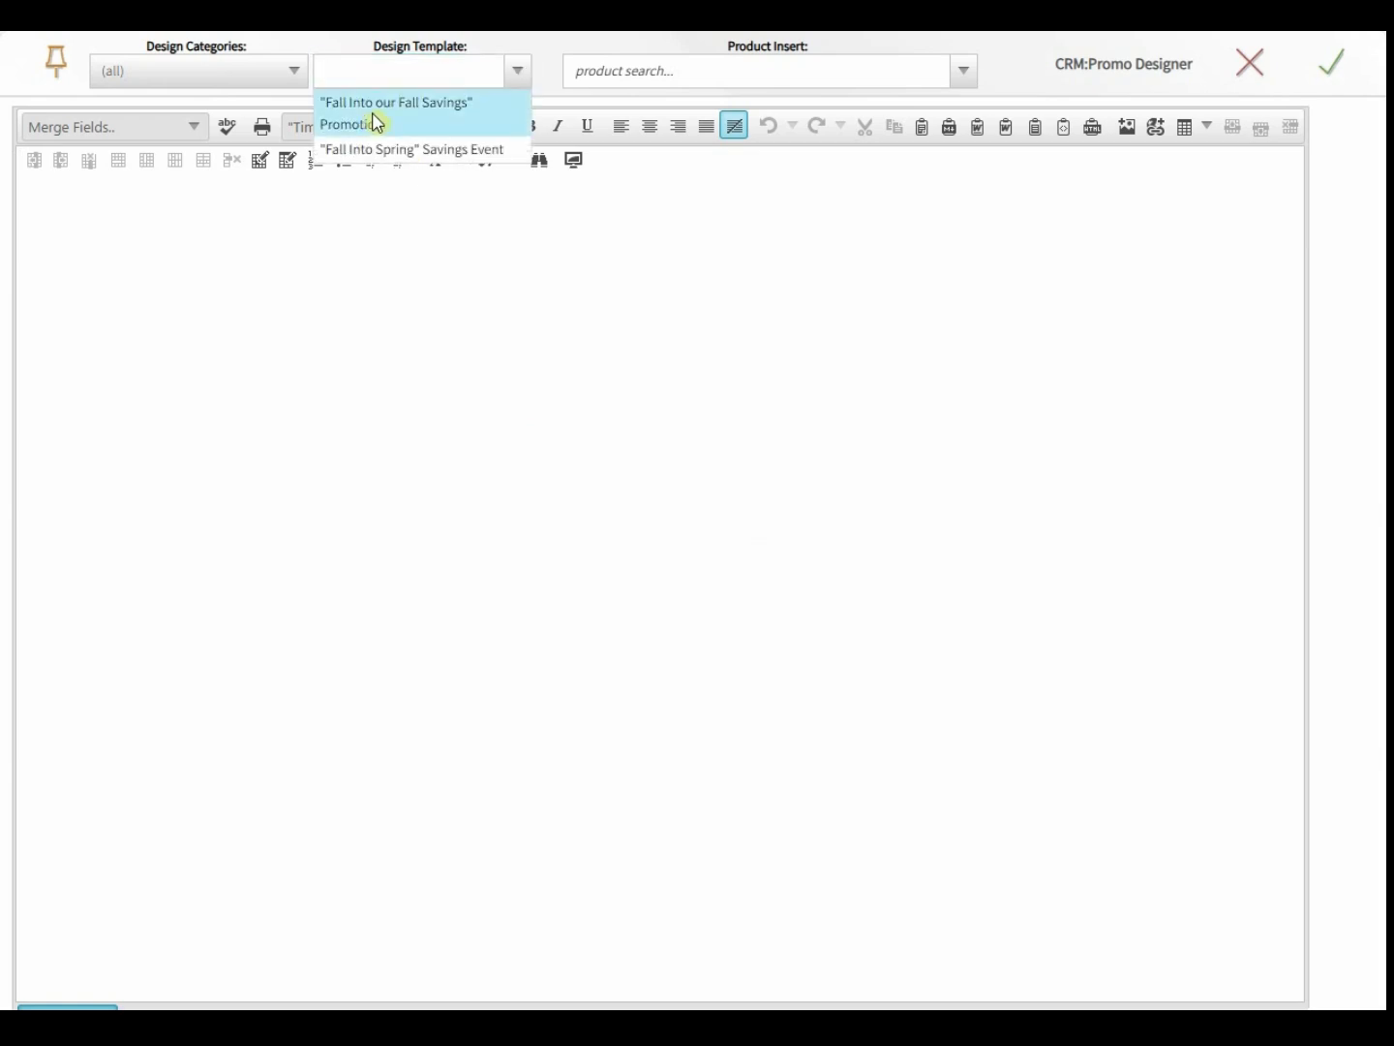
left_click(372, 118)
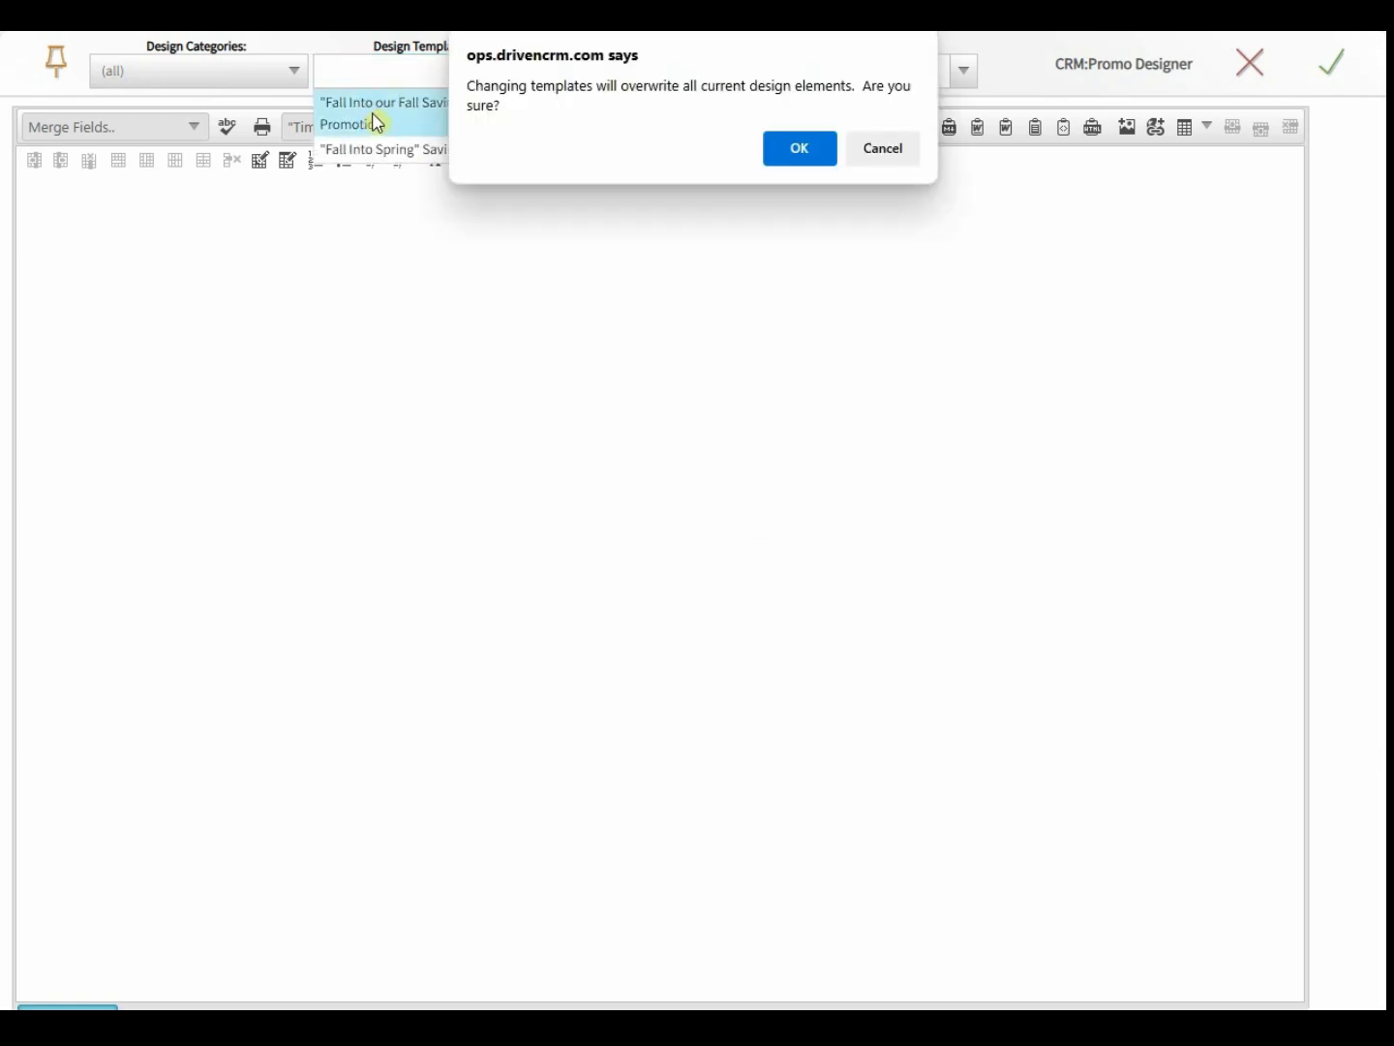
left_click(799, 150)
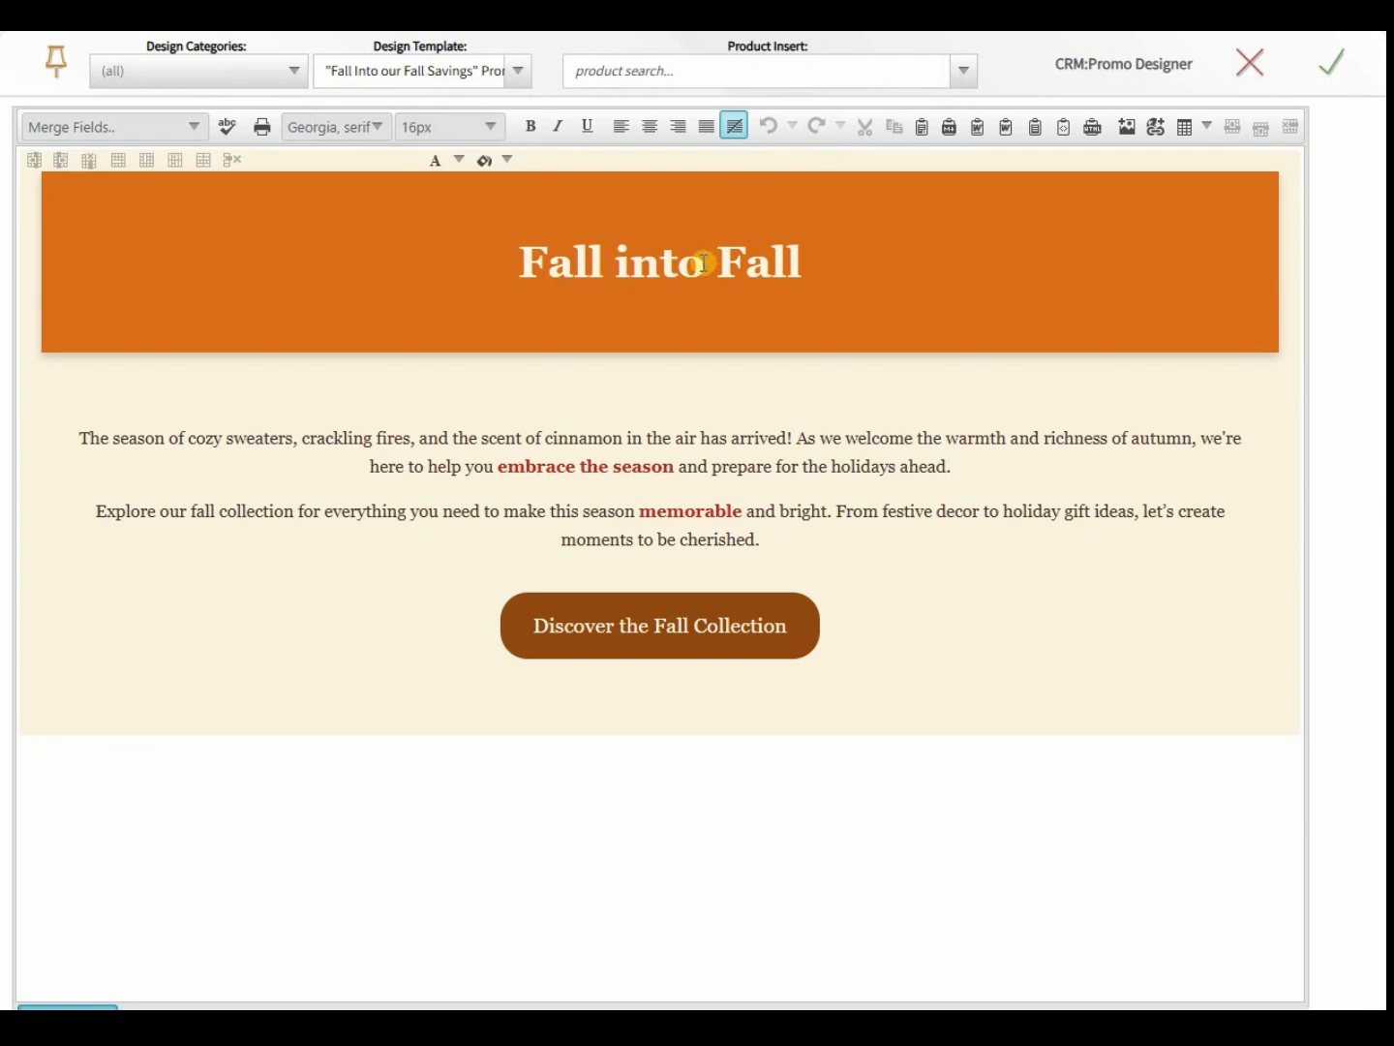
- Start the banner heading with the First Name merge field followed by ', Ready to Fall into our'
left_click(519, 262)
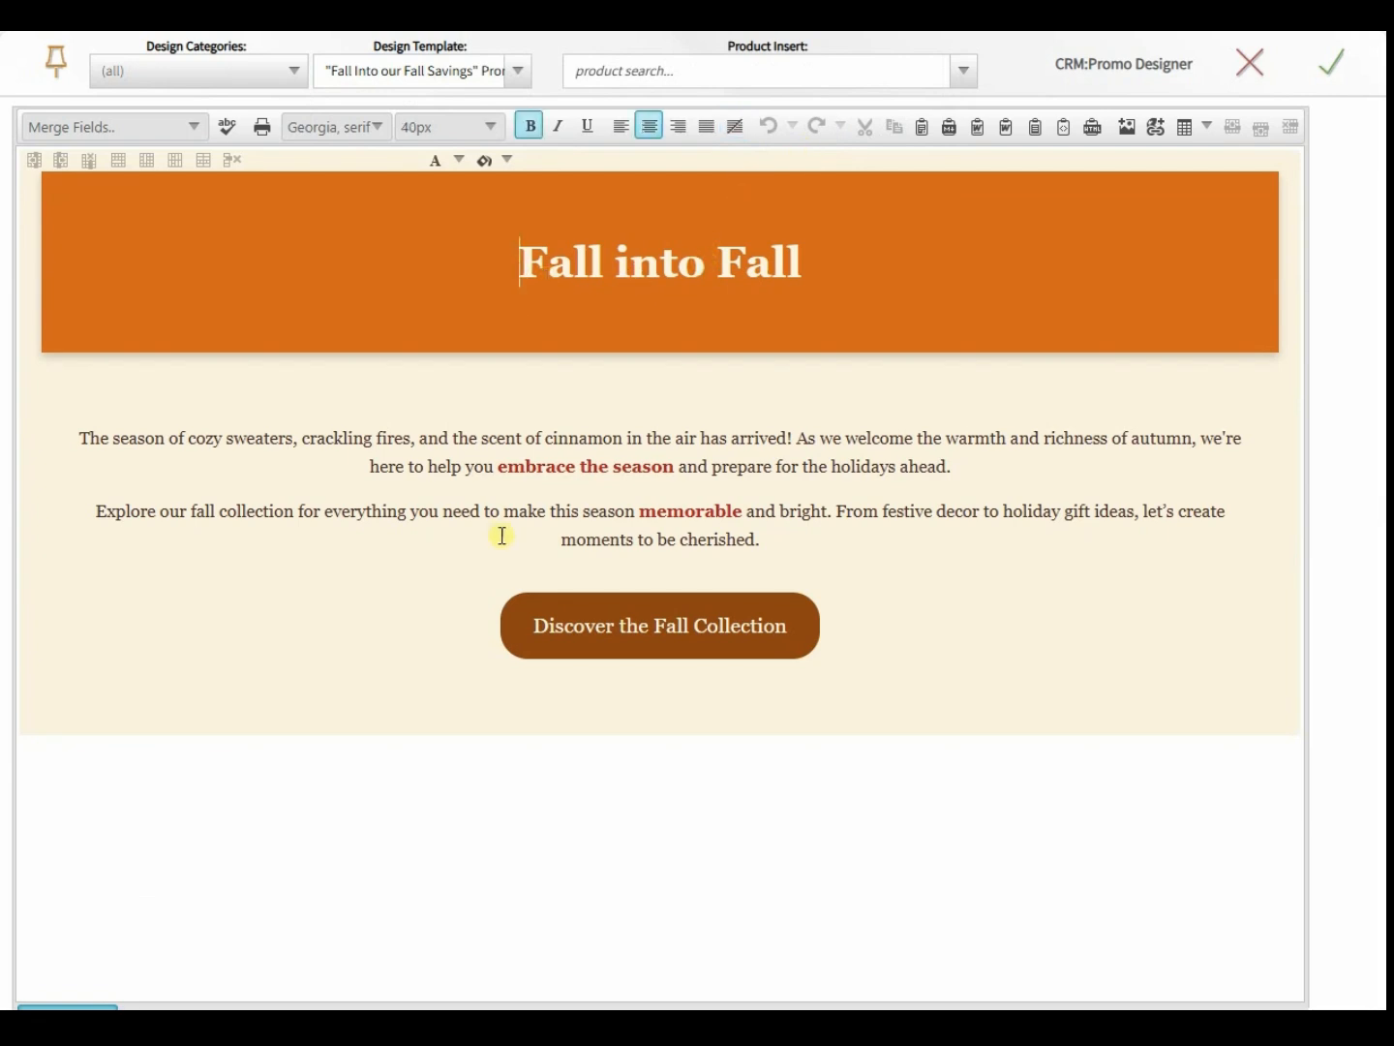
type("Hey")
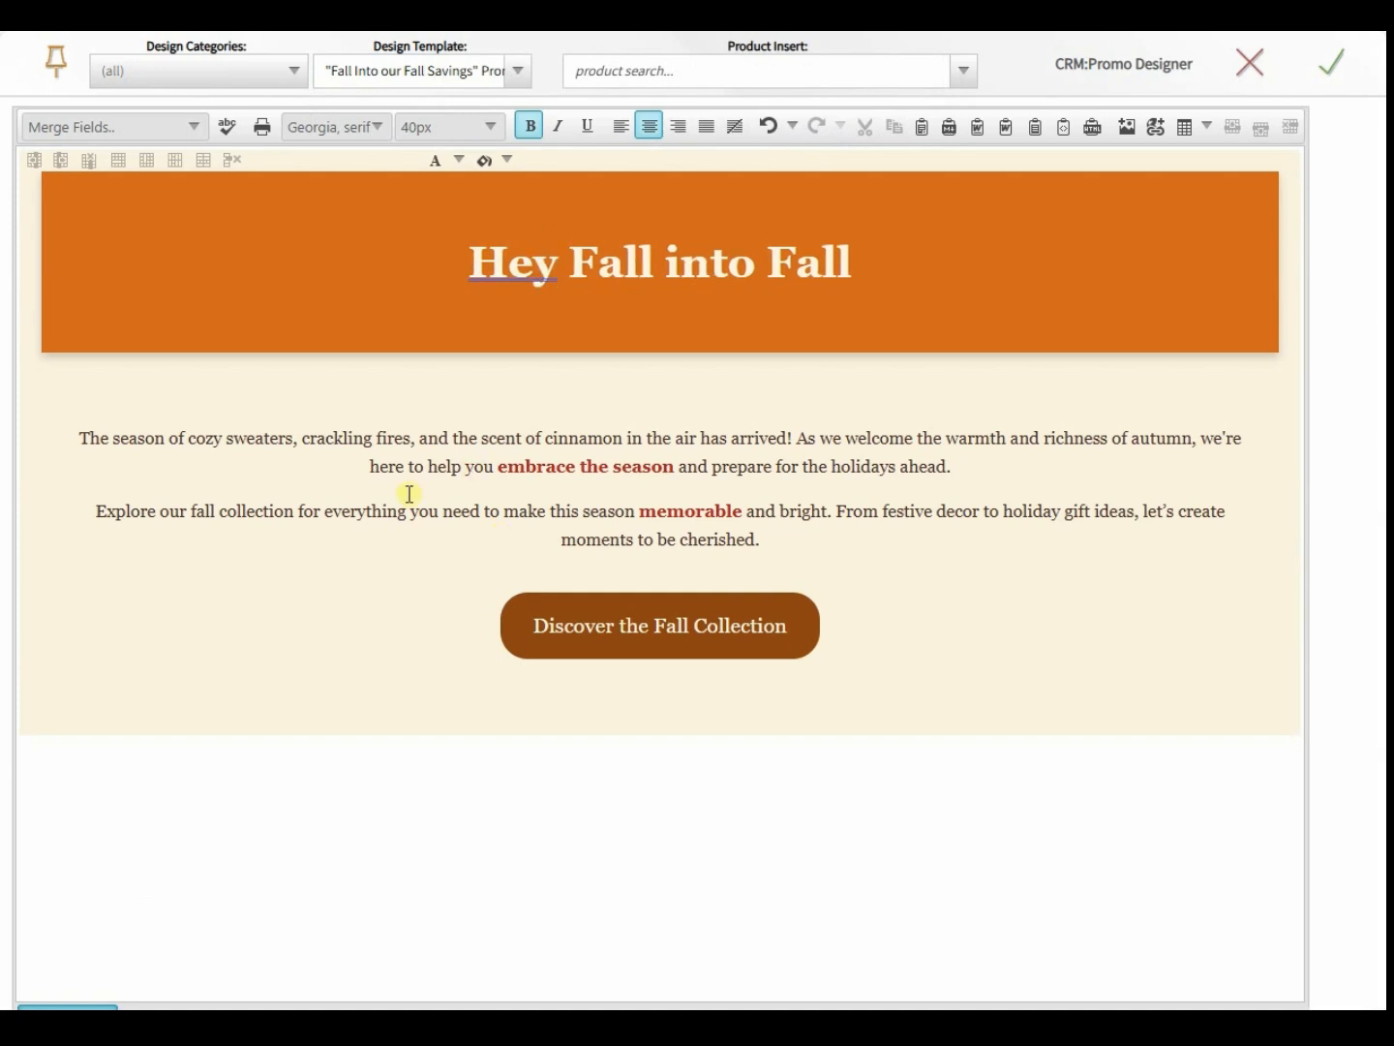
left_click(194, 129)
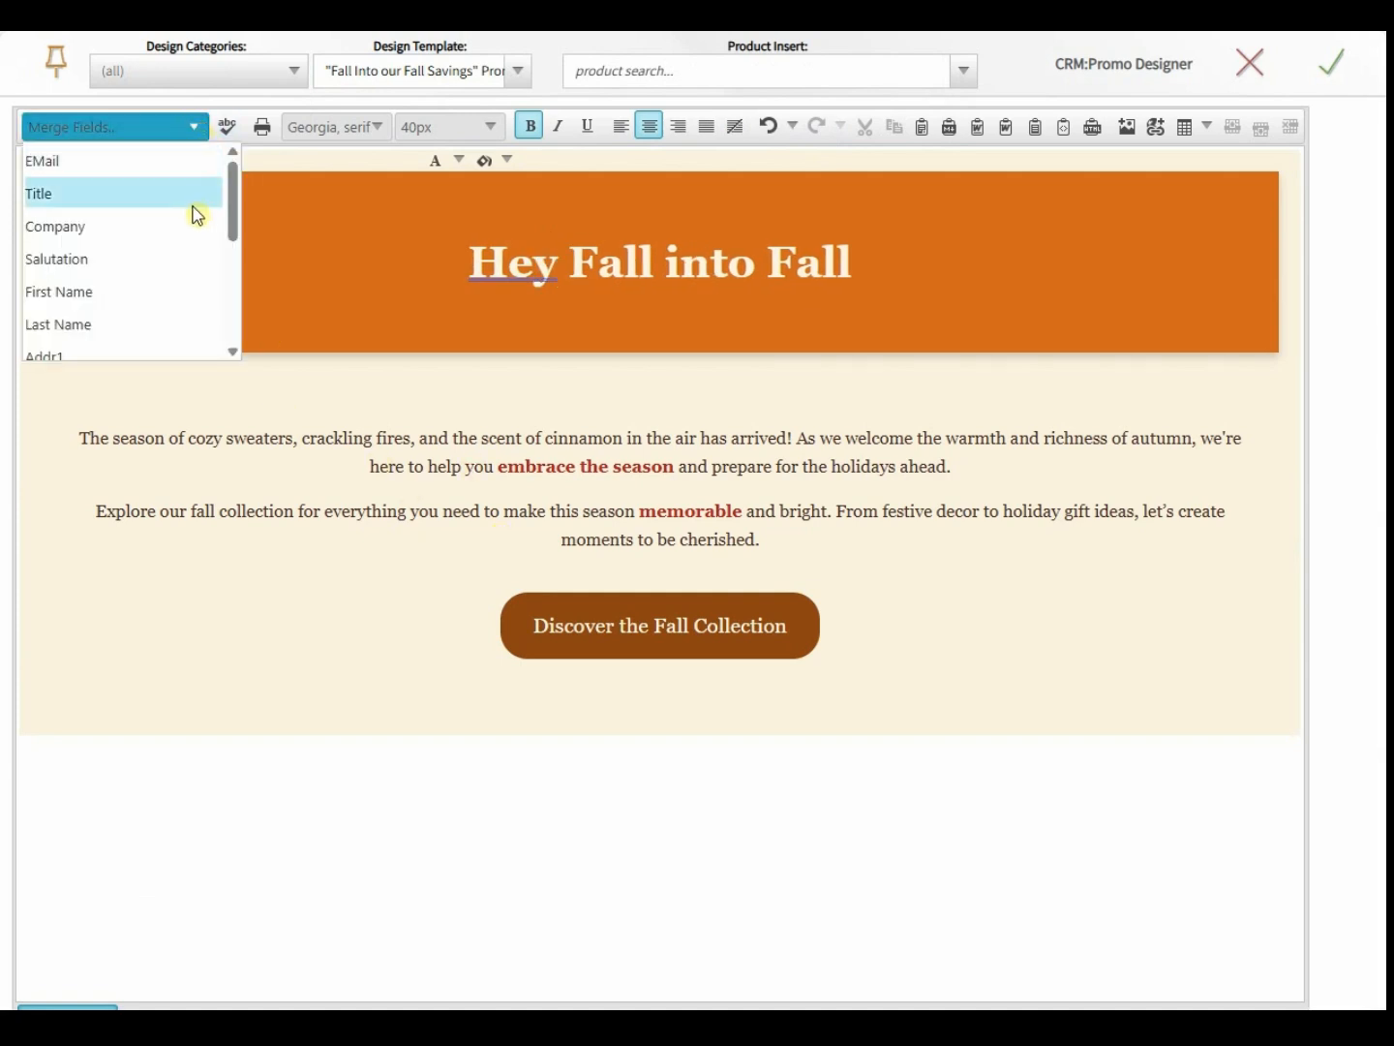
scroll(199, 272, "down", 2)
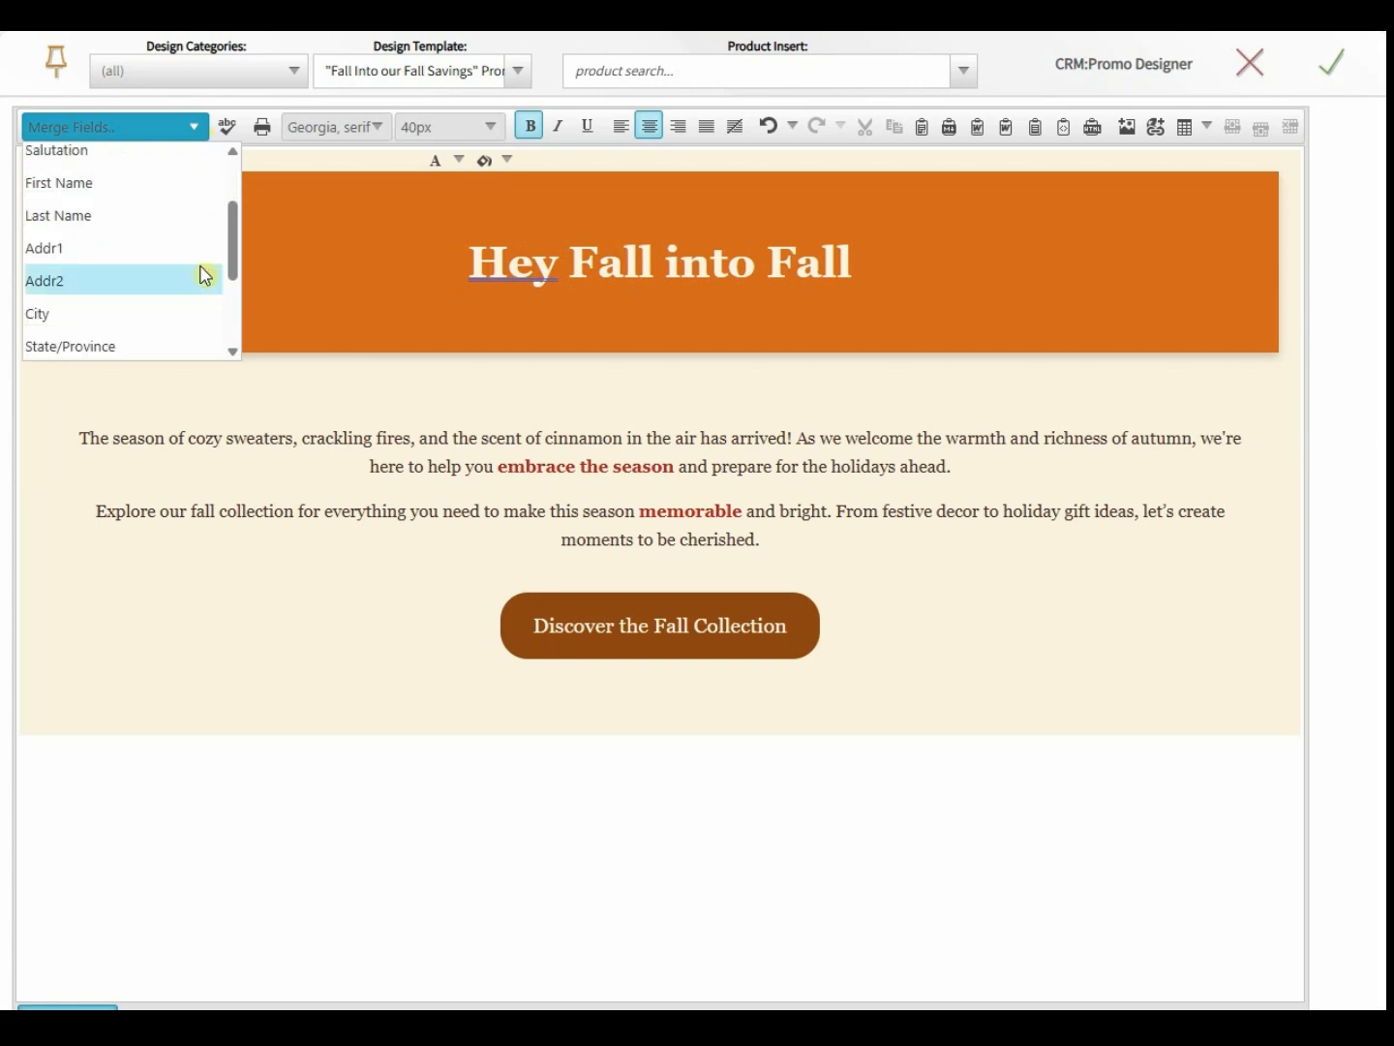
scroll(208, 266, "down", 2)
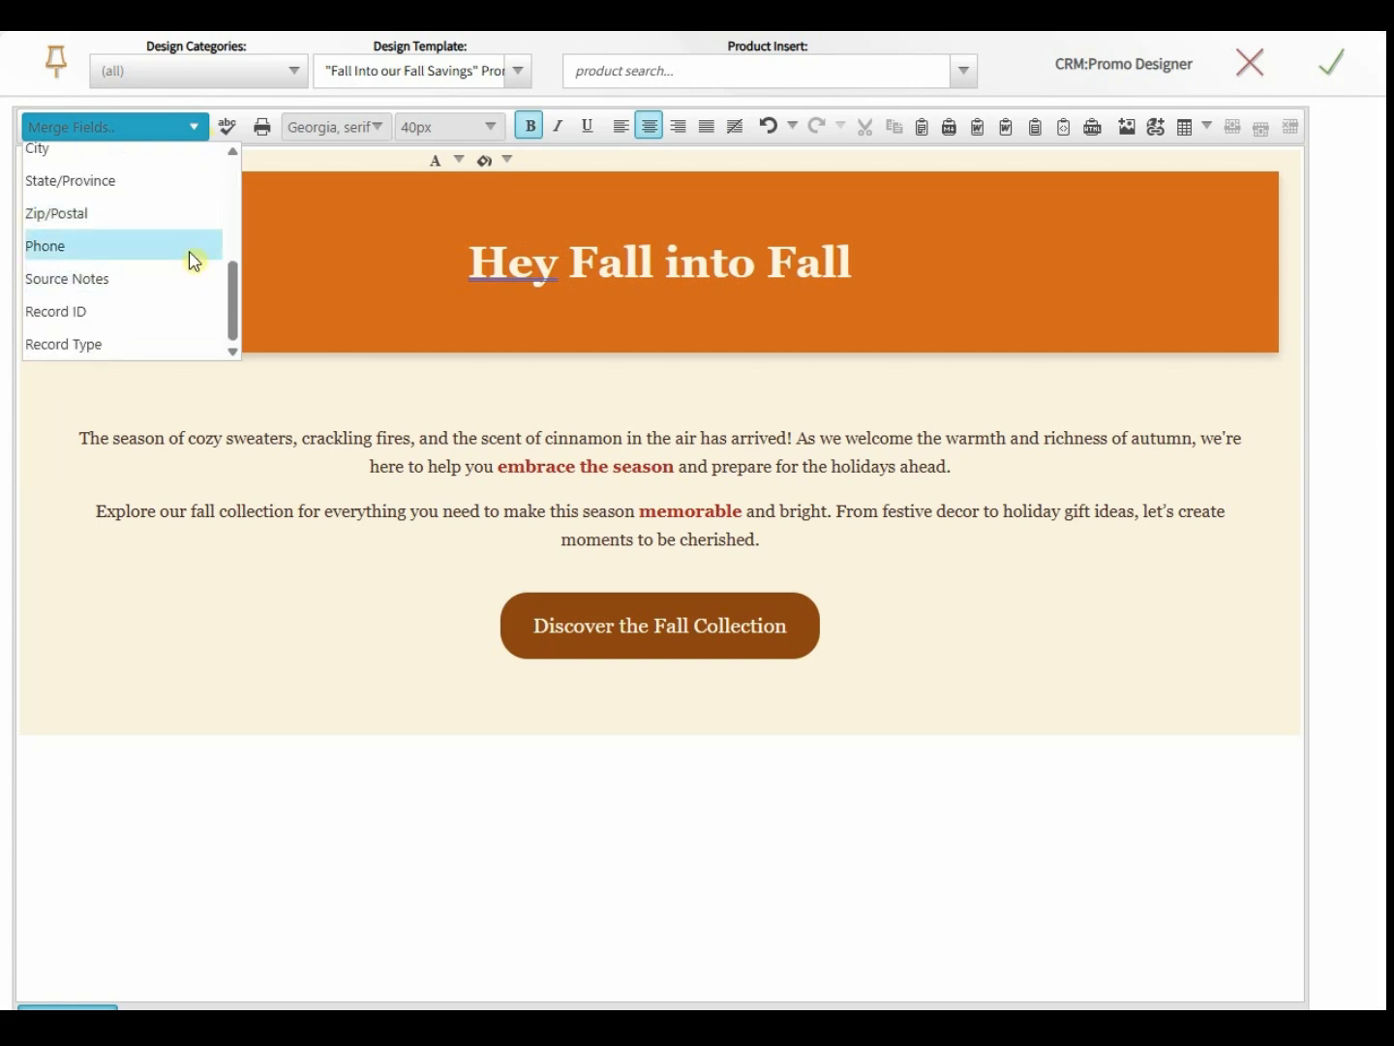
scroll(190, 259, "up", 3)
scroll(140, 236, "up", 3)
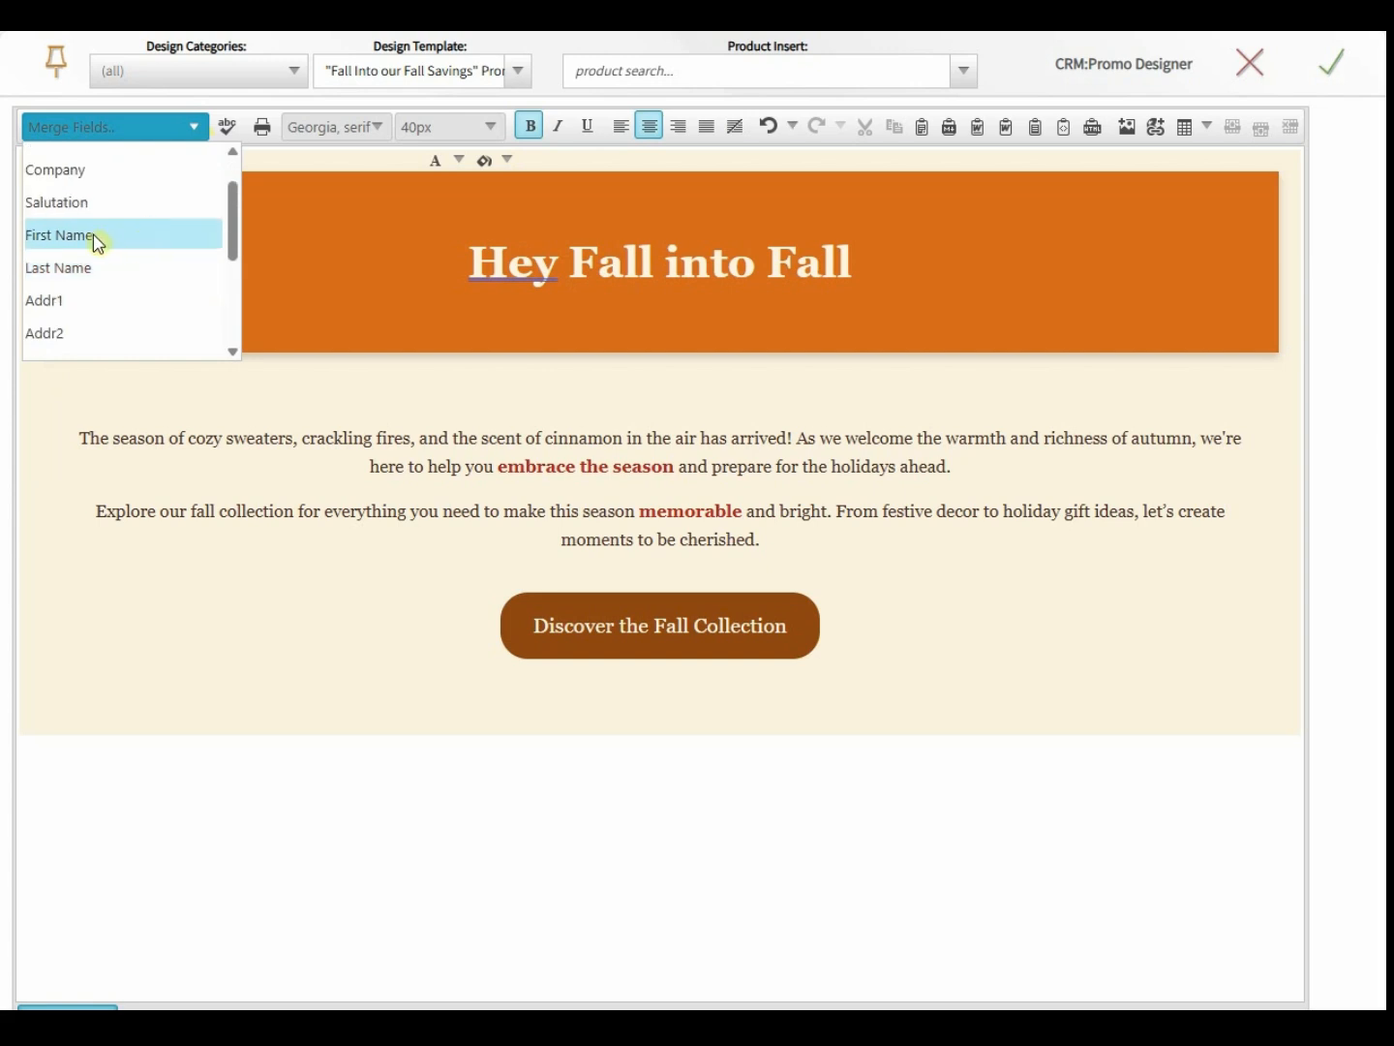
left_click(93, 234)
type(", ")
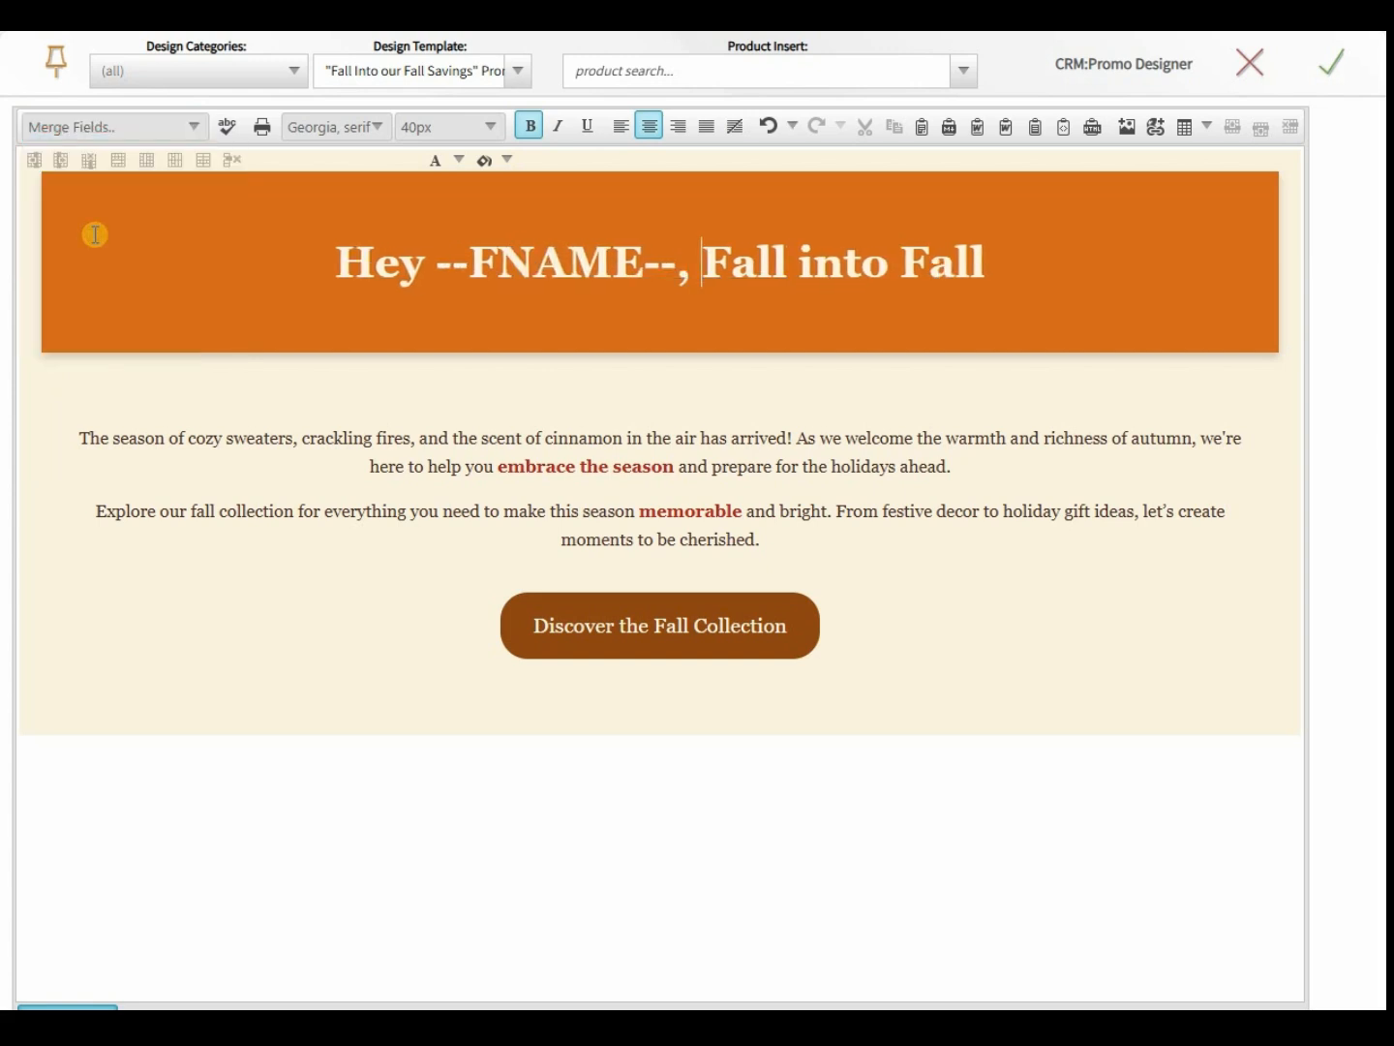
type("Ready to Fall int")
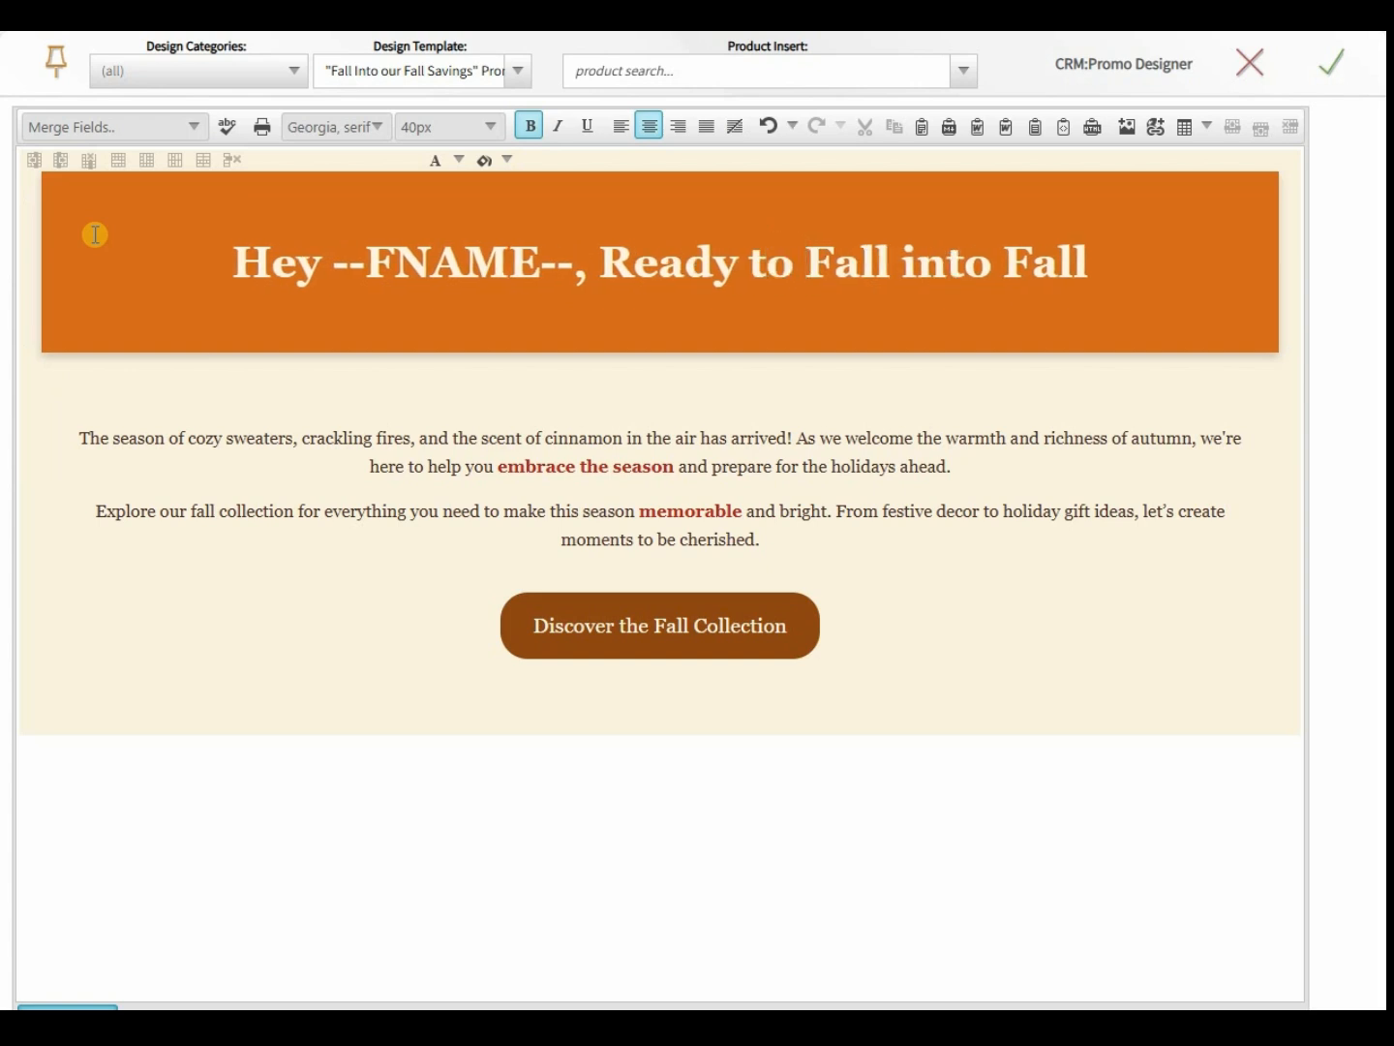
type("o our")
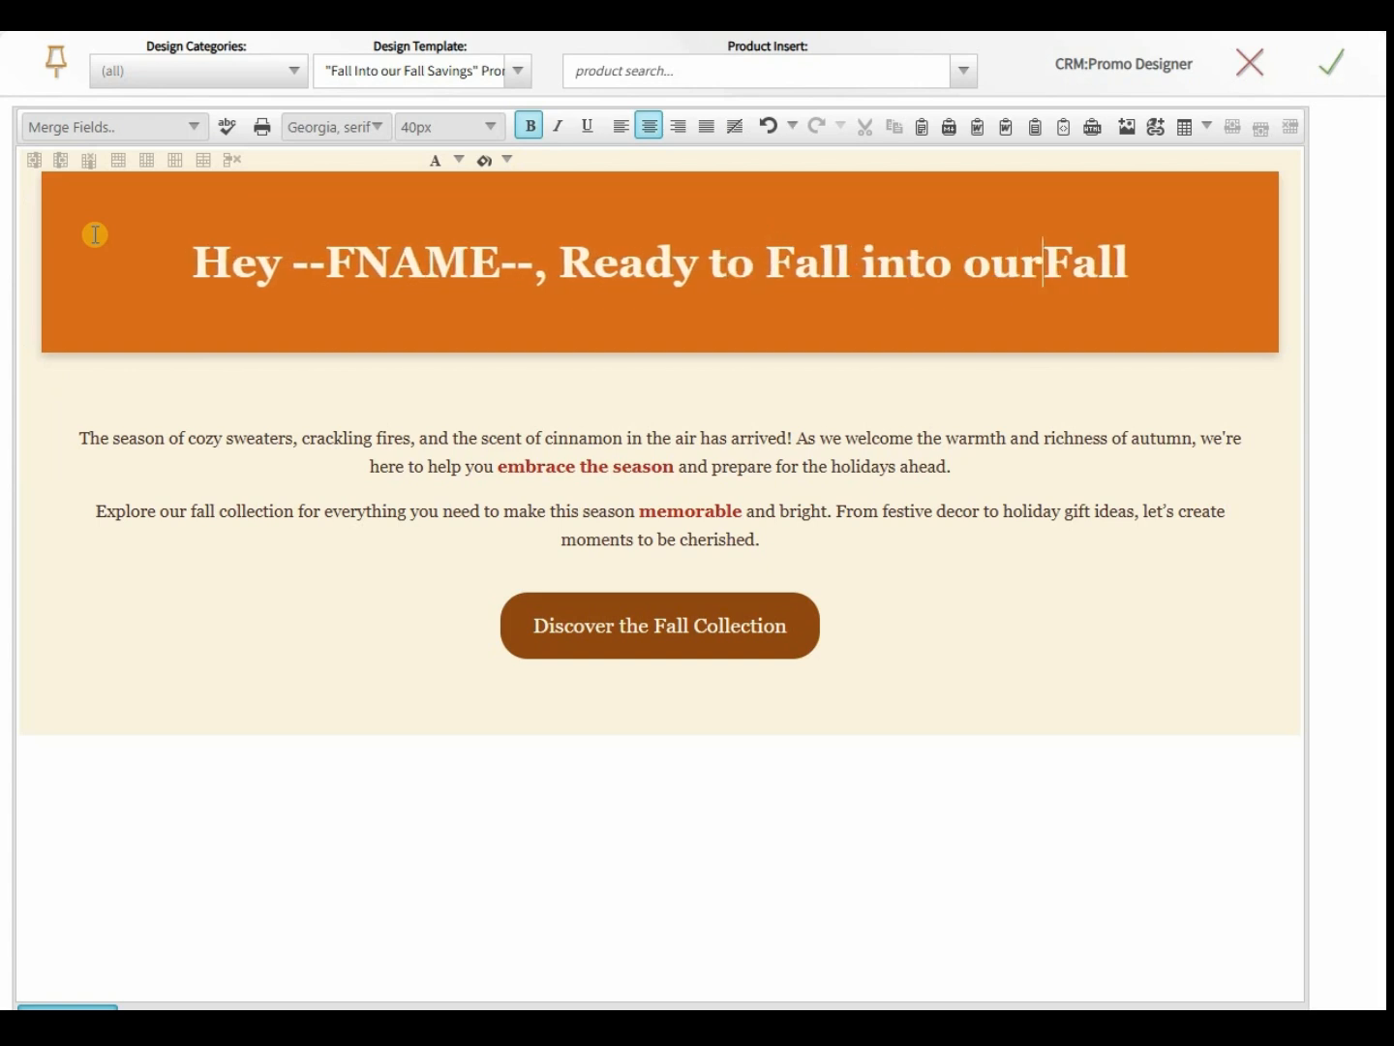
- Finish the heading with 'savings?' and remove the leading word 'Hey'
key("End")
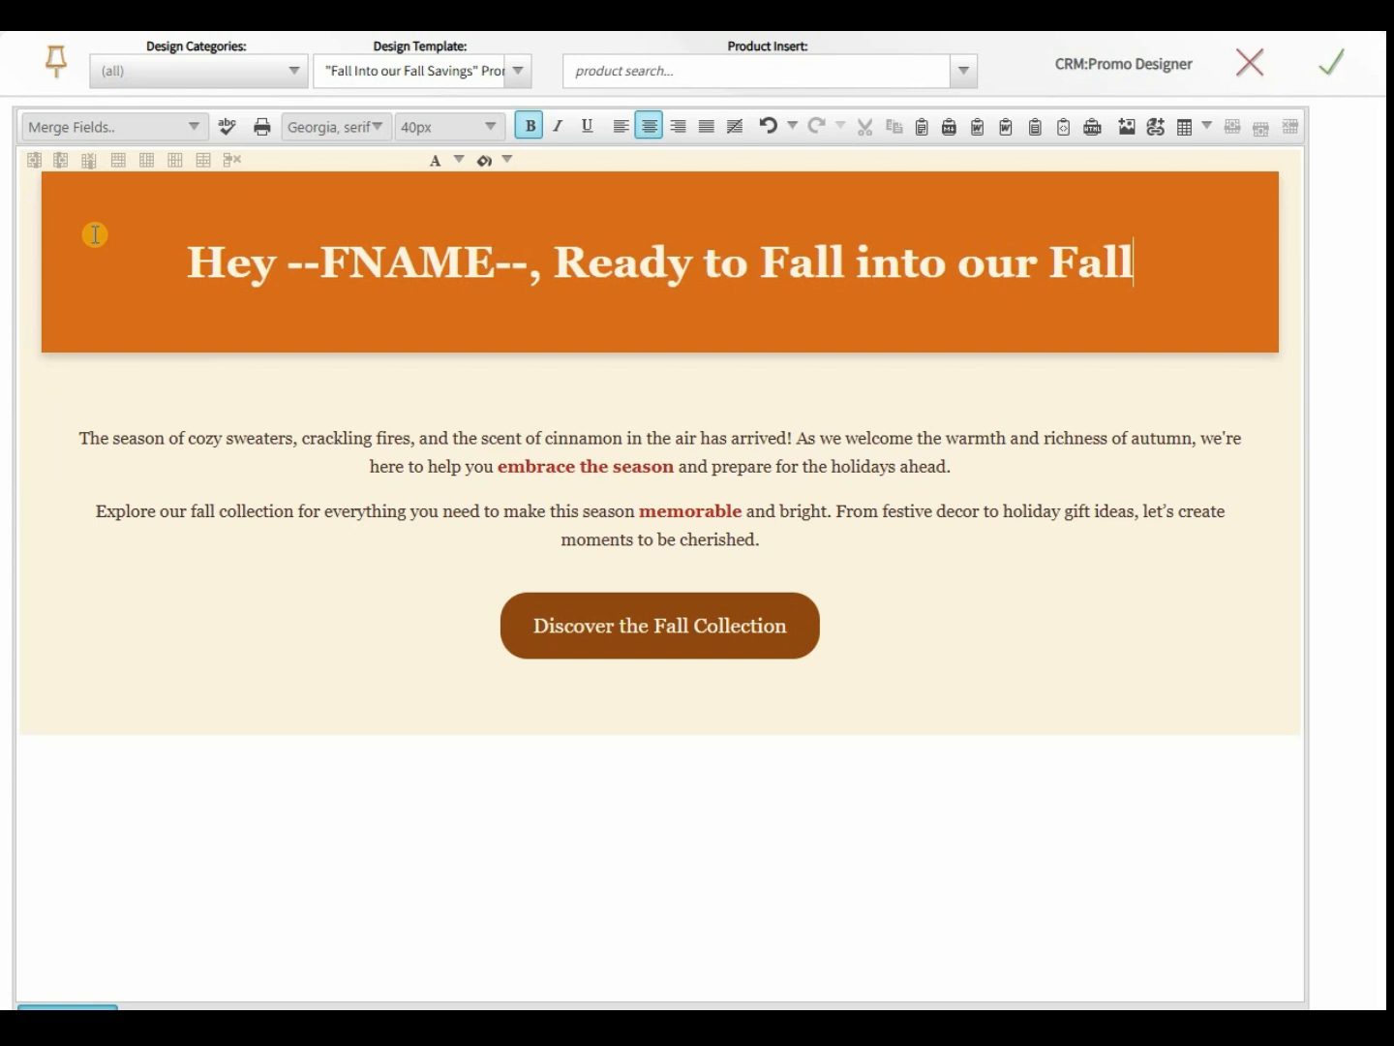
type("savings?")
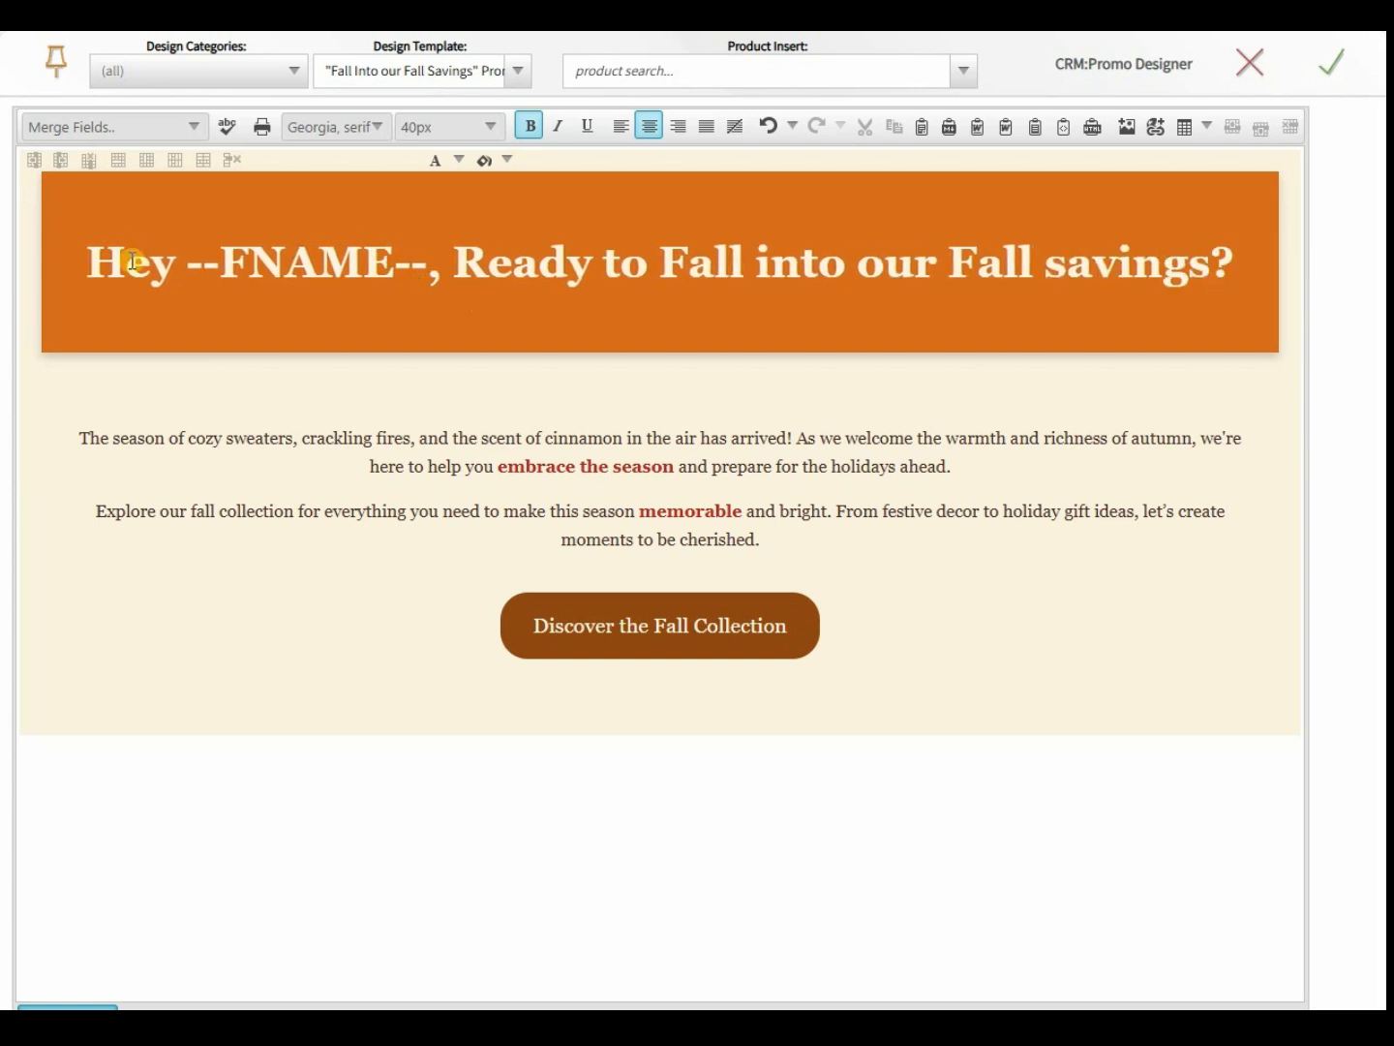
double_click(132, 262)
key("BackSpace")
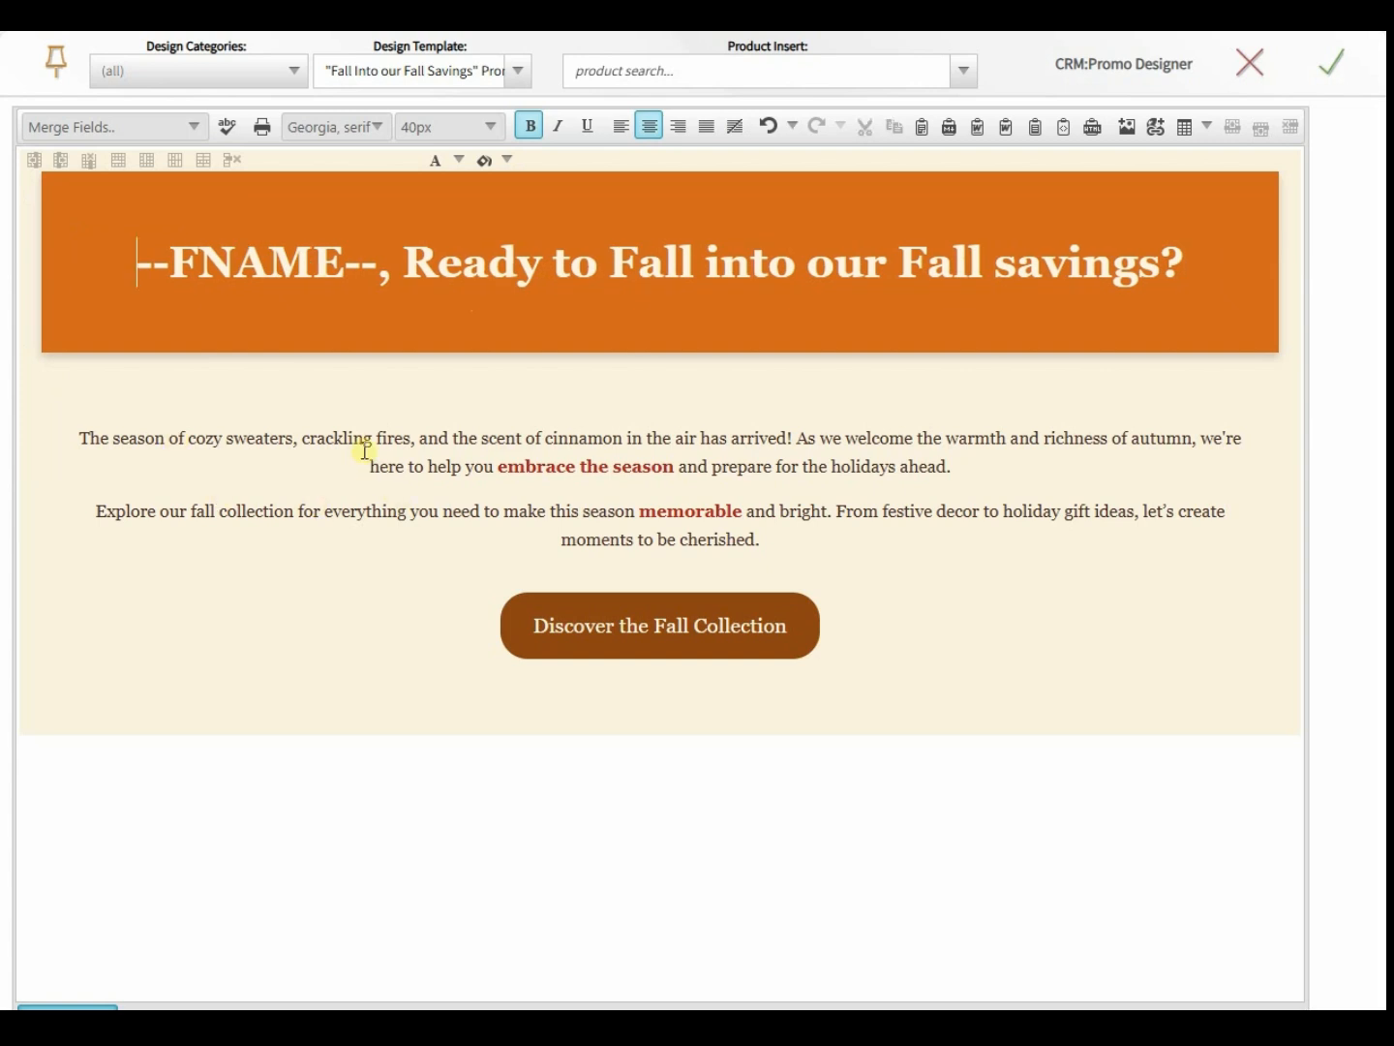
left_click(406, 475)
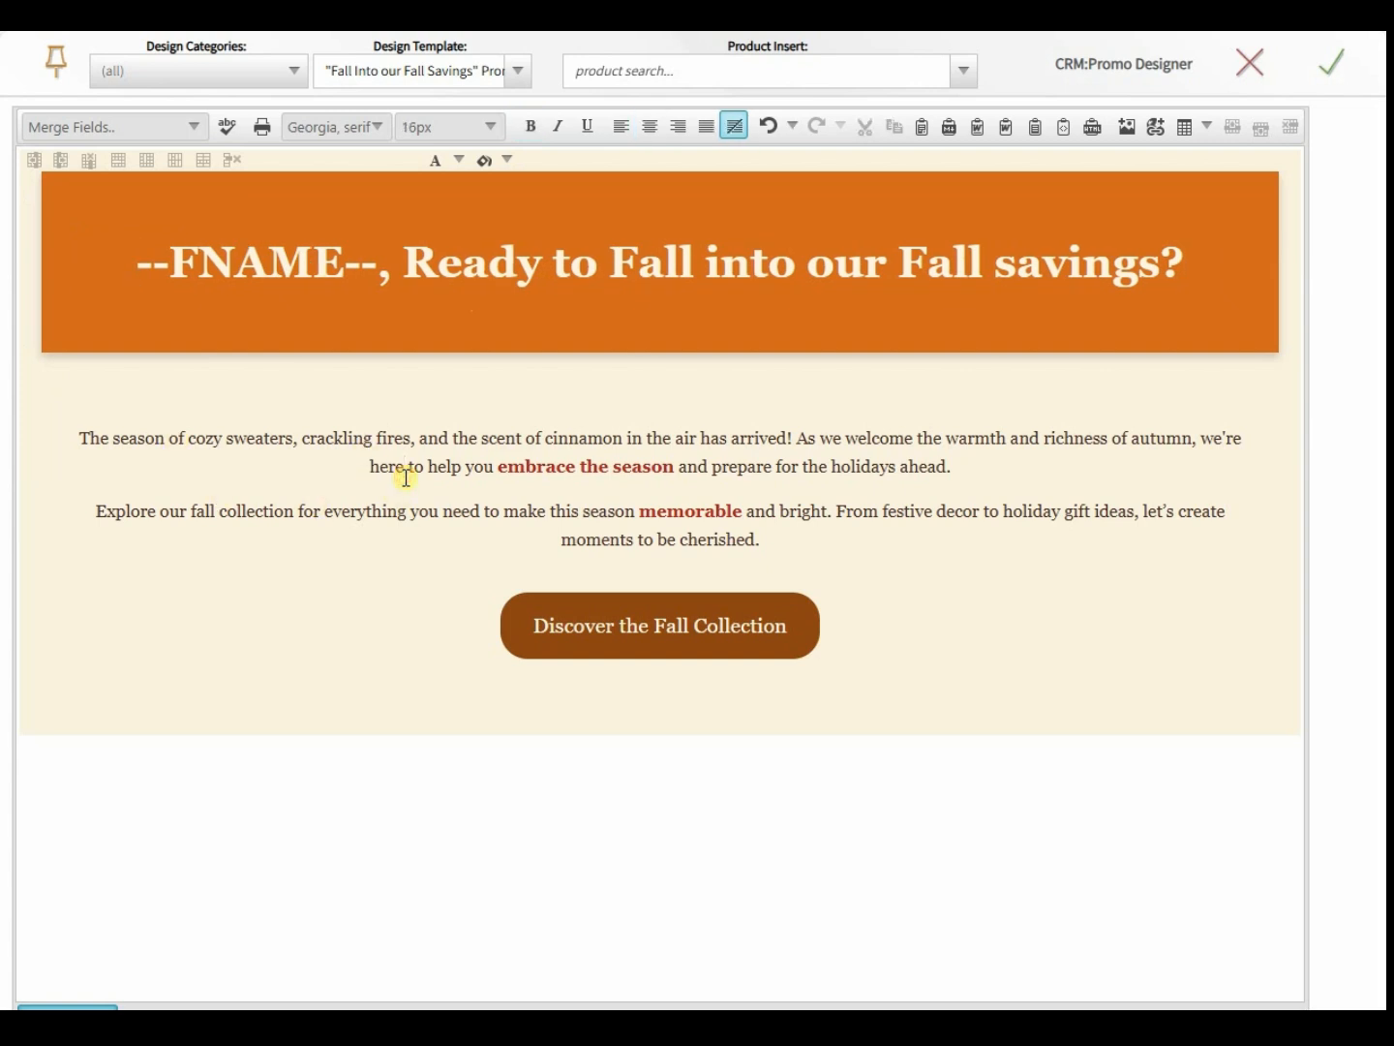
left_click(696, 407)
- Add a blank line after the first body paragraph and insert the EX-001 Example Product block
left_click(660, 437)
left_click(81, 438)
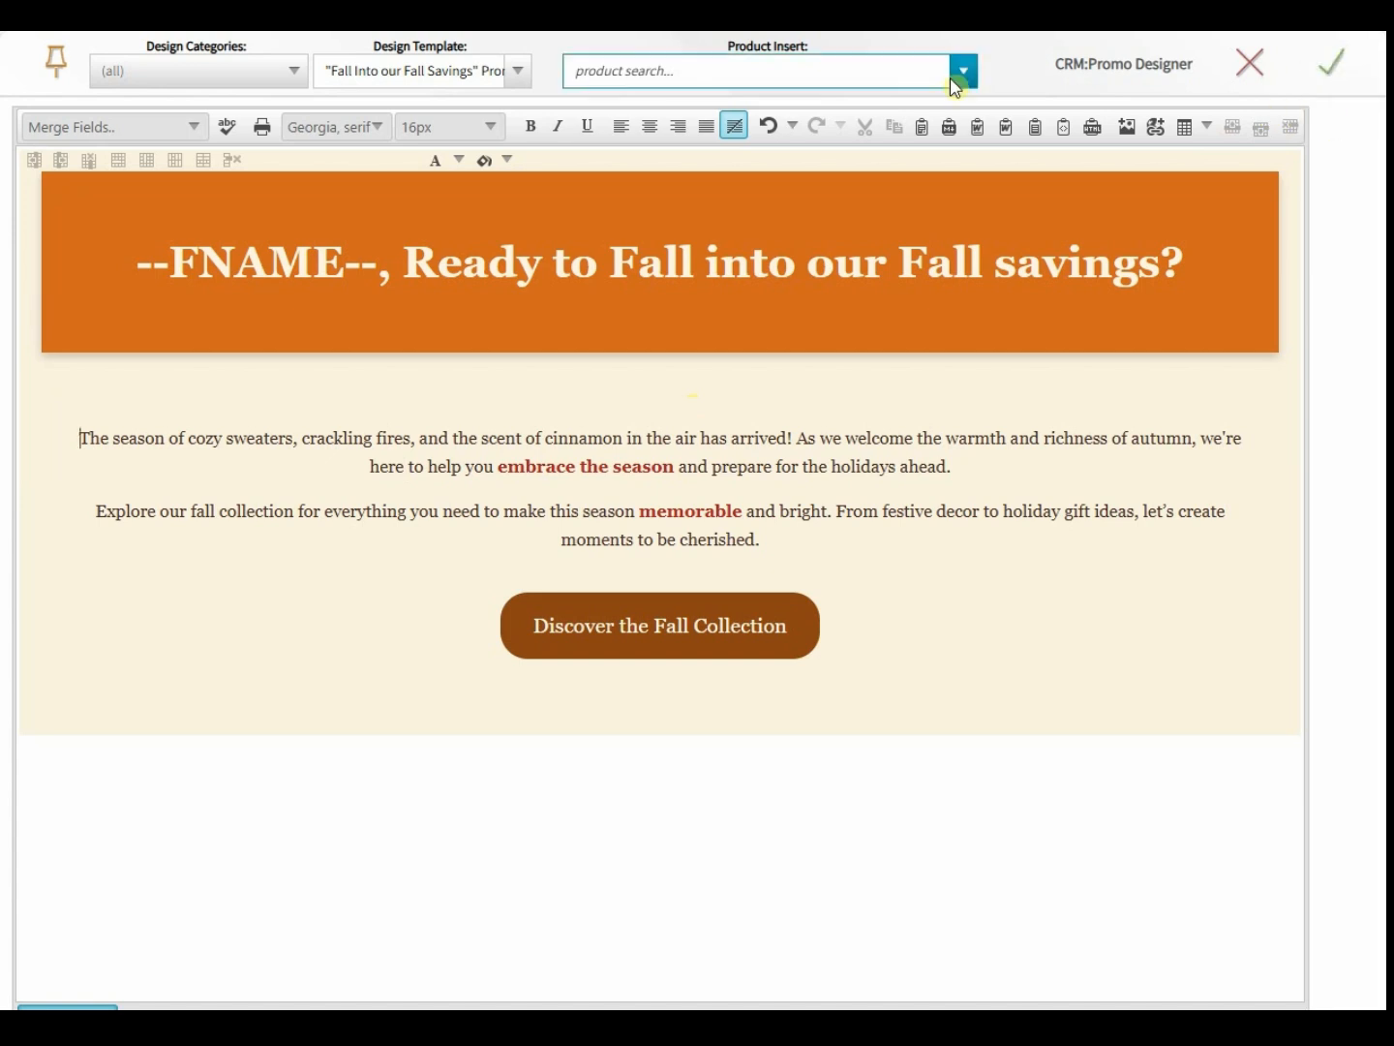
left_click(841, 396)
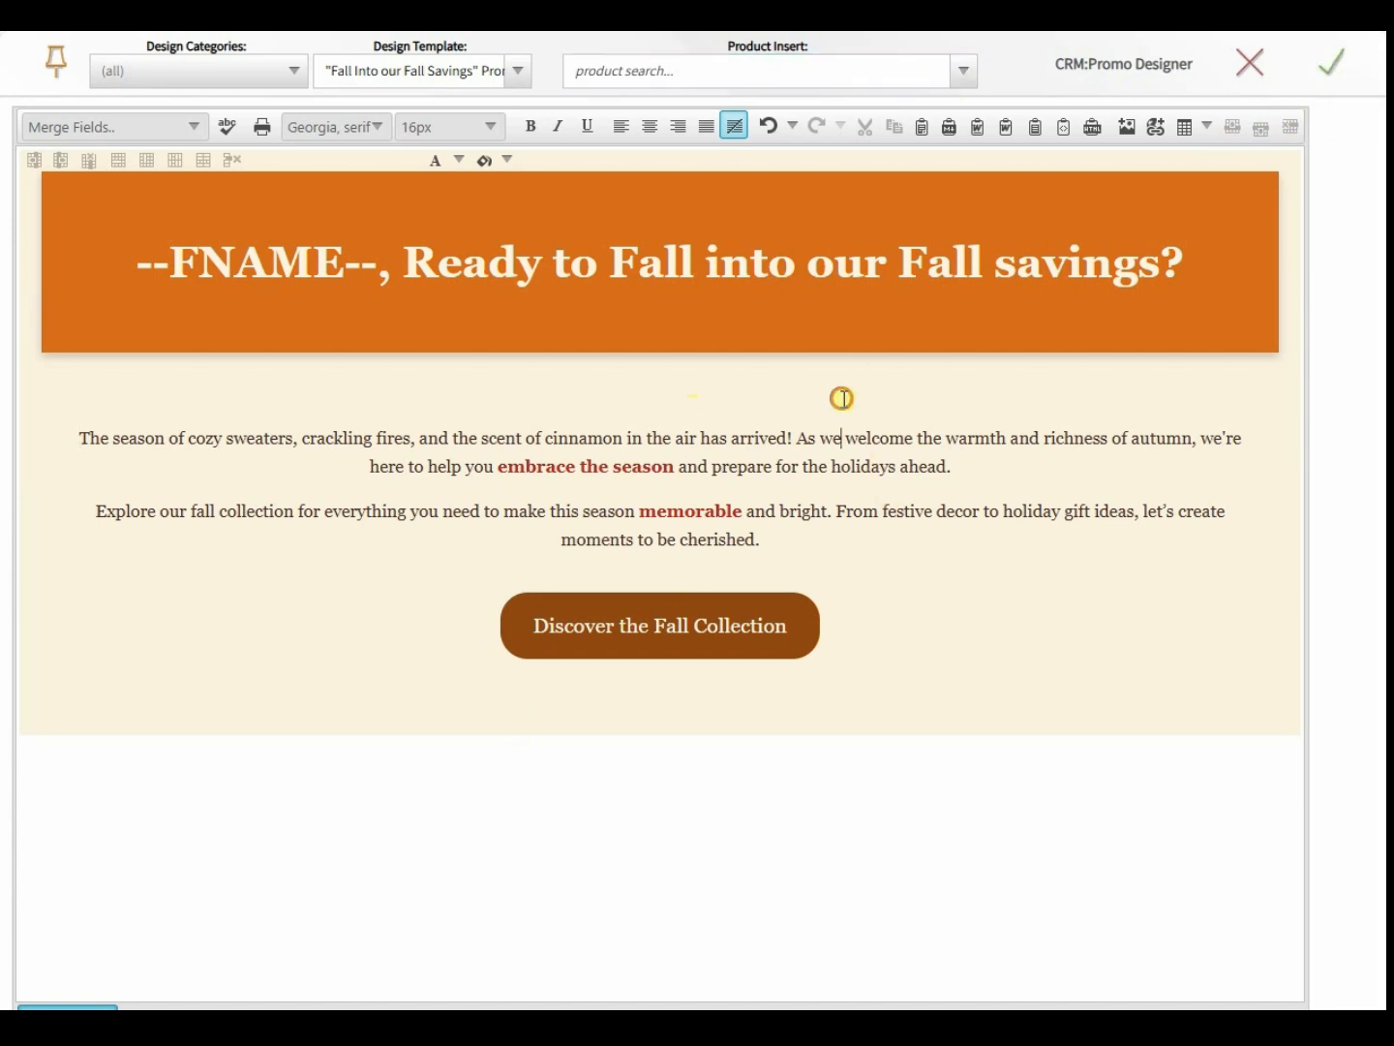
key("Down")
key("Home")
key("Return")
key("Up")
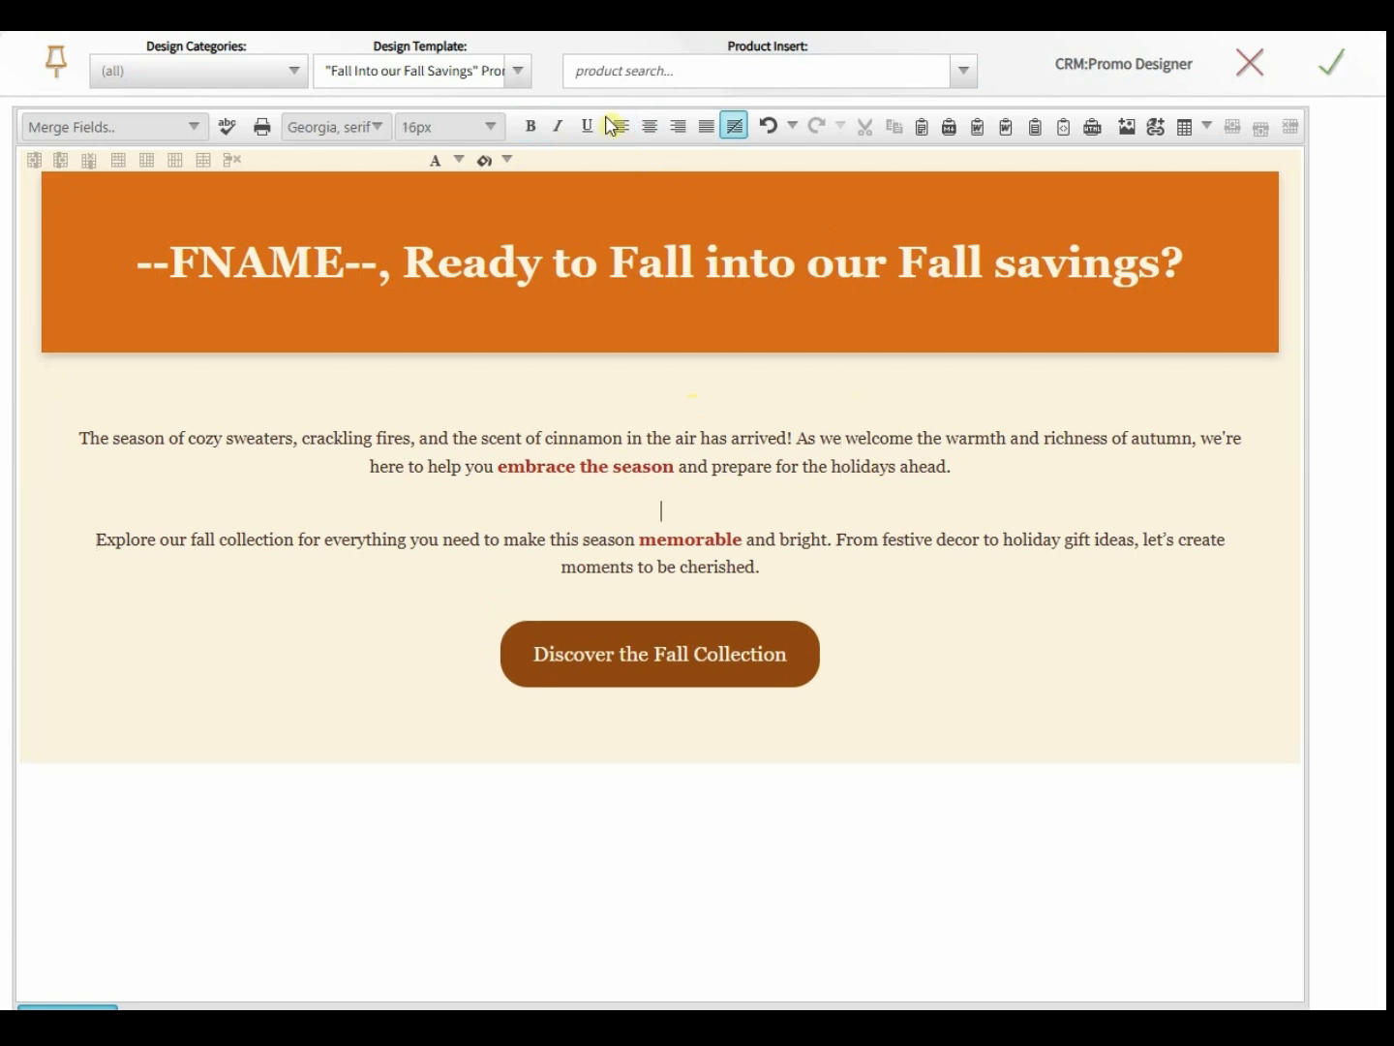
left_click(610, 71)
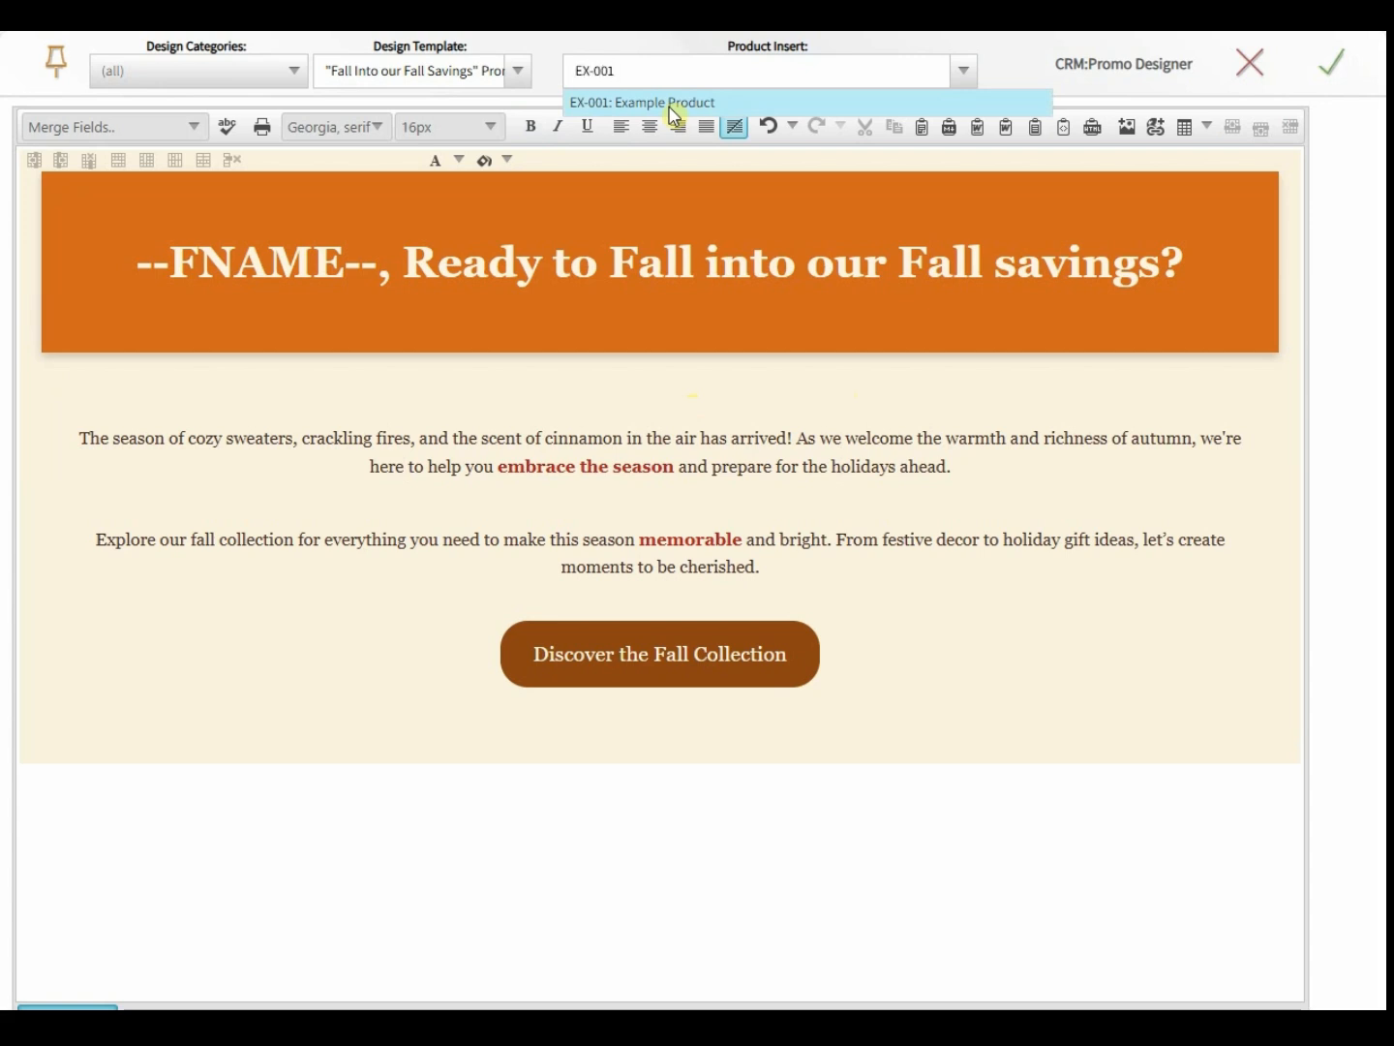
left_click(631, 103)
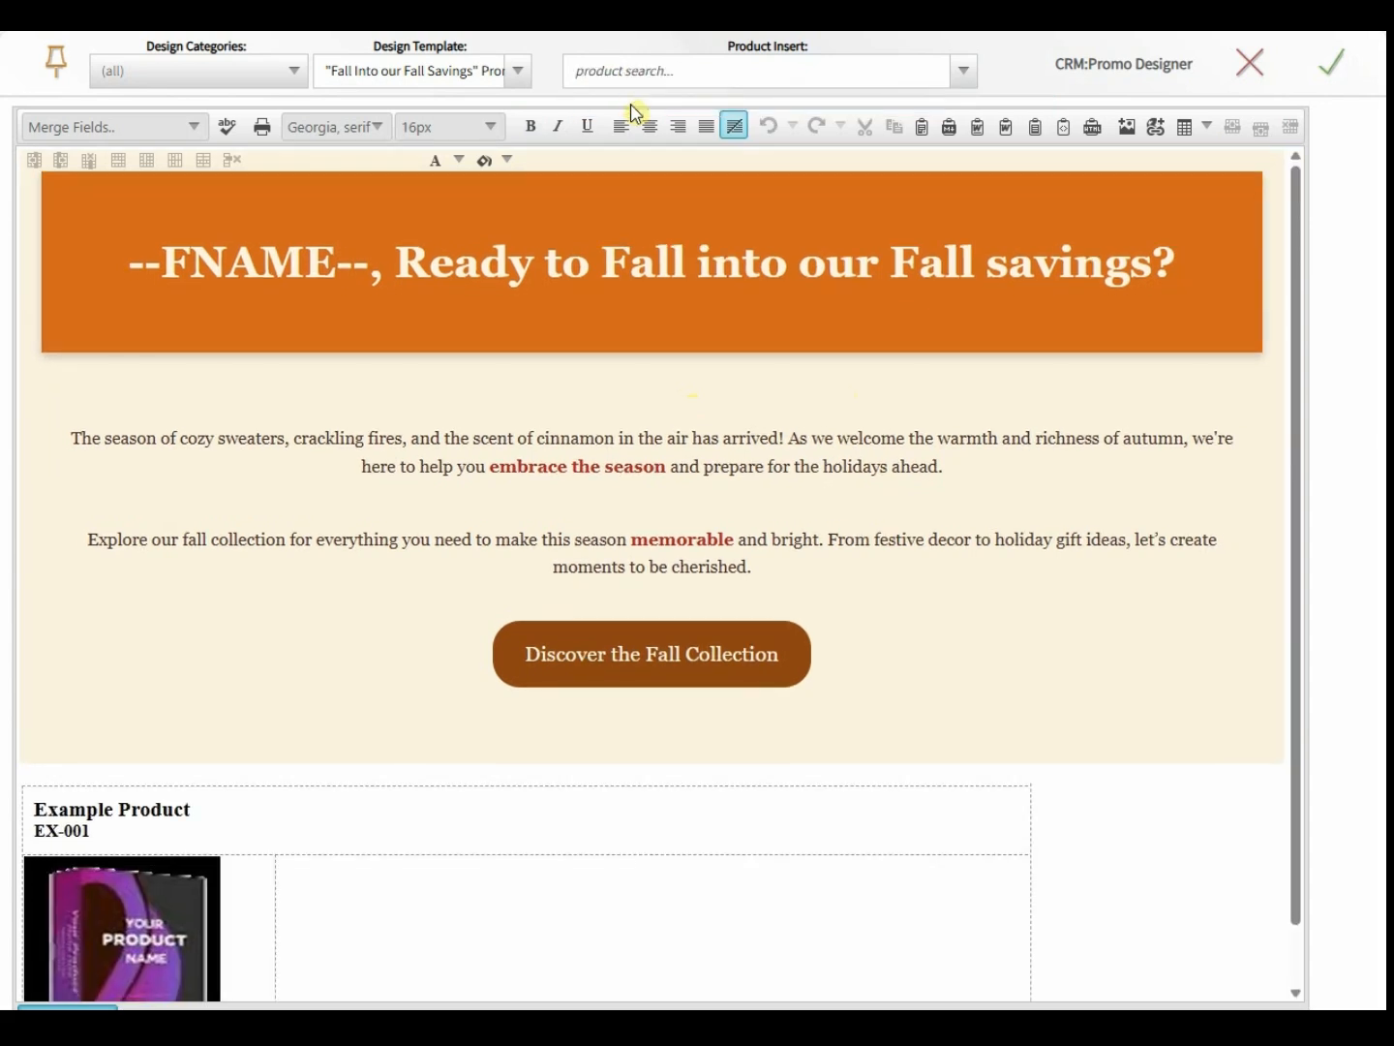
- Retitle the product block 'Our Great Product' and add its description text ending 'Click here to order.'
left_click(165, 821)
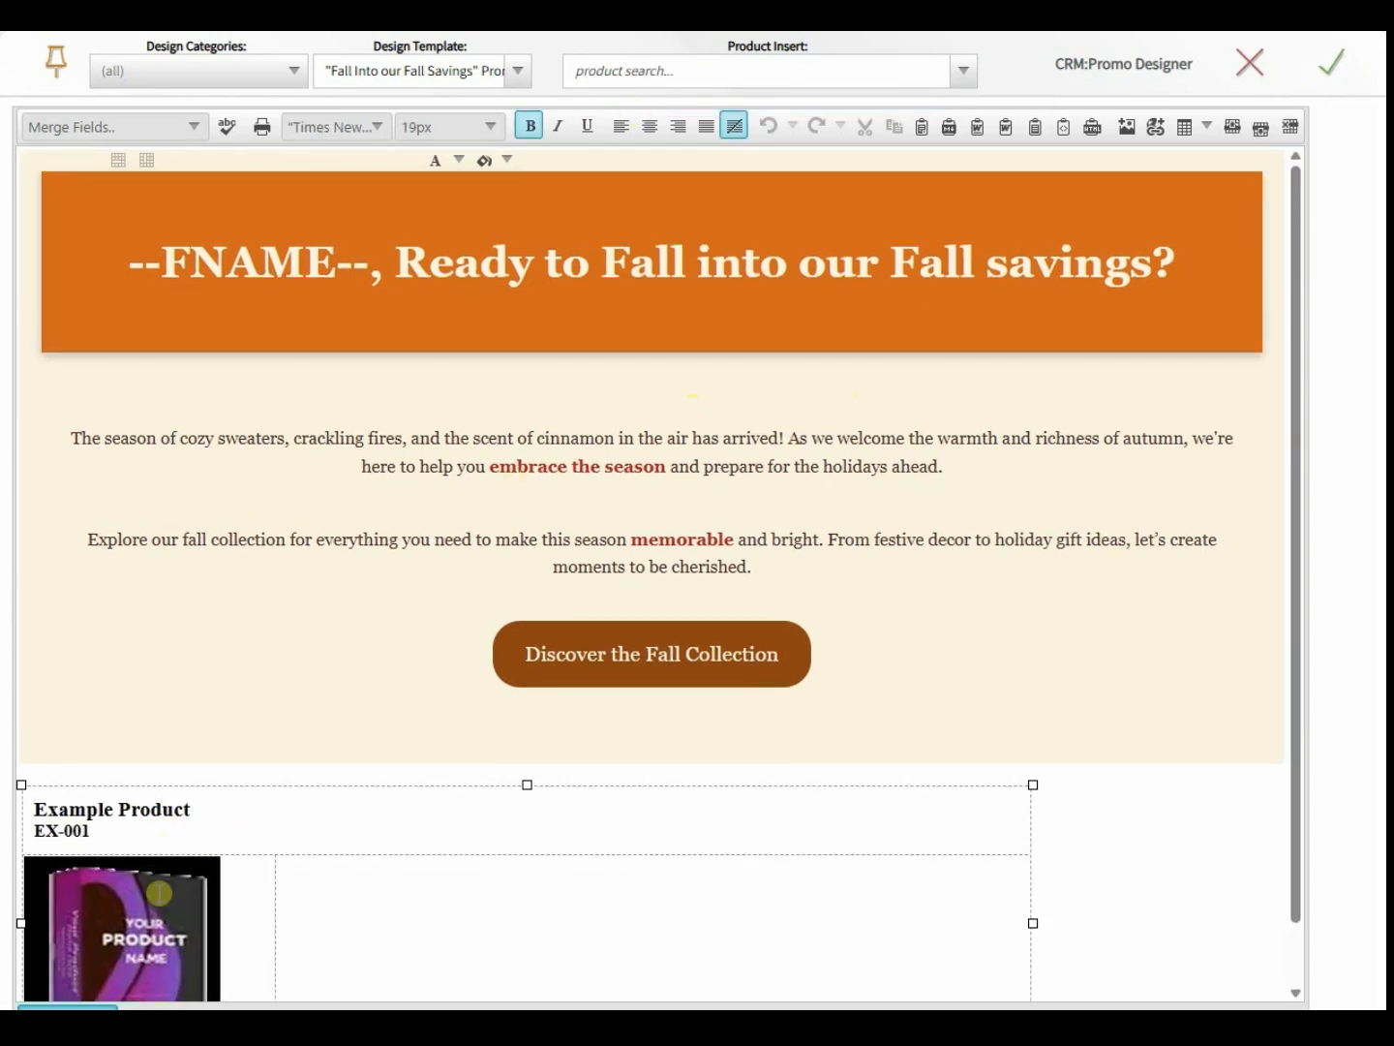
key("shift+Home")
type("Our")
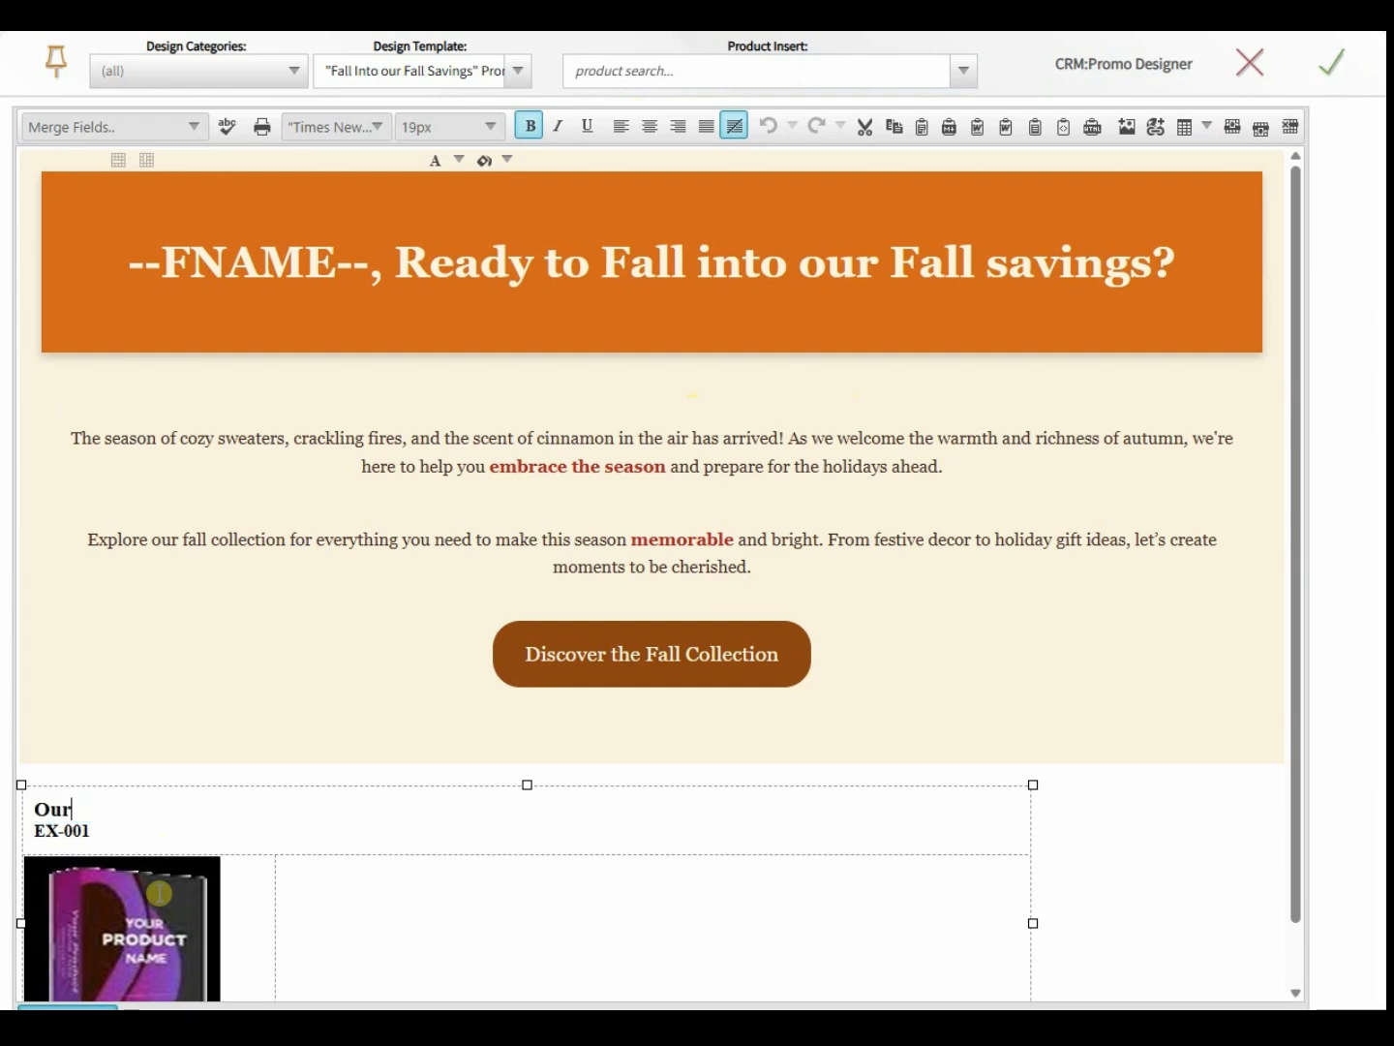
type(" Great Product")
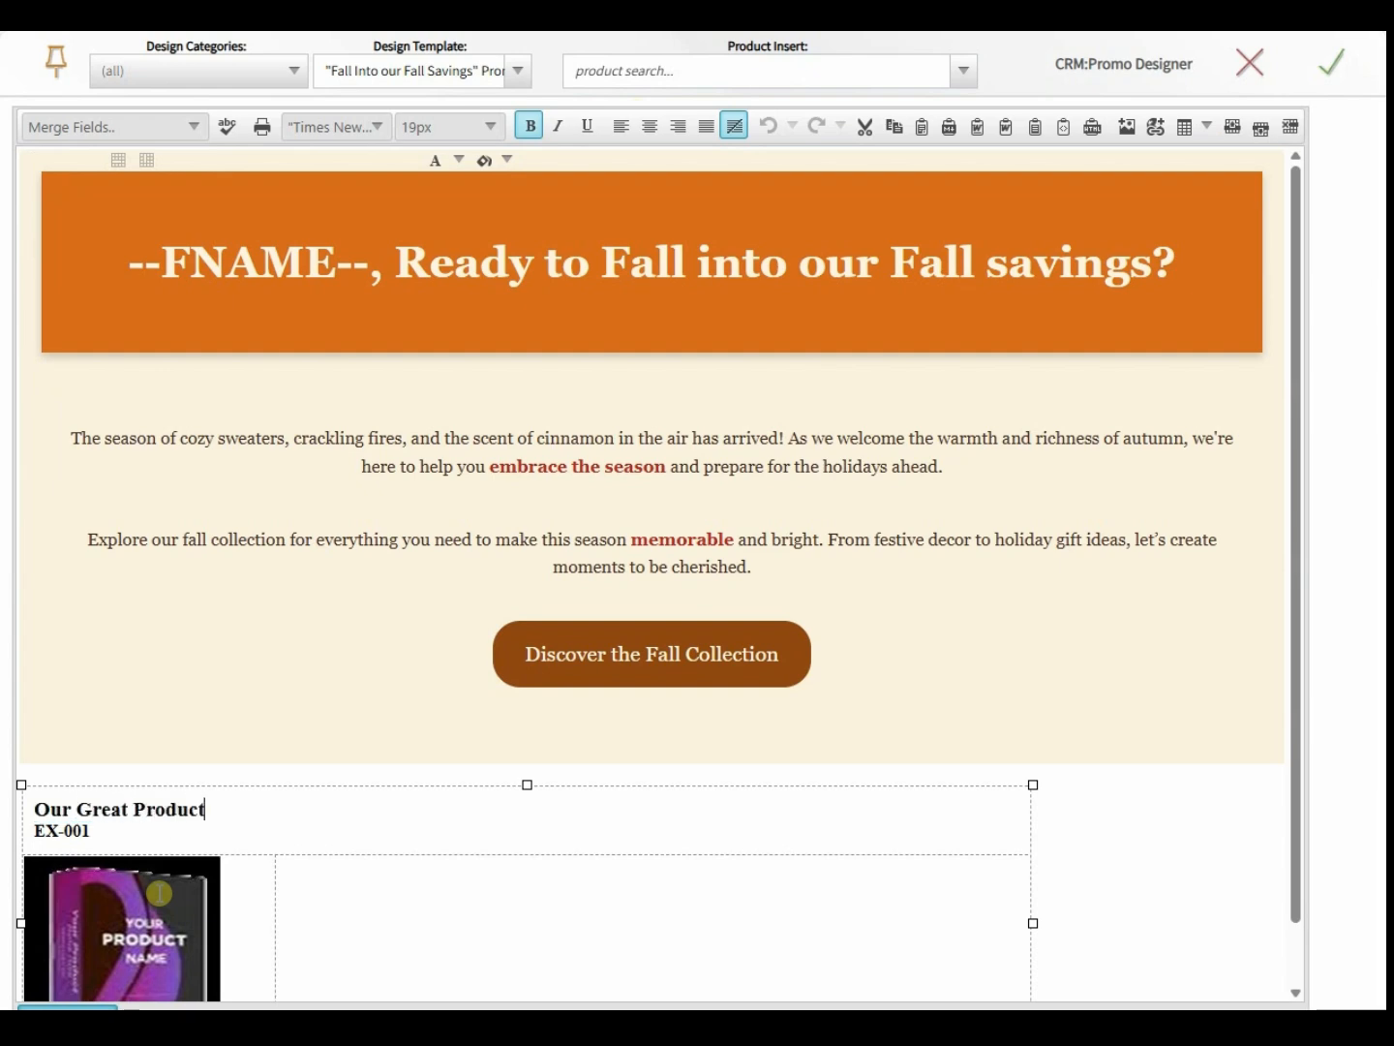
left_click(578, 941)
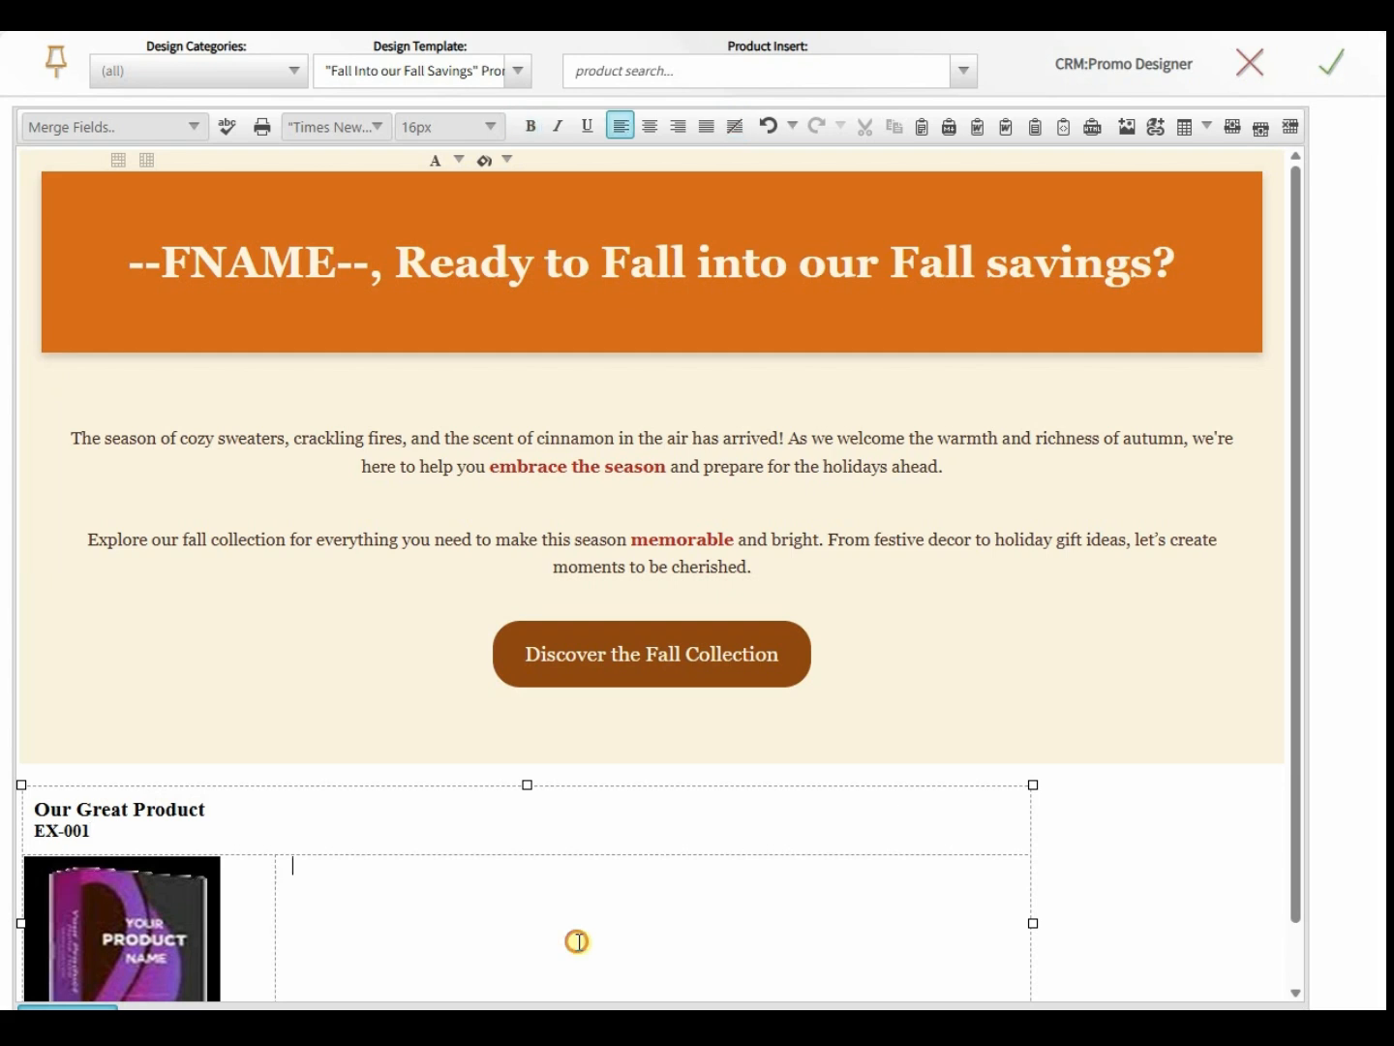
type("Here is more information ab")
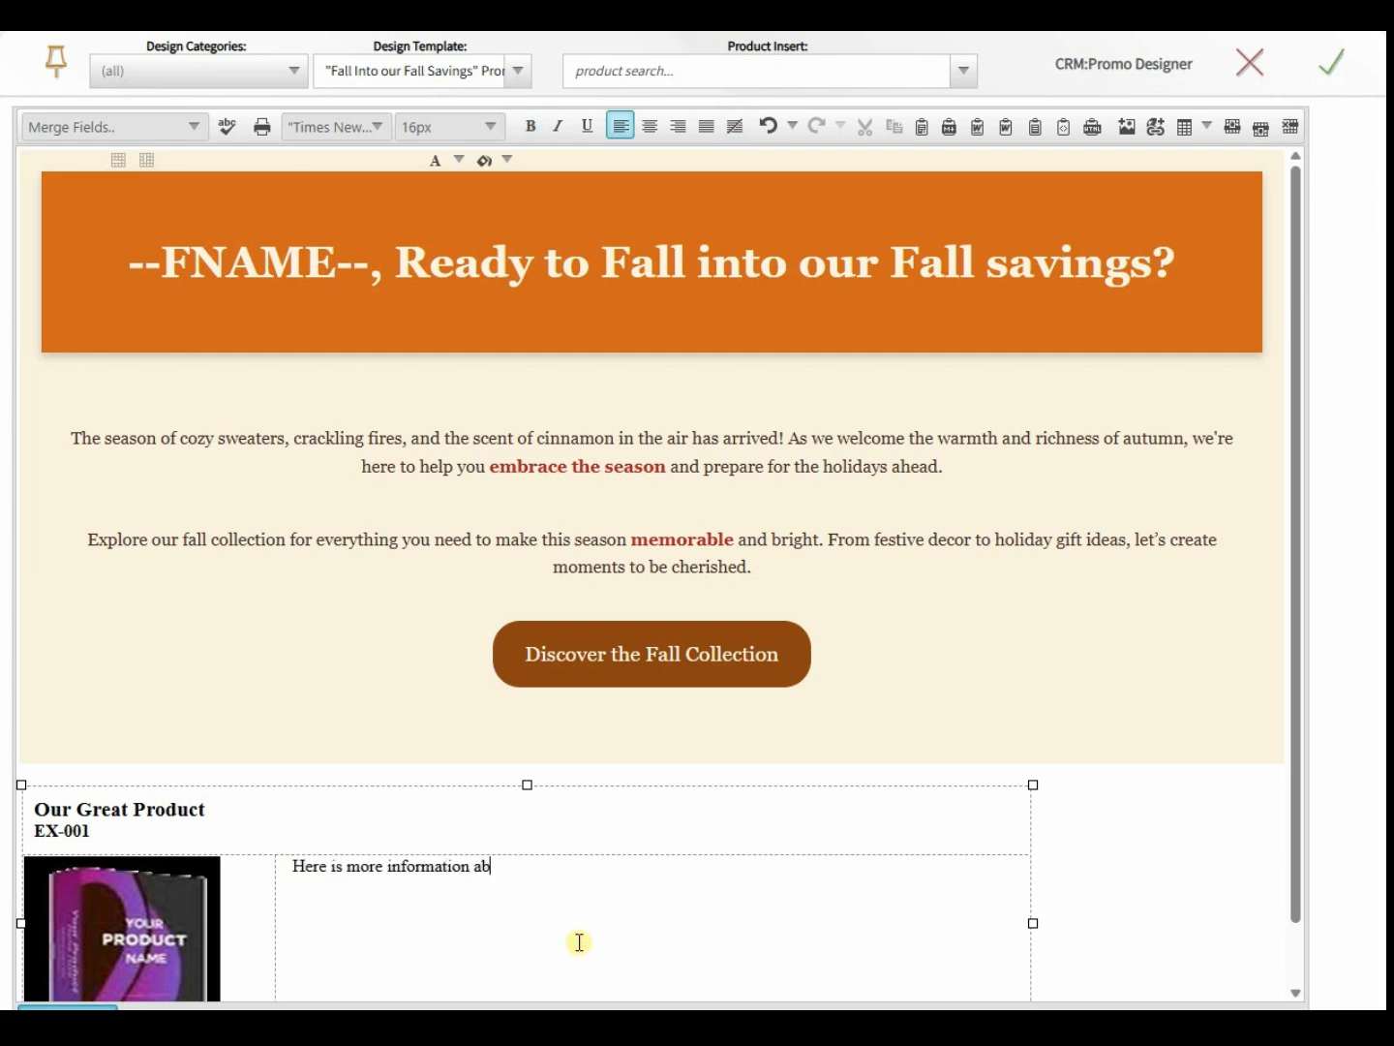
type("out our product. ")
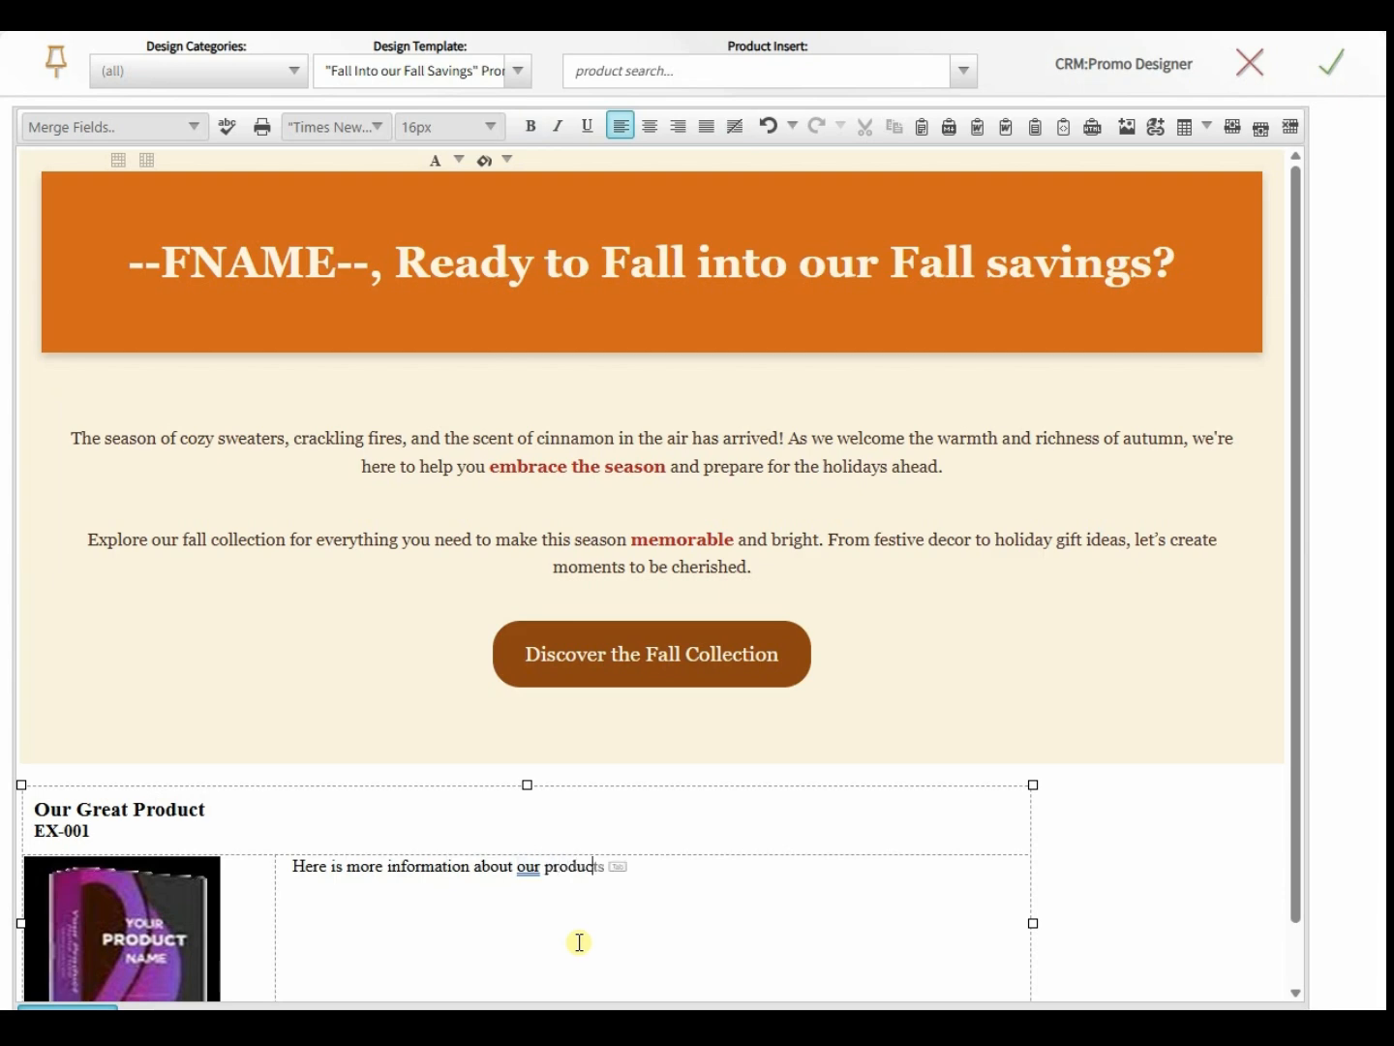
type(" Click here to order")
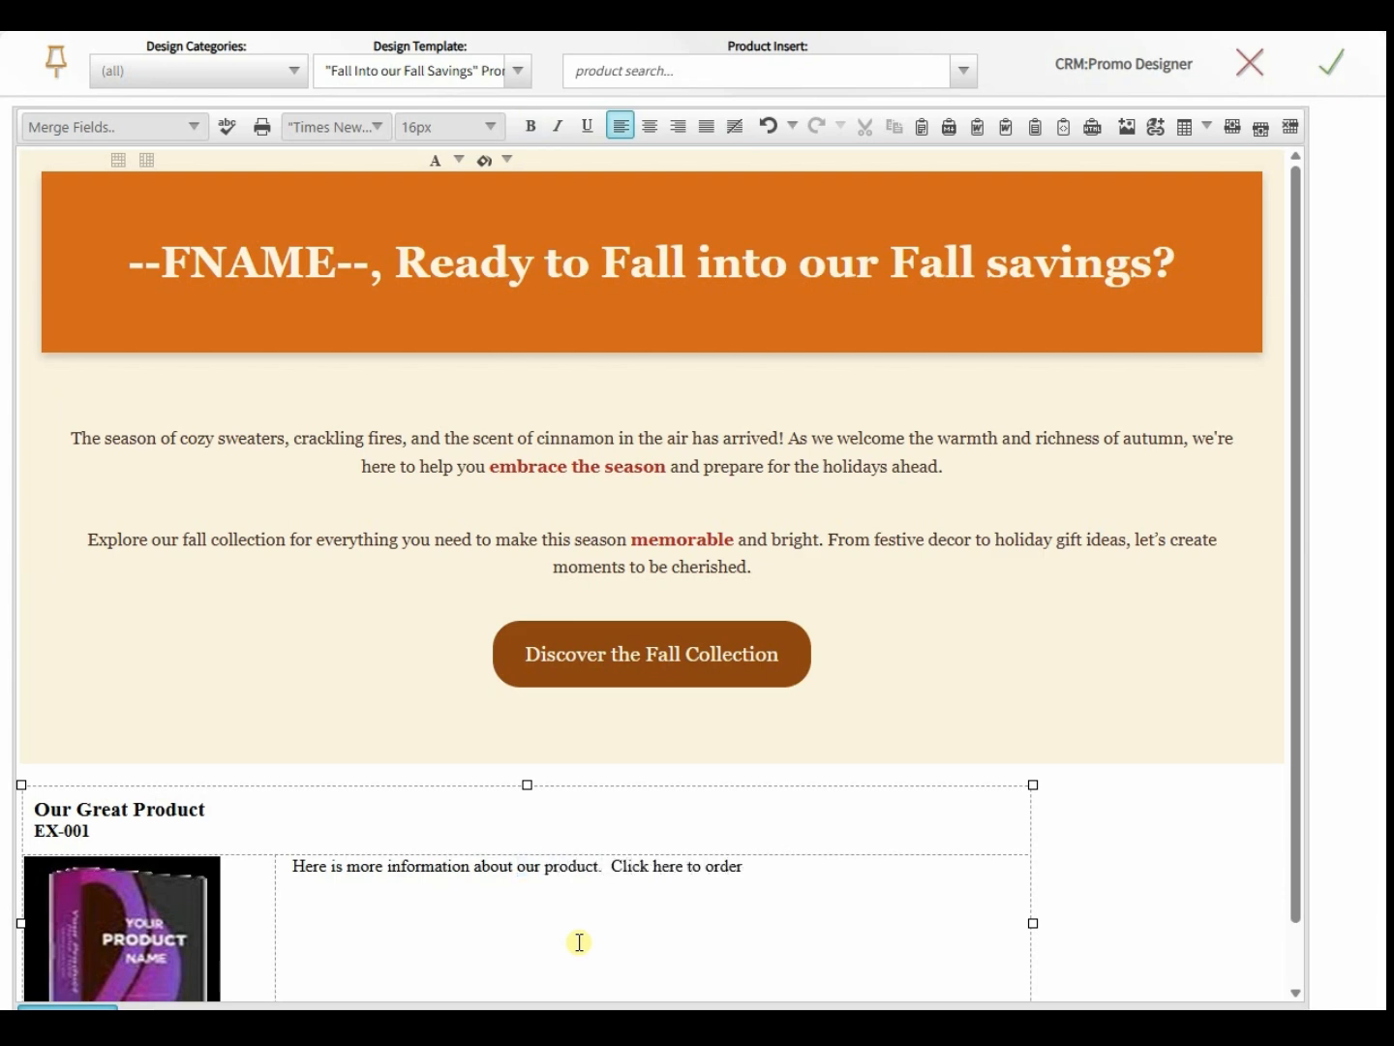
type(".")
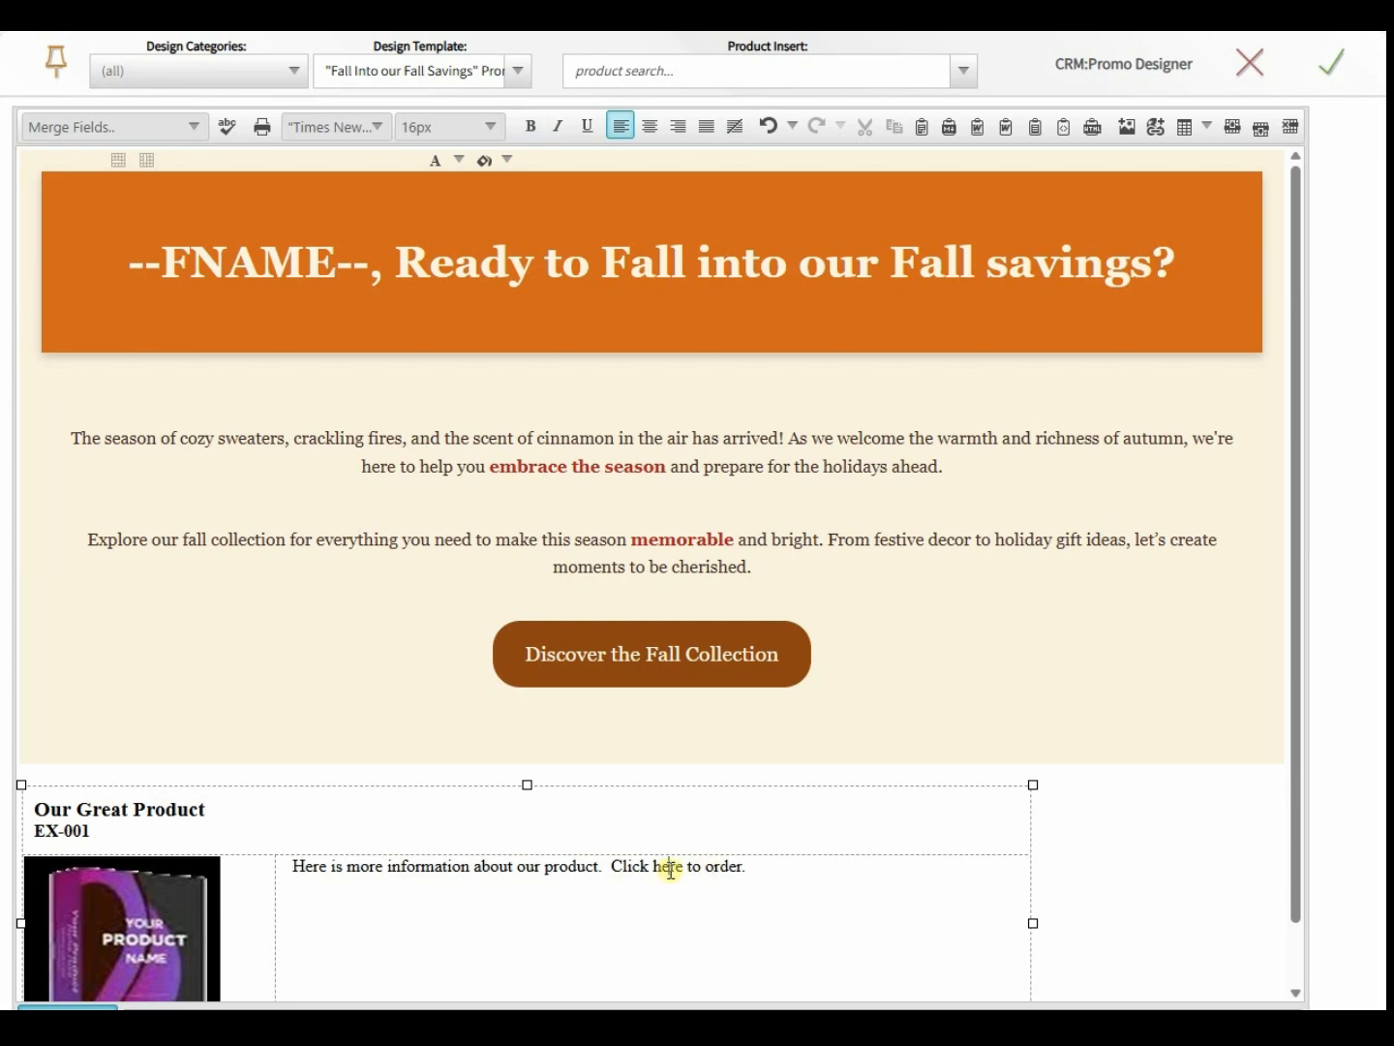
double_click(670, 866)
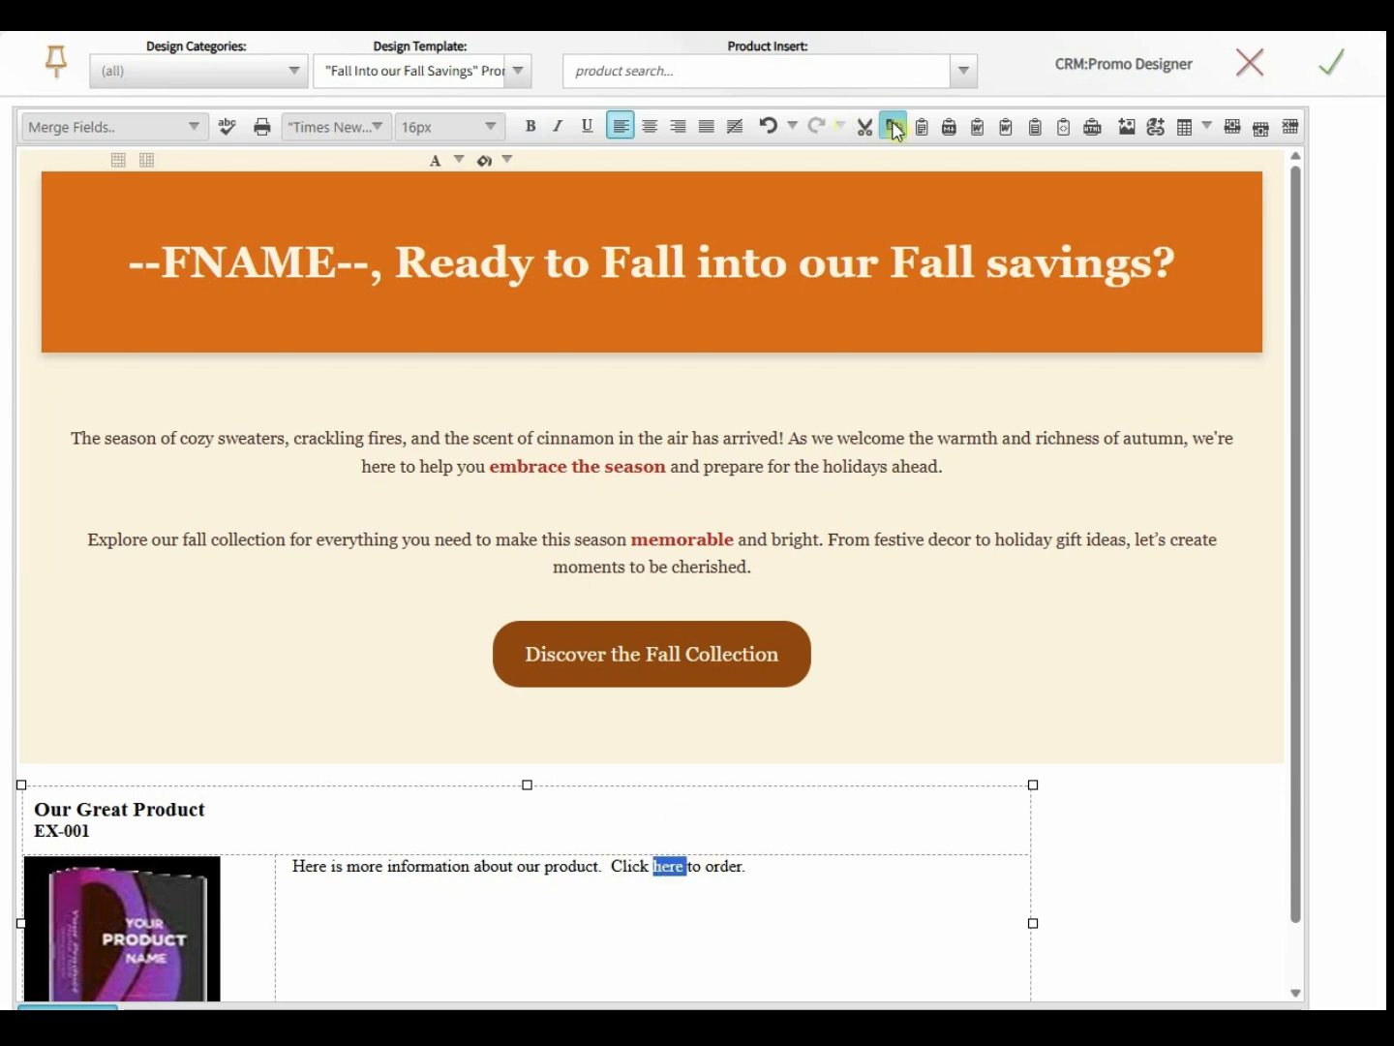
left_click(1157, 128)
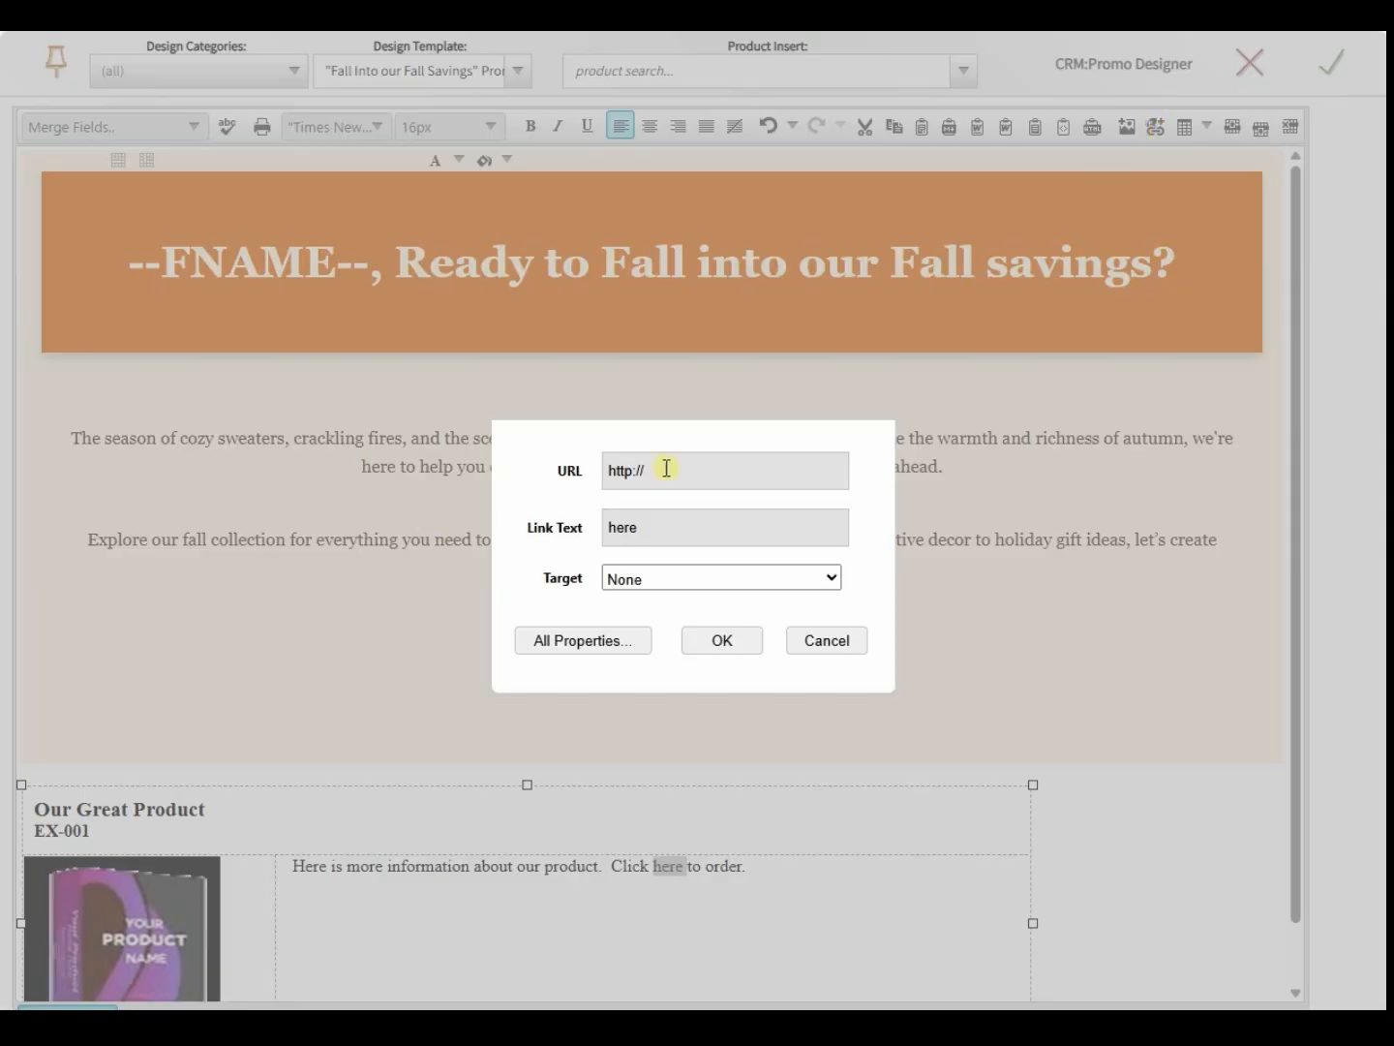
left_click(665, 469)
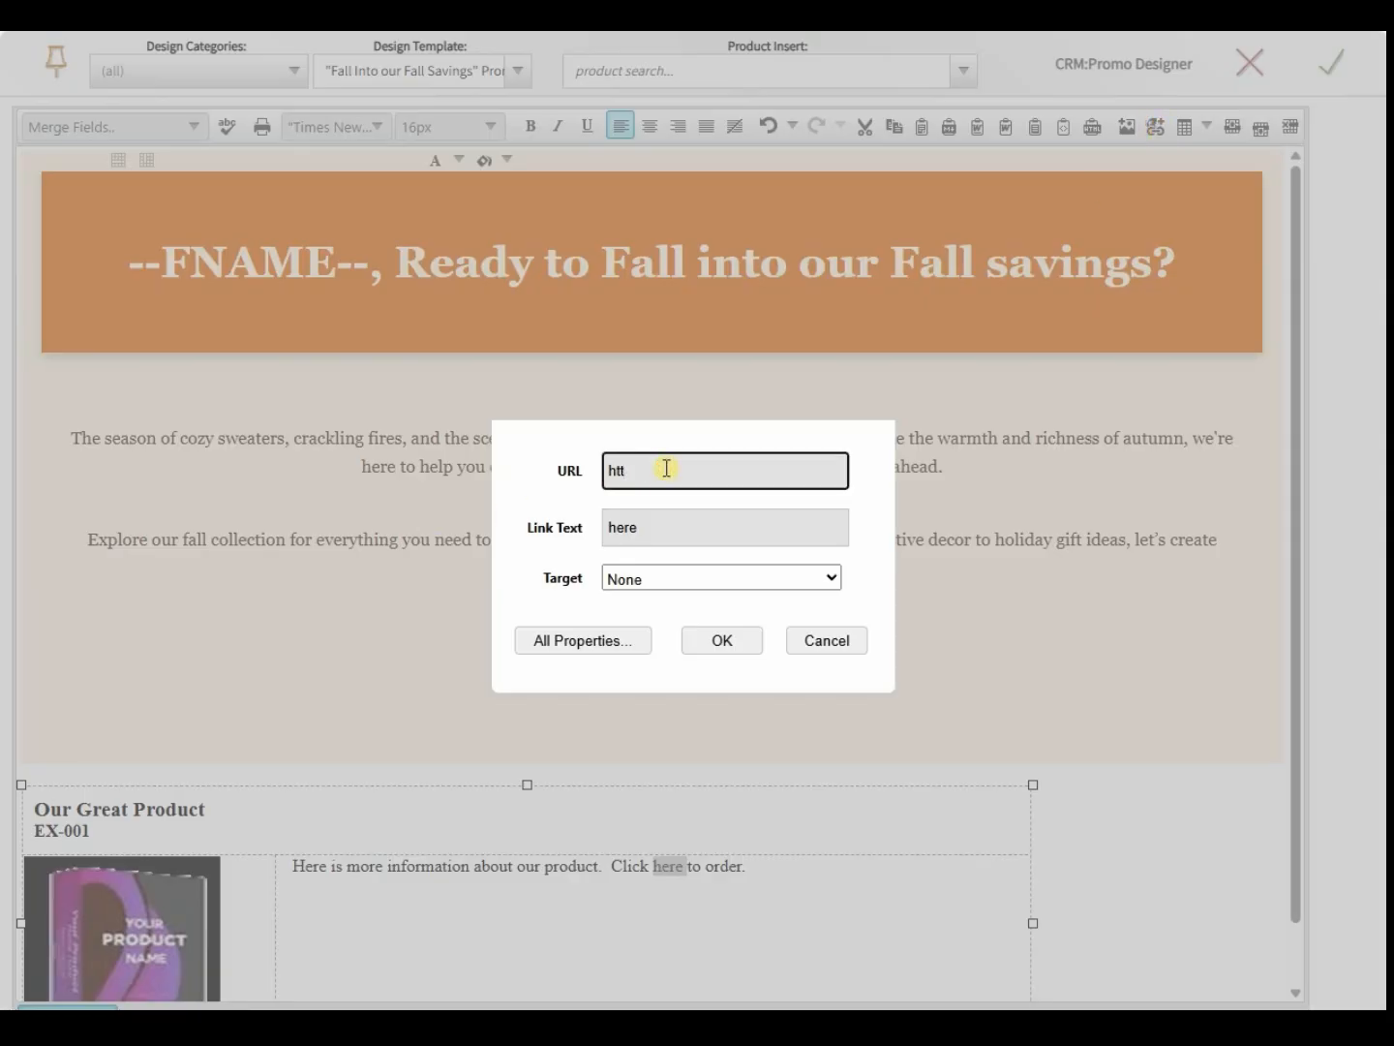
type("ps://www.sh")
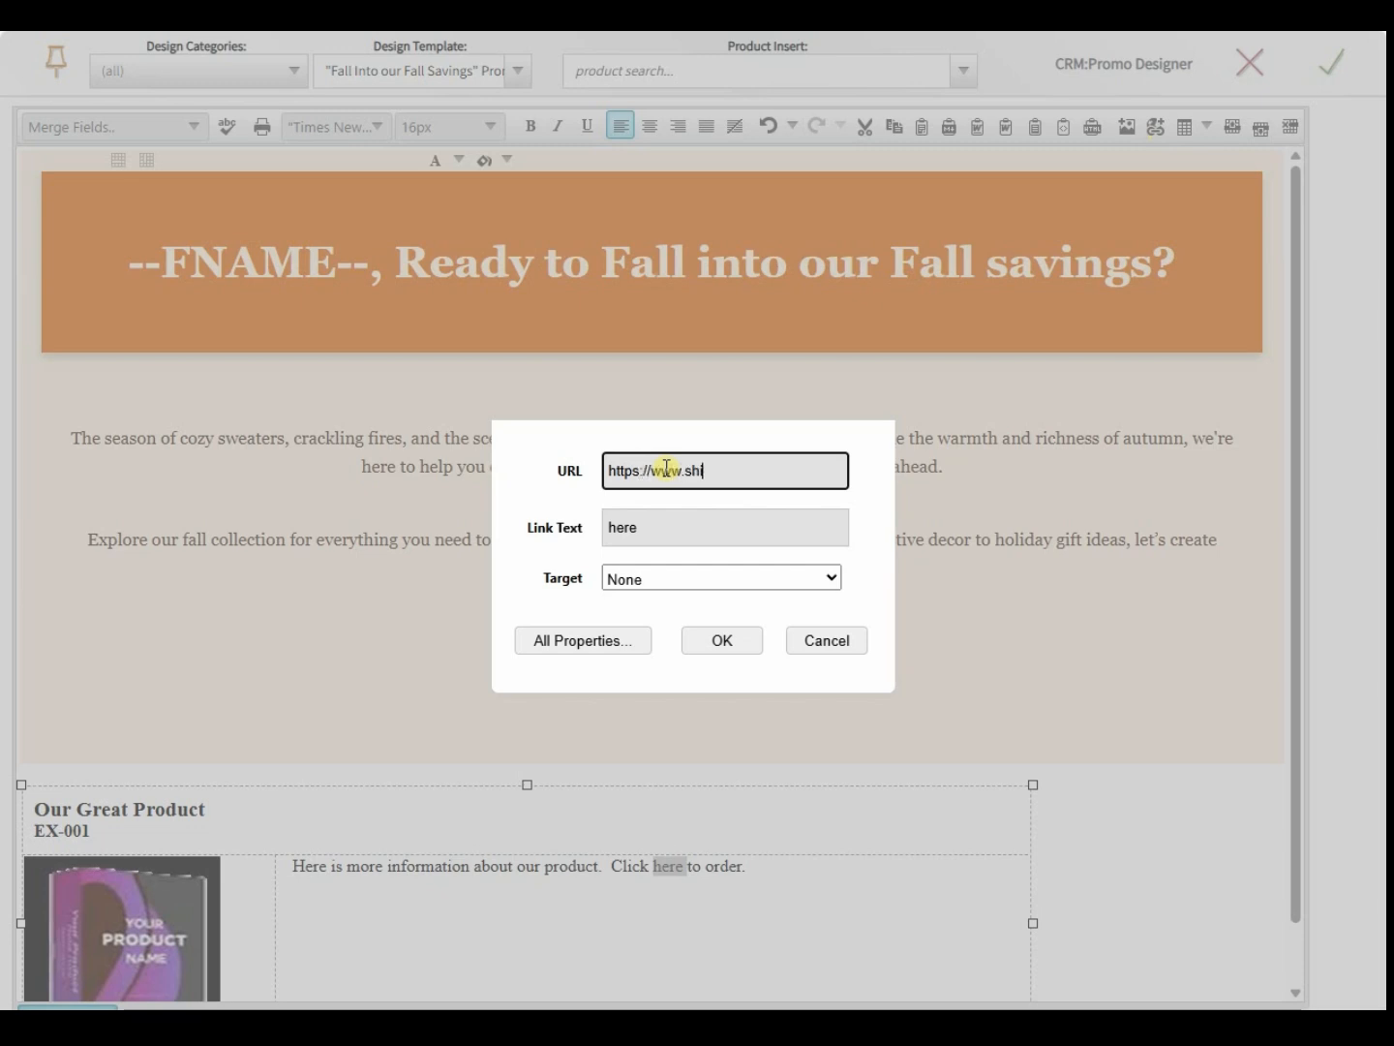
type("oppingetc.com?")
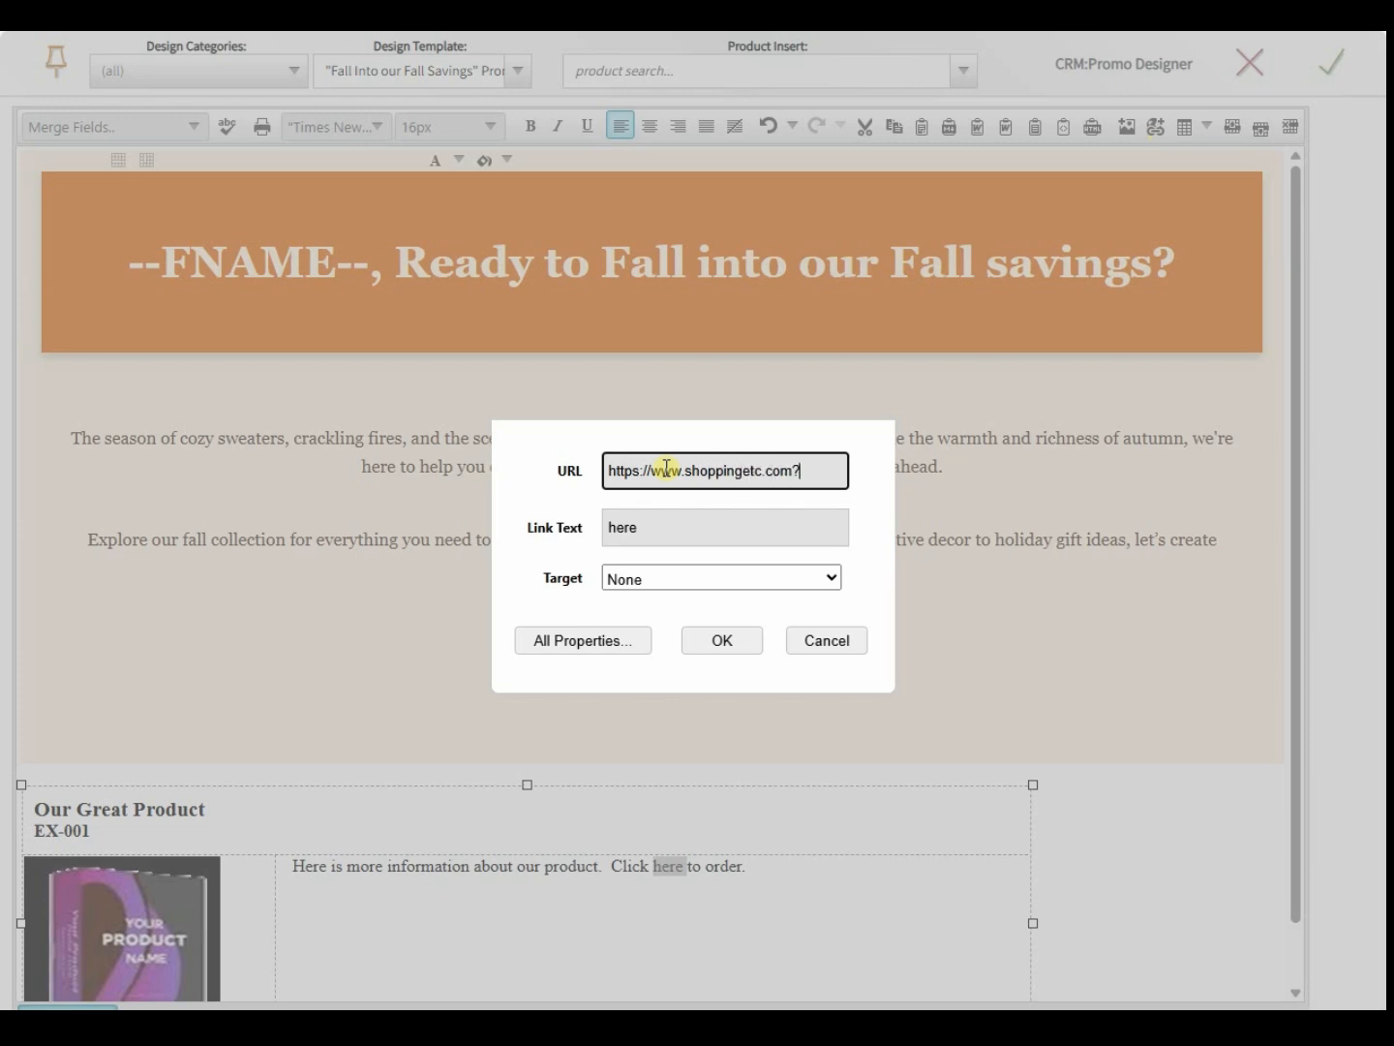
left_click(714, 642)
left_click(684, 811)
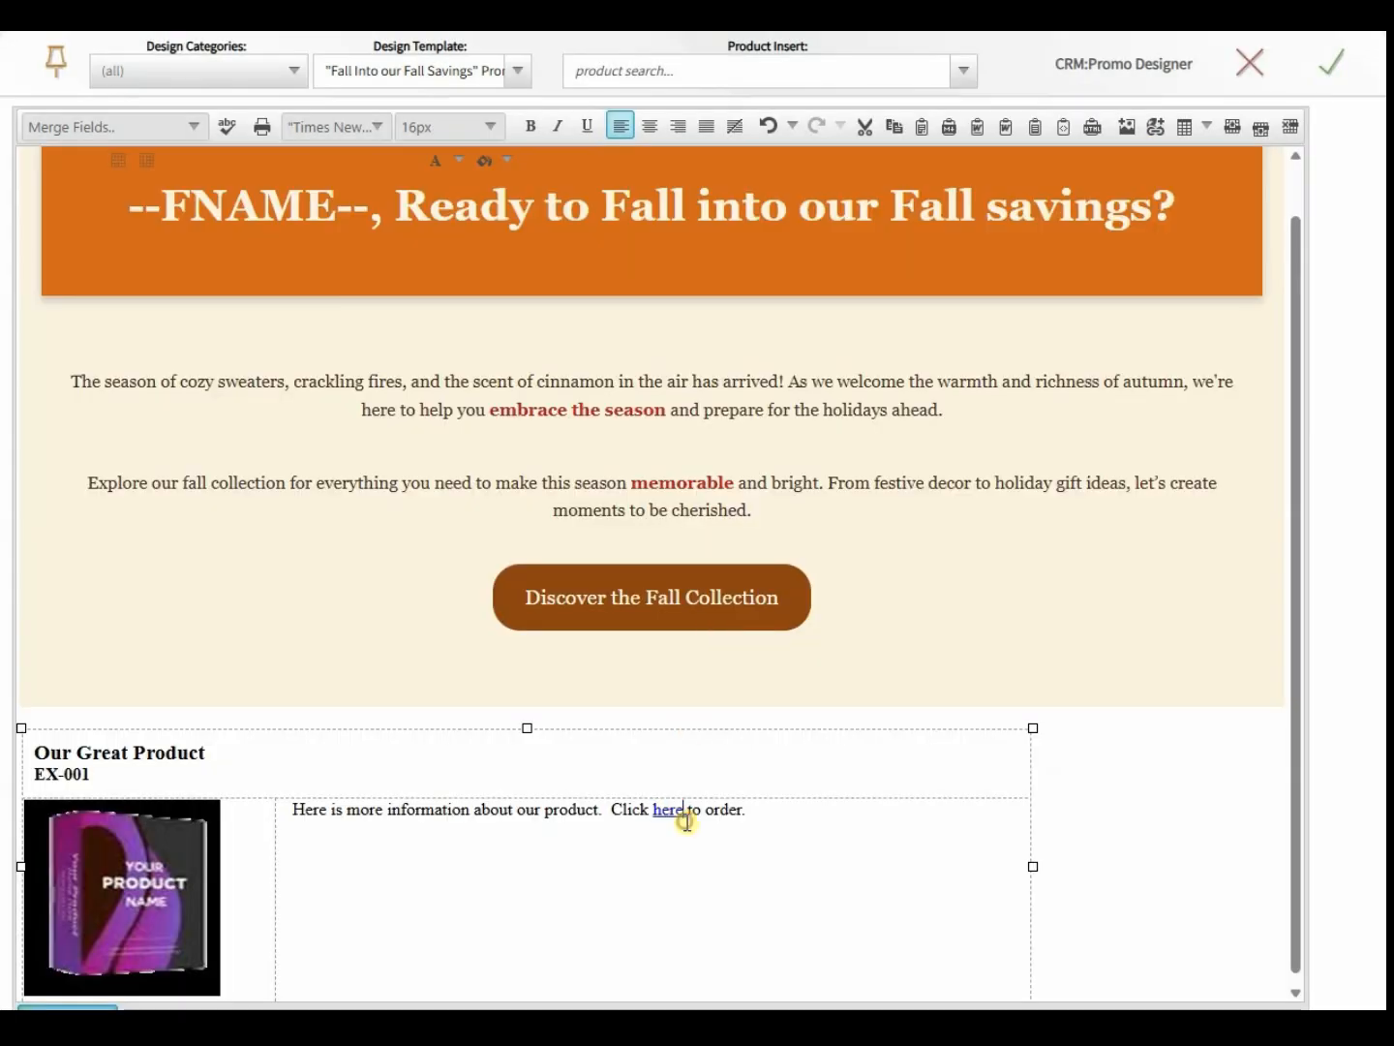
- Save the fall e-mail design, reopen the designer, then close it again keeping the content
left_click(1339, 70)
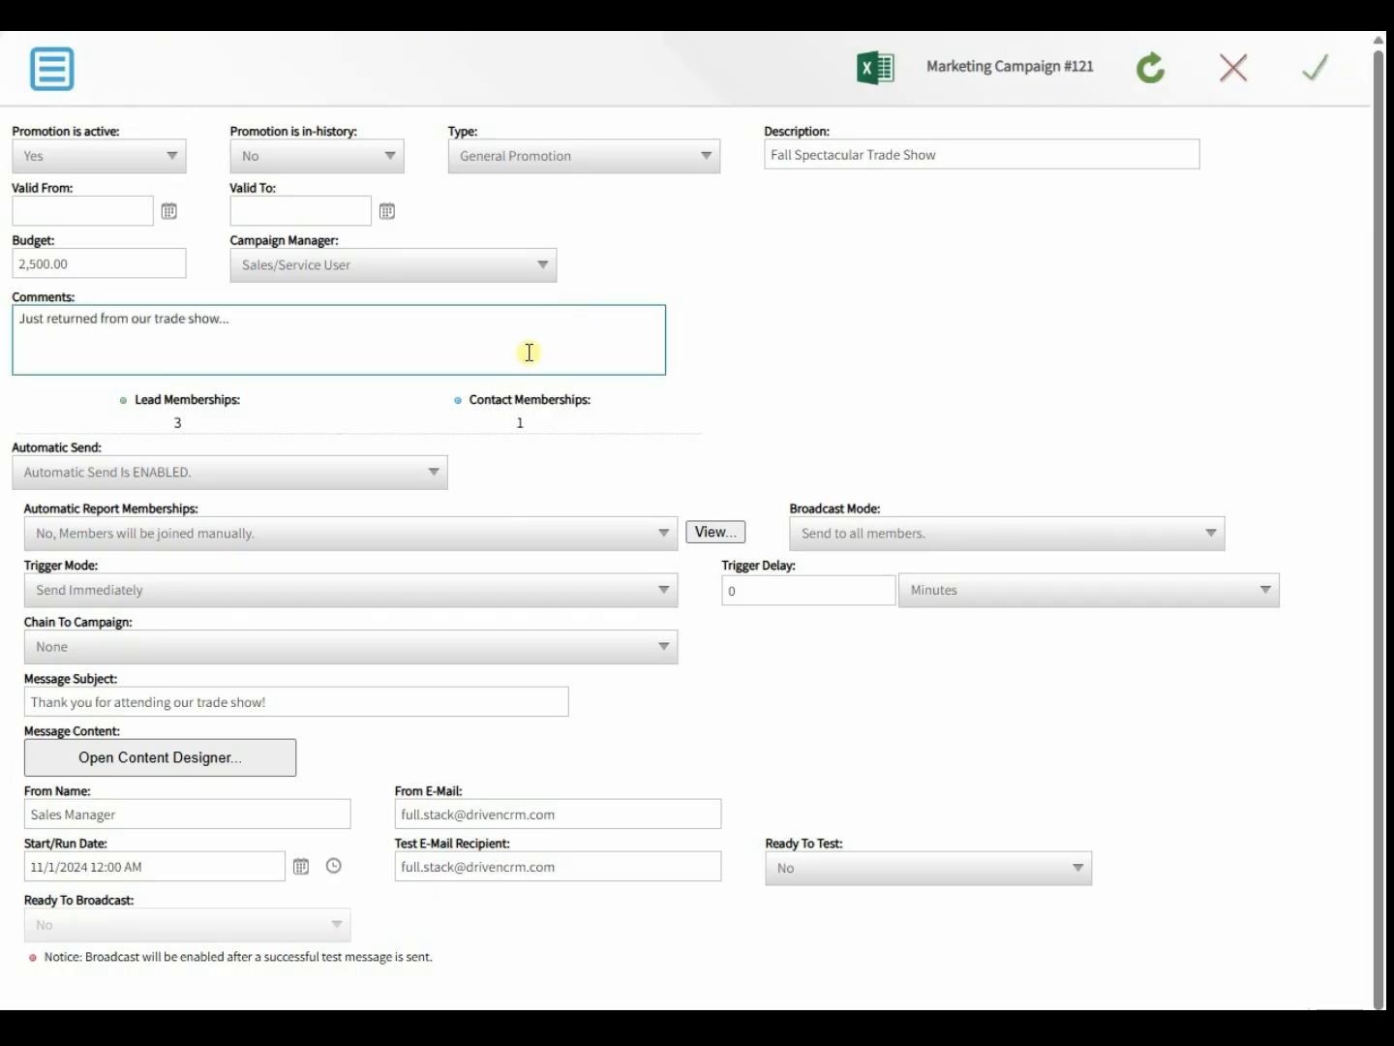
left_click(141, 765)
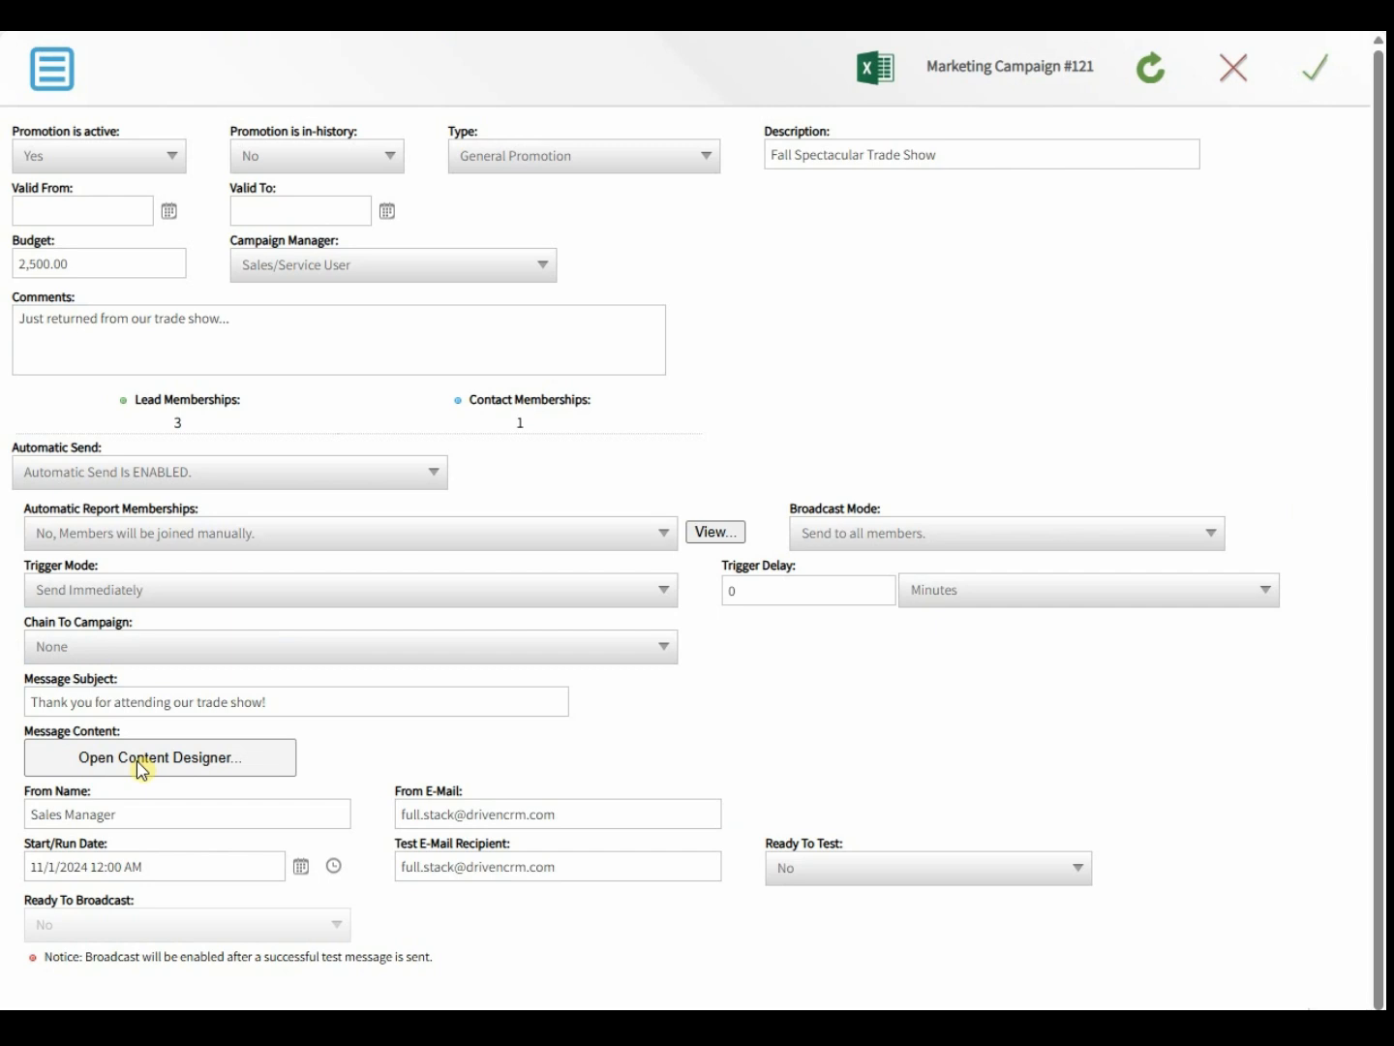
left_click(140, 765)
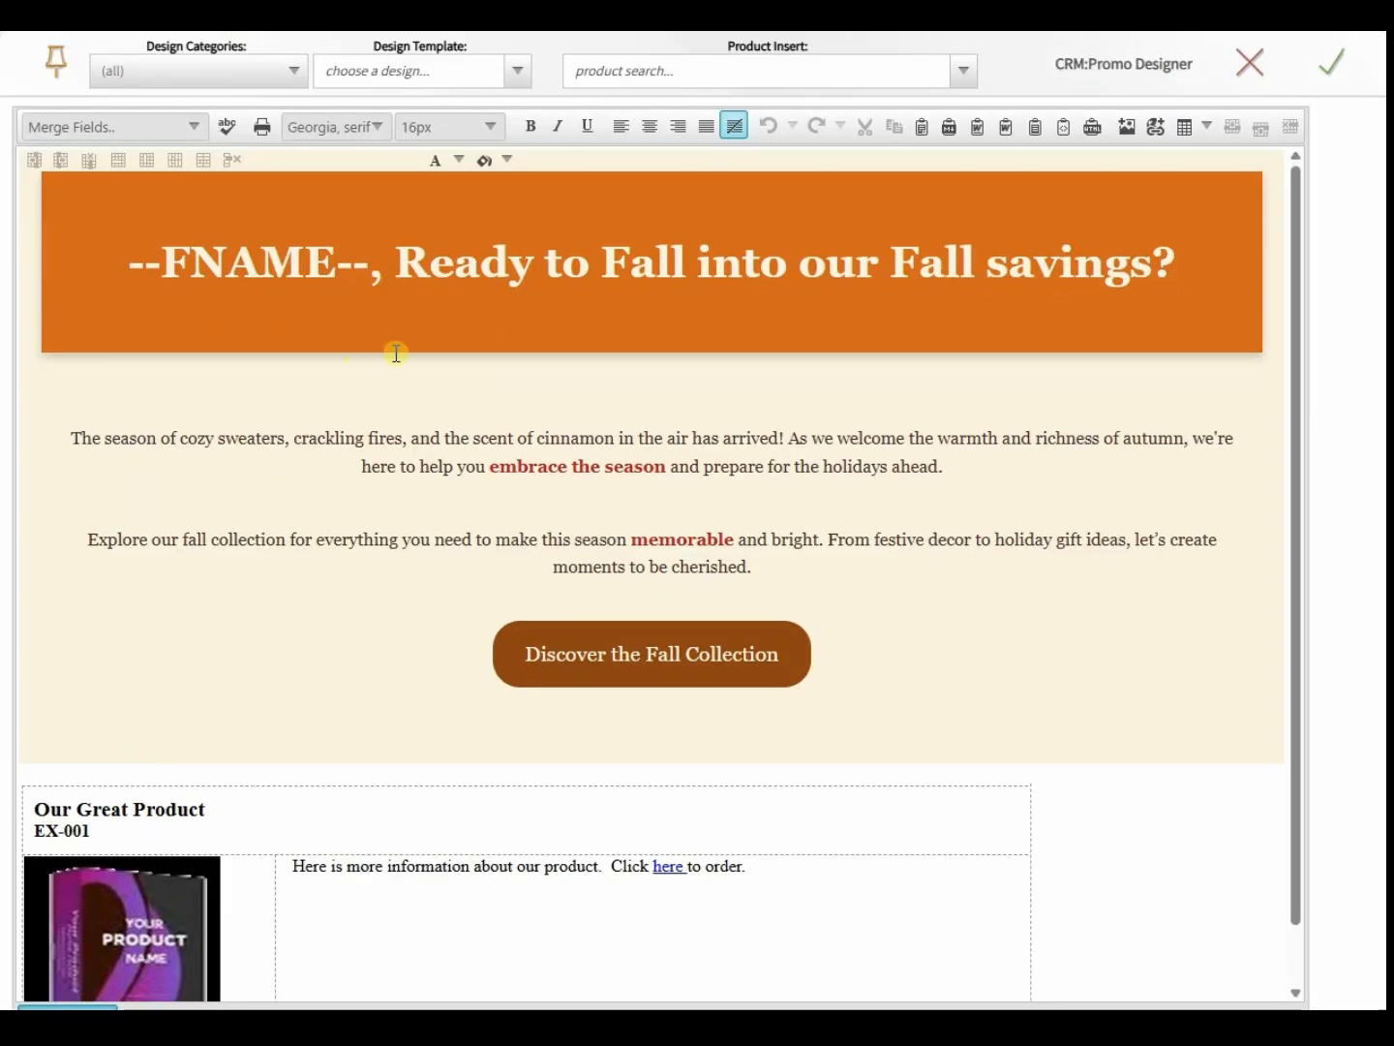
left_click(1329, 70)
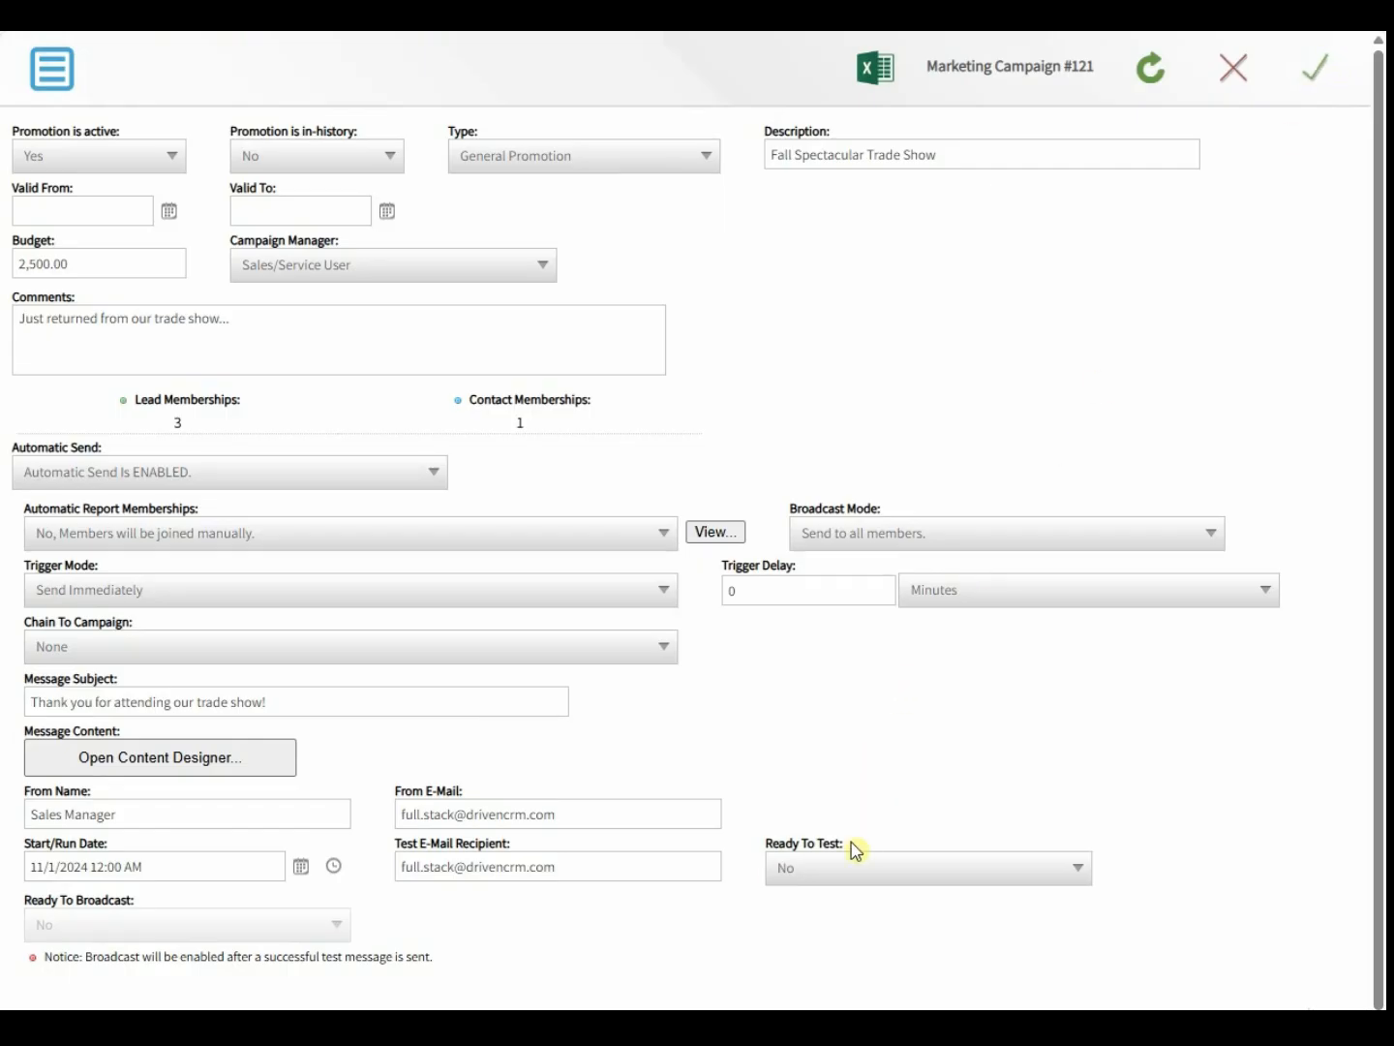
- Set Ready To Test to 'Yes, Send Test Message after saving' and save the campaign
left_click(829, 868)
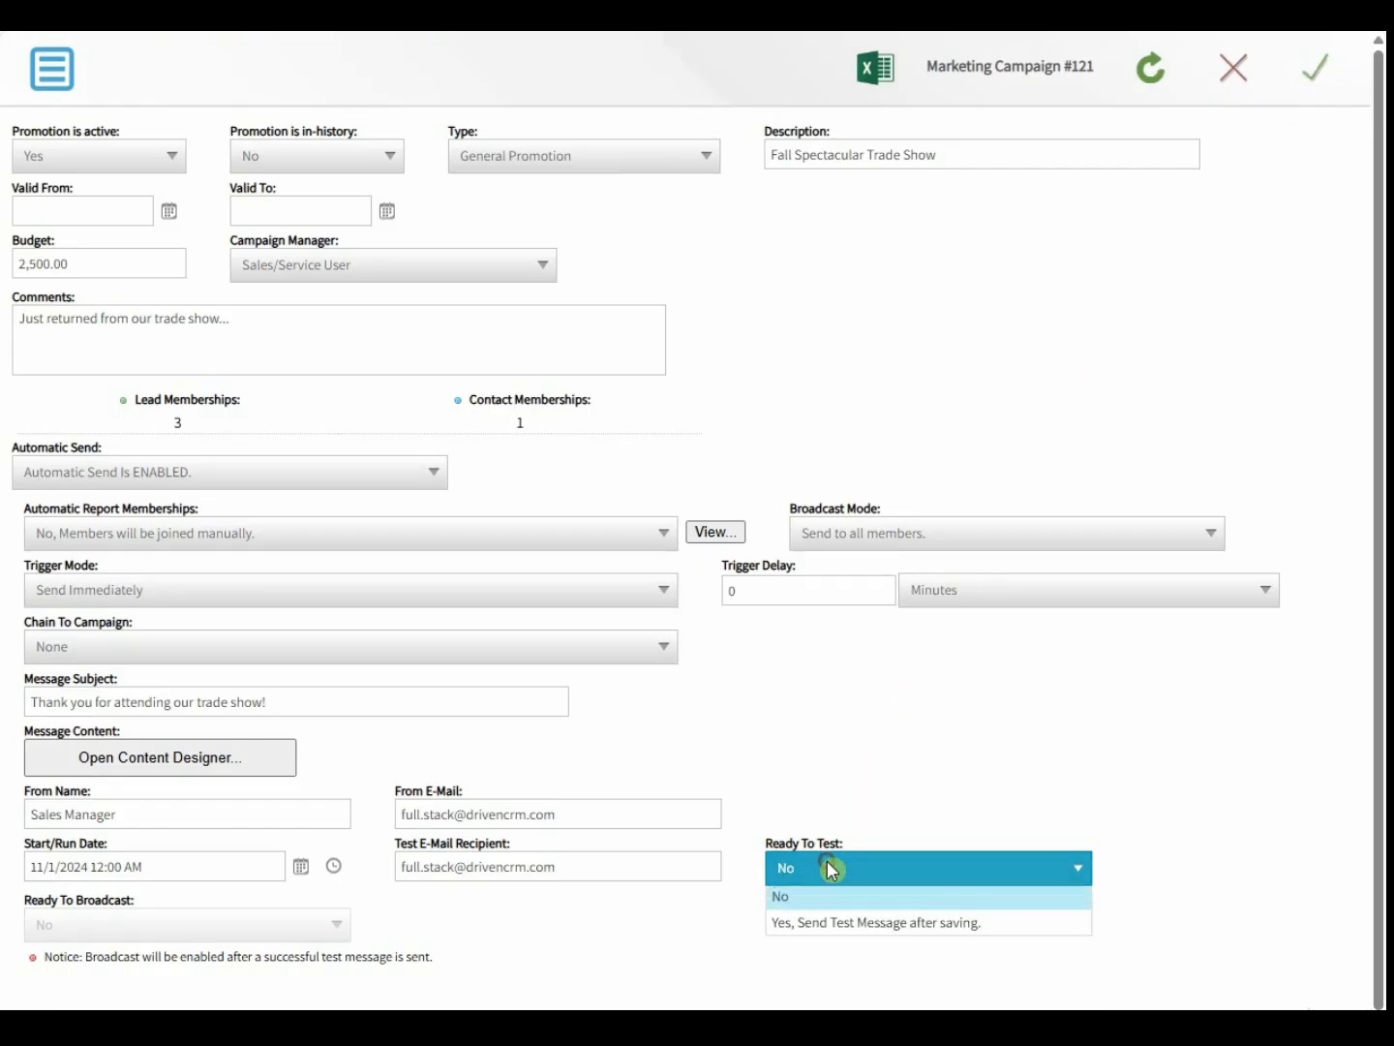
left_click(841, 927)
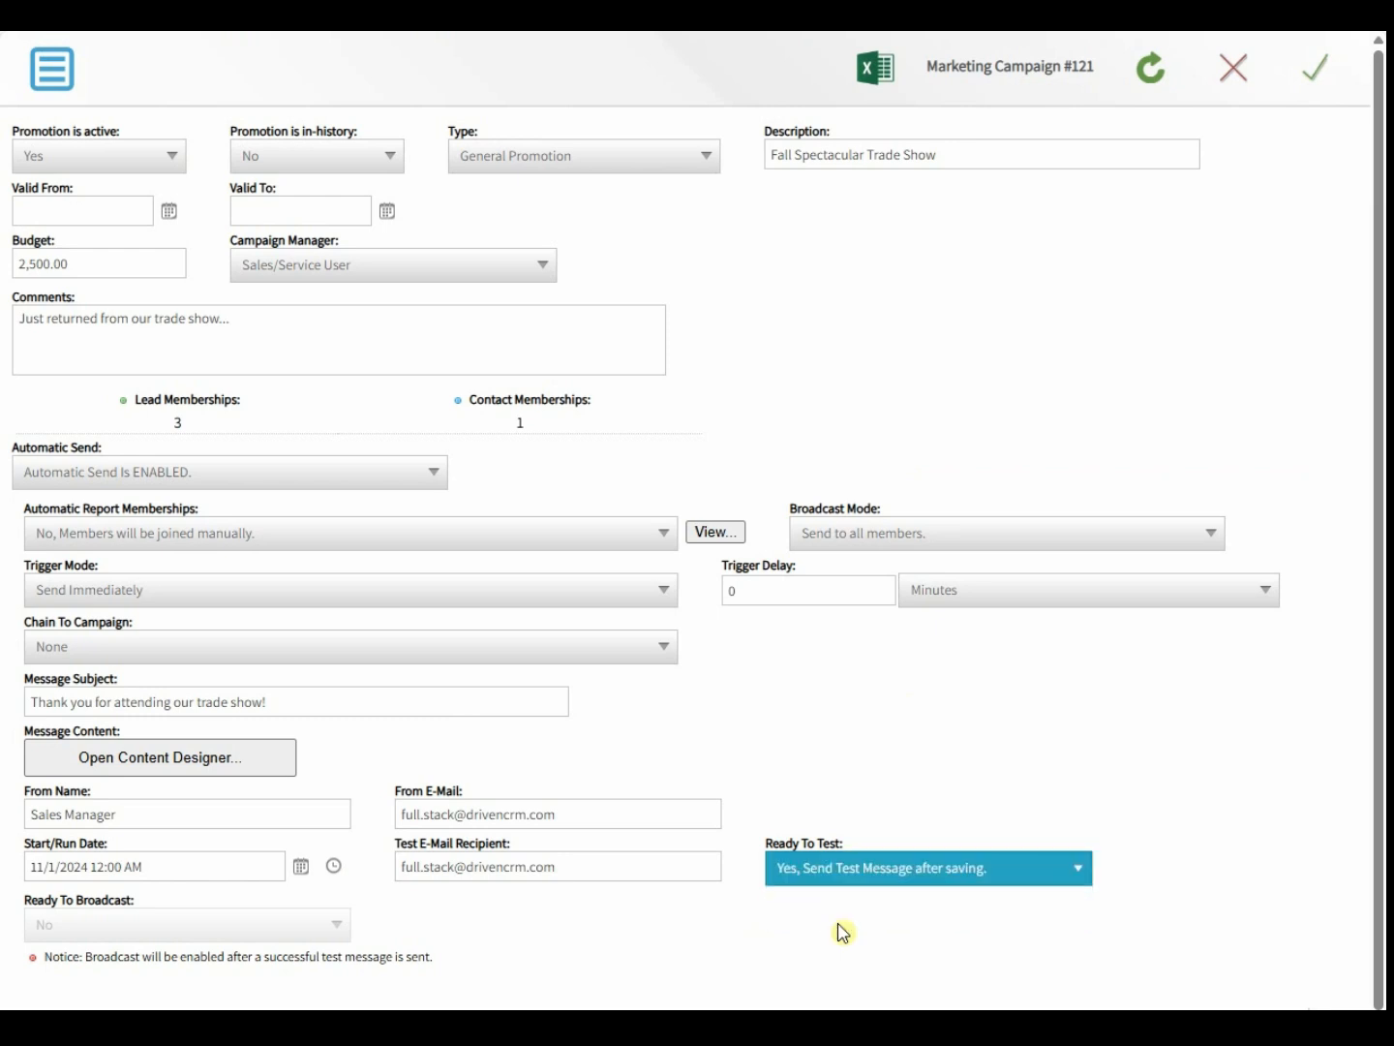
scroll(824, 771, "down", 1)
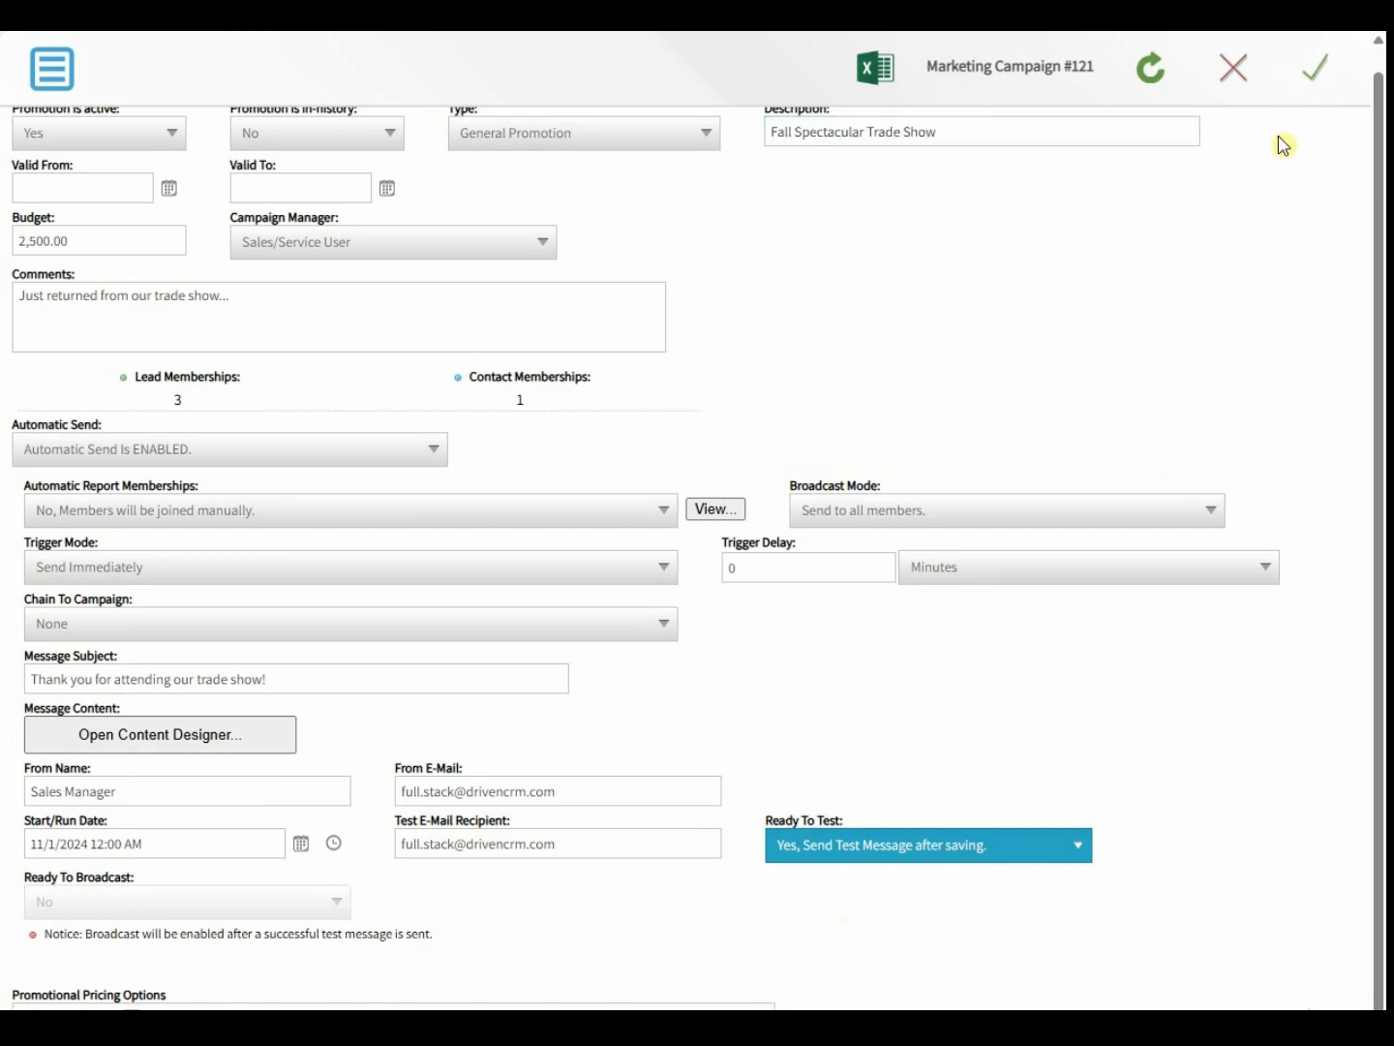
left_click(1331, 84)
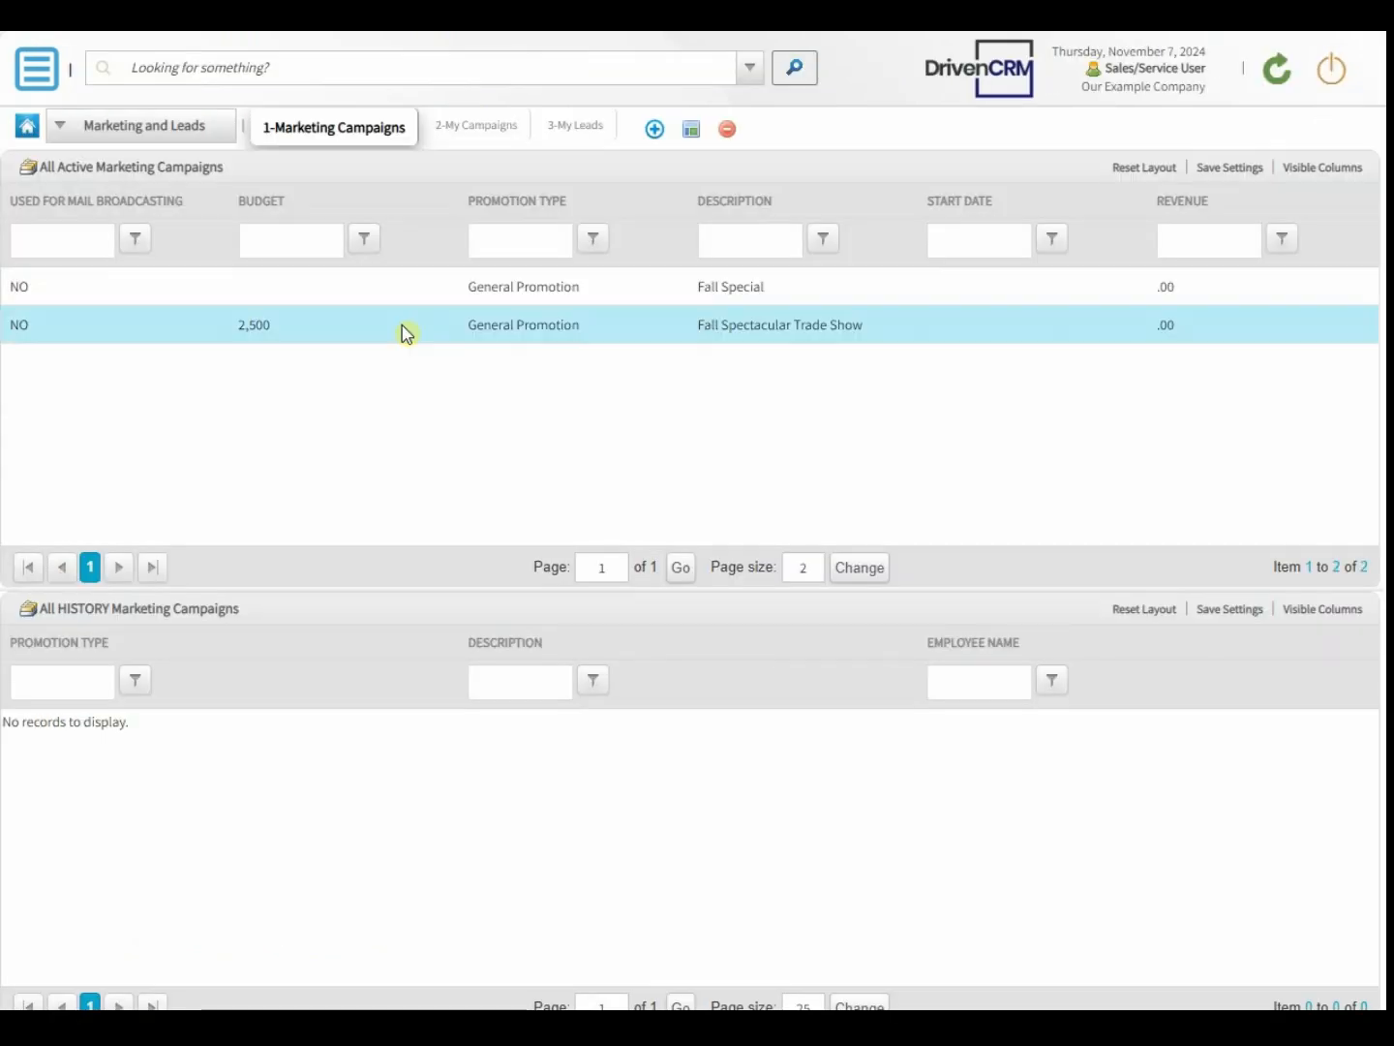
- Reopen the Fall Spectacular Trade Show campaign and check the notice that the test was sent
double_click(406, 330)
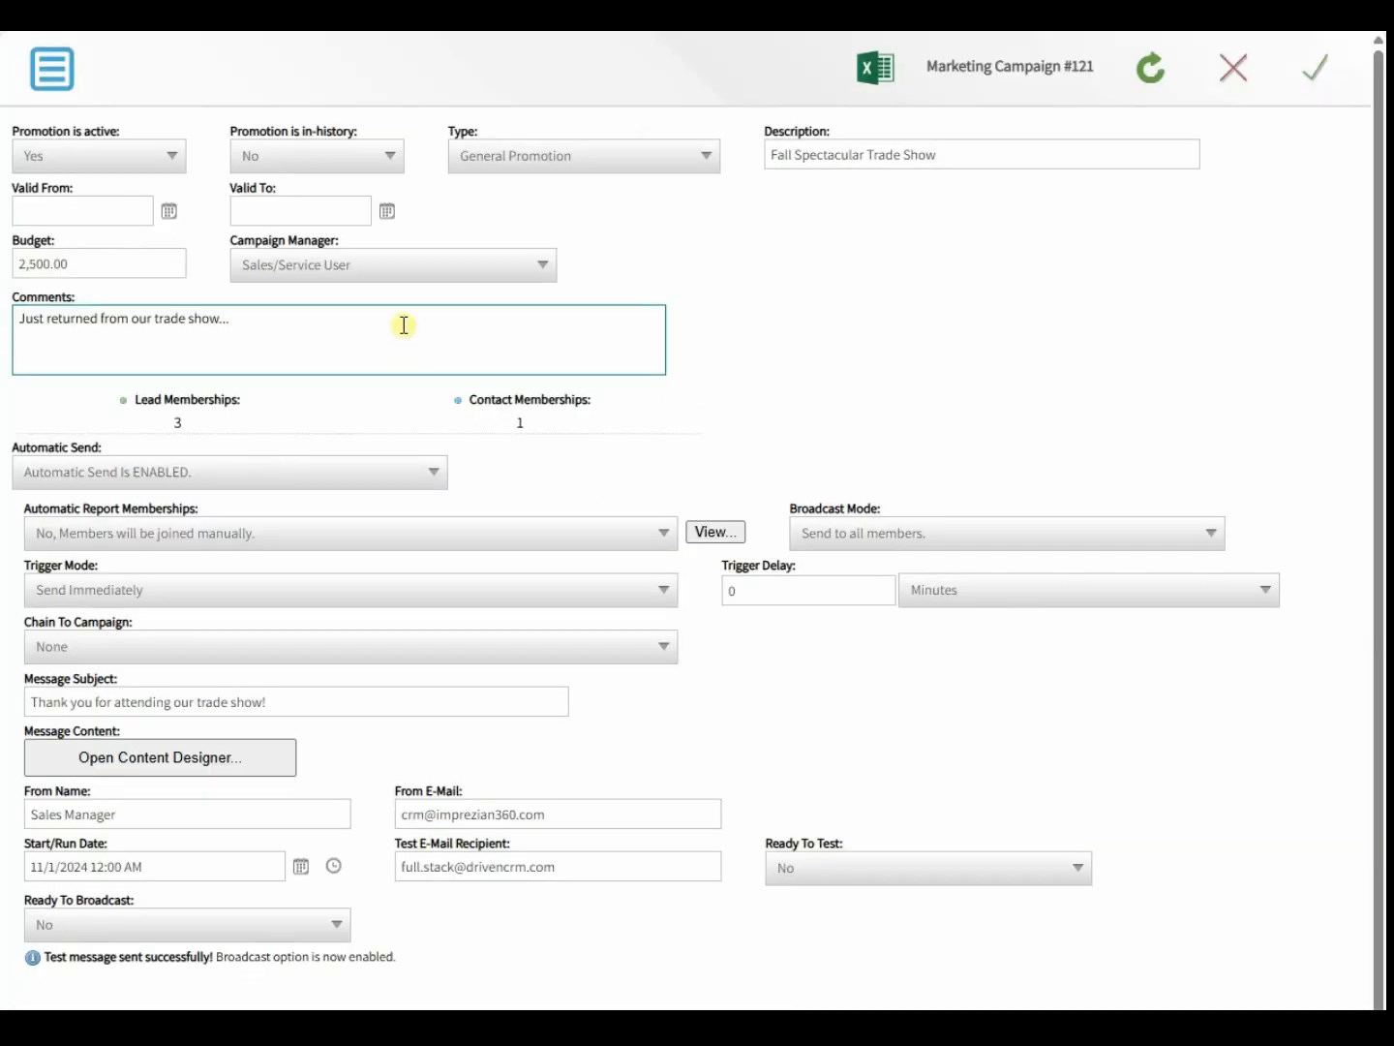
scroll(639, 682, "down", 1)
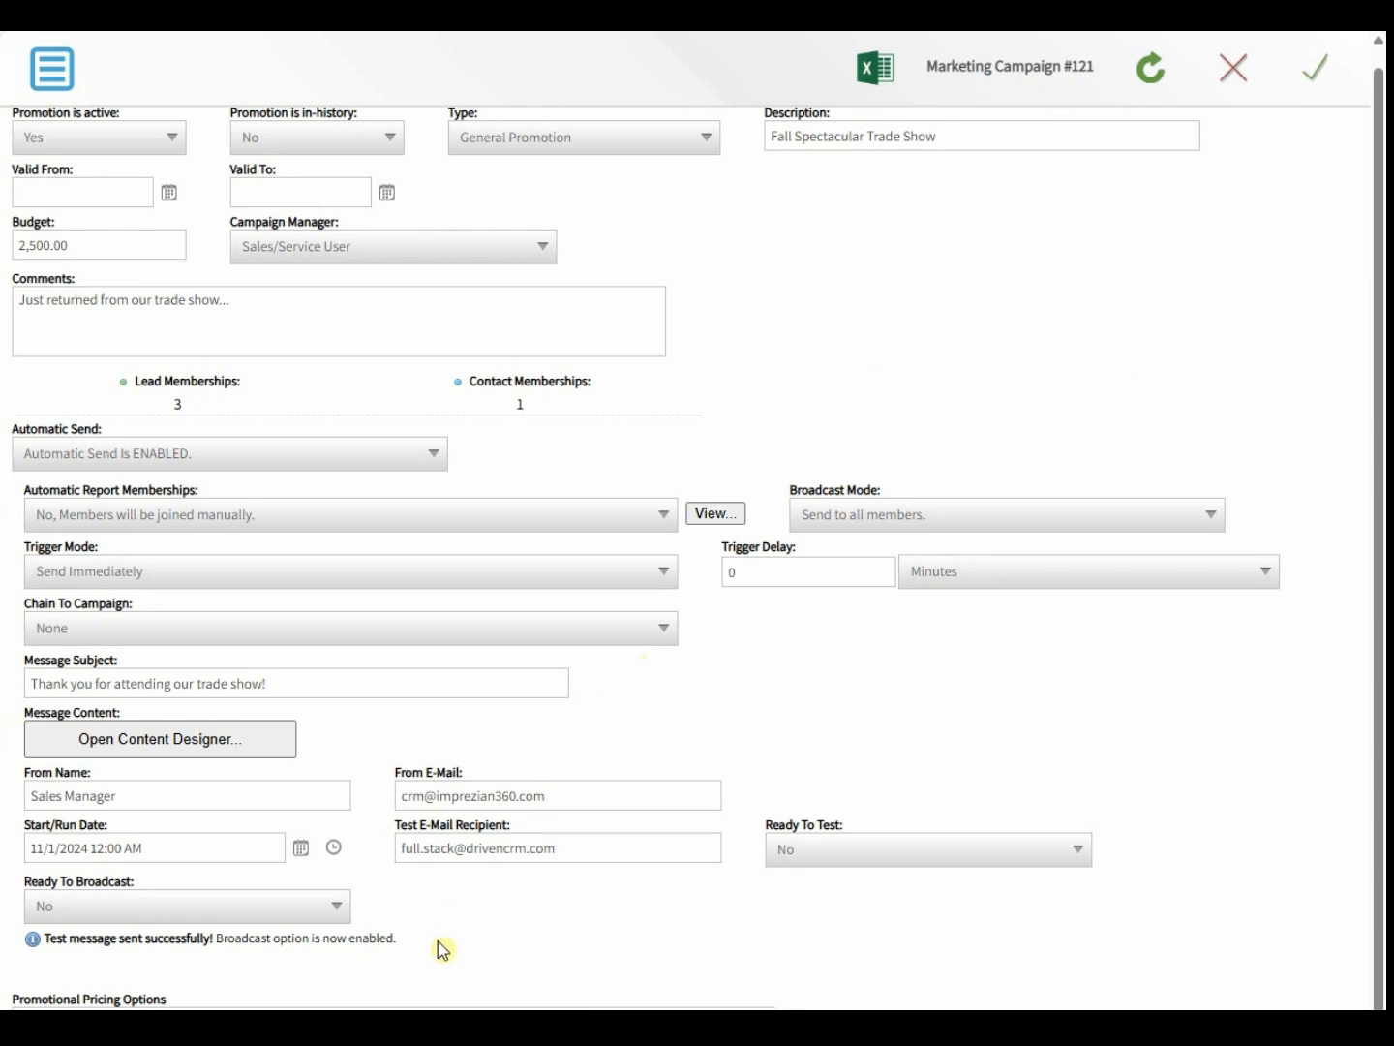
left_click_drag(436, 940, 95, 964)
left_click(545, 905)
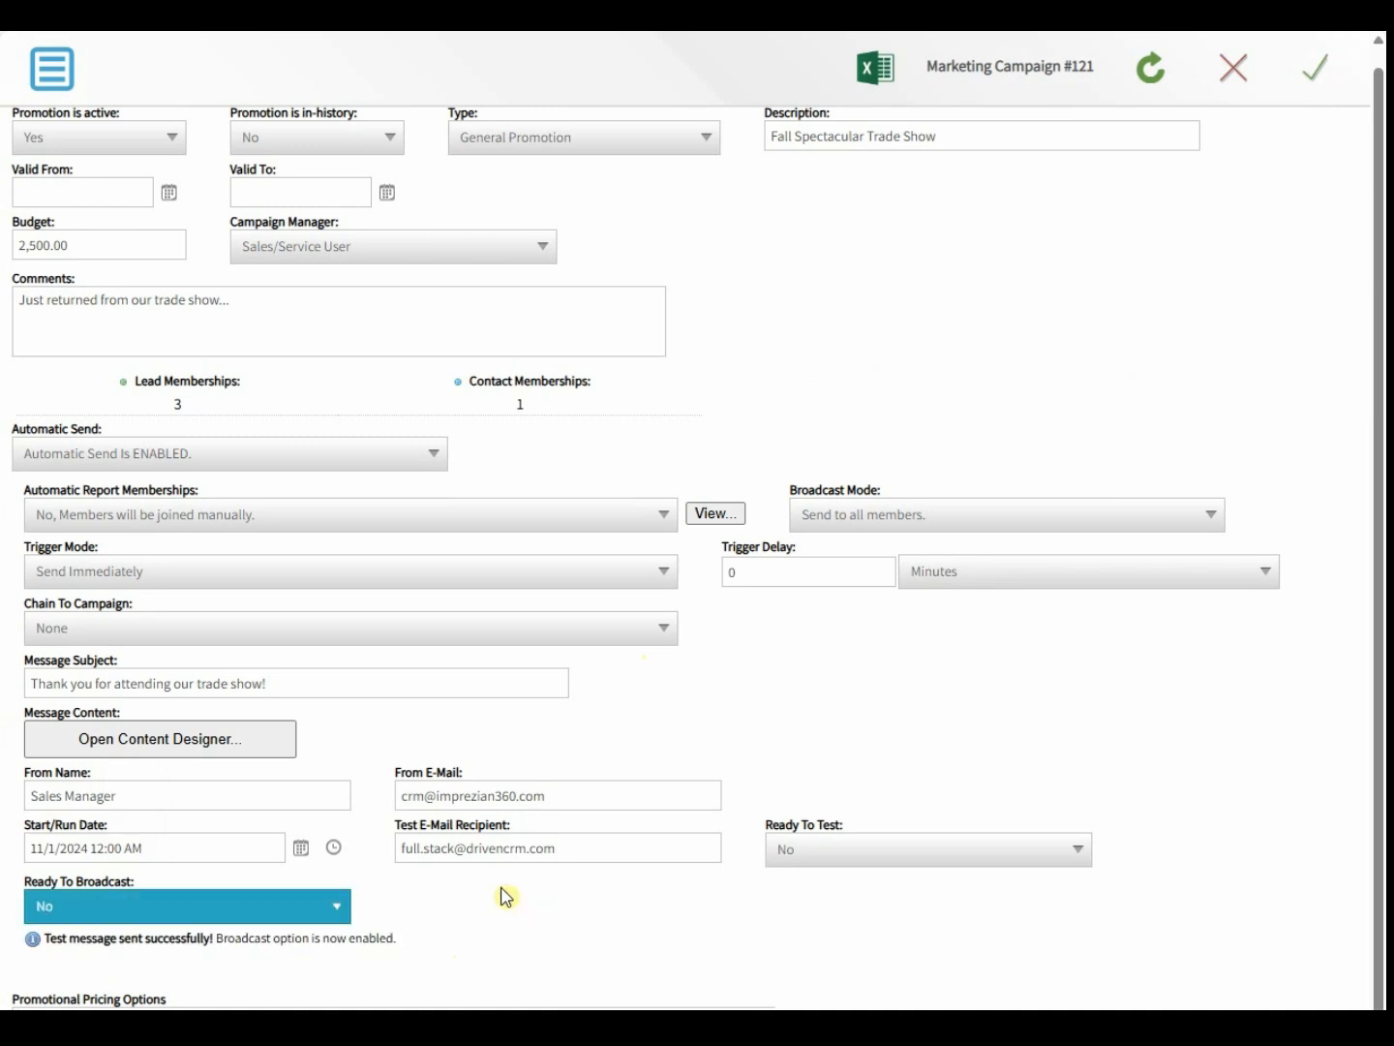
left_click(640, 1019)
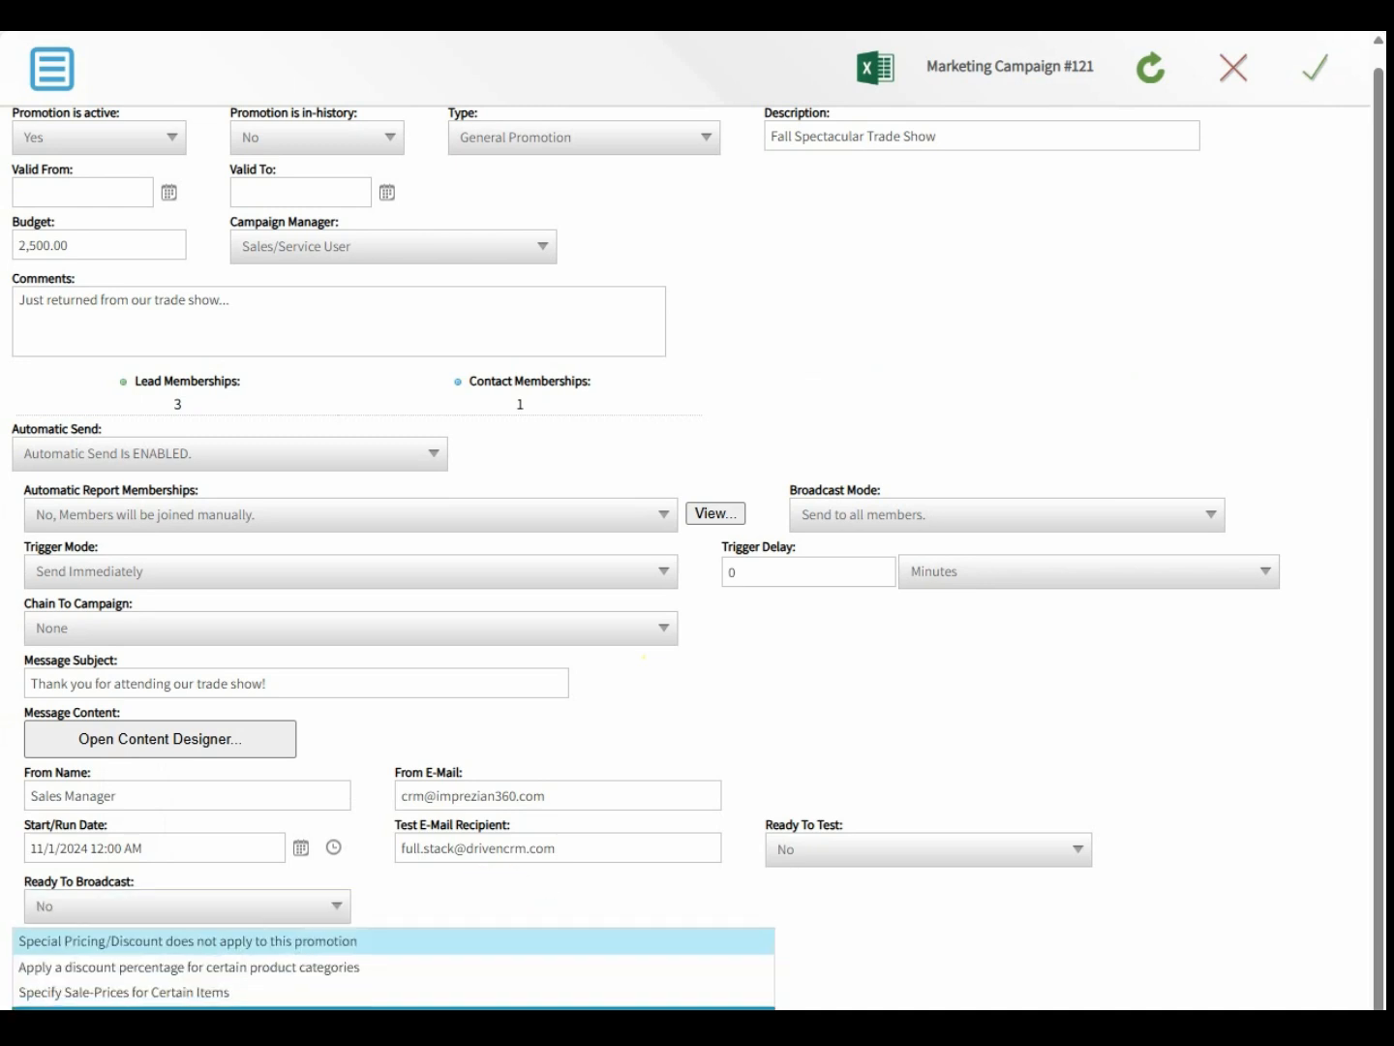
- Switch pricing to 'Specify Sale-Prices for Certain Items' and add EX-001 Example Product at 4.99
left_click(448, 961)
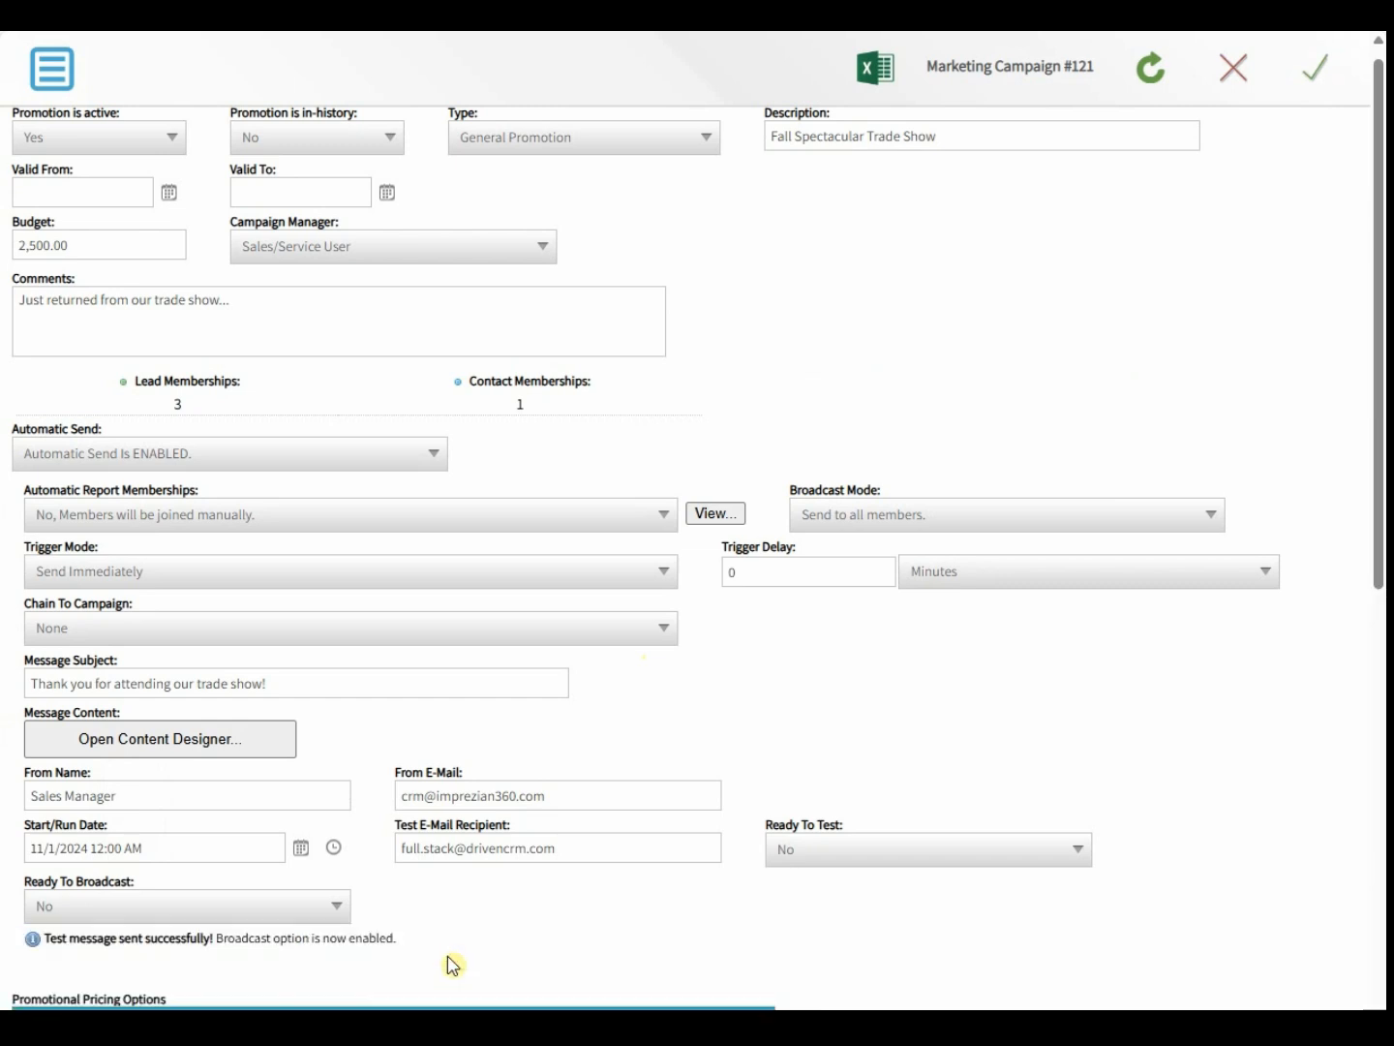
scroll(455, 954, "down", 8)
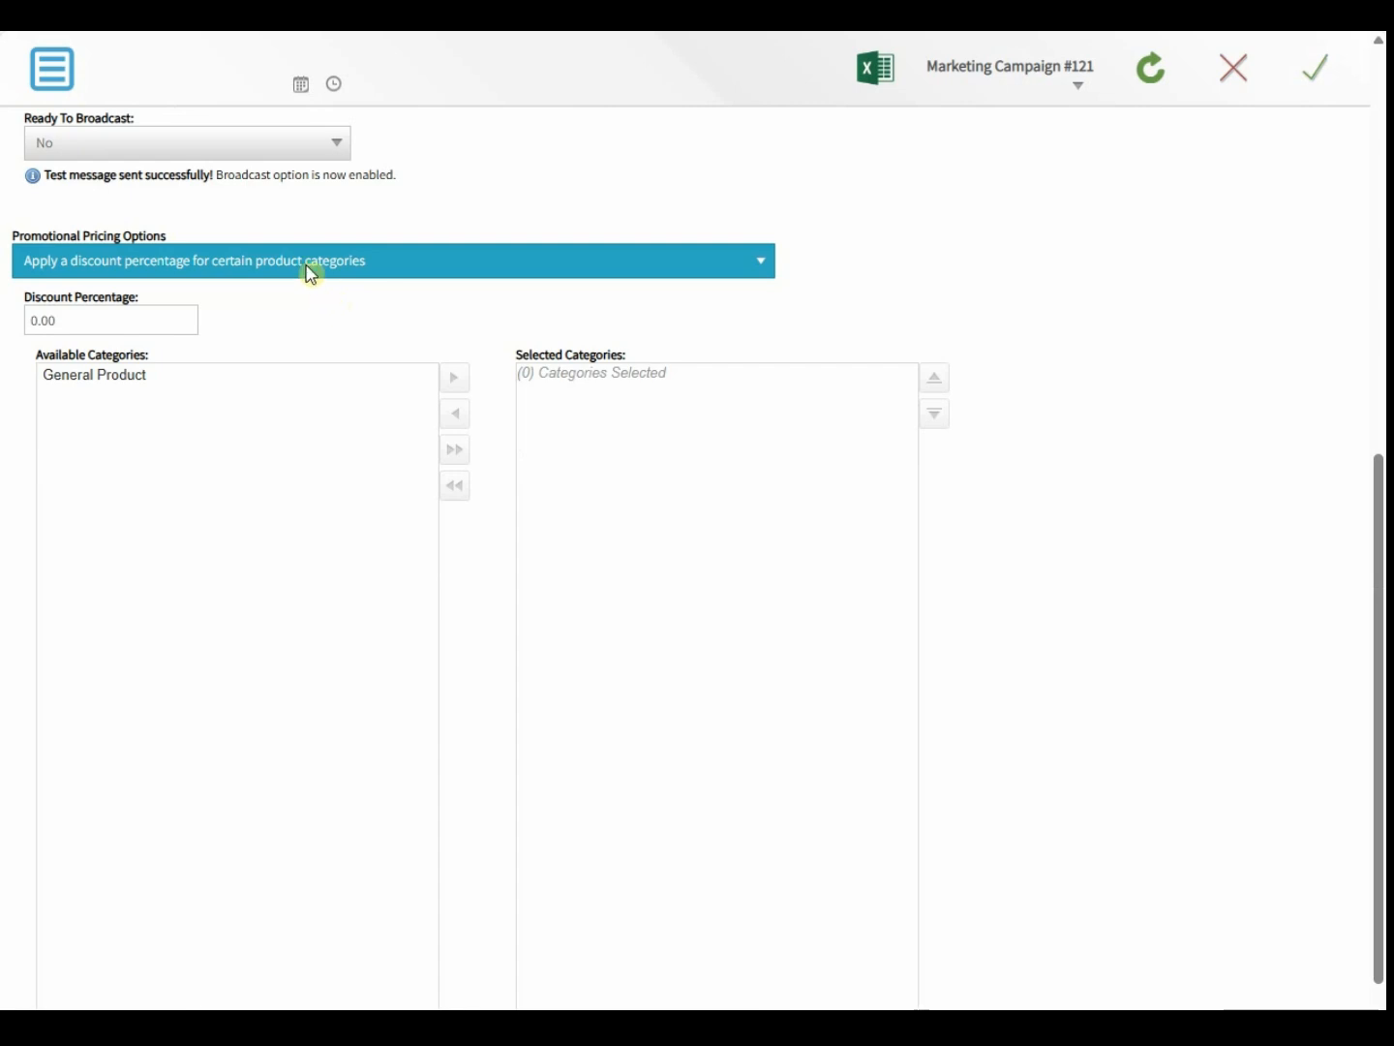
left_click(310, 270)
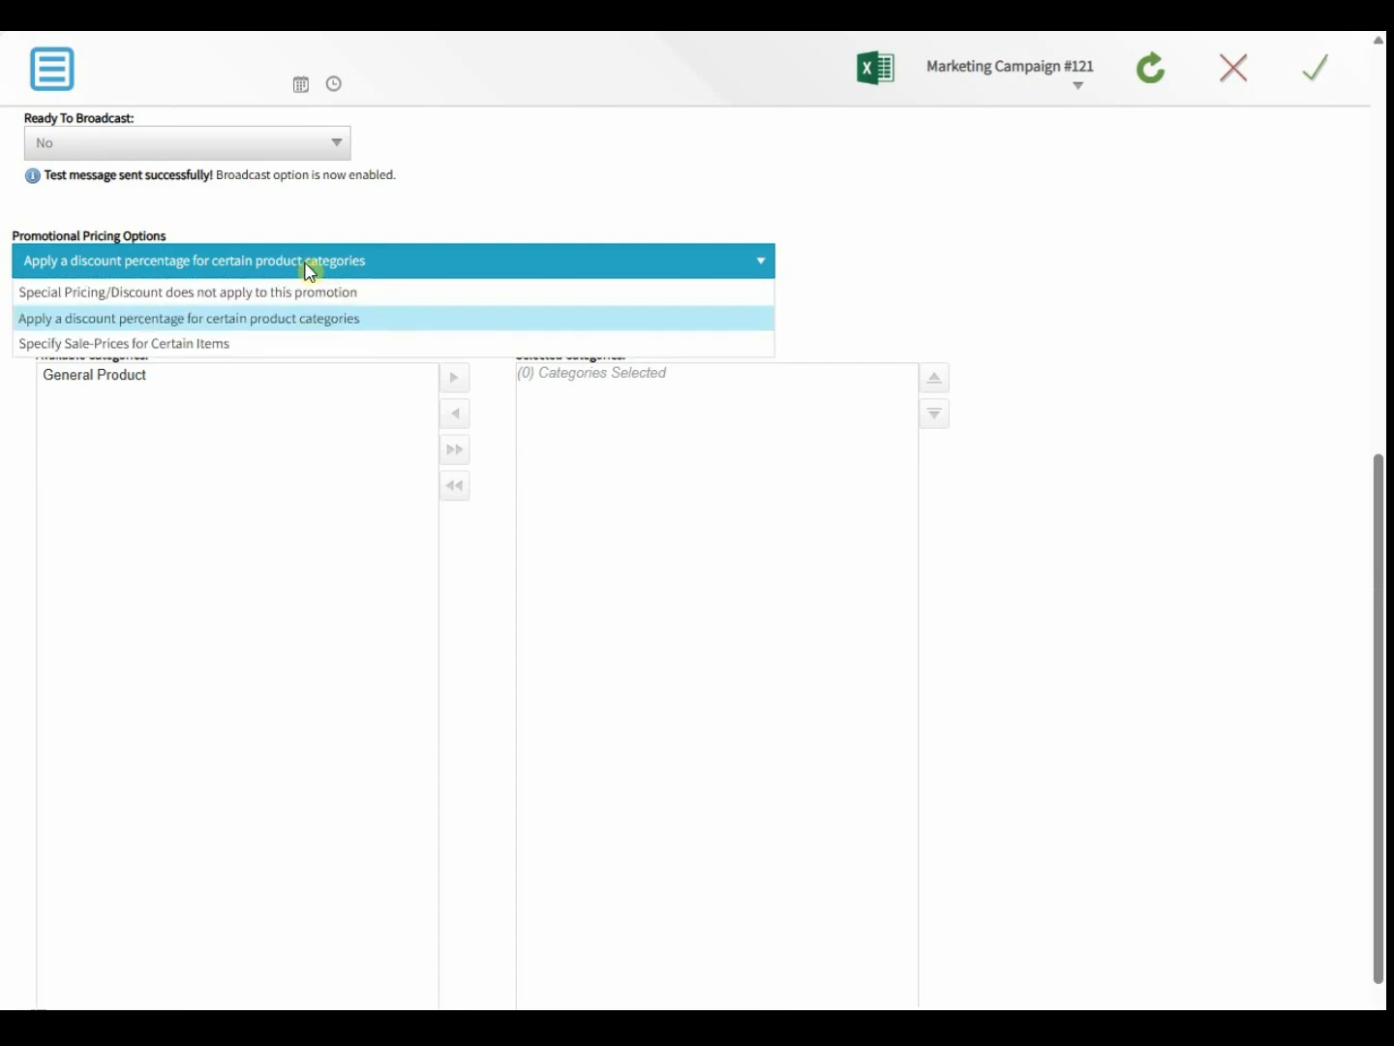
left_click(201, 345)
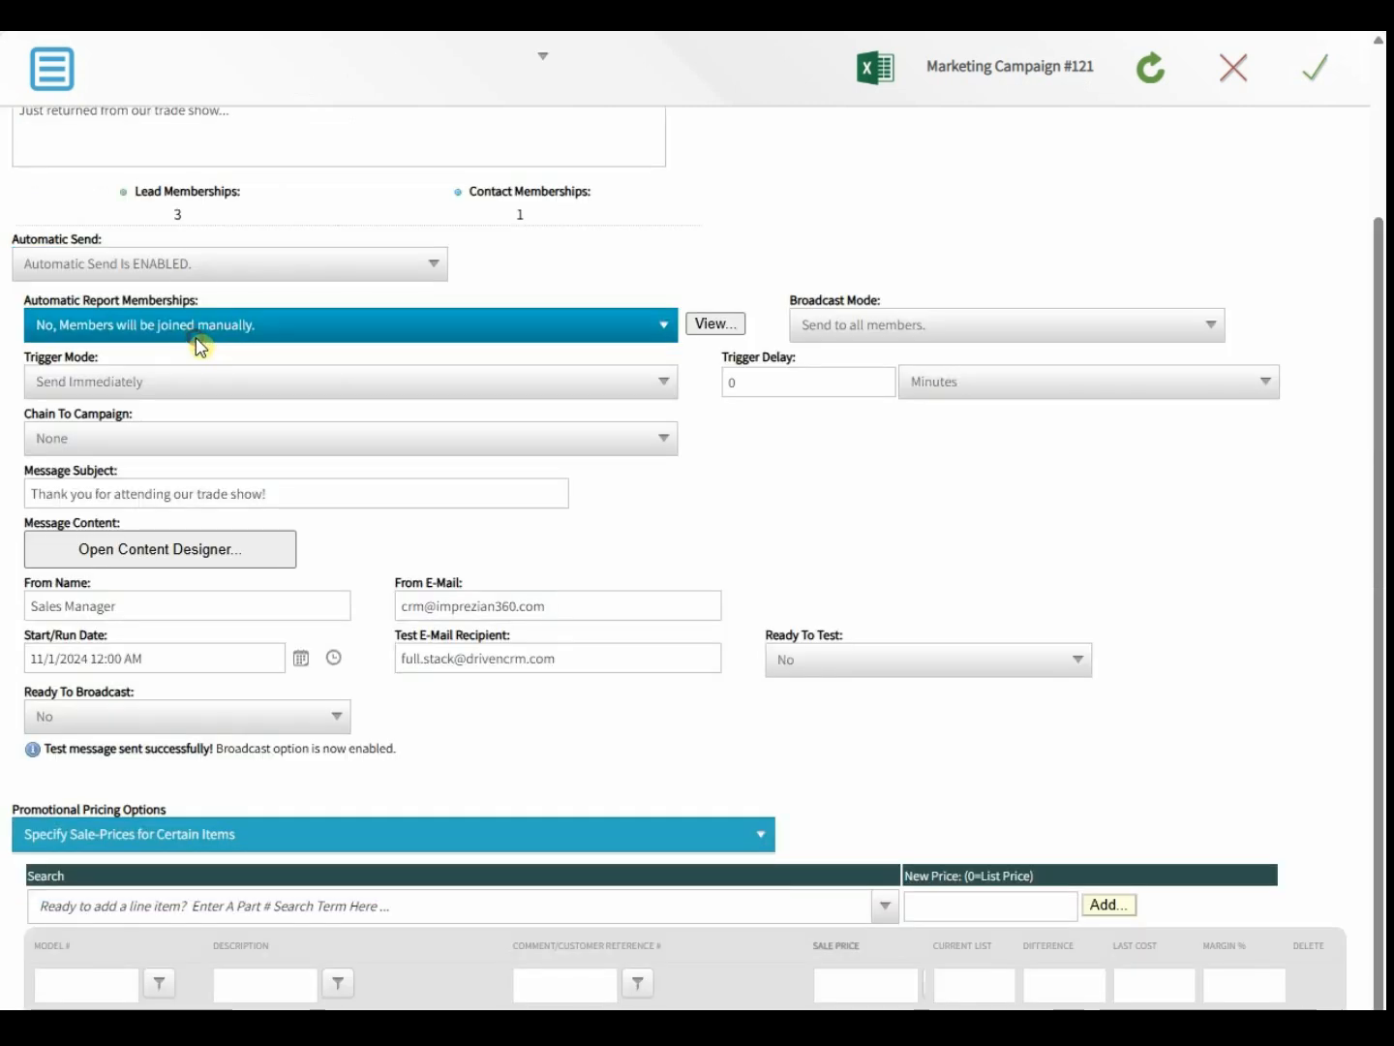
left_click(205, 914)
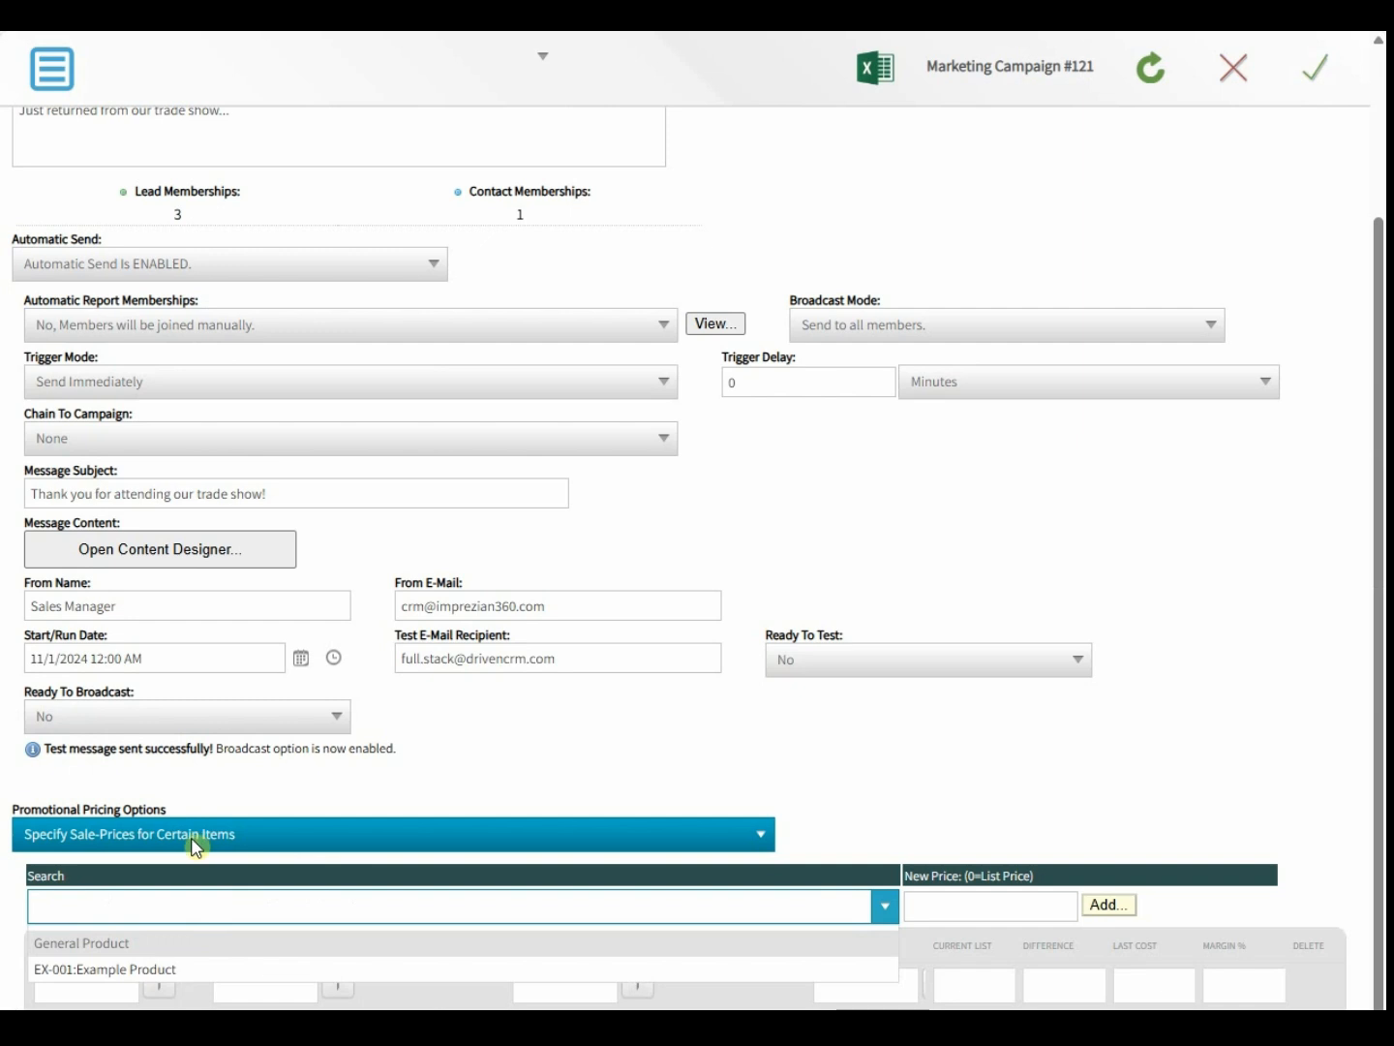
left_click(169, 969)
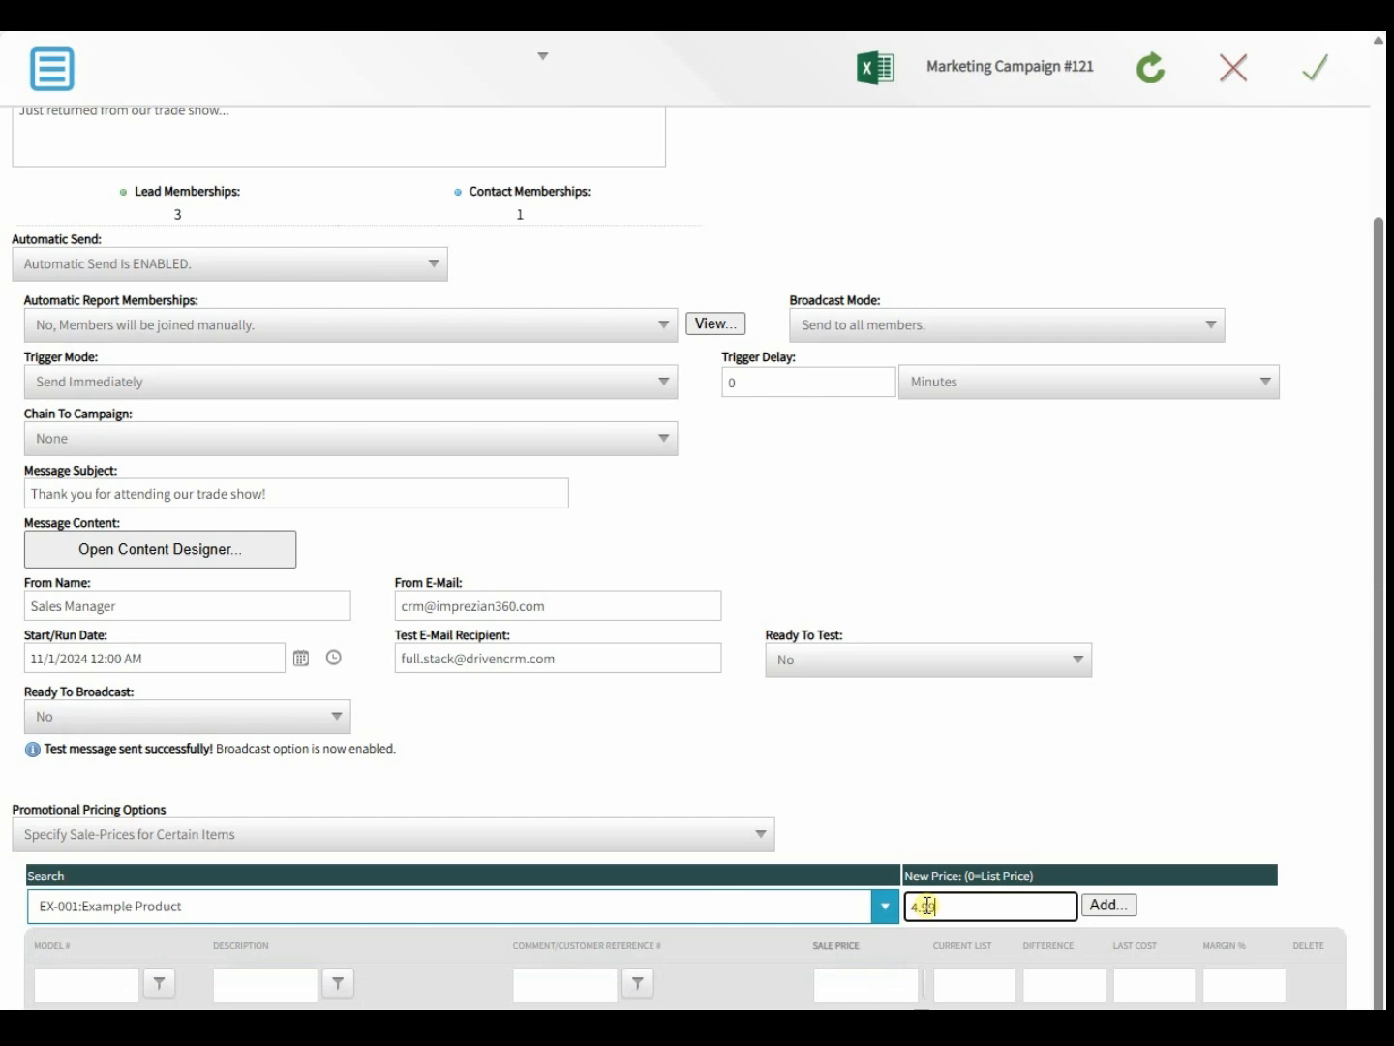
left_click(1109, 907)
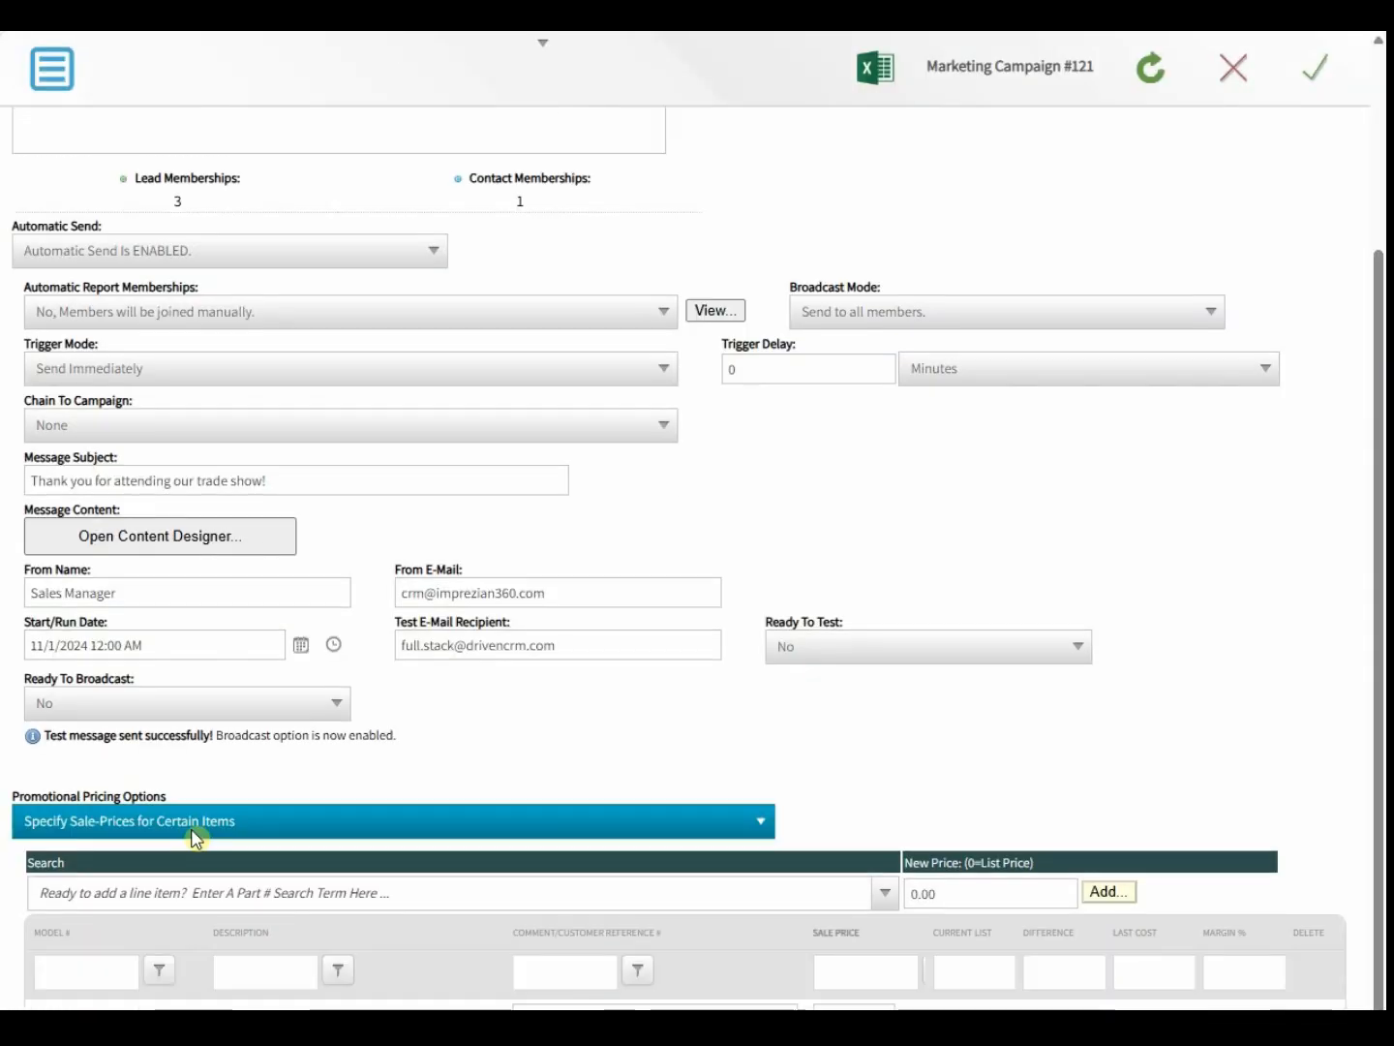
left_click(223, 713)
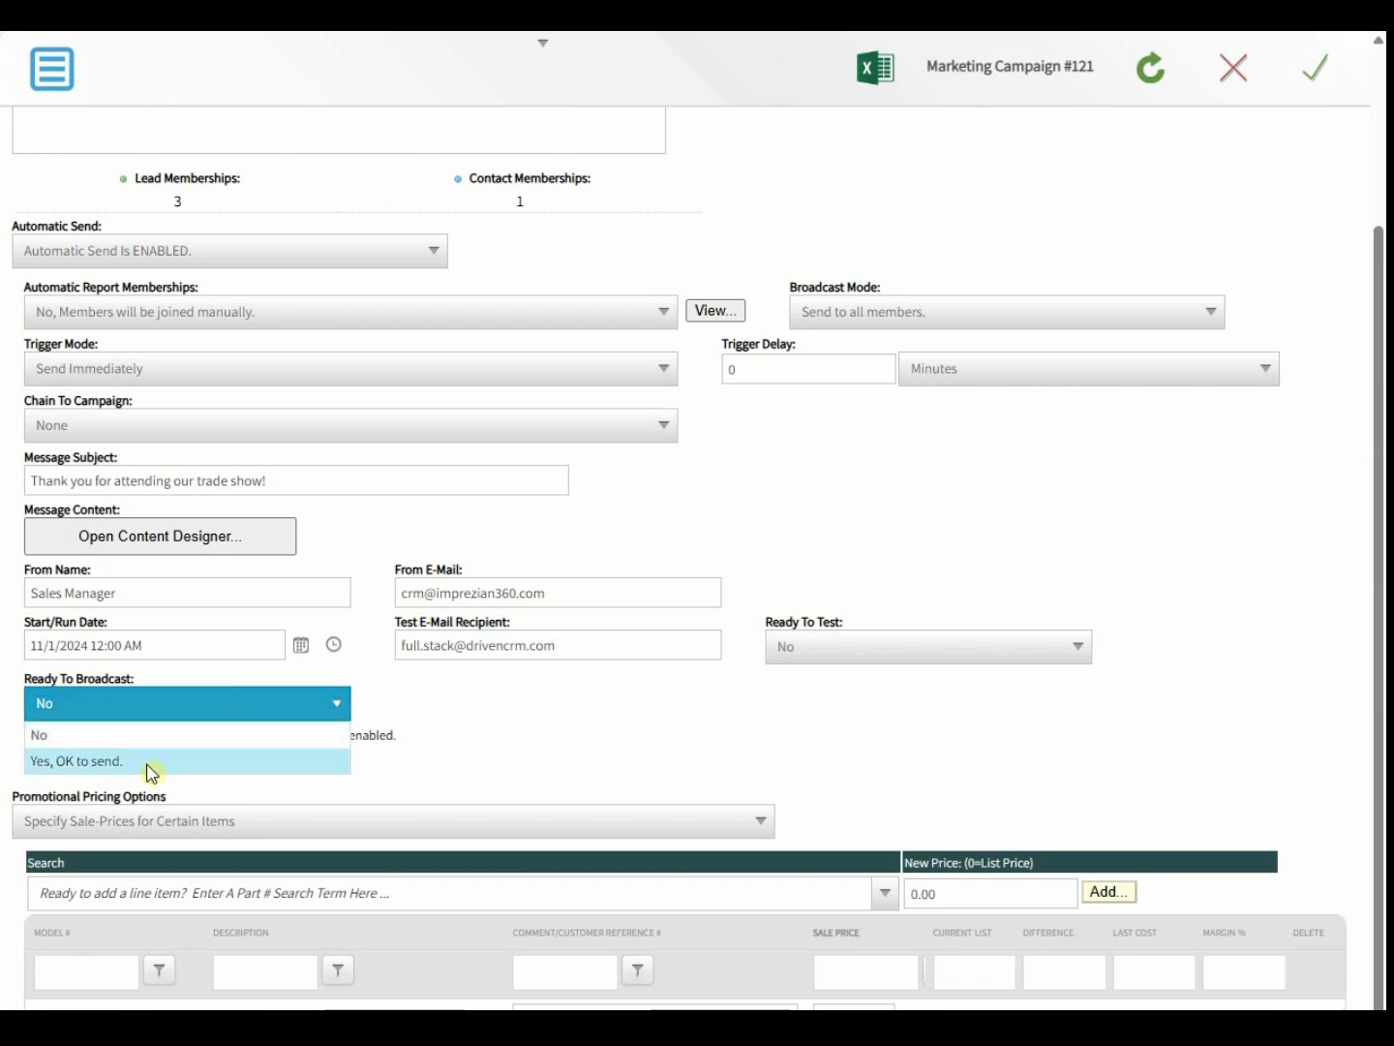
- Set the Fall Spectacular Trade Show campaign to 'Yes, OK to send.', save it, and select it in the list
left_click(147, 763)
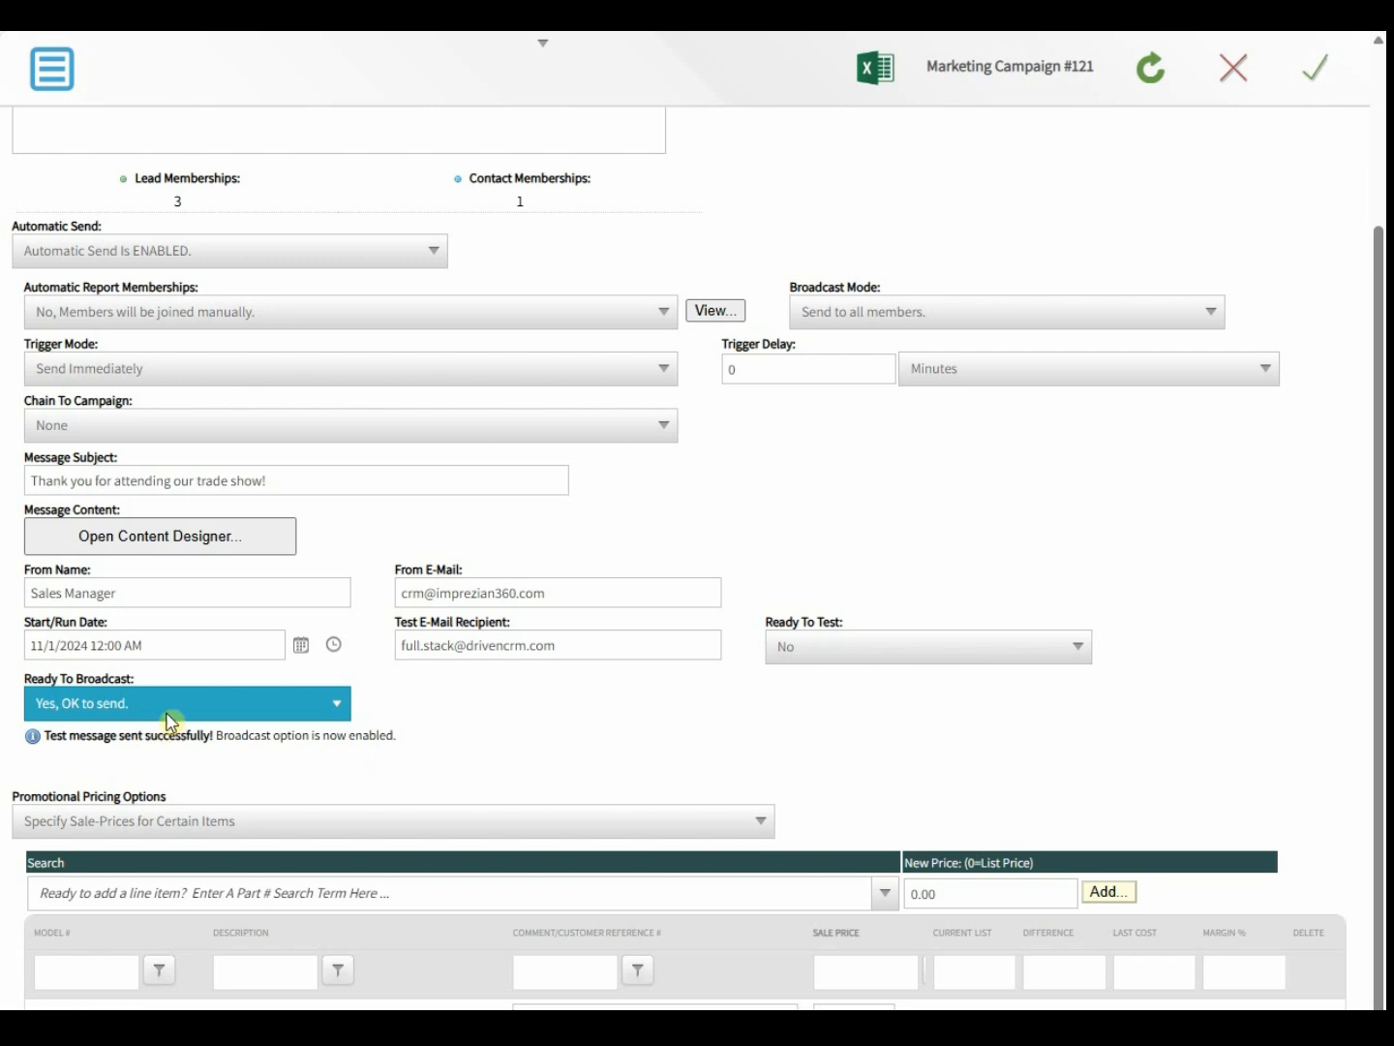
left_click(1323, 83)
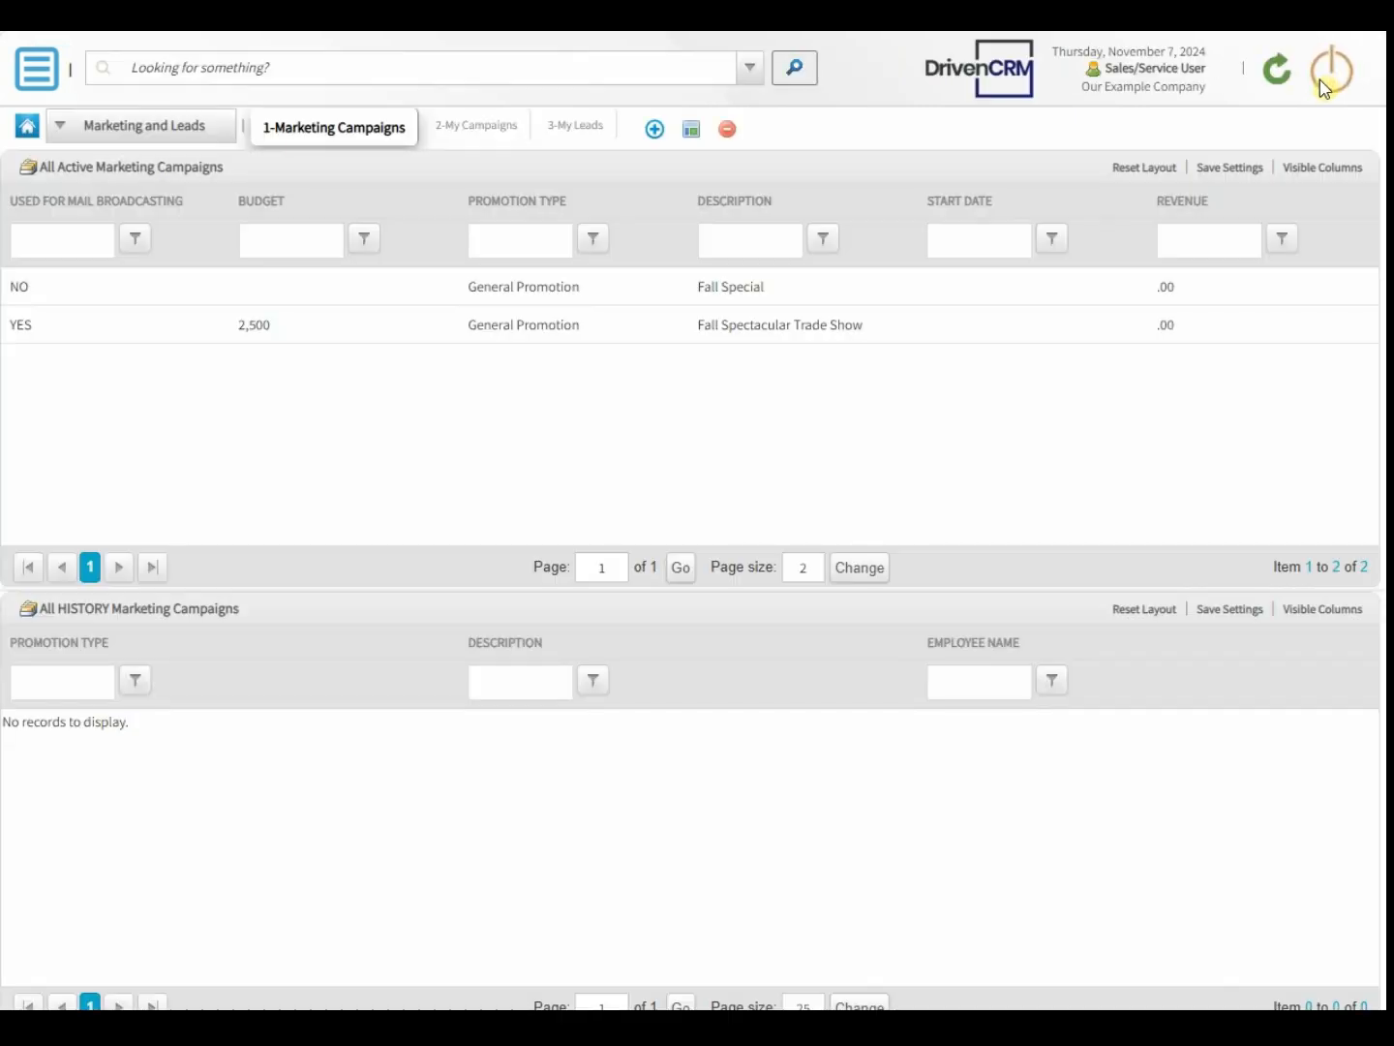
left_click(882, 334)
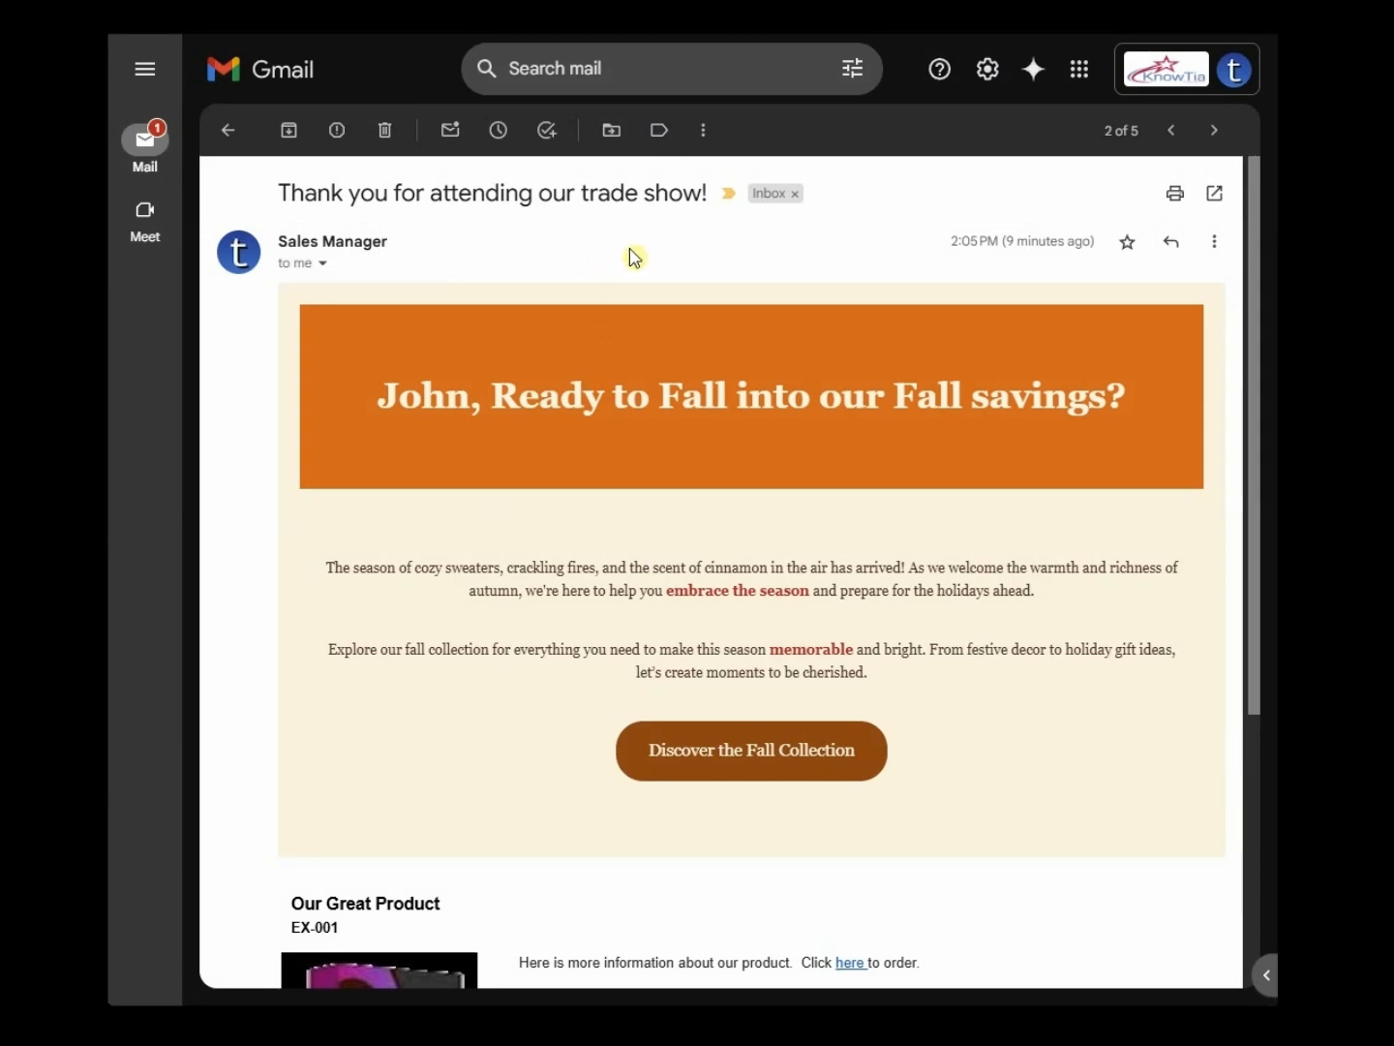
scroll(634, 258, "down", 4)
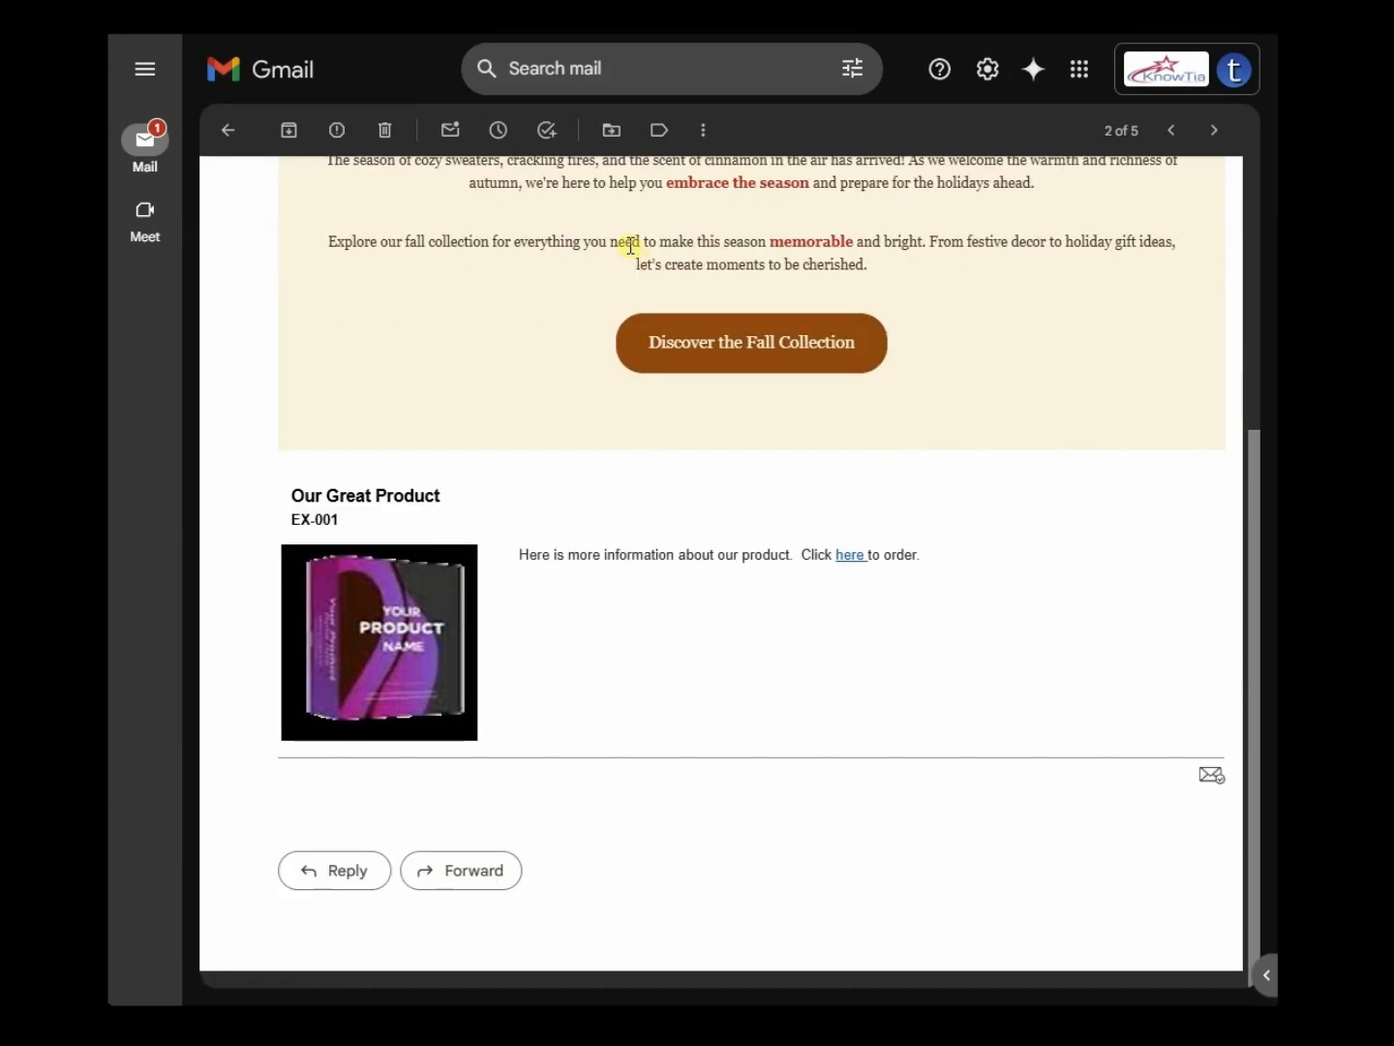
scroll(631, 255, "up", 4)
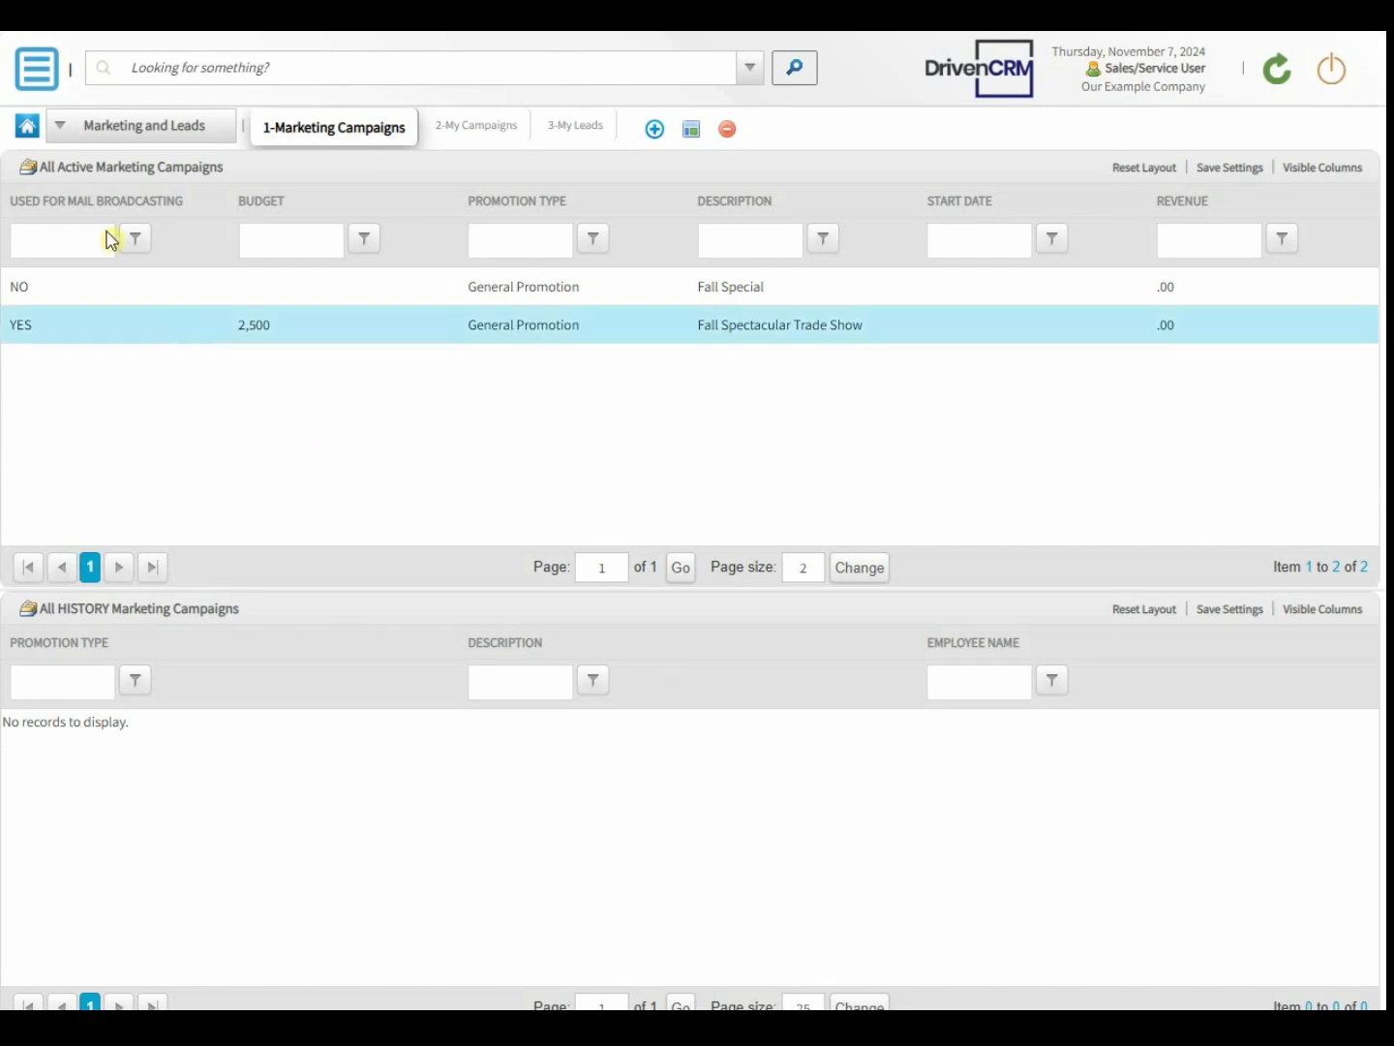
- Start a new sales lead in the General Lead category
left_click(34, 63)
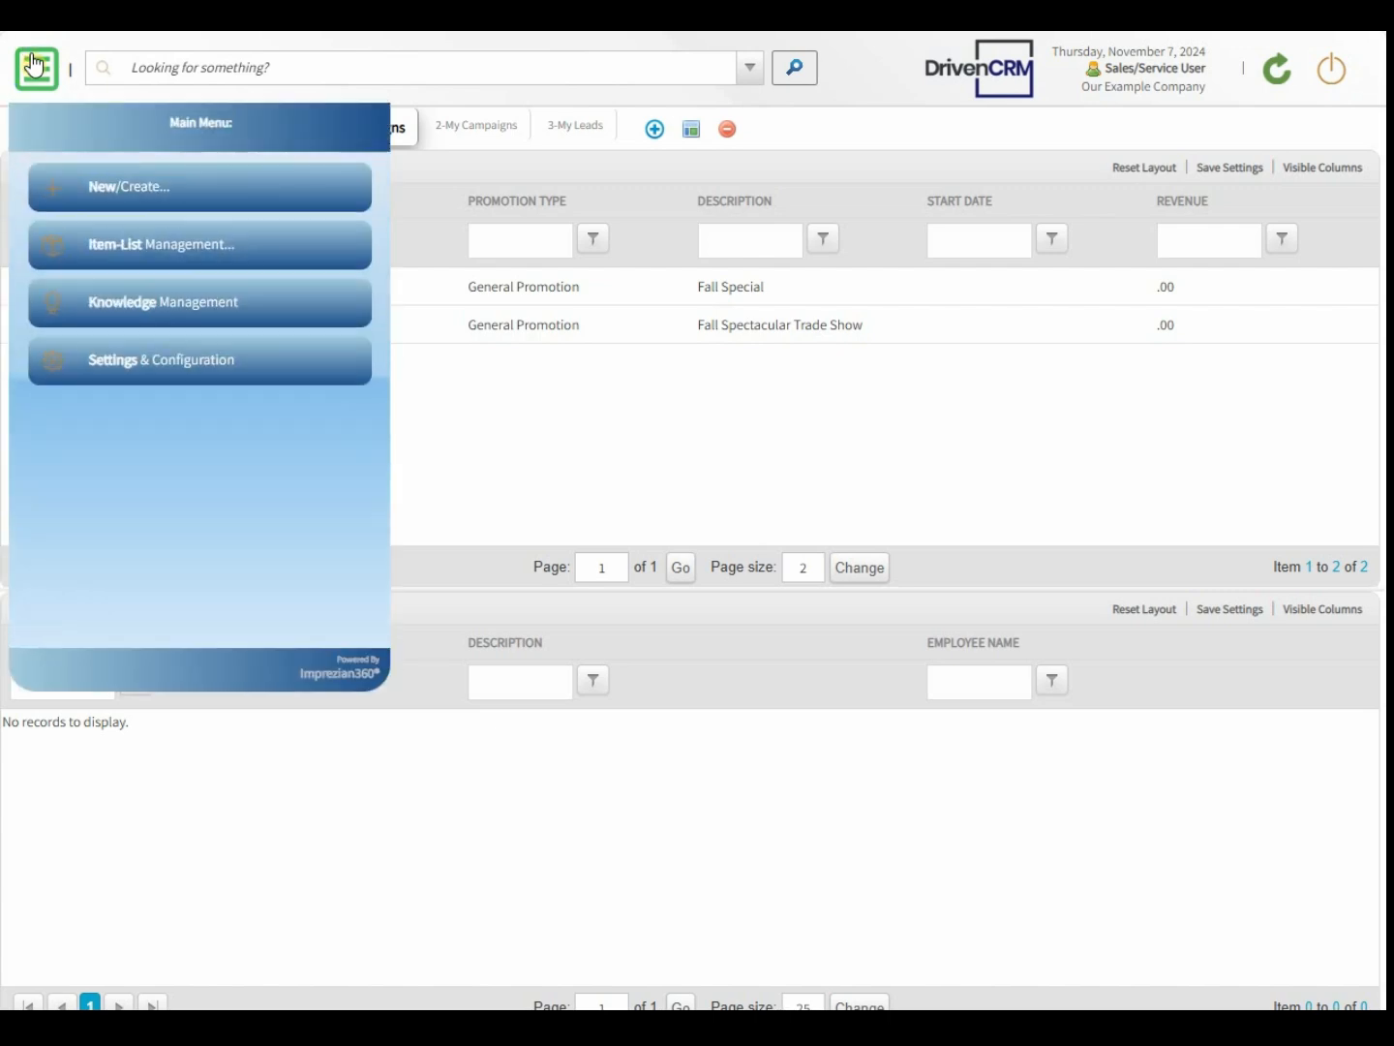
left_click(94, 207)
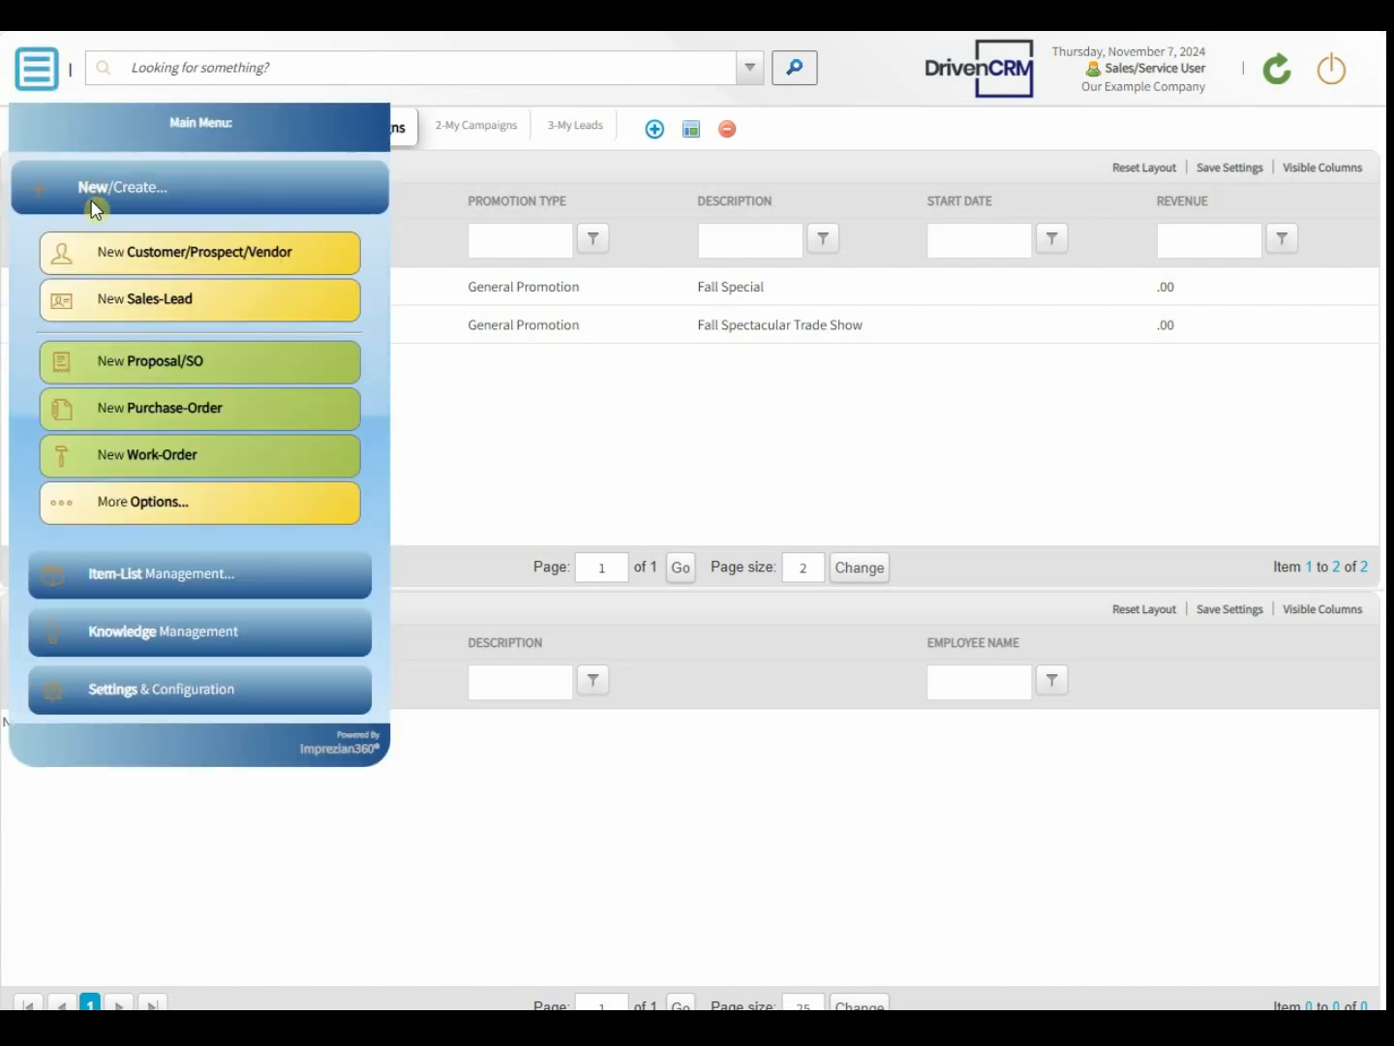
left_click(121, 300)
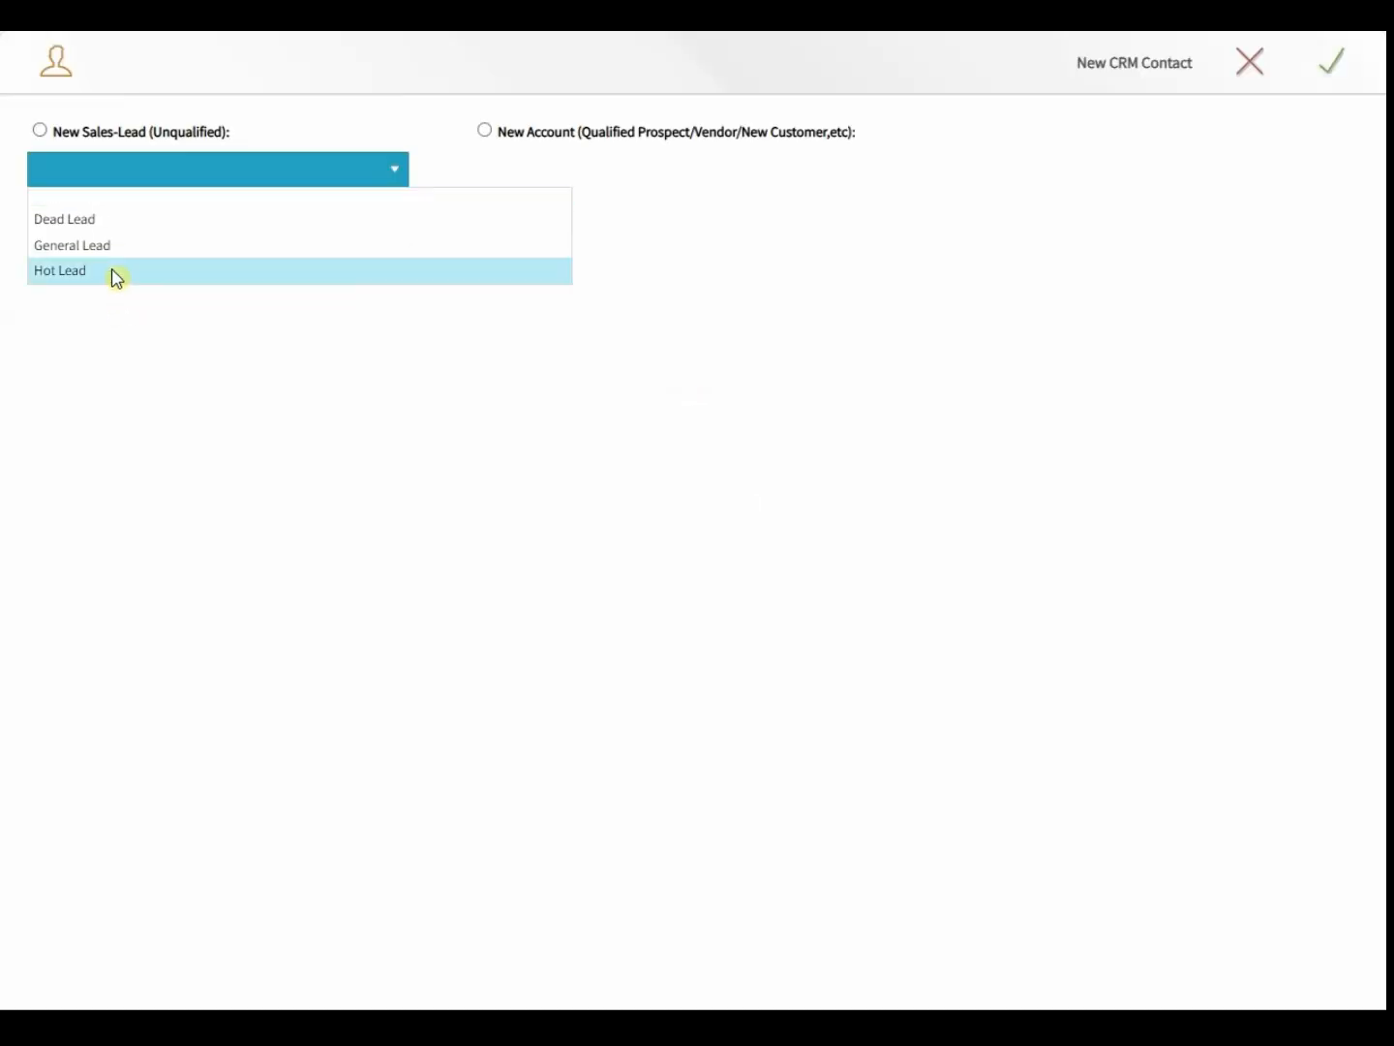
left_click(110, 257)
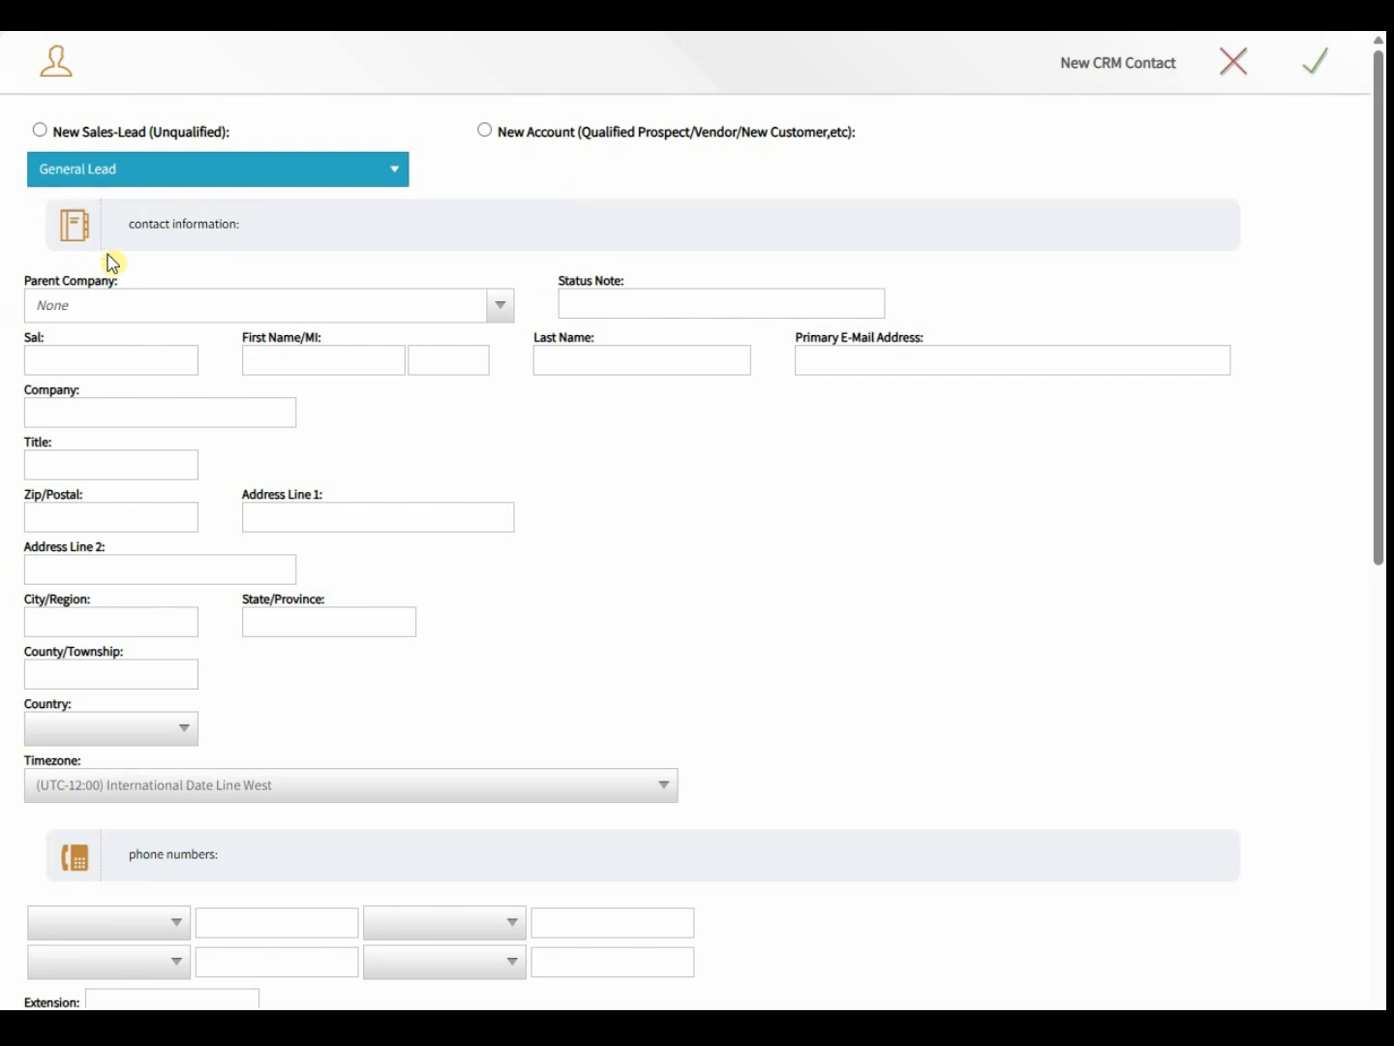
- Fill in the contact's salutation, first name, middle initial and last name
left_click(74, 367)
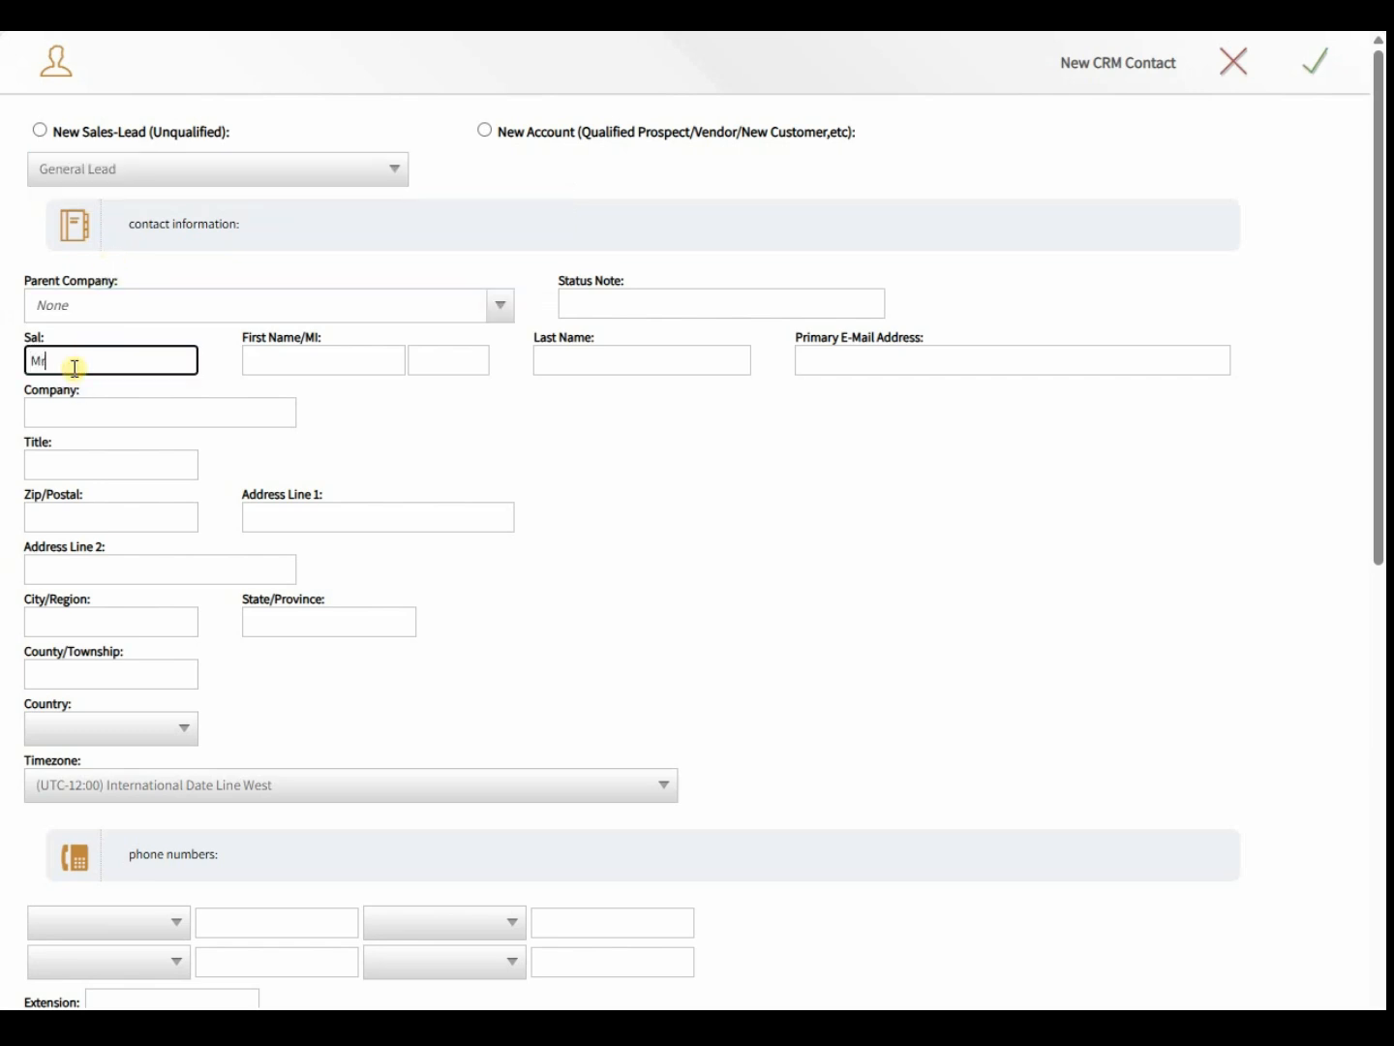
key("Tab")
type("Example")
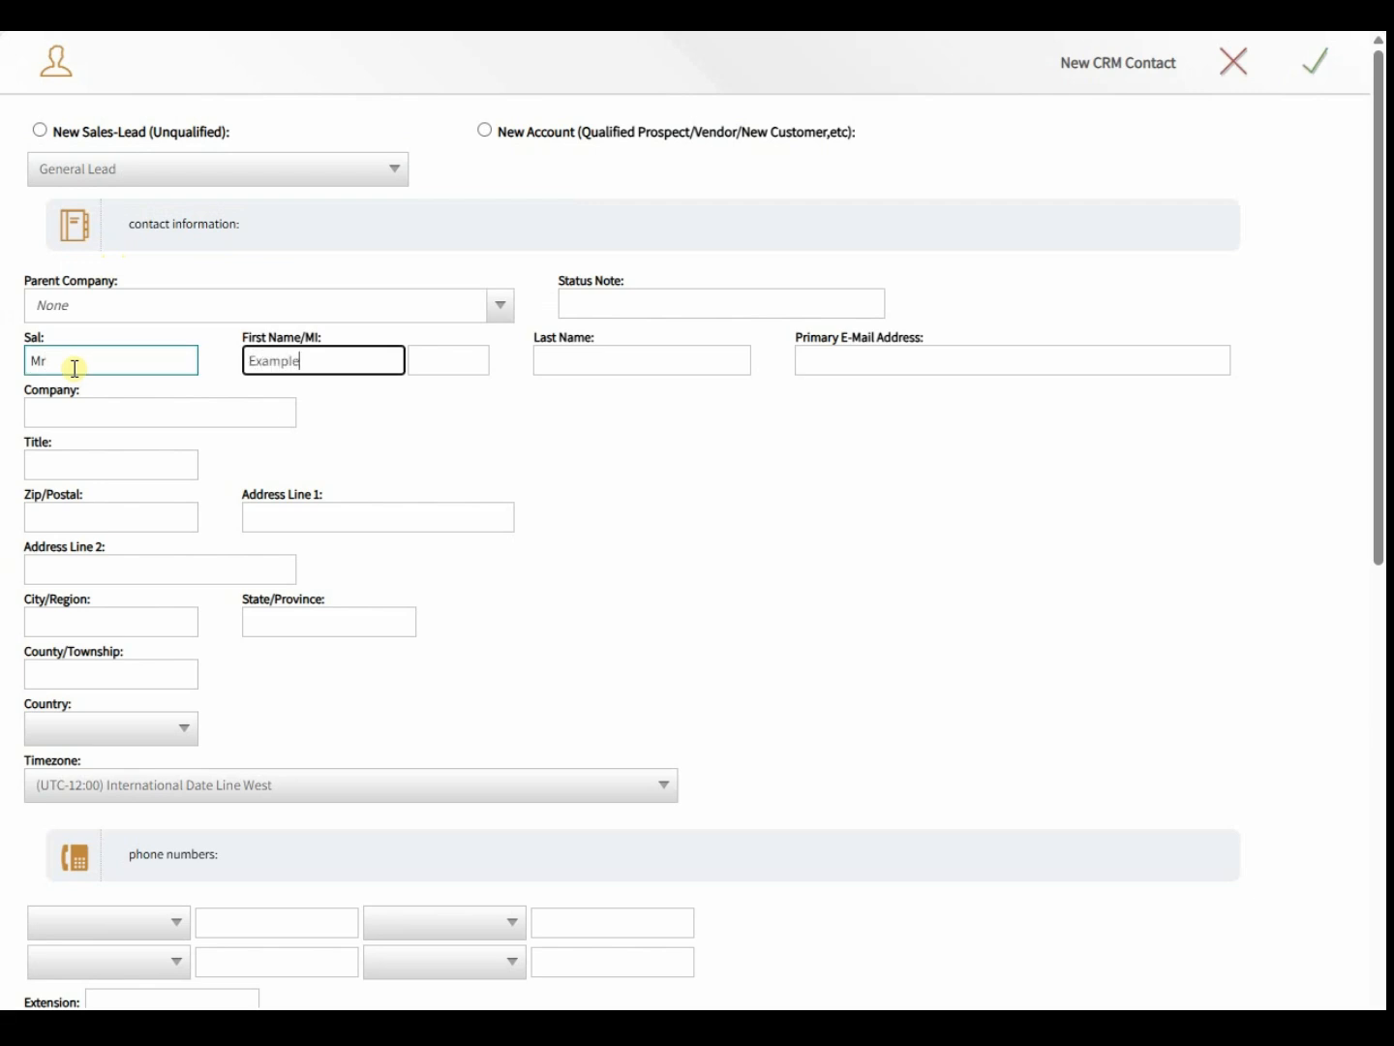
key("Tab")
type("S")
key("Tab")
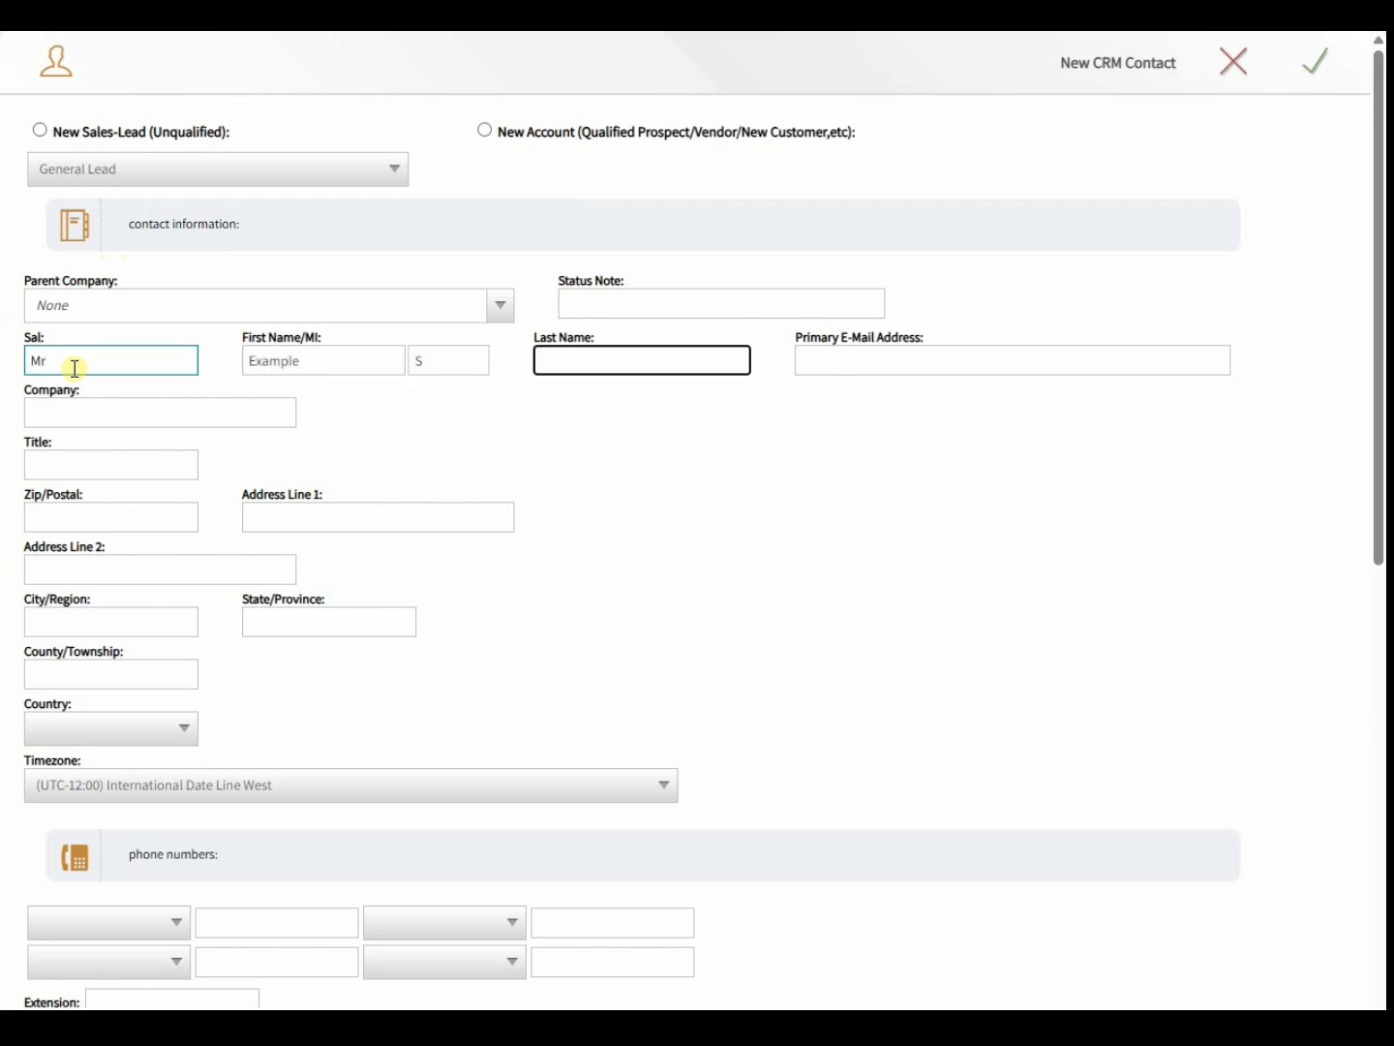
type("Lead")
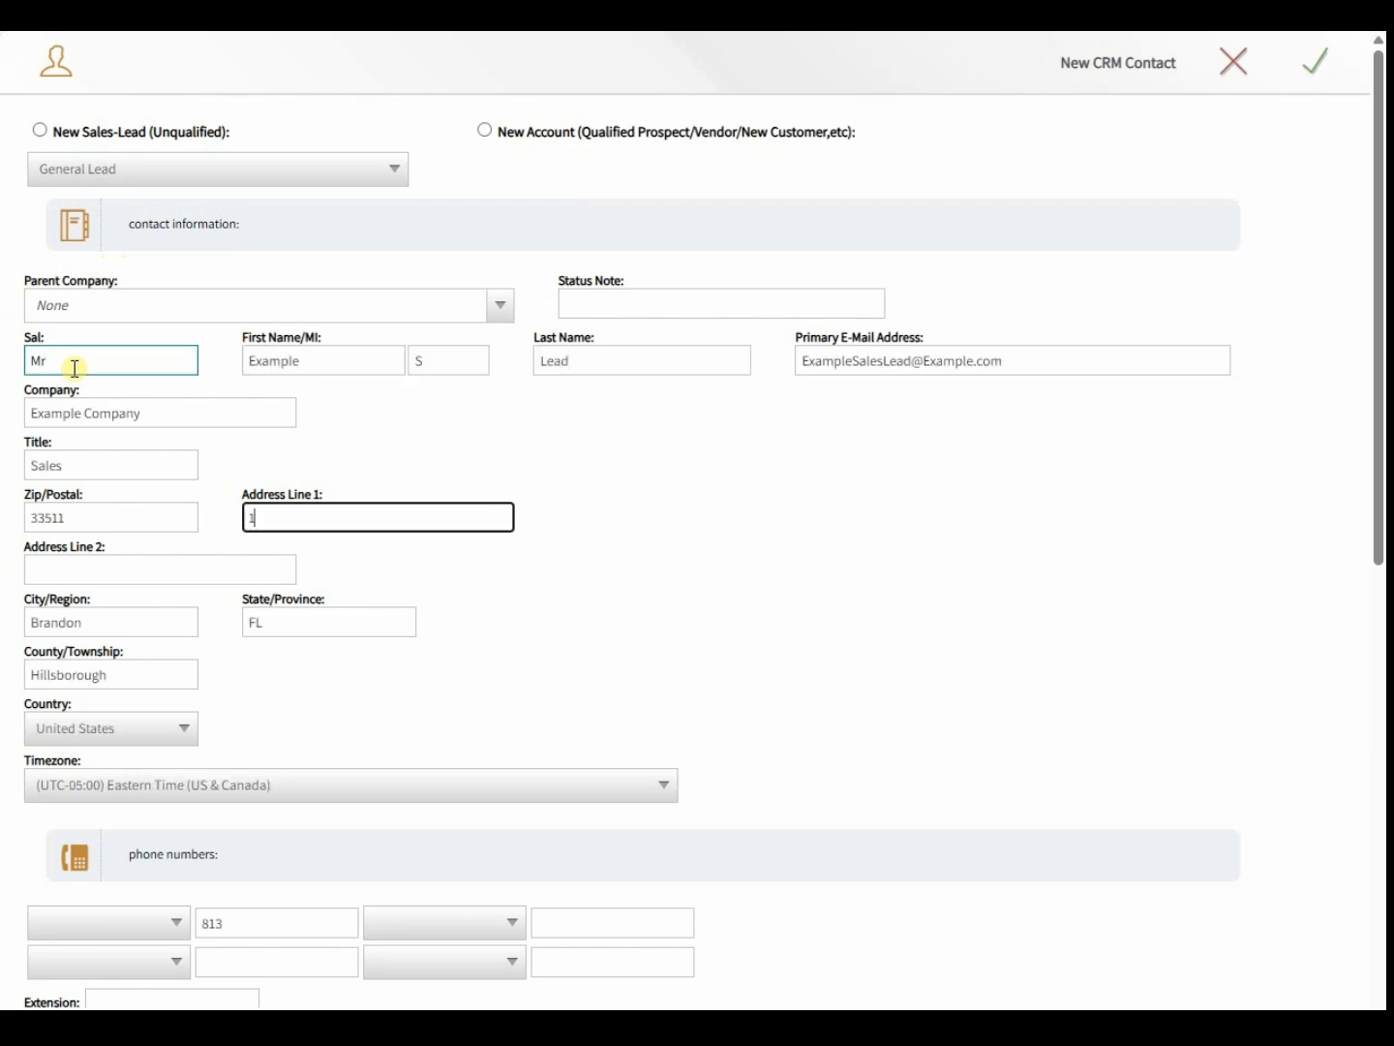
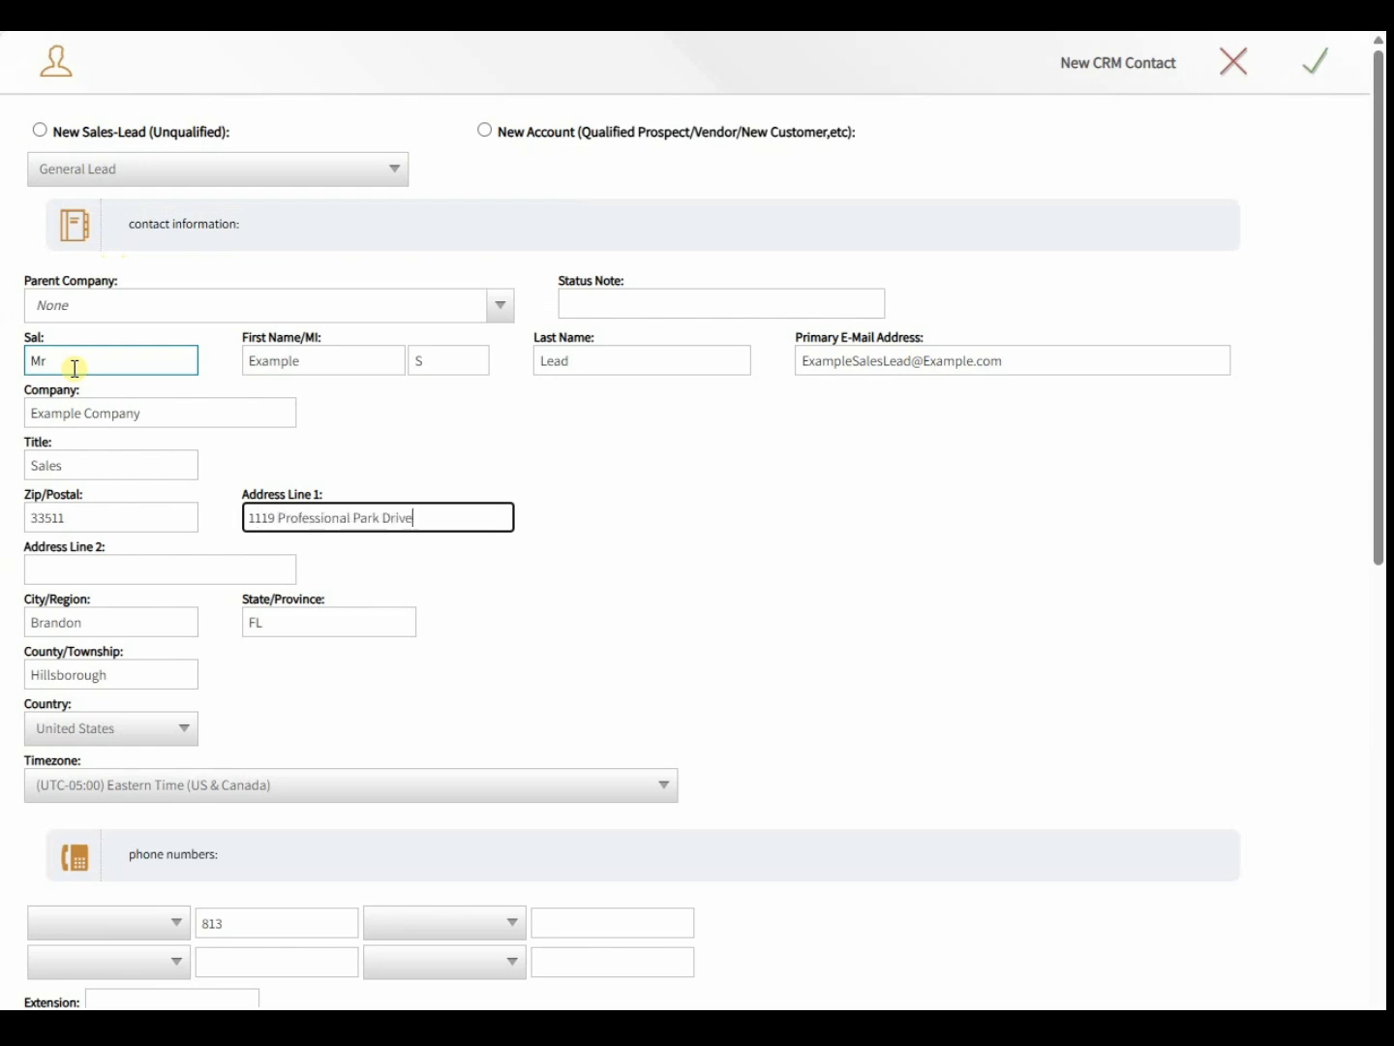
- Enter the contact's street address and save the new General Lead
scroll(228, 423, "down", 2)
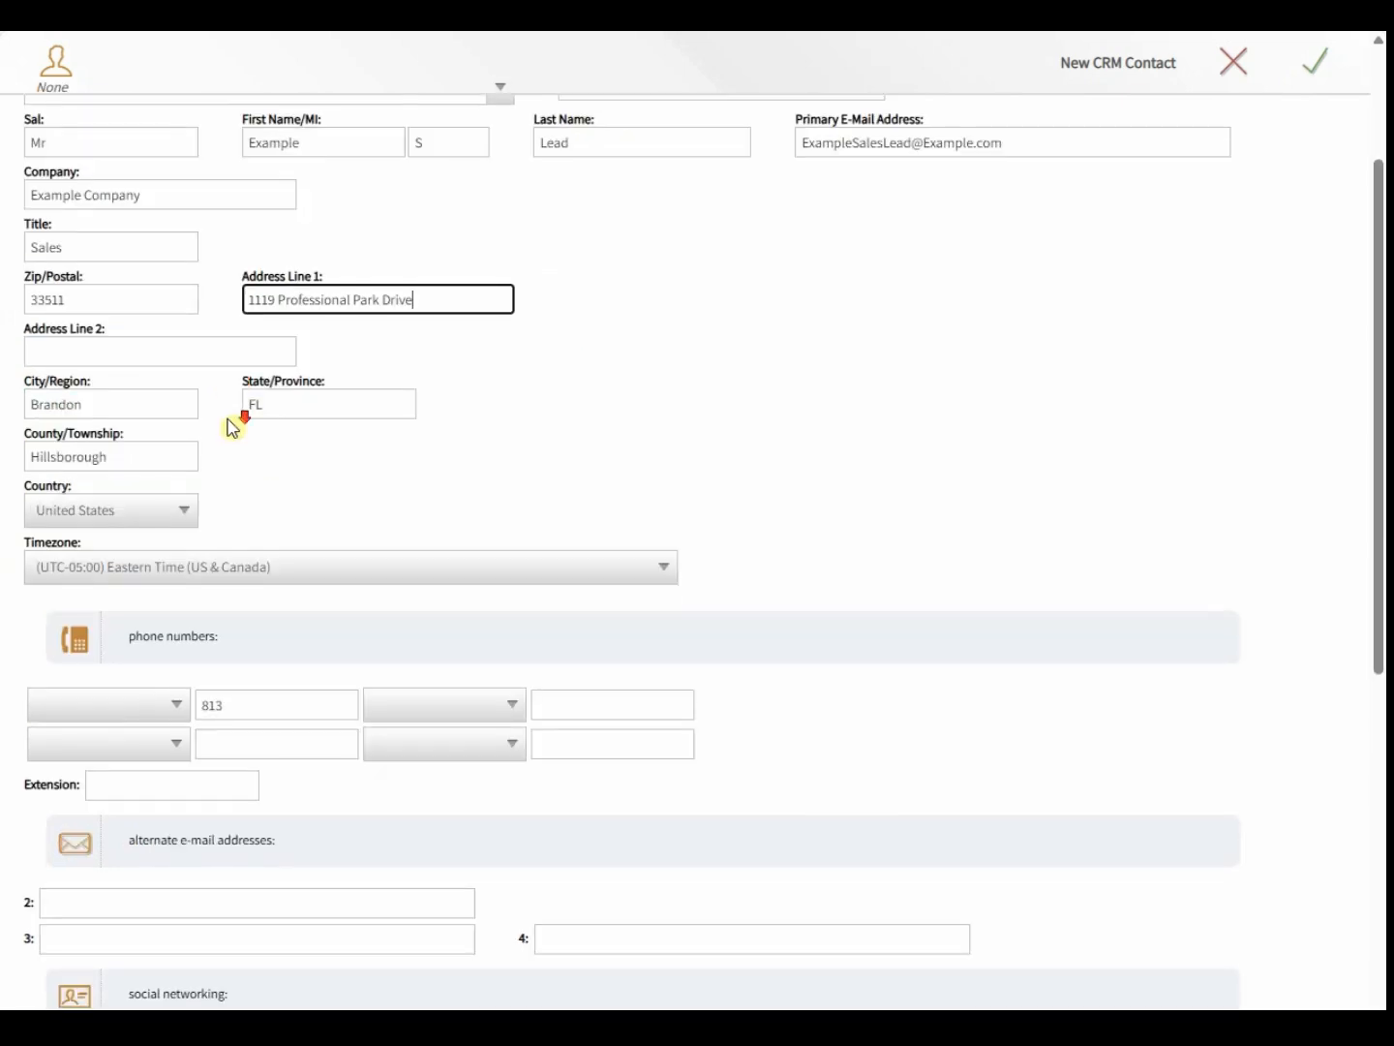
scroll(230, 417, "down", 1)
scroll(236, 401, "up", 3)
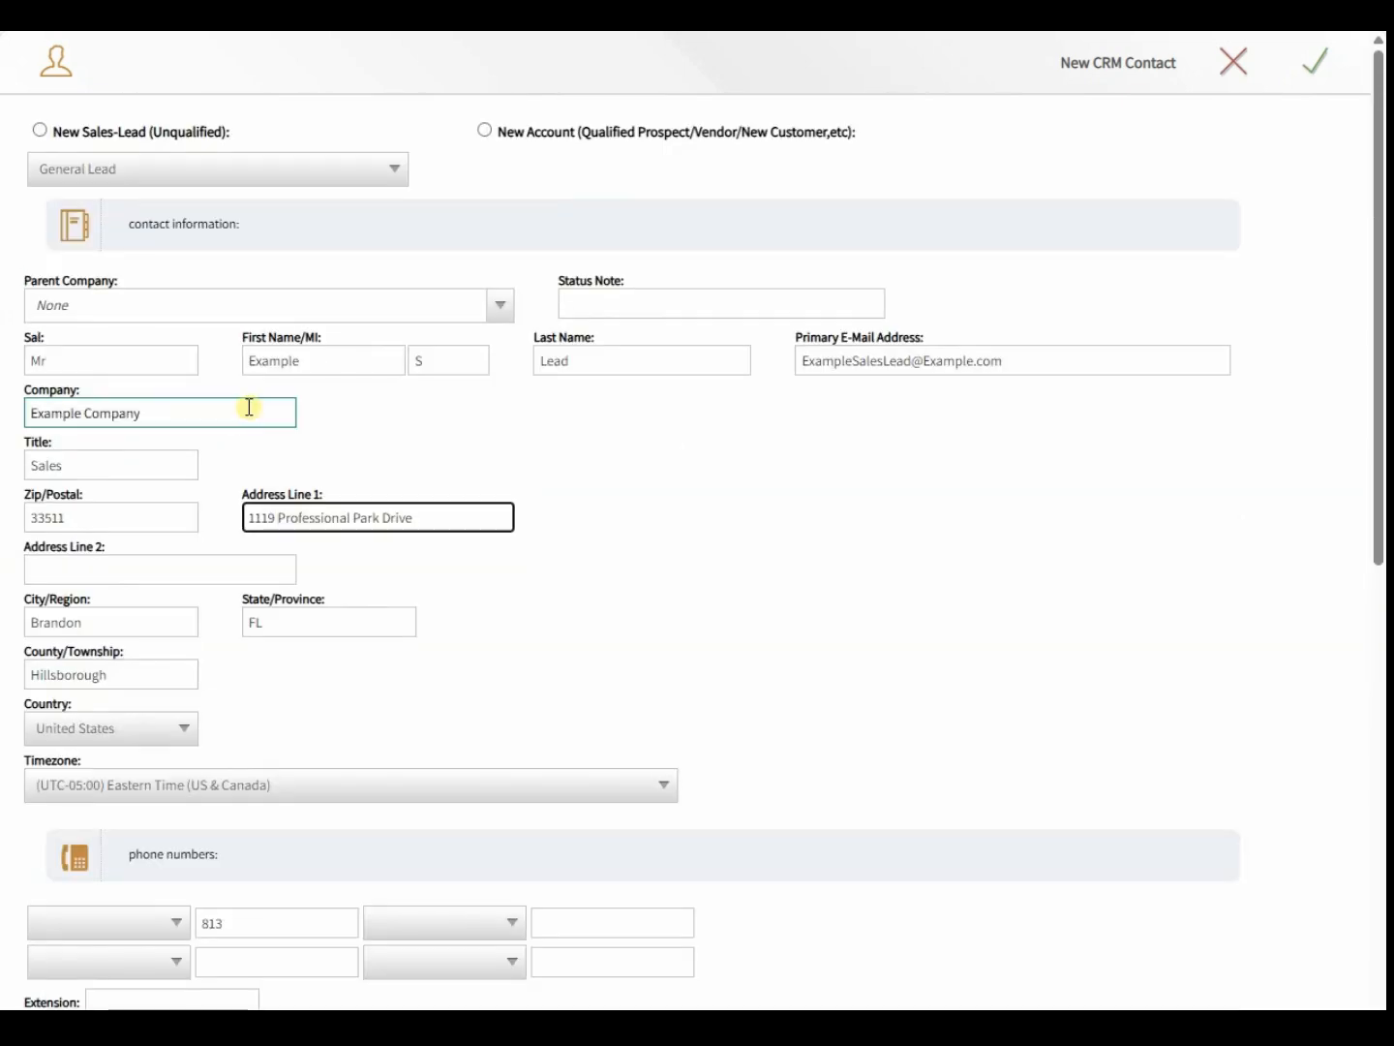
left_click(1331, 59)
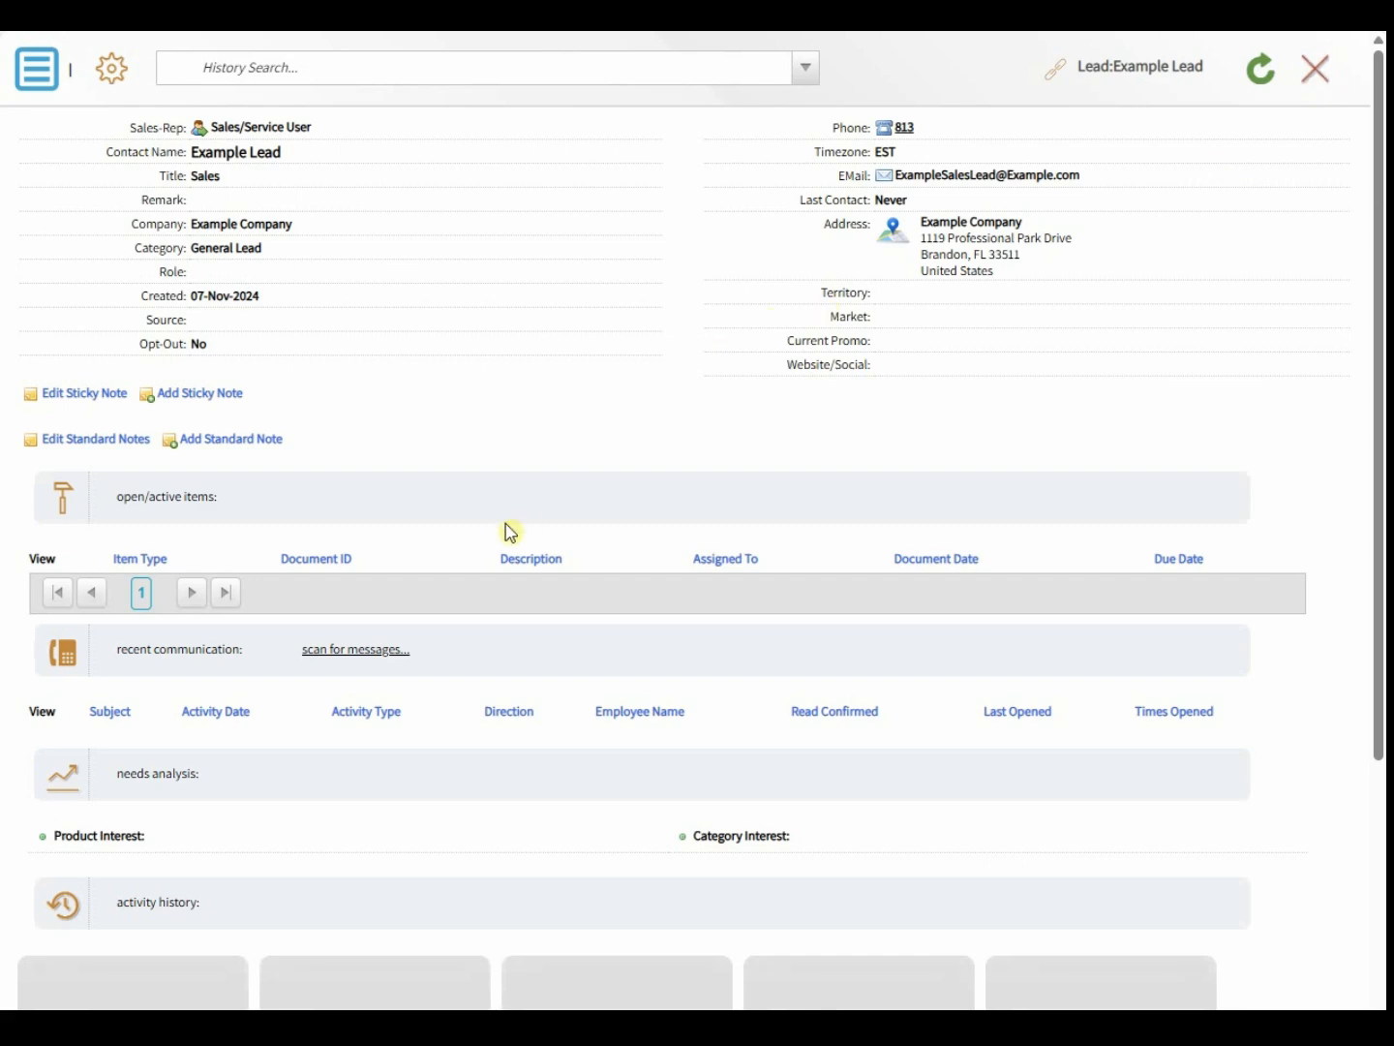
scroll(503, 523, "down", 4)
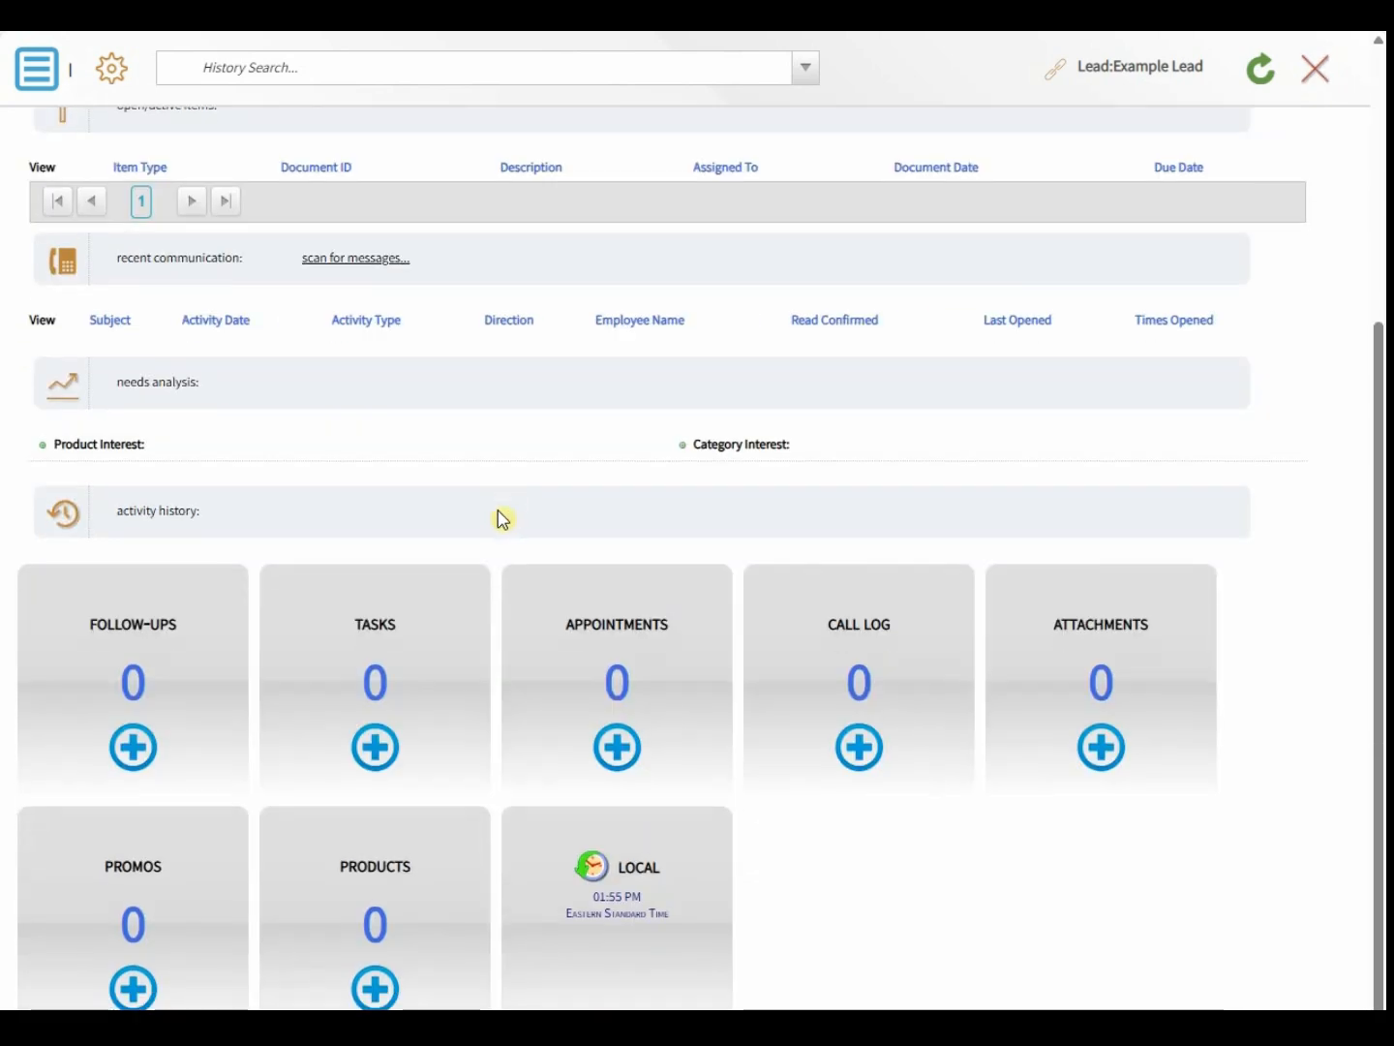
double_click(126, 866)
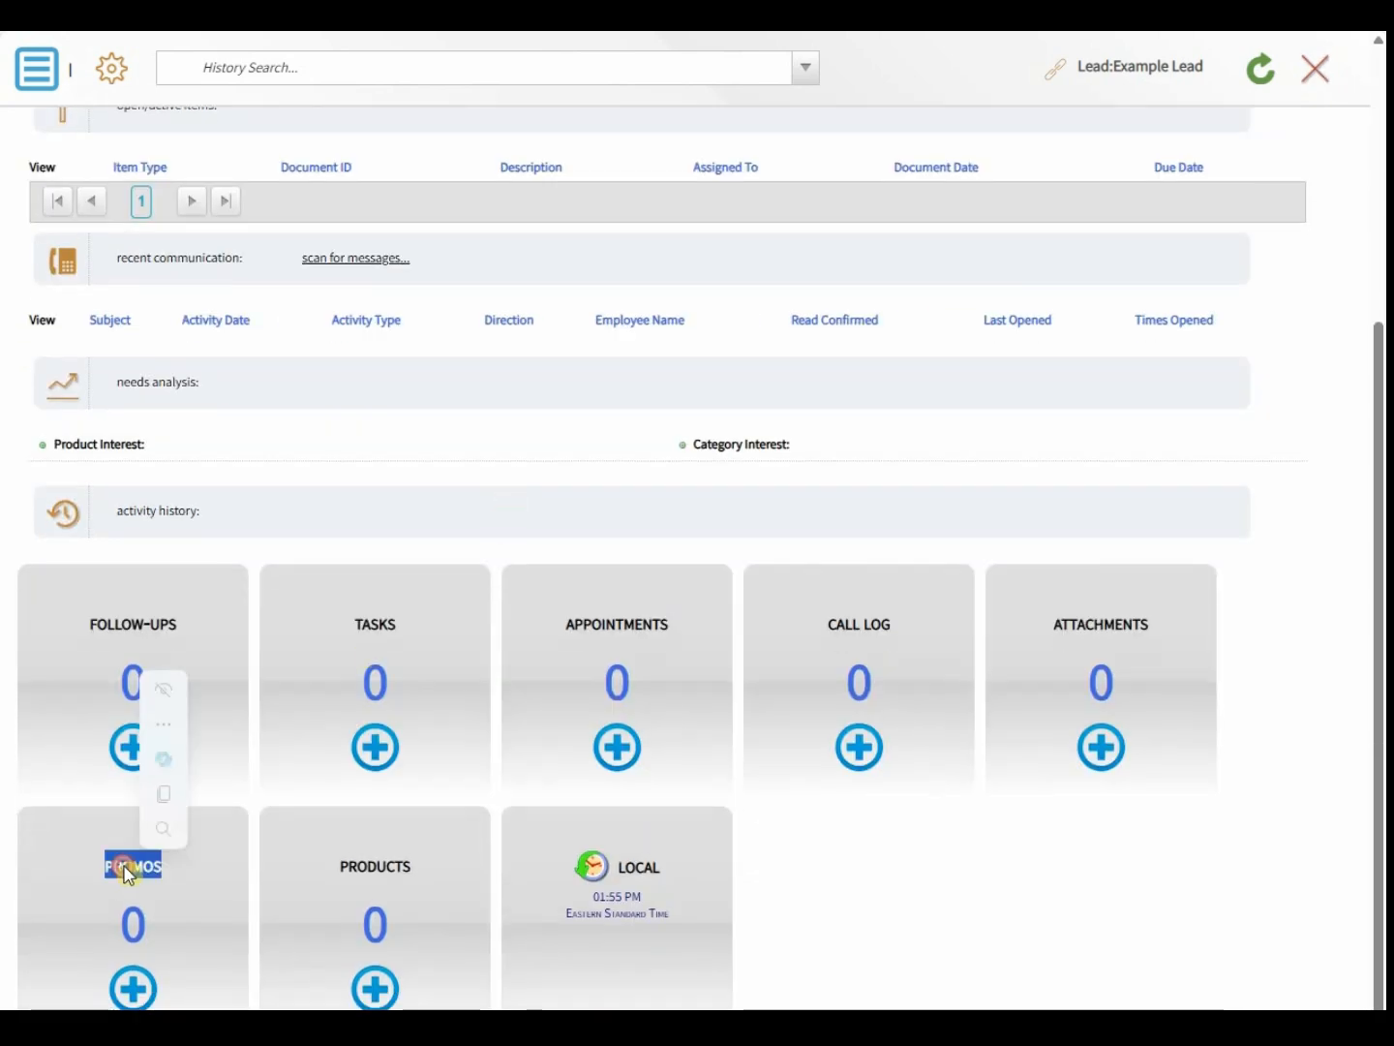
mouse_move(224, 798)
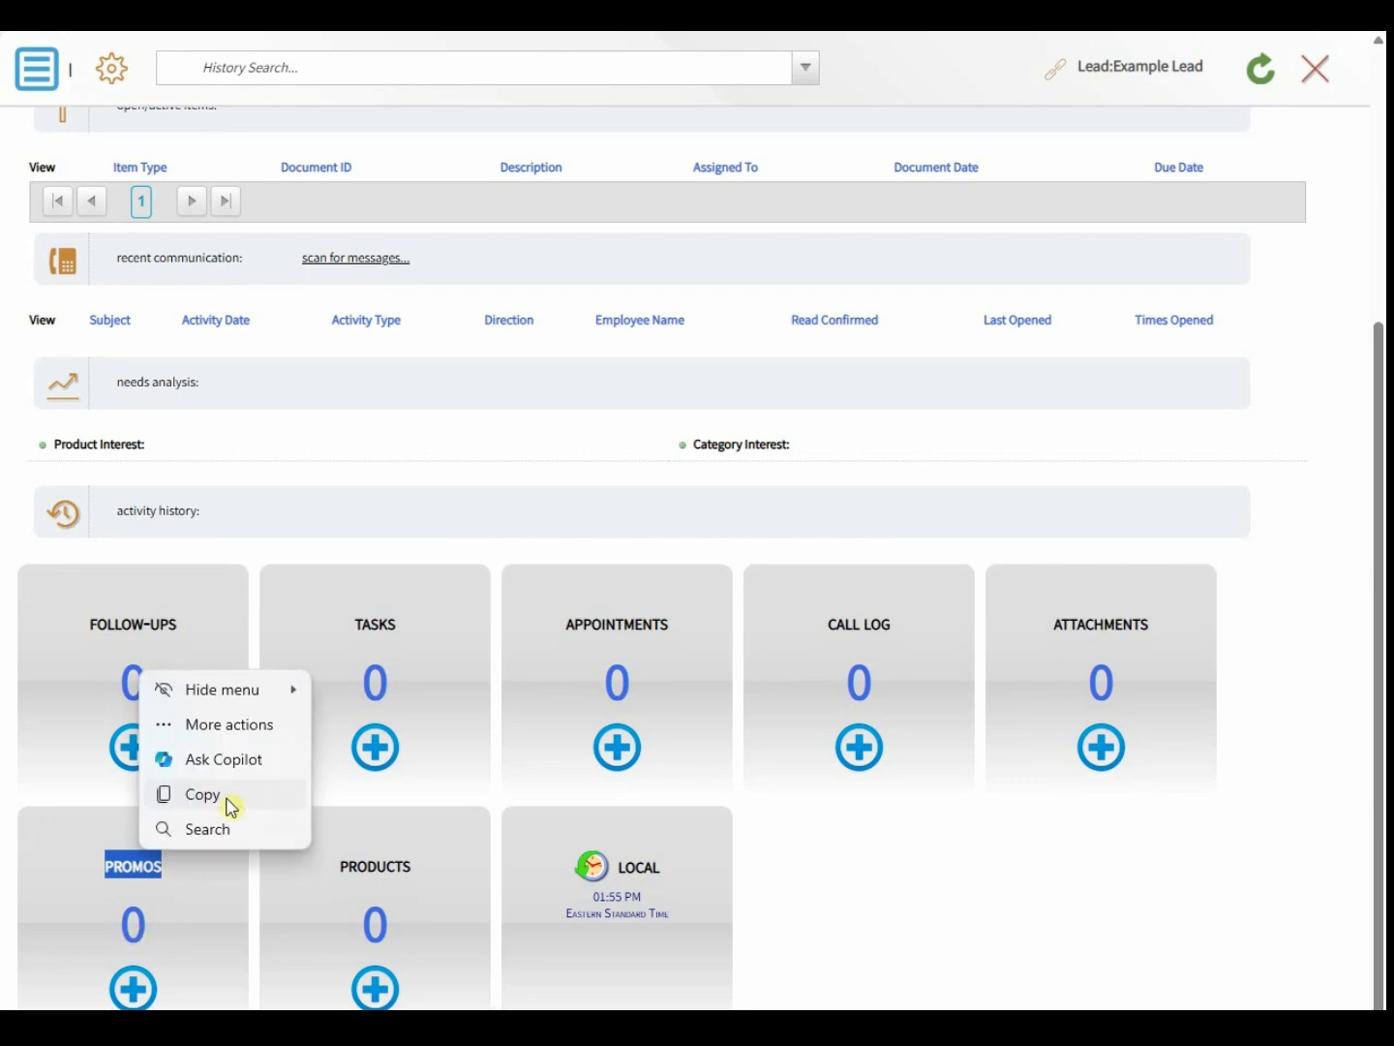
left_click(409, 797)
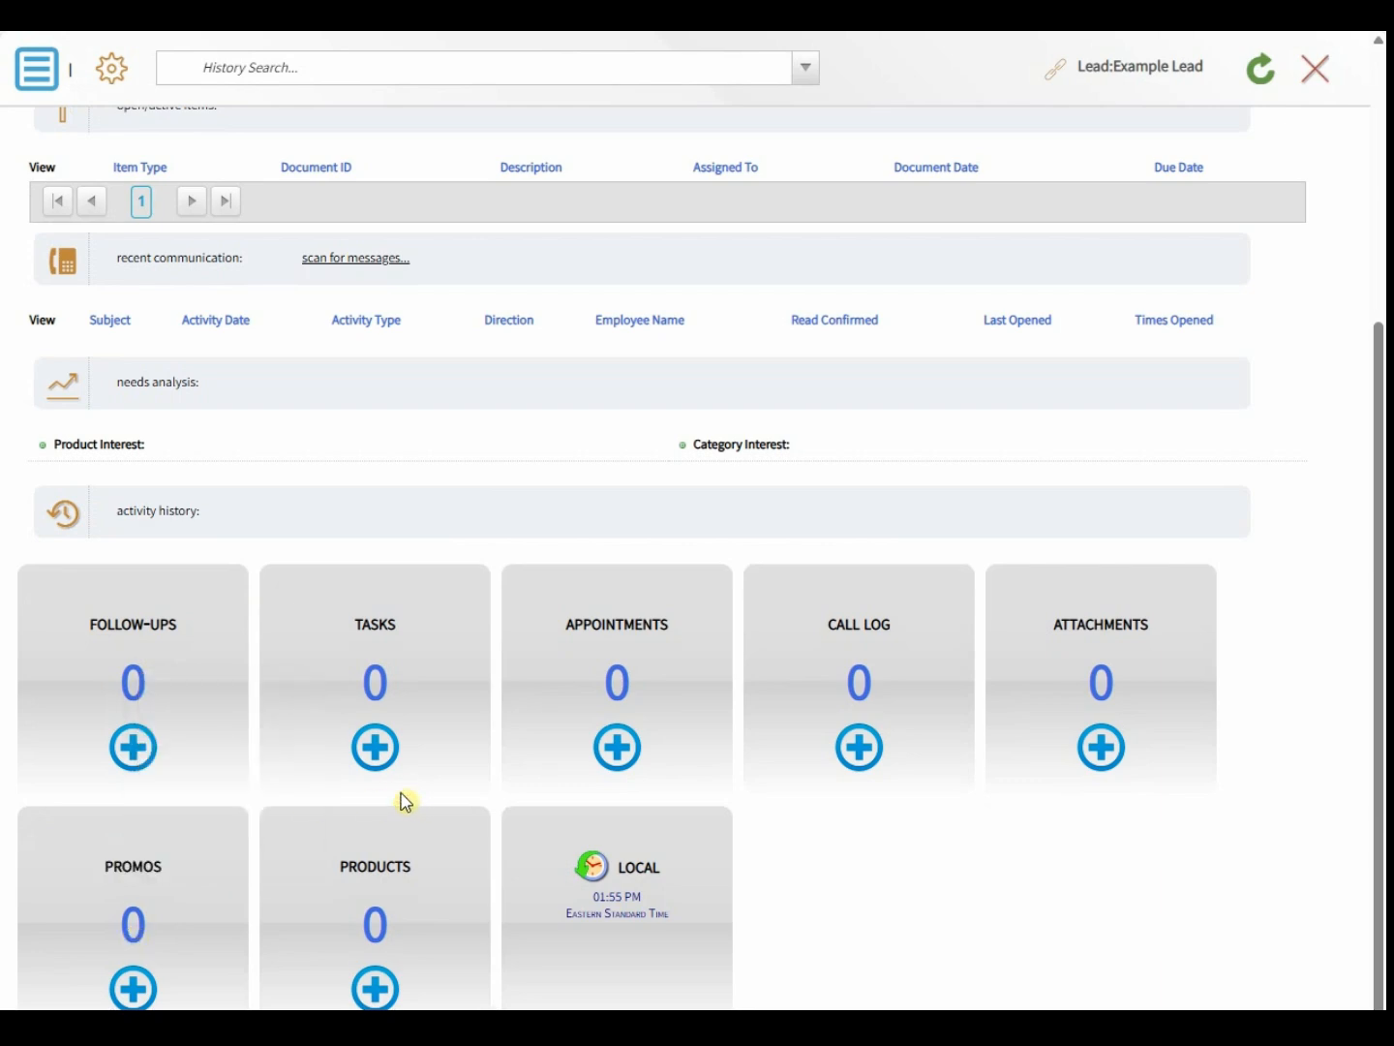
scroll(360, 775, "up", 1)
scroll(360, 774, "up", 3)
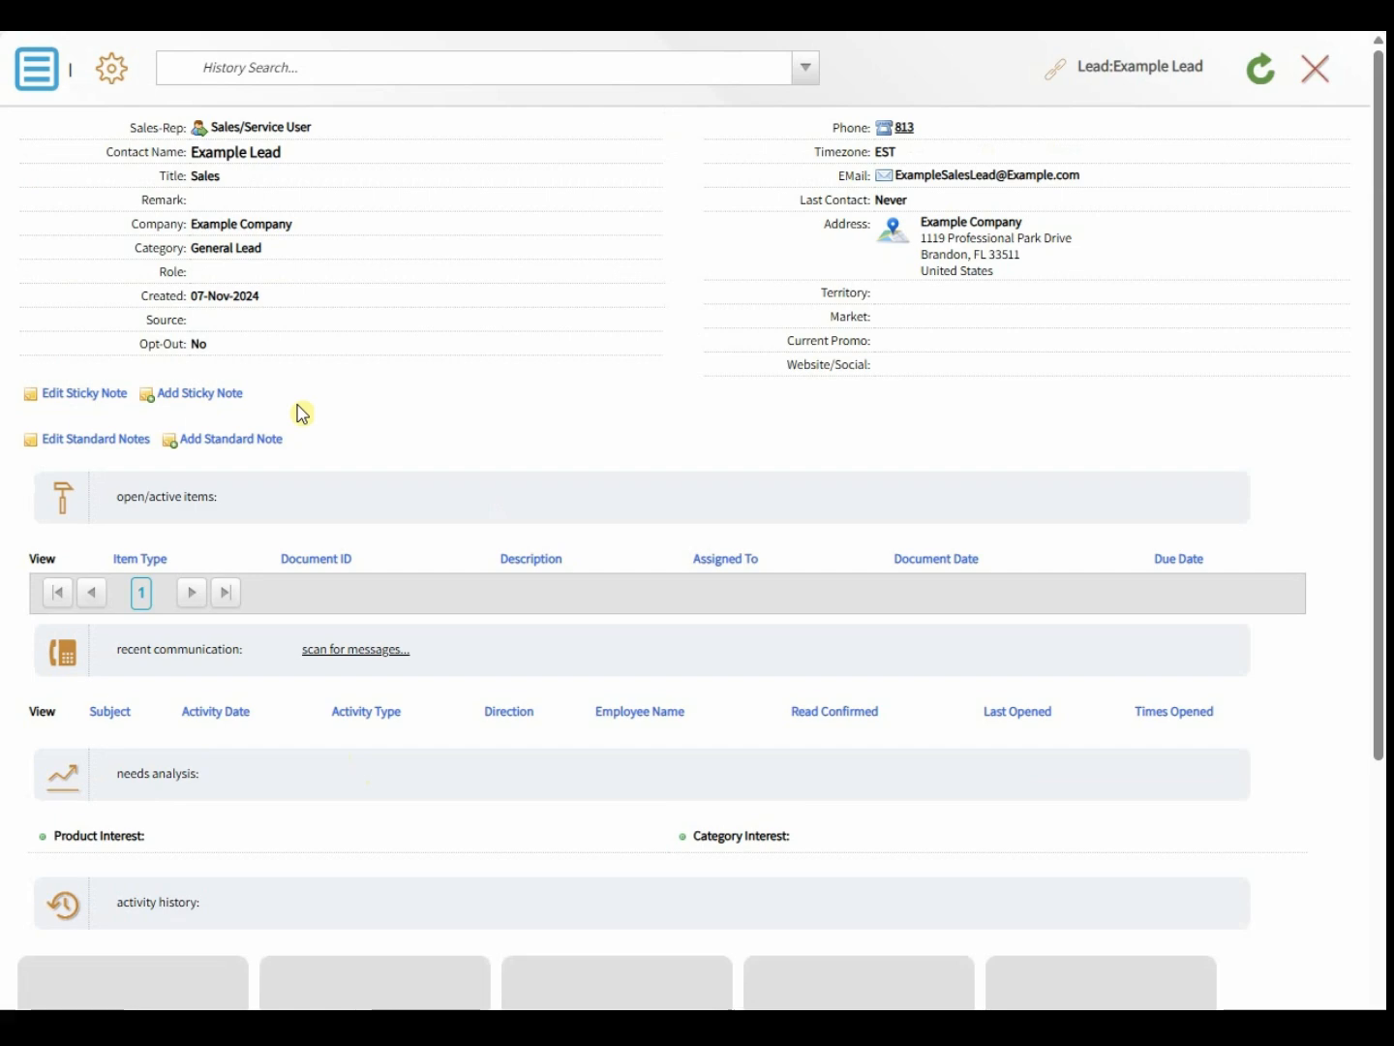
- Move Fall Spectacular Trade Show into the lead's Selected Promos under Marketing & Promotions and save
left_click(36, 82)
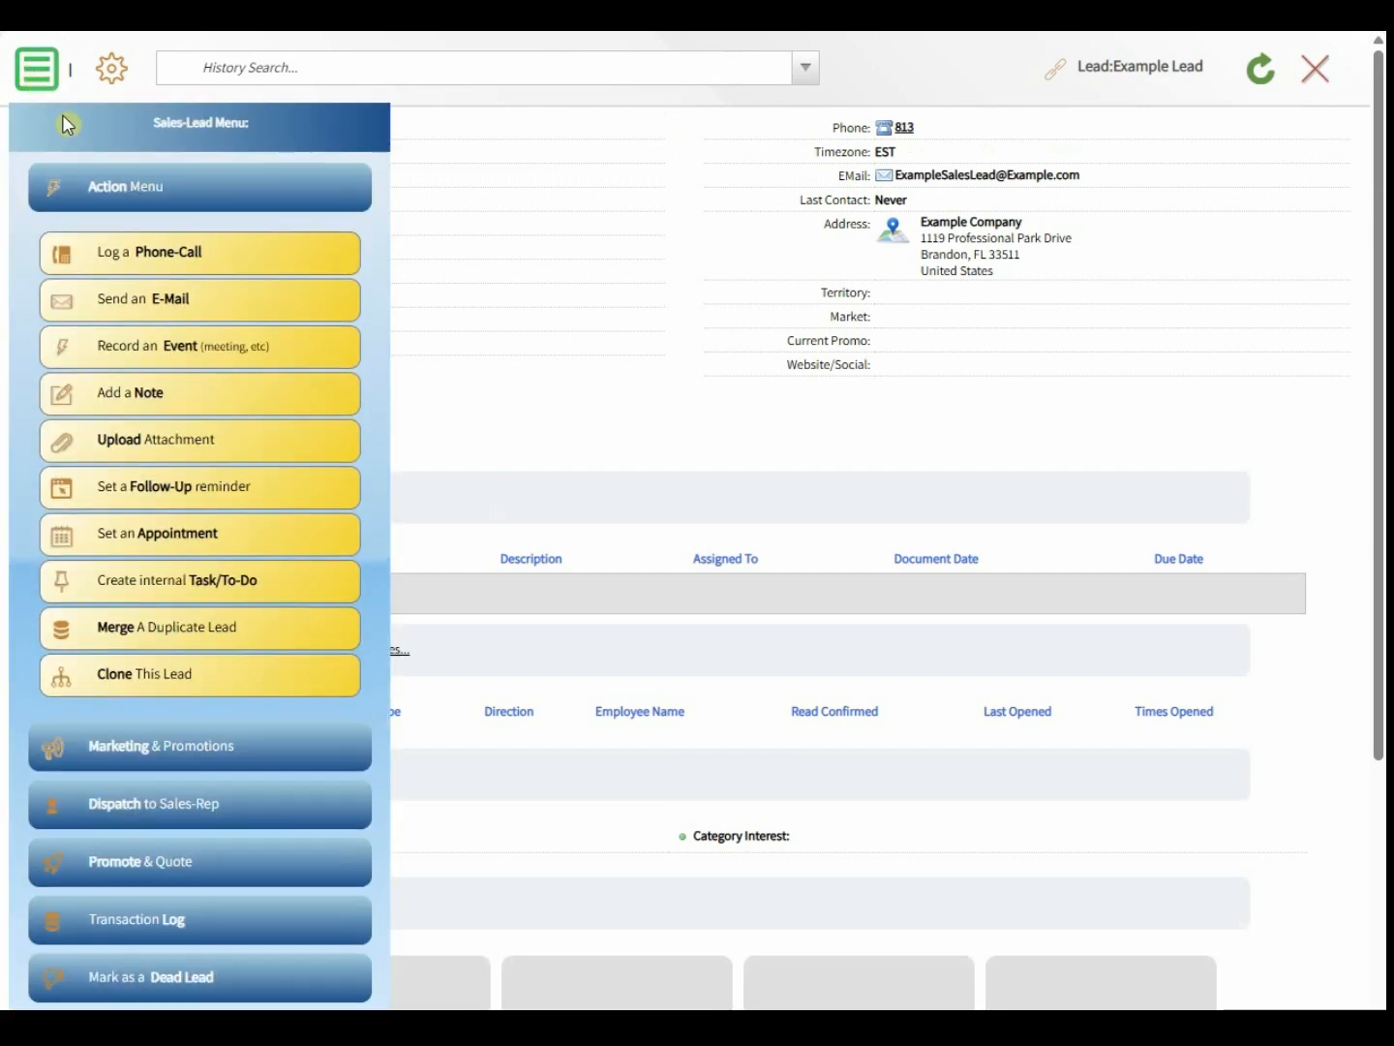
left_click(107, 190)
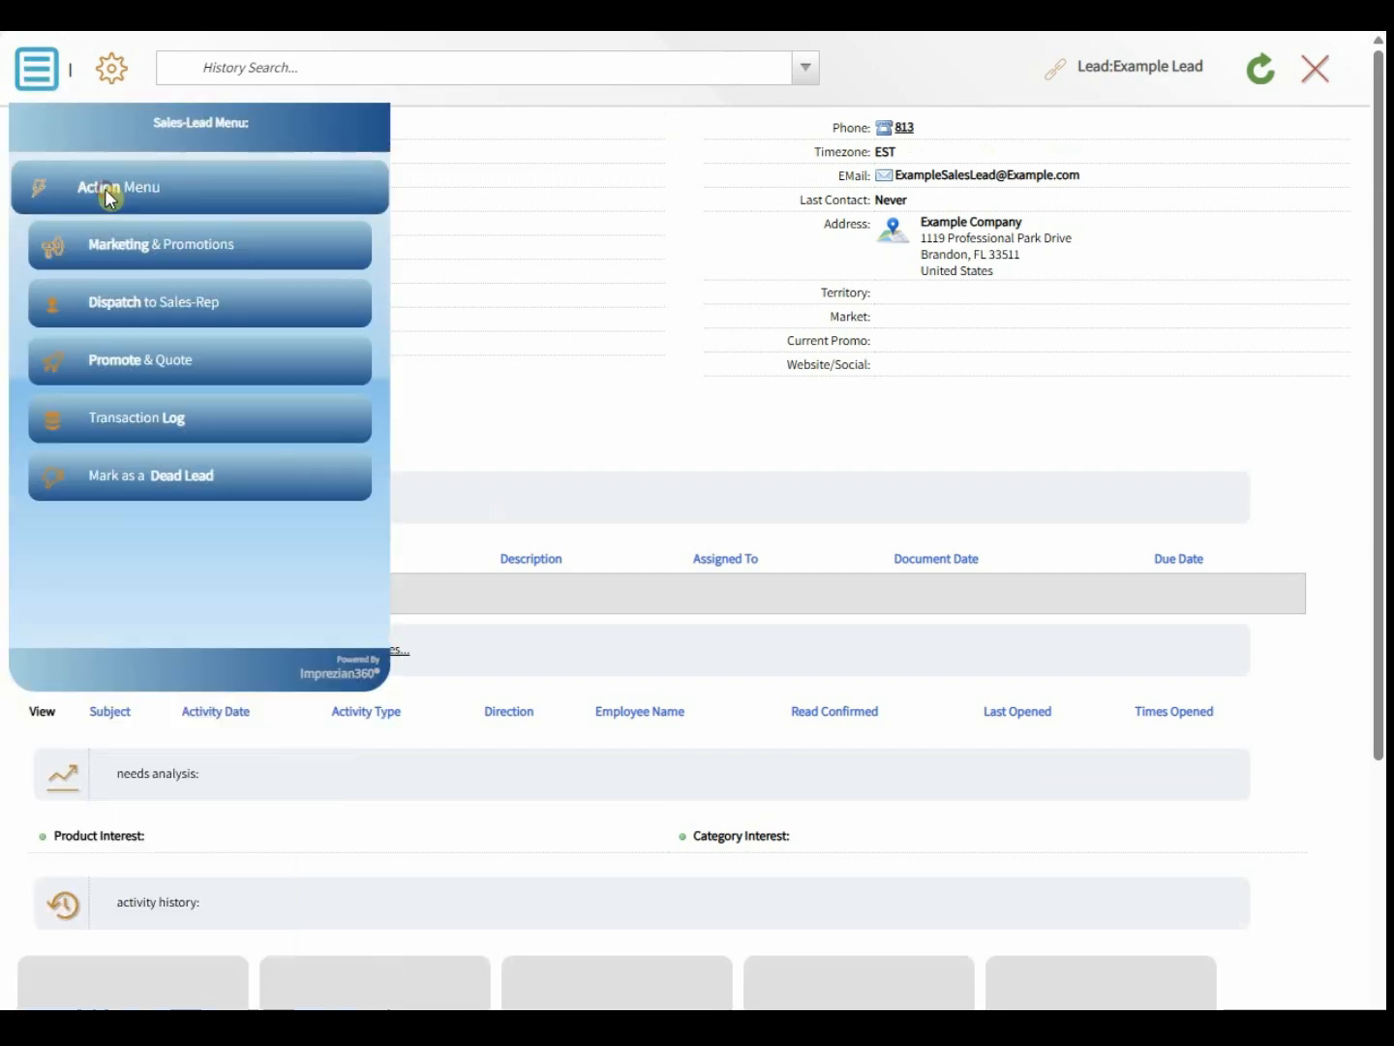
left_click(142, 254)
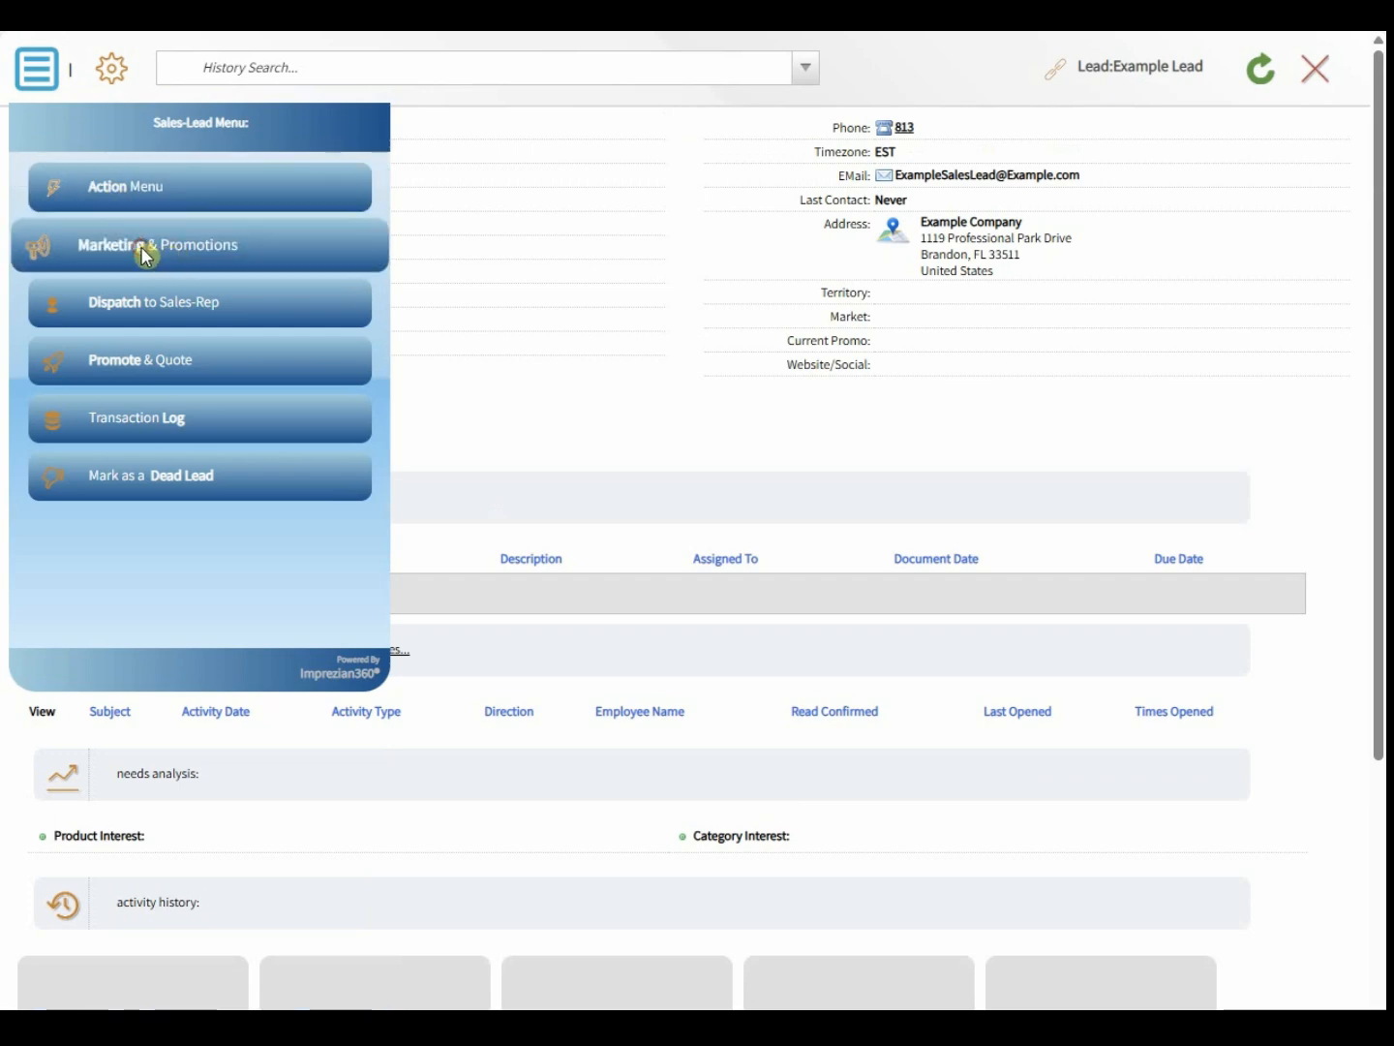
left_click(146, 282)
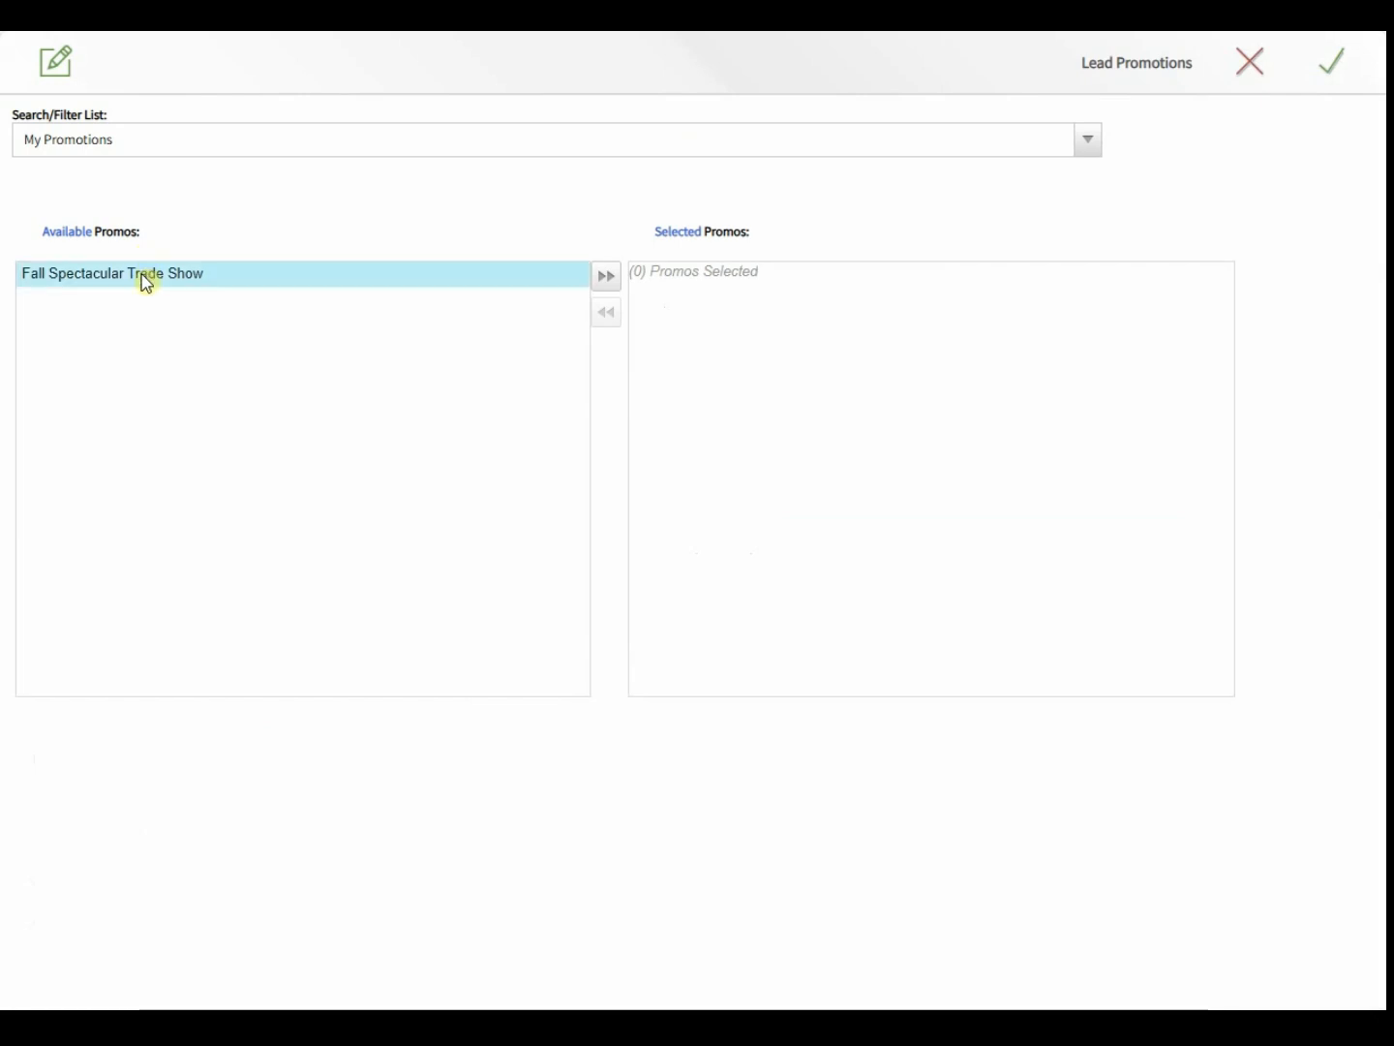
double_click(146, 282)
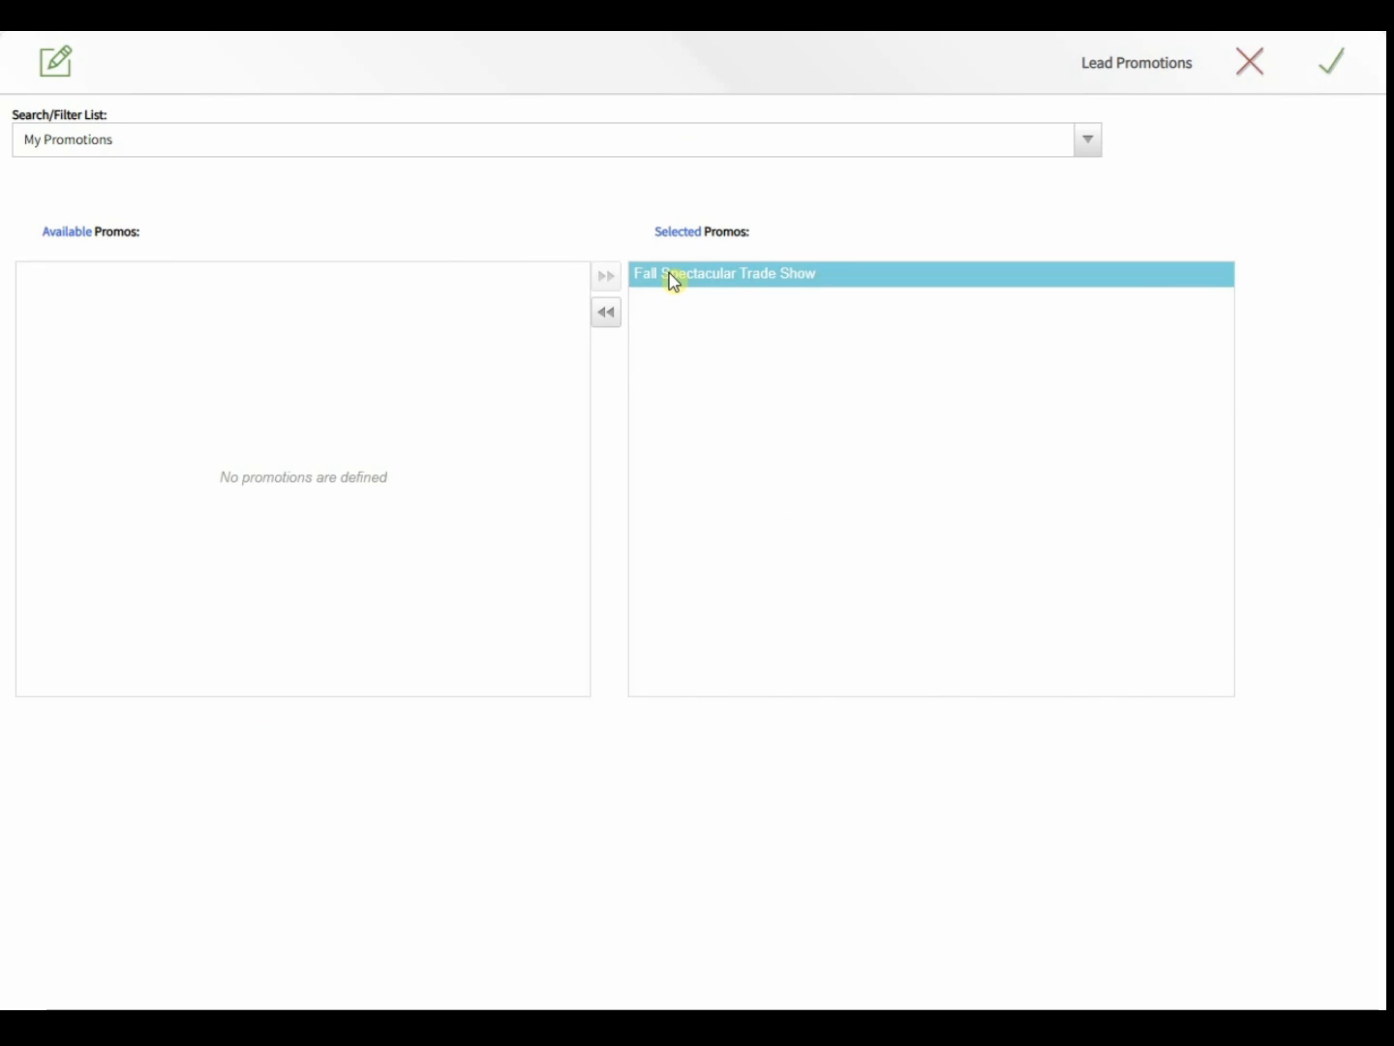
left_click(1346, 73)
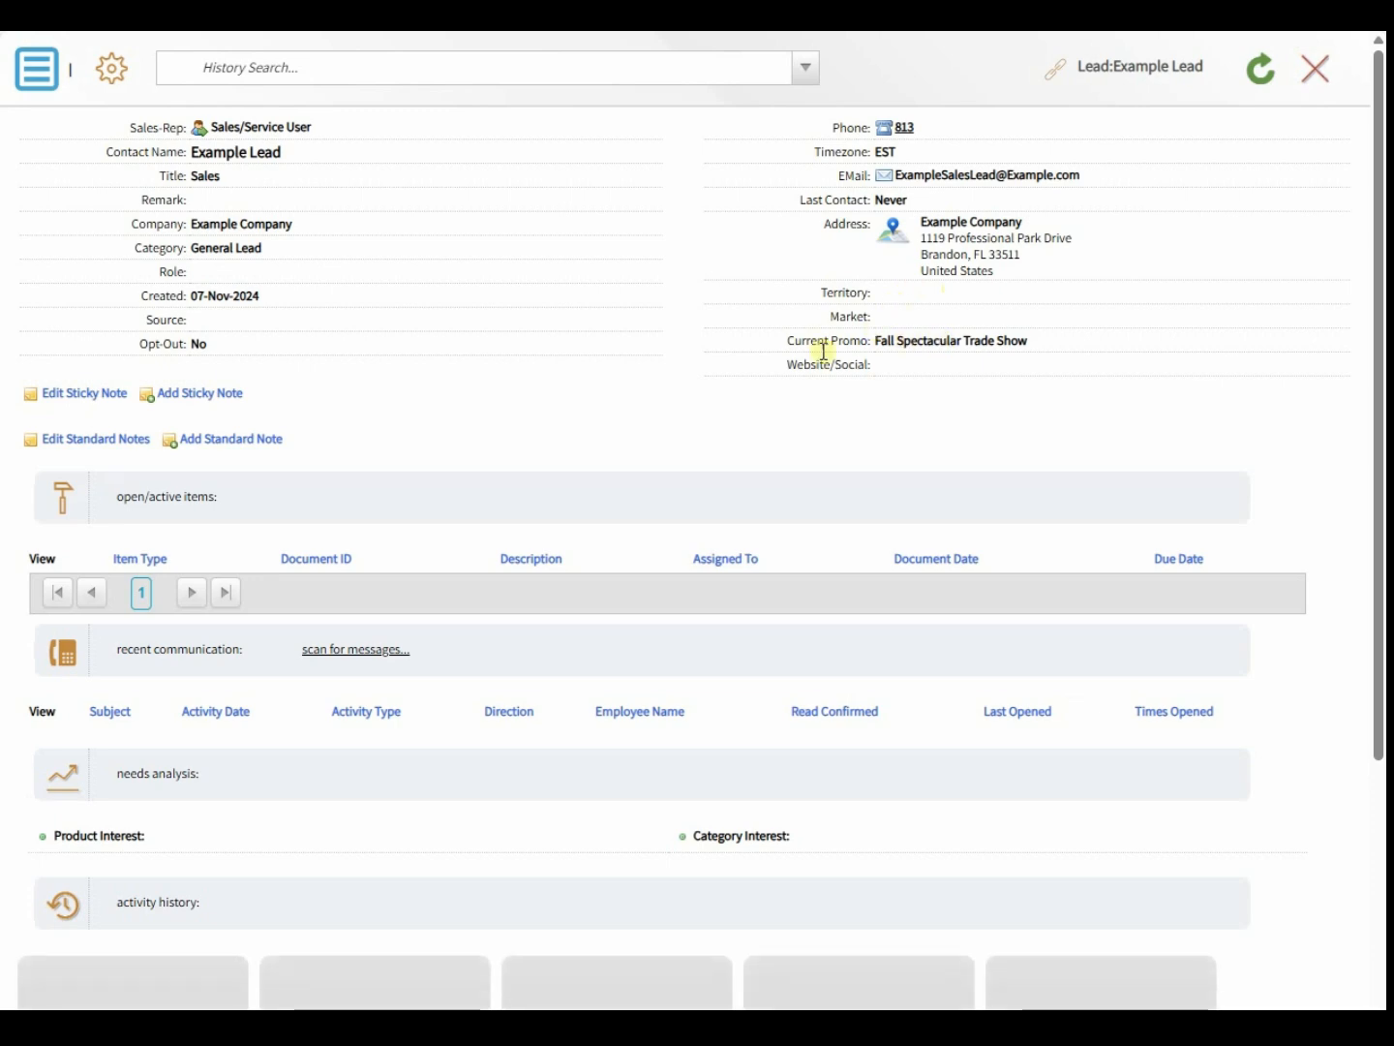
scroll(676, 571, "down", 4)
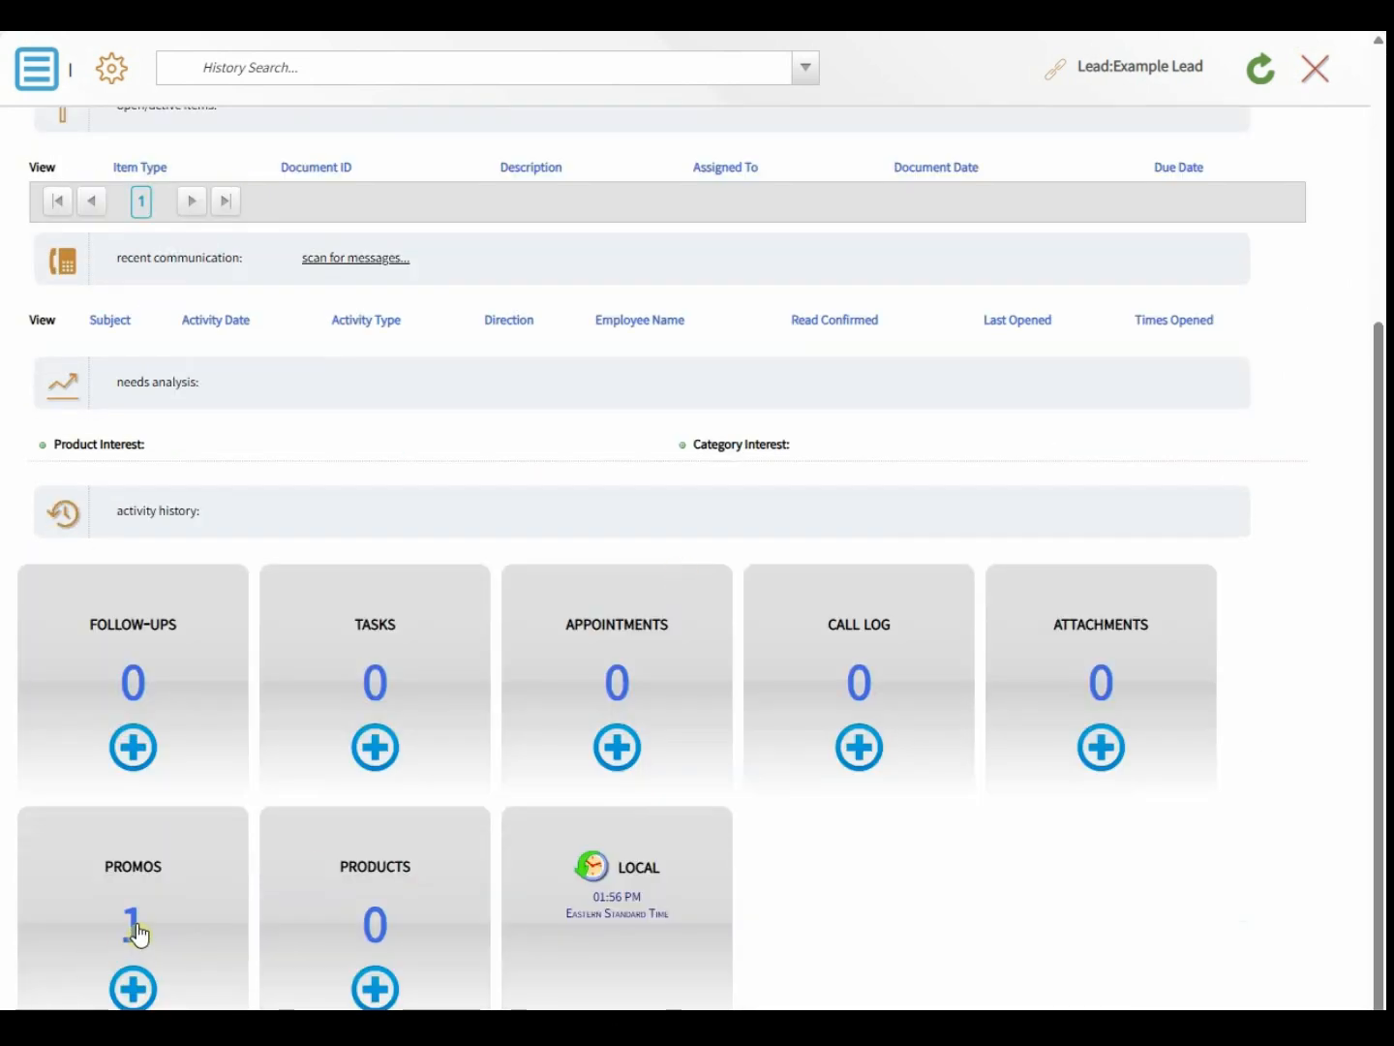
scroll(102, 898, "up", 1)
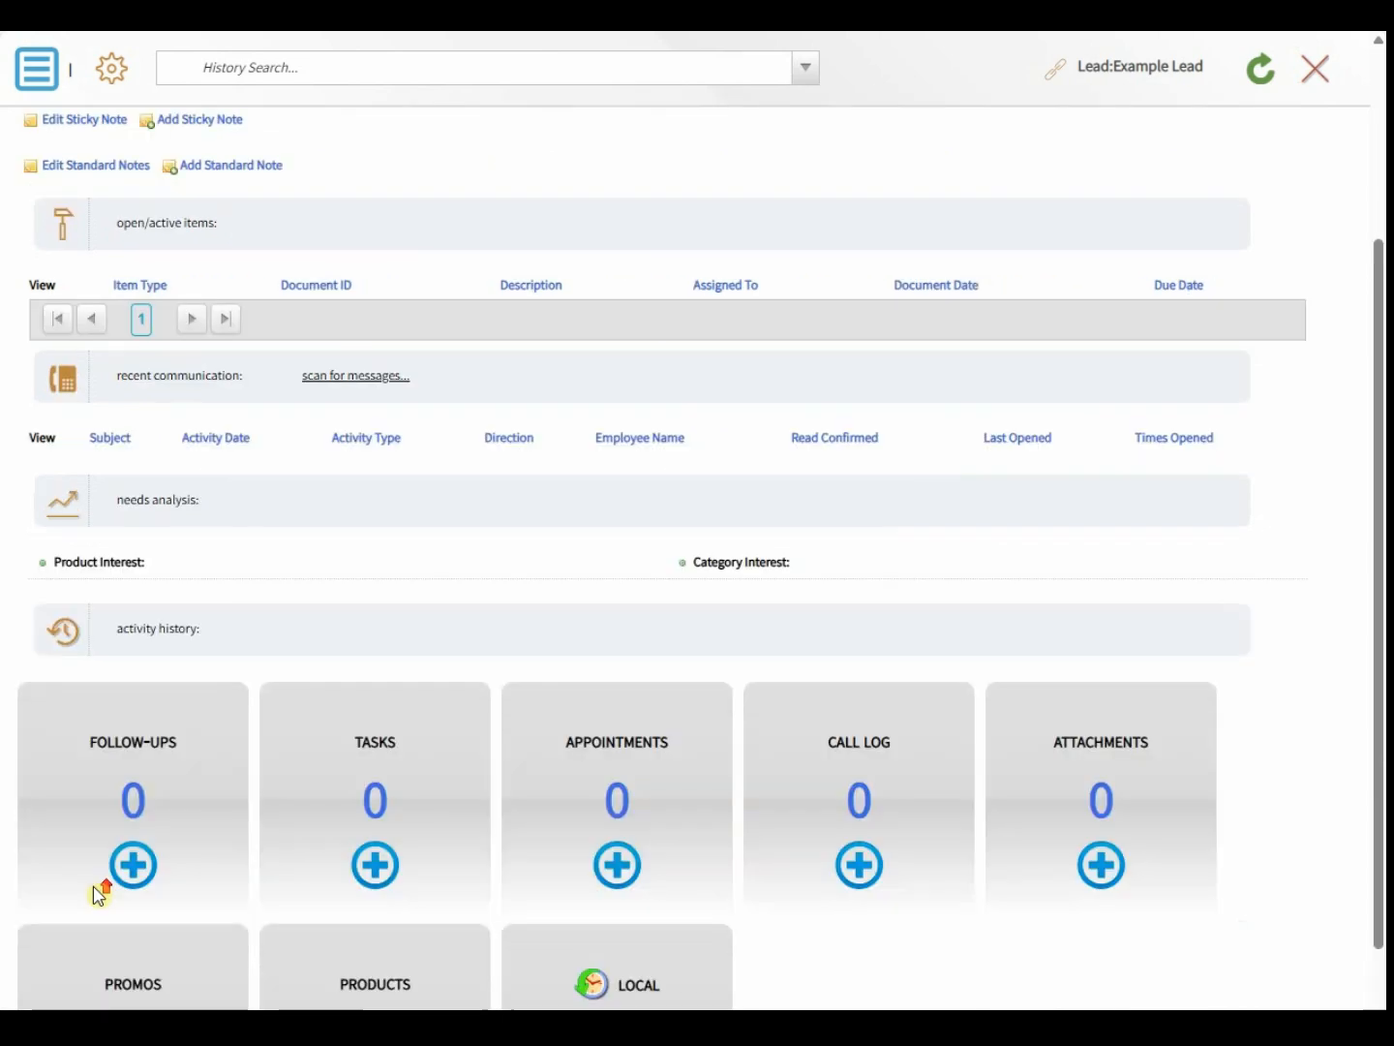
scroll(101, 896, "up", 3)
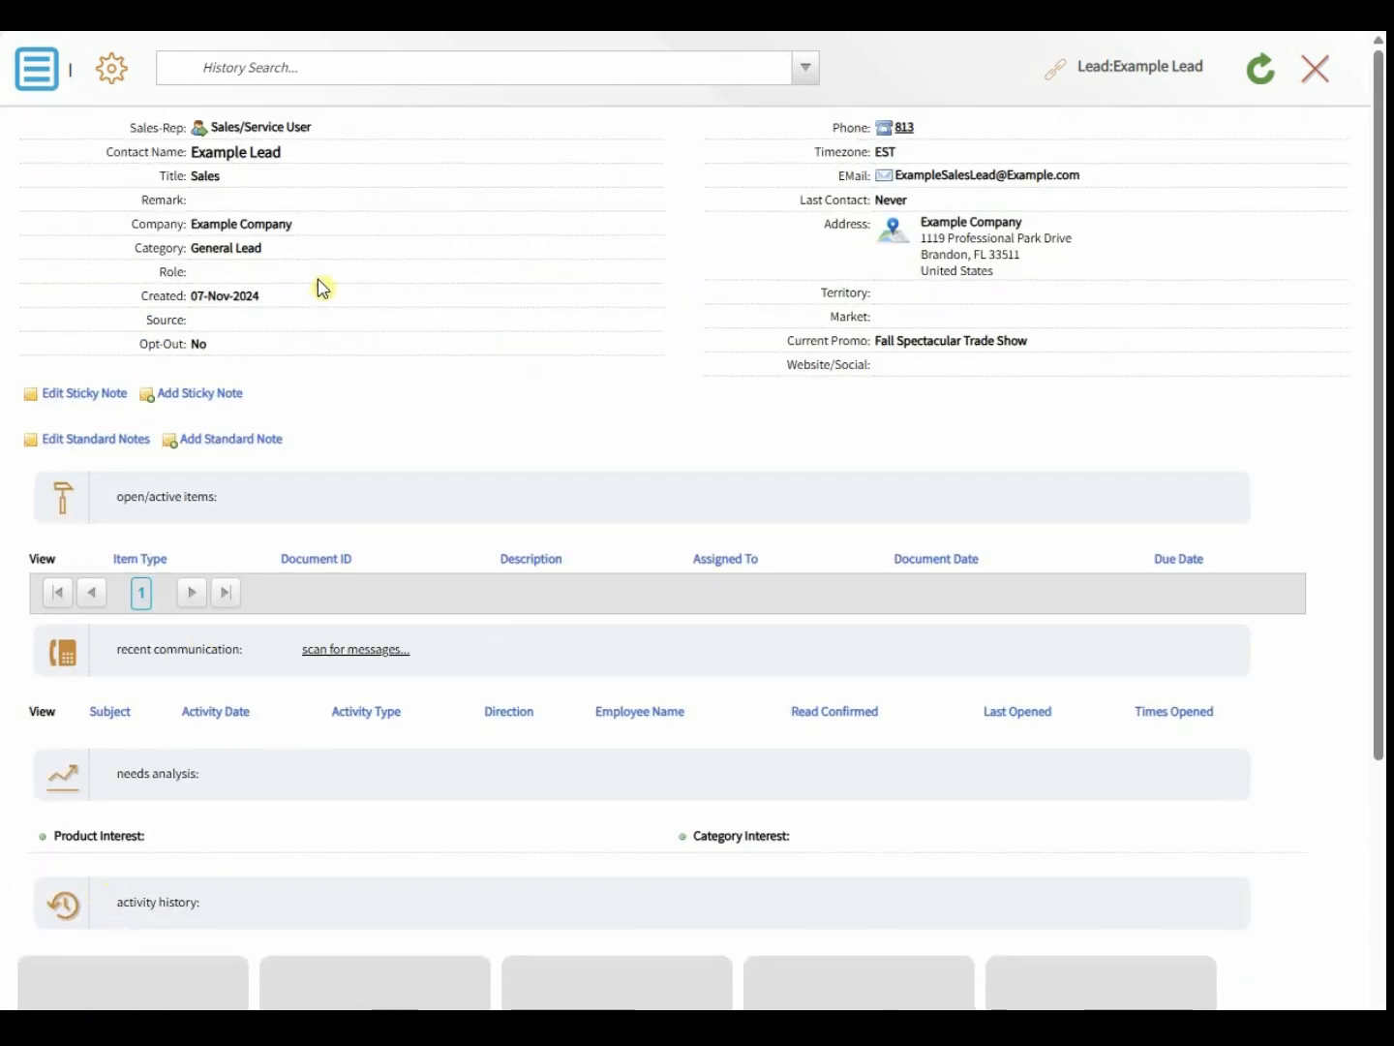
left_click(40, 80)
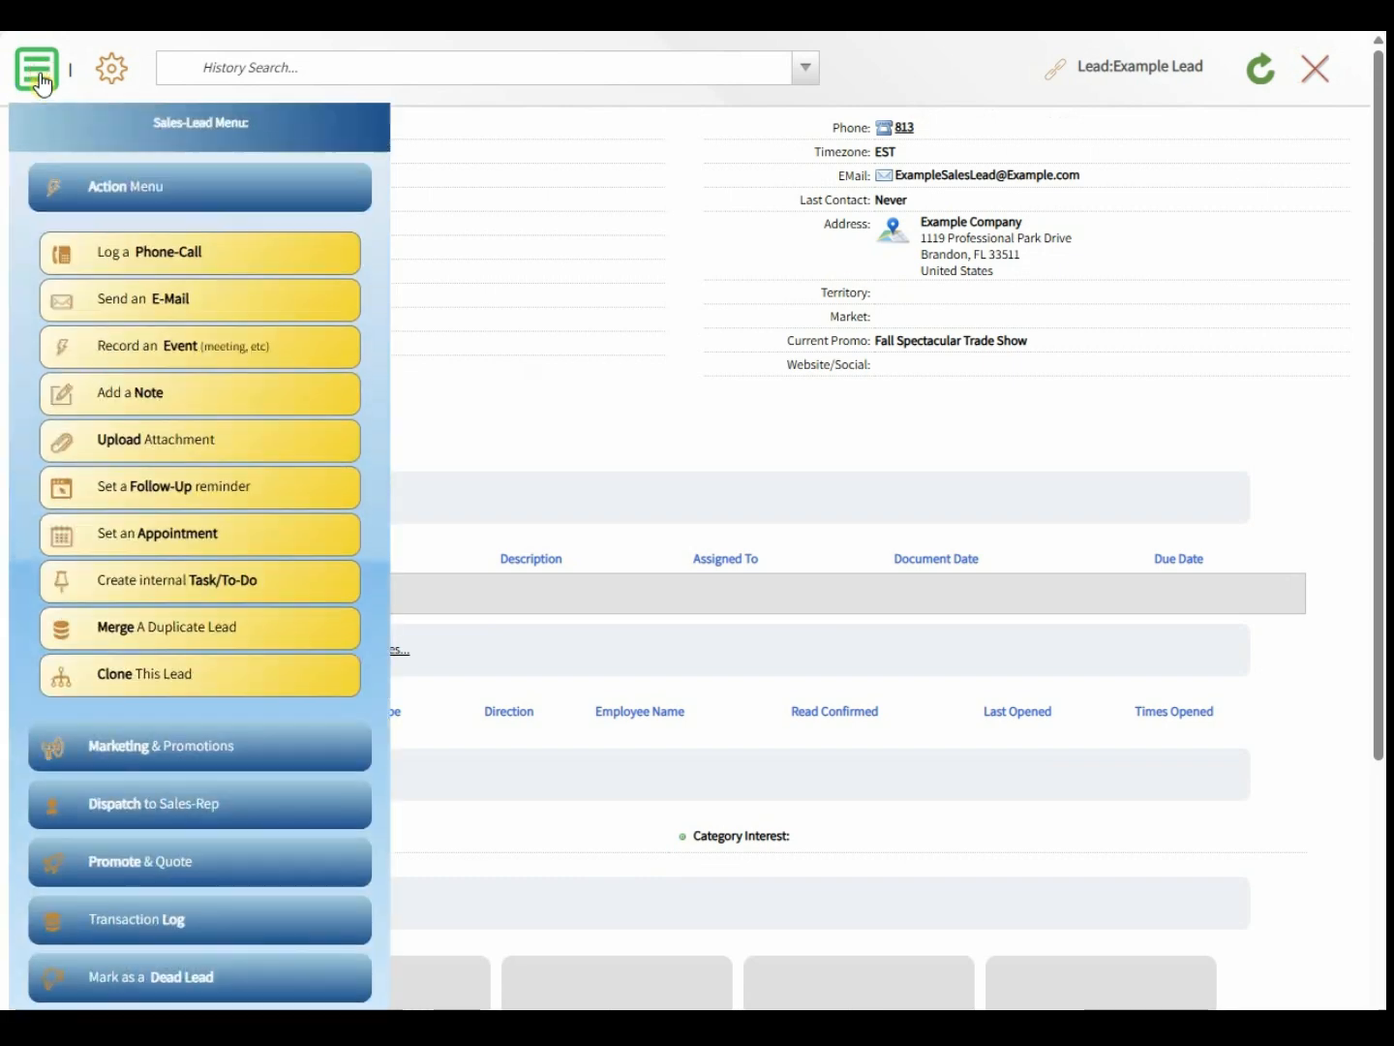
left_click(101, 191)
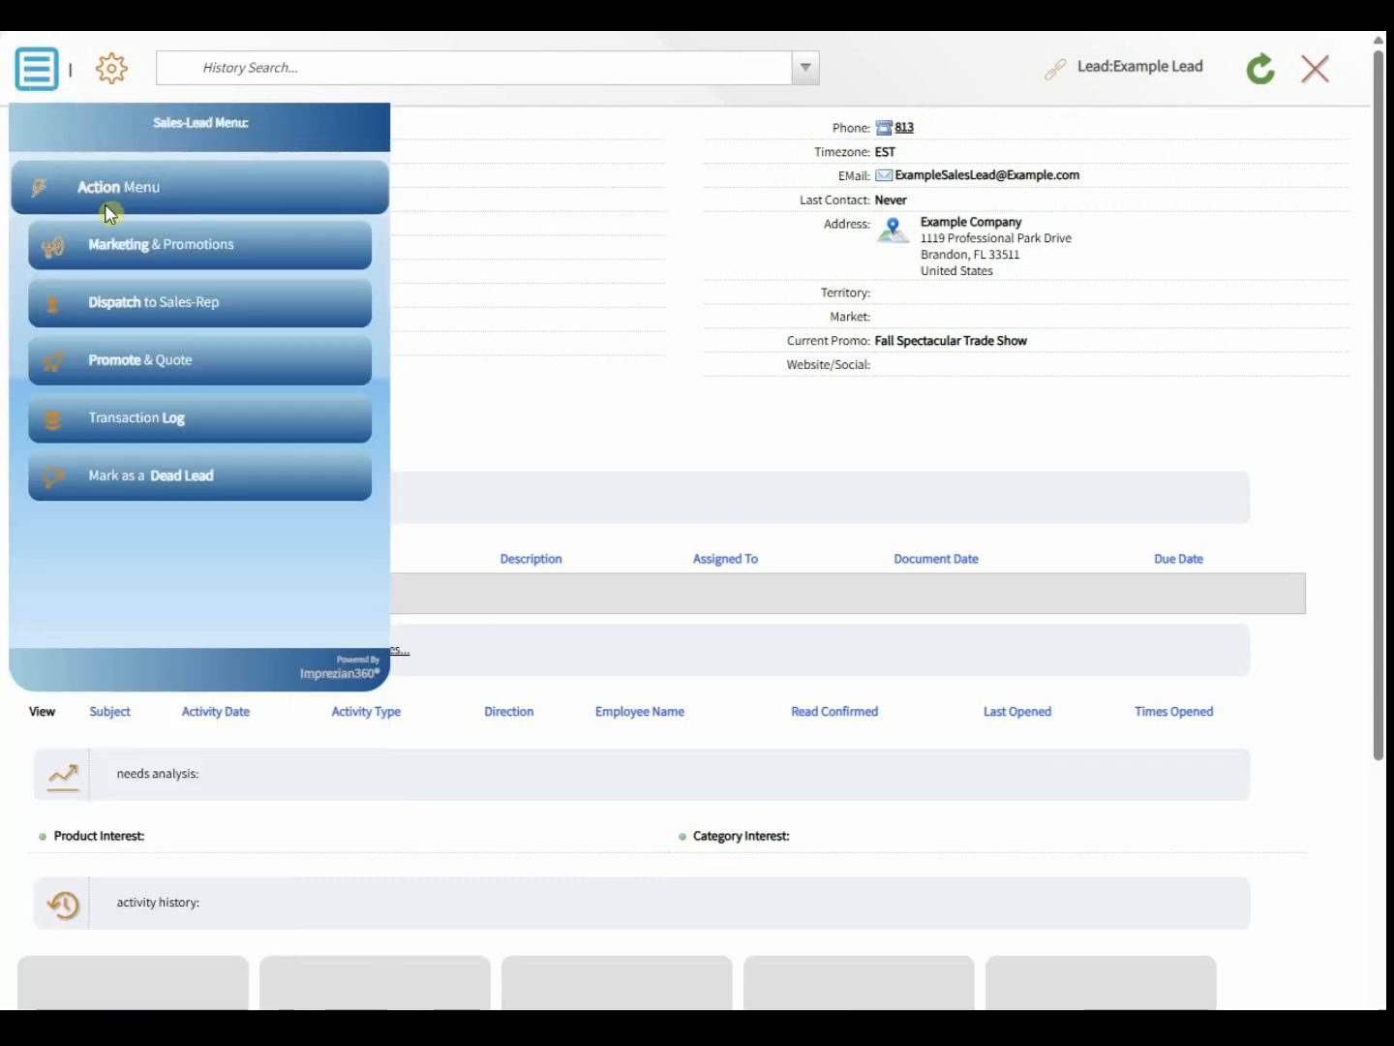
left_click(137, 246)
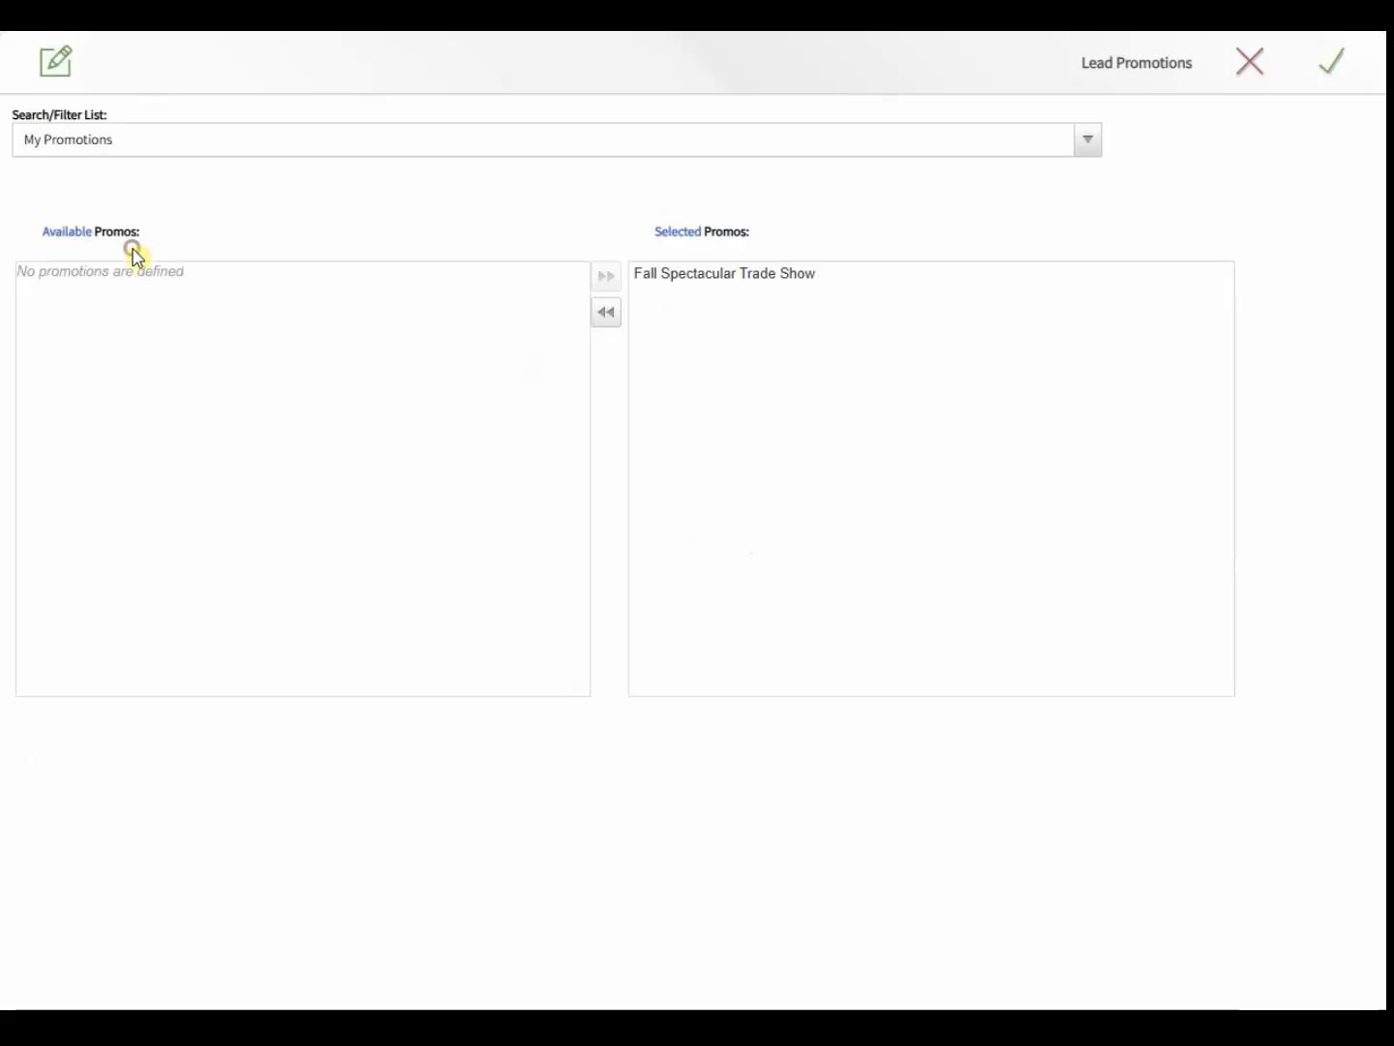
double_click(701, 280)
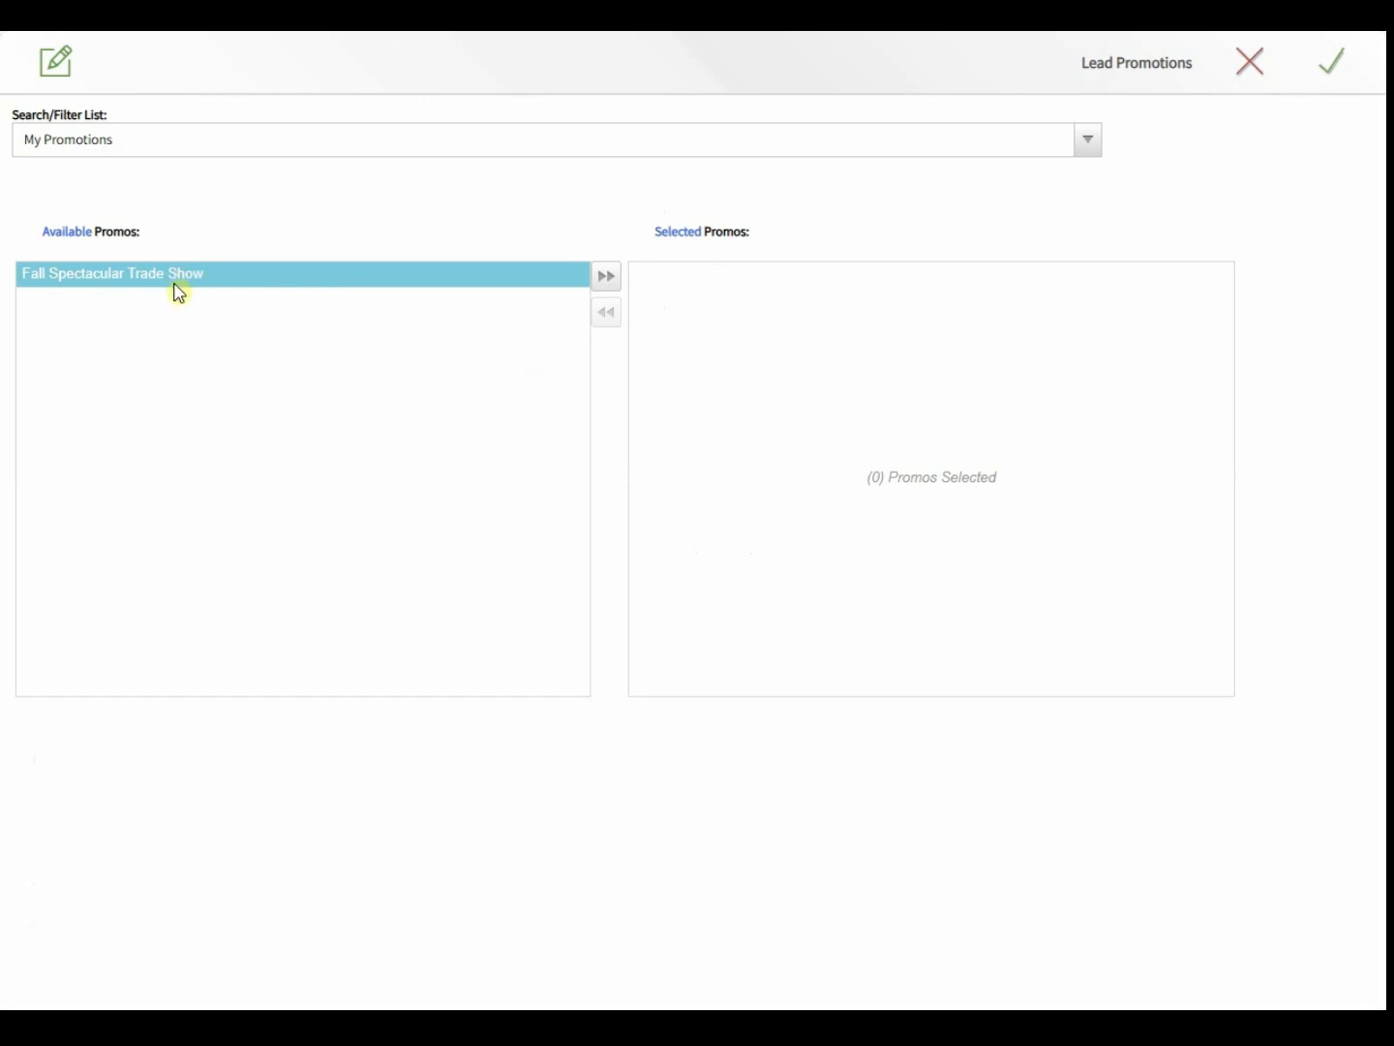
left_click(1246, 64)
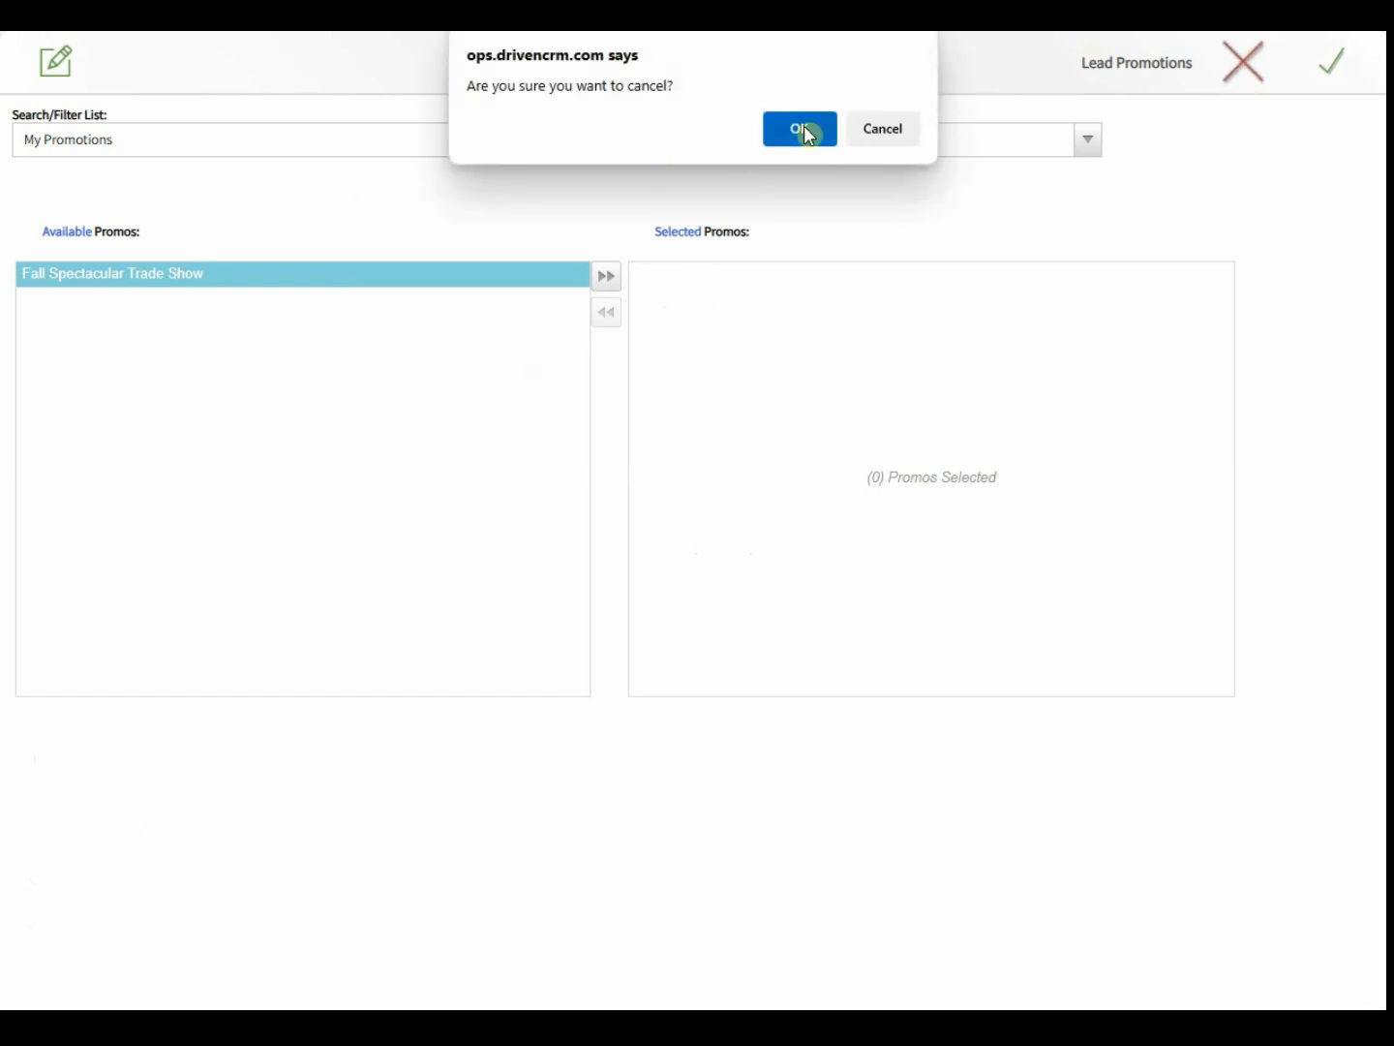
left_click(805, 128)
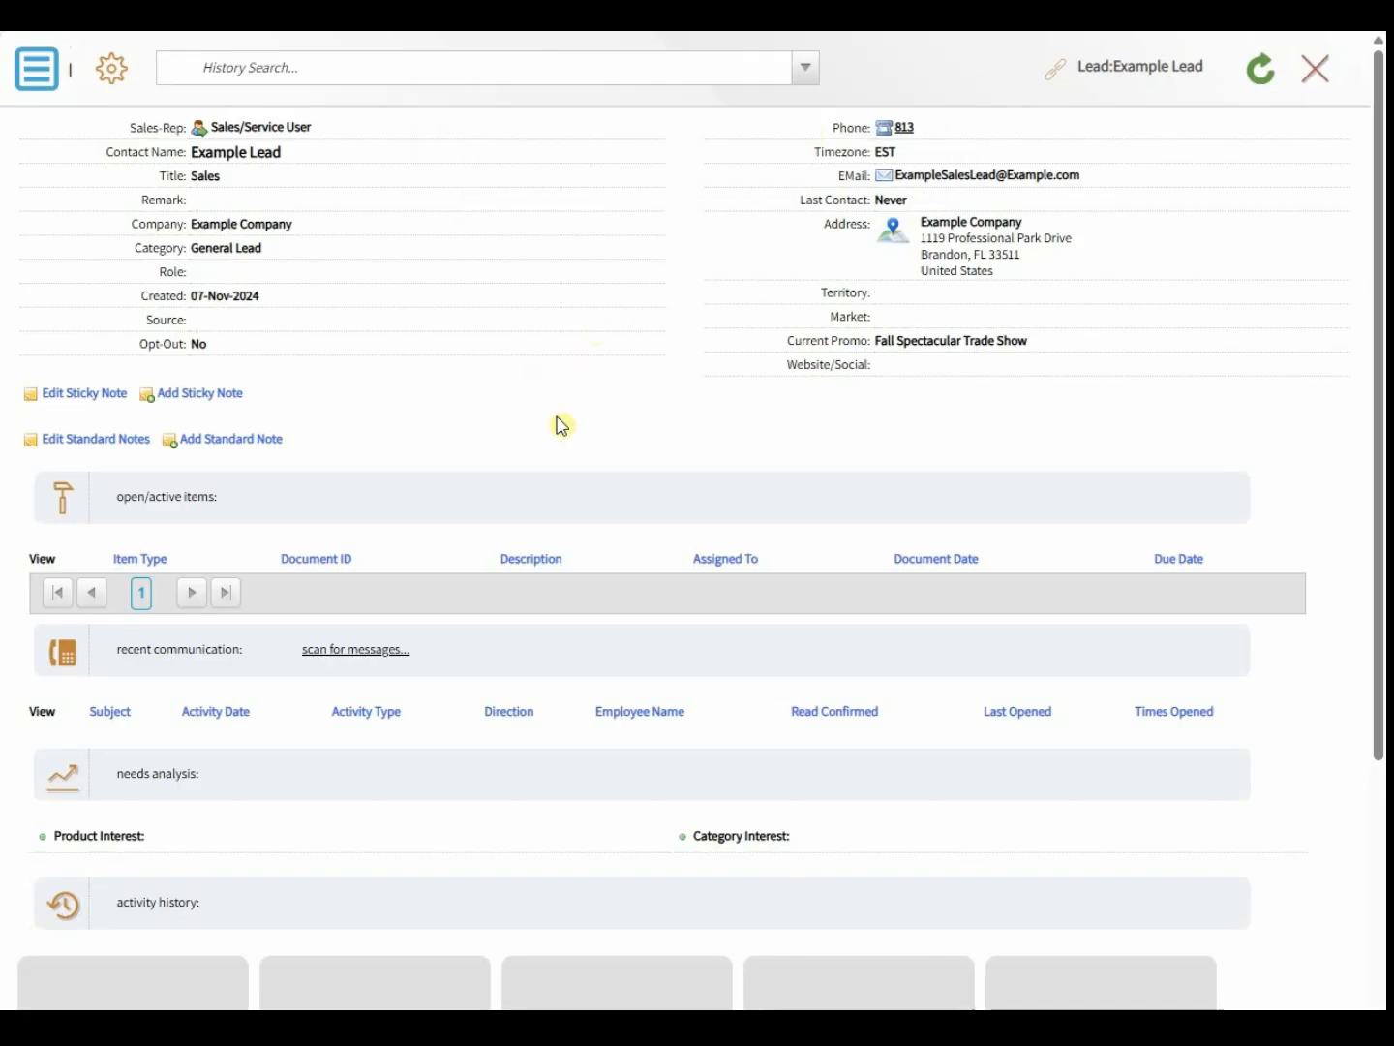